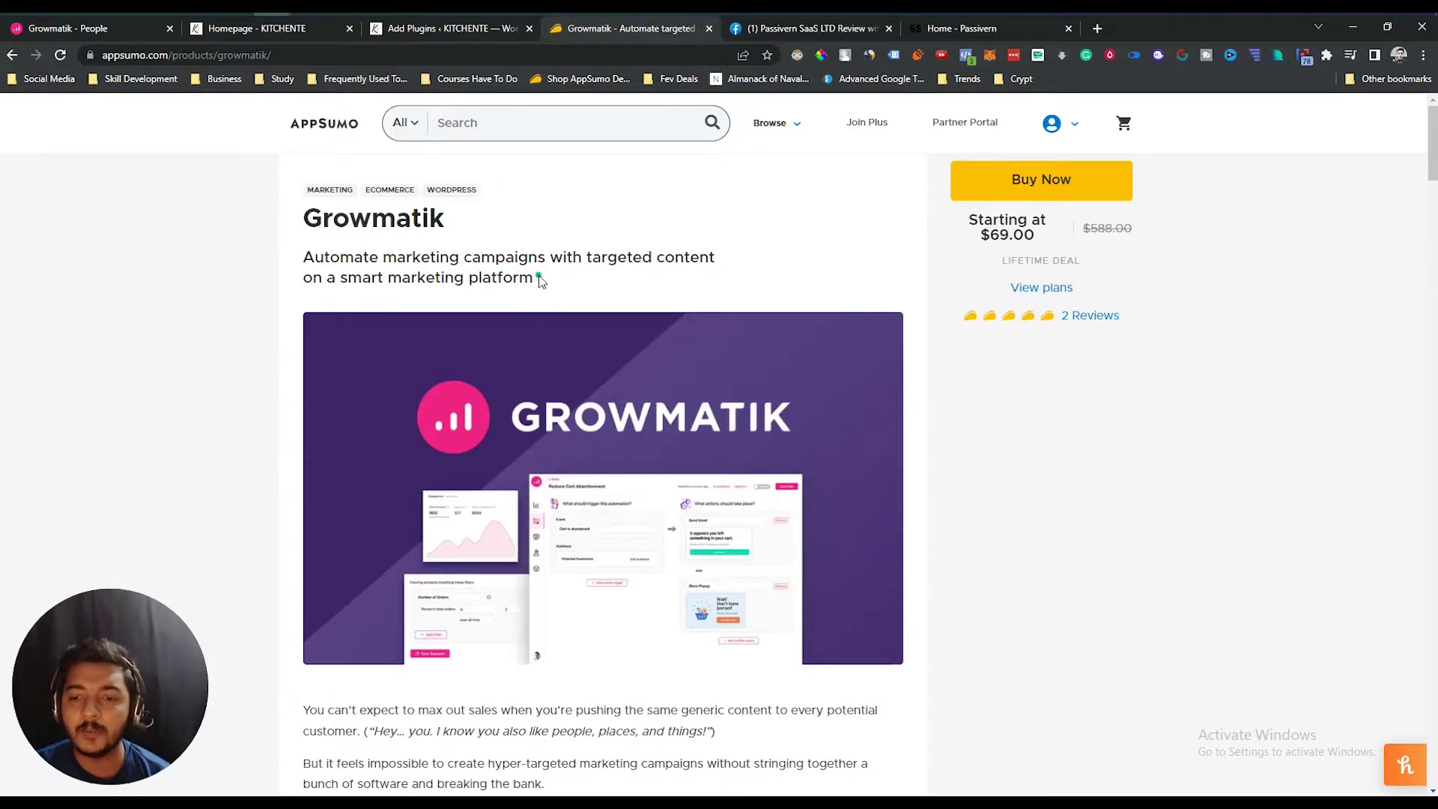
Step: Examine the Growmatik deal page and compare the license tiers' monthly audience limits, Tier 1 price and email white labeling
{"action": "scroll", "coordinate": [538, 277], "scroll_direction": "down", "scroll_amount": 12}
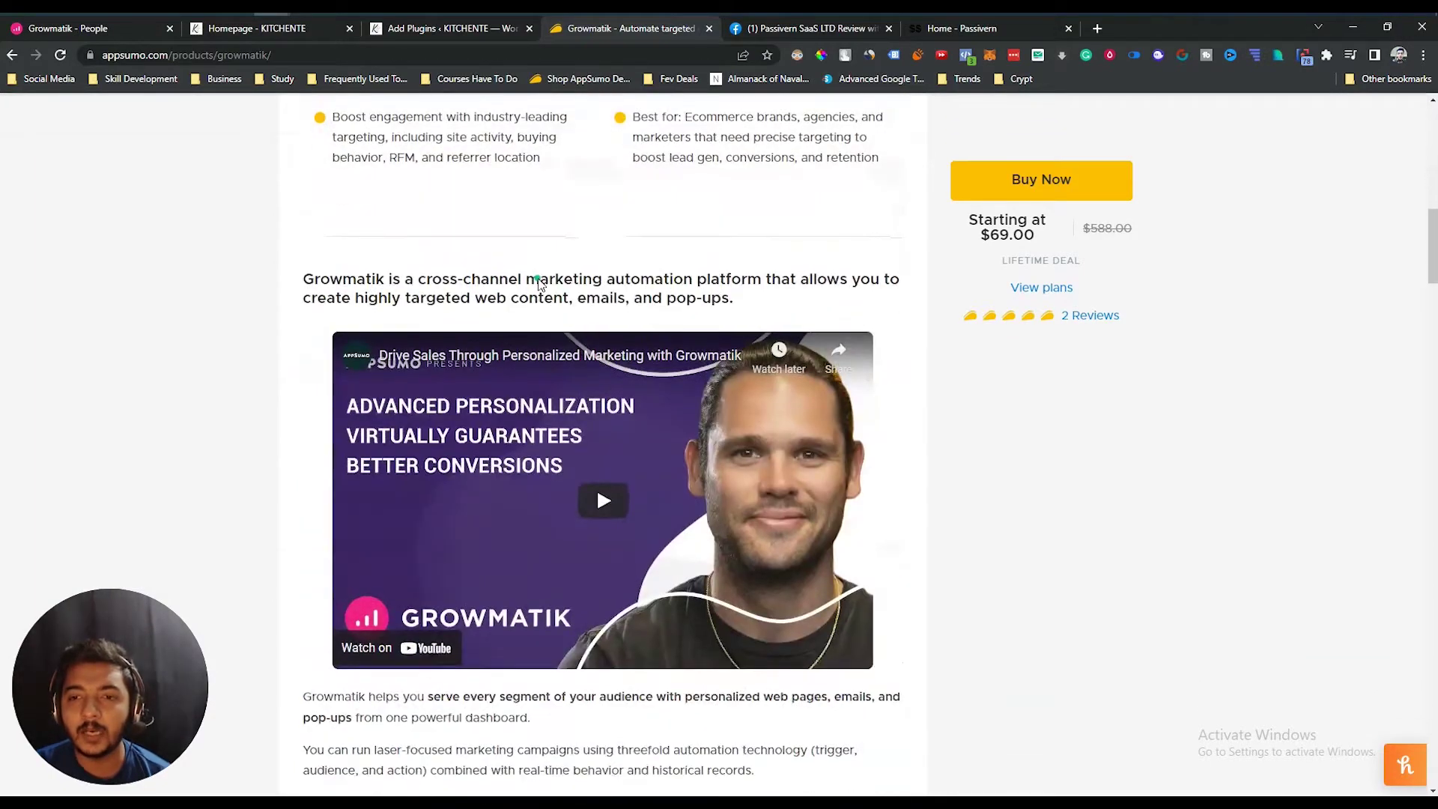
{"action": "scroll", "coordinate": [538, 282], "scroll_direction": "up", "scroll_amount": 5}
{"action": "scroll", "coordinate": [538, 284], "scroll_direction": "down", "scroll_amount": 20}
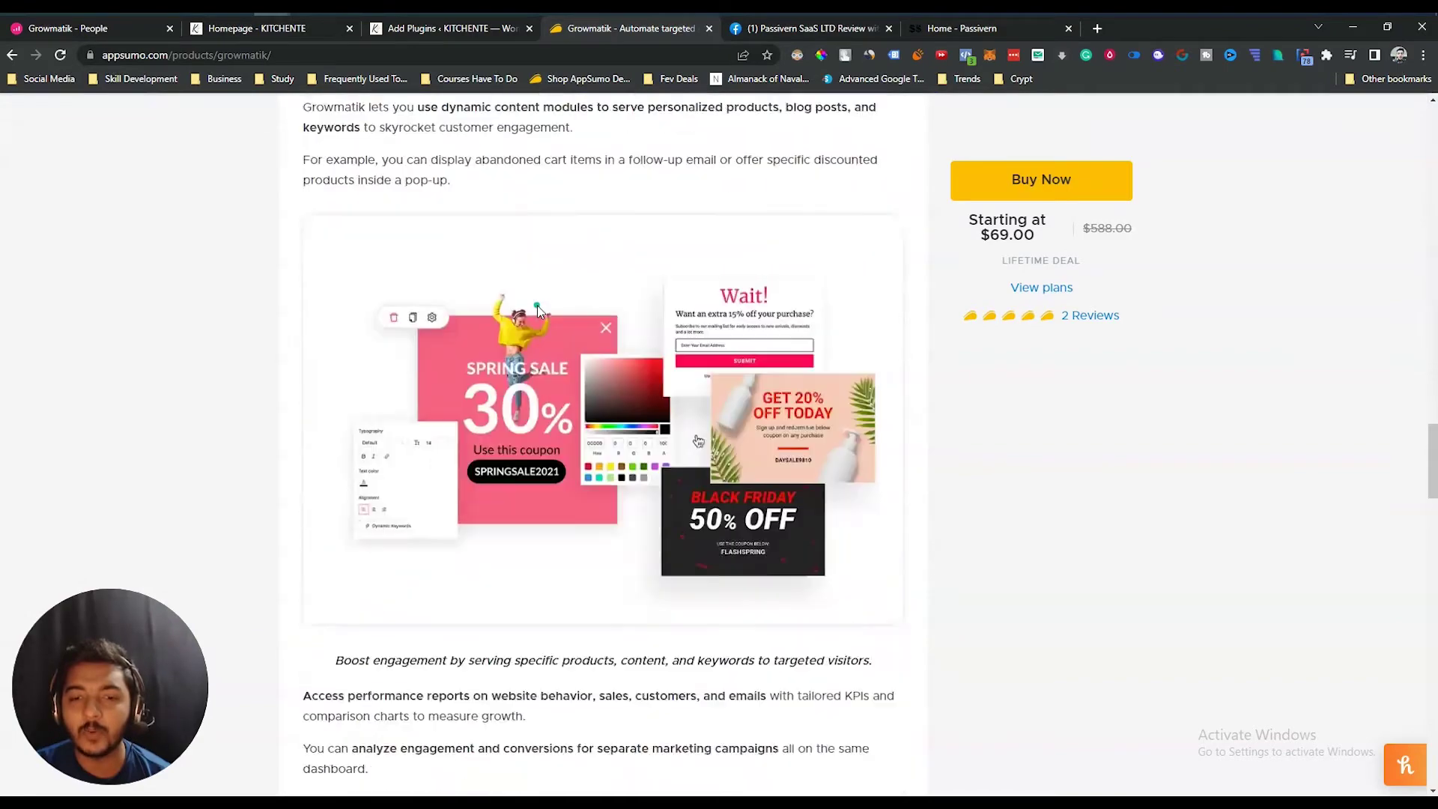
{"action": "scroll", "coordinate": [538, 308], "scroll_direction": "down", "scroll_amount": 20}
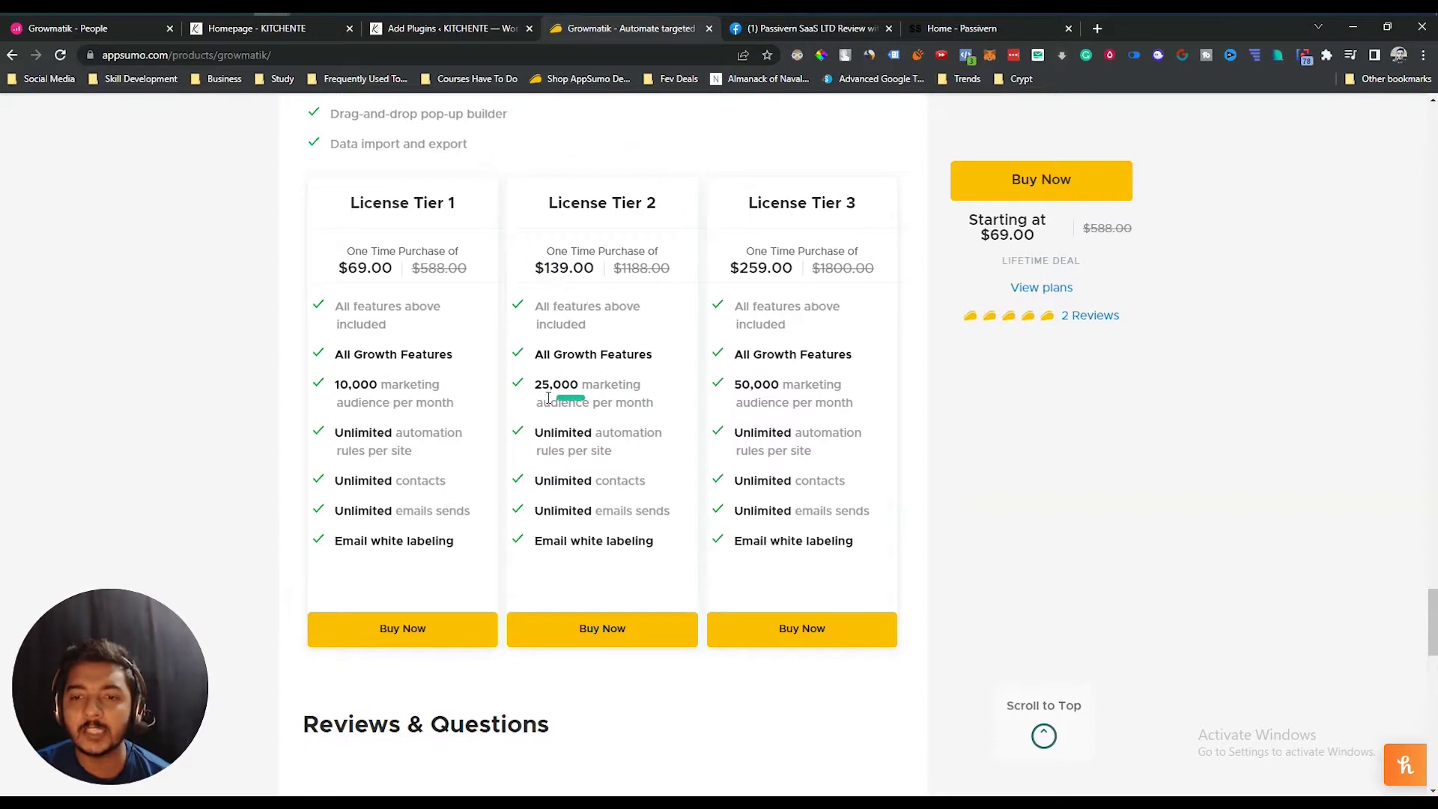
{"action": "left_click_drag", "start_coordinate": [536, 385], "coordinate": [667, 407]}
{"action": "left_click", "coordinate": [668, 406]}
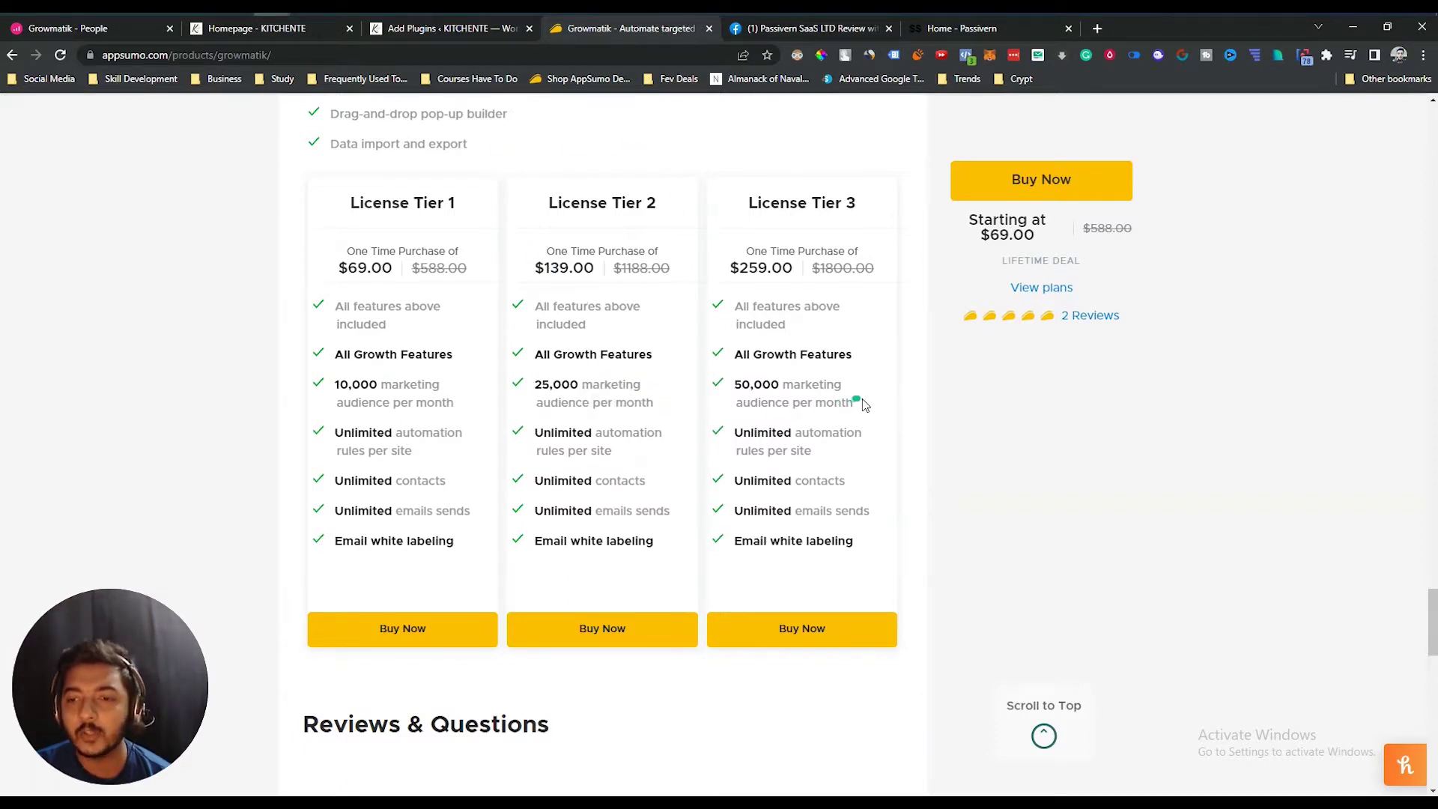
{"action": "left_click_drag", "start_coordinate": [861, 403], "coordinate": [738, 386]}
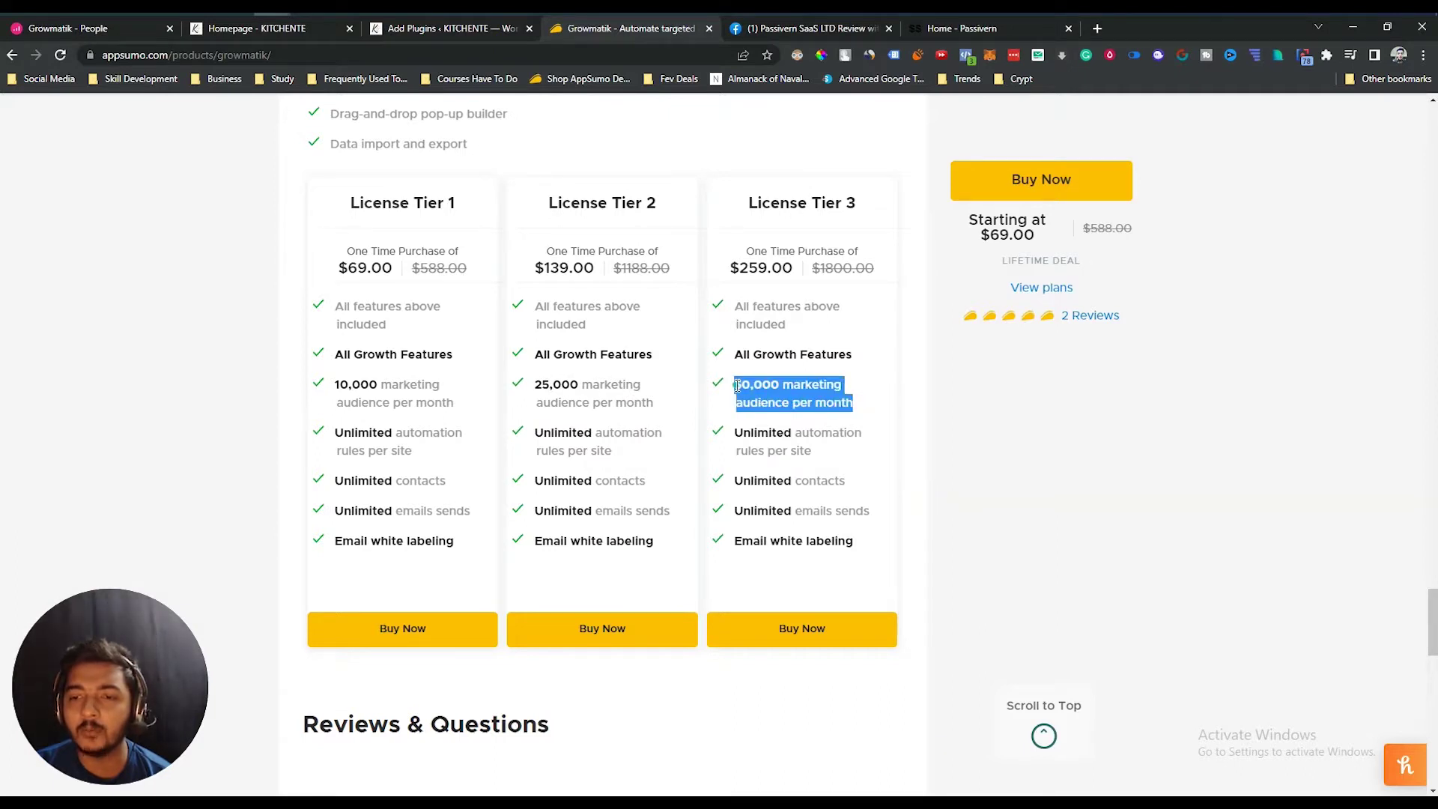
{"action": "left_click", "coordinate": [742, 392]}
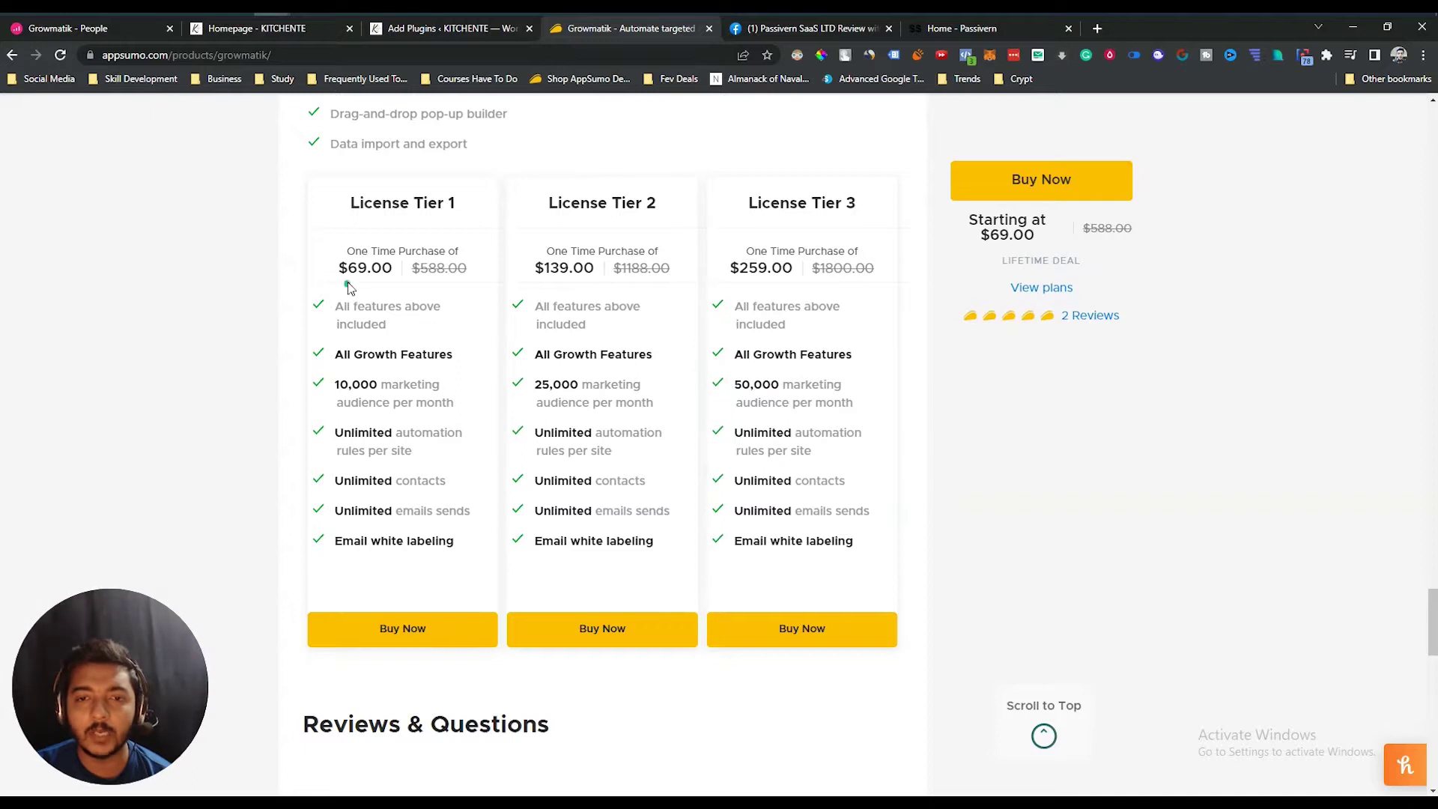
{"action": "left_click_drag", "start_coordinate": [344, 271], "coordinate": [378, 269]}
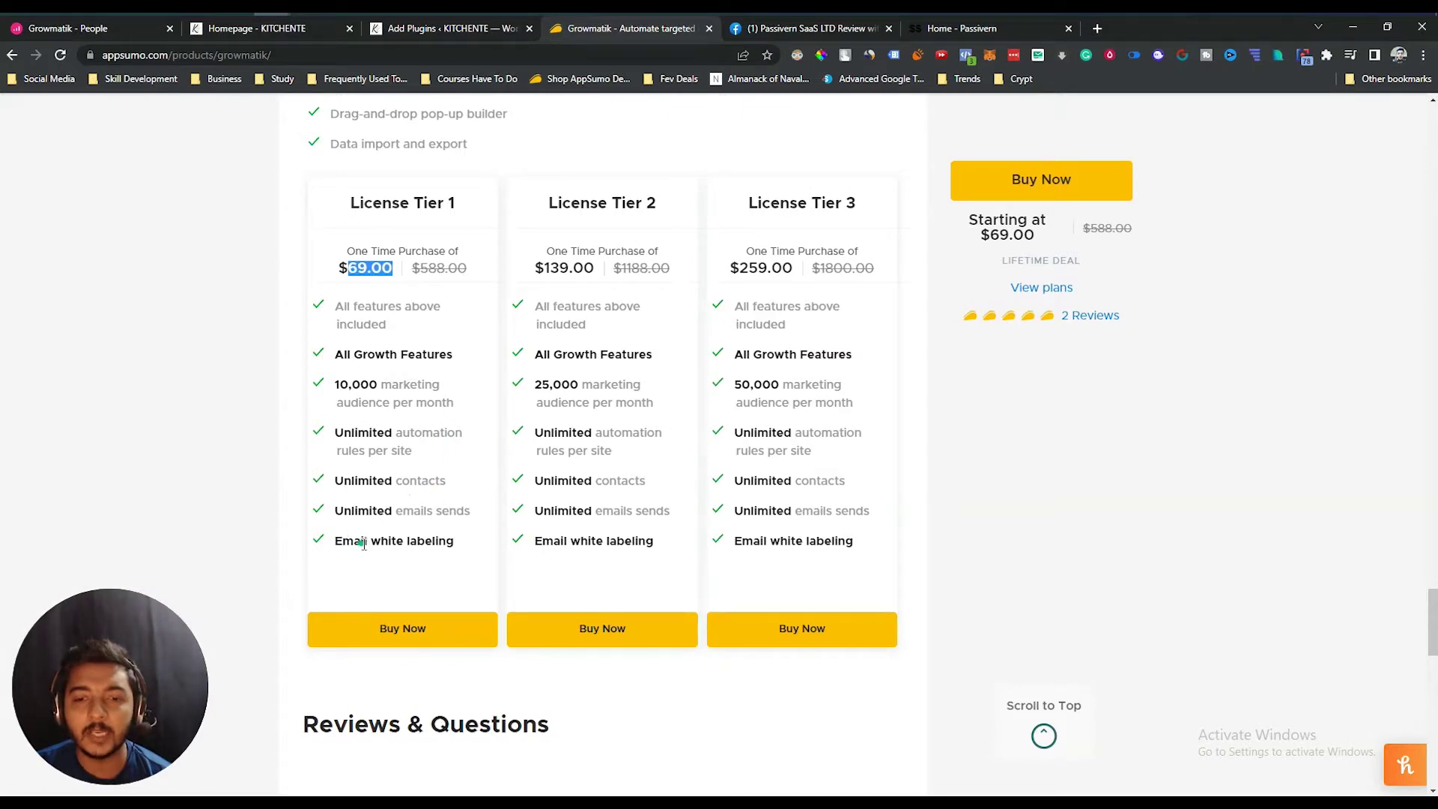
{"action": "left_click_drag", "start_coordinate": [363, 545], "coordinate": [466, 547]}
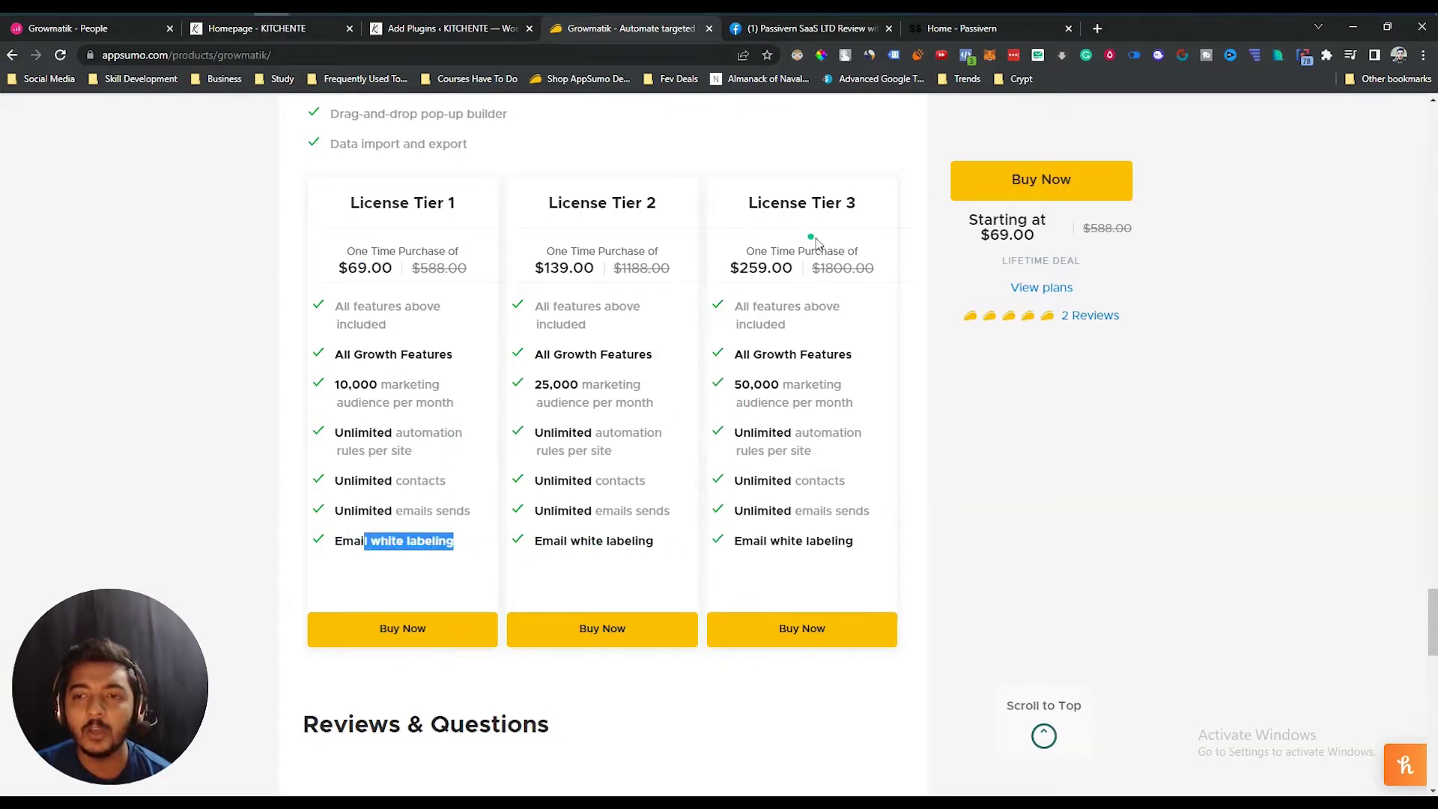
Step: Review the features included in all Growmatik plans, the TL;DR section's listed alternative and the platform description
{"action": "scroll", "coordinate": [725, 416], "scroll_direction": "up", "scroll_amount": 7}
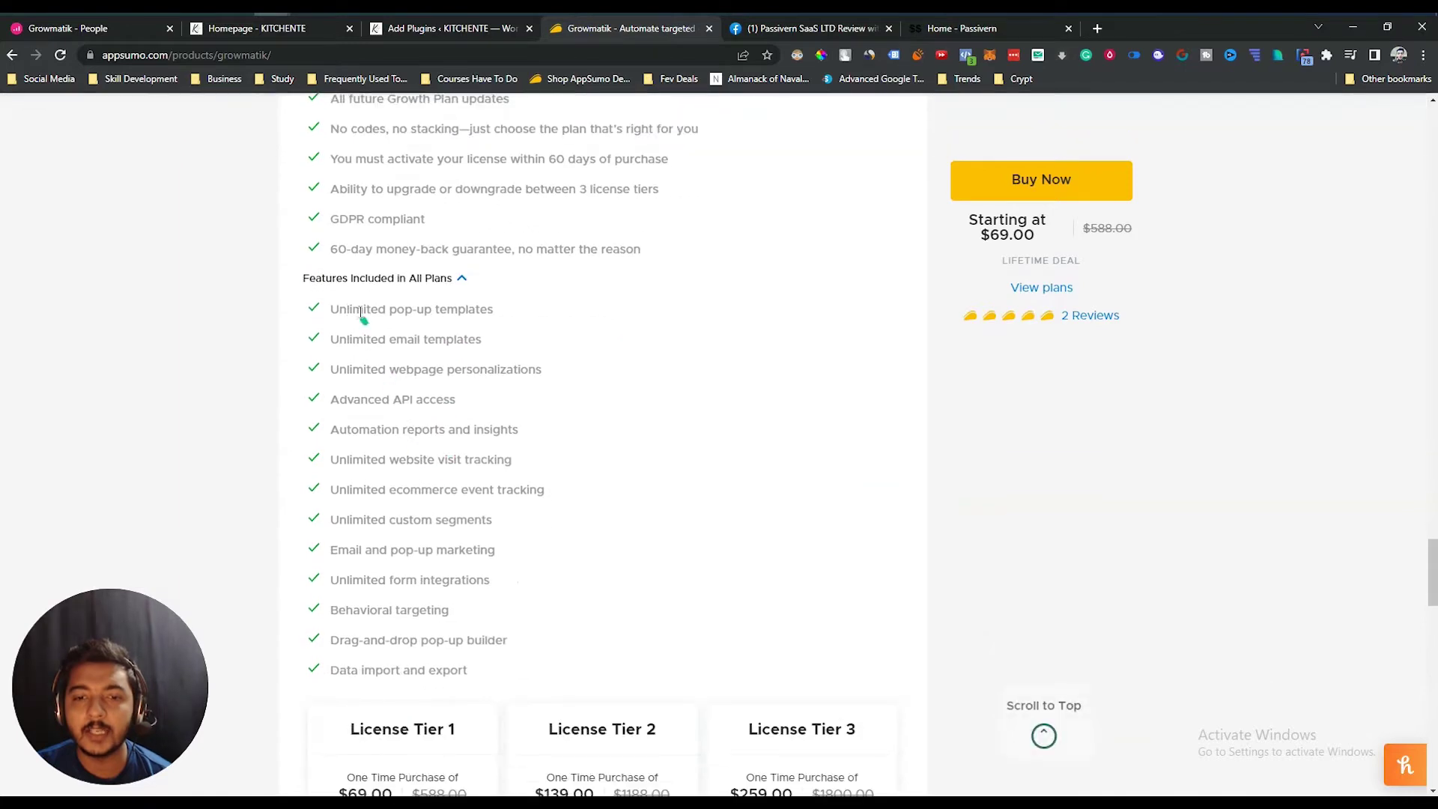
{"action": "left_click_drag", "start_coordinate": [332, 307], "coordinate": [509, 671]}
{"action": "scroll", "coordinate": [665, 672], "scroll_direction": "up", "scroll_amount": 15}
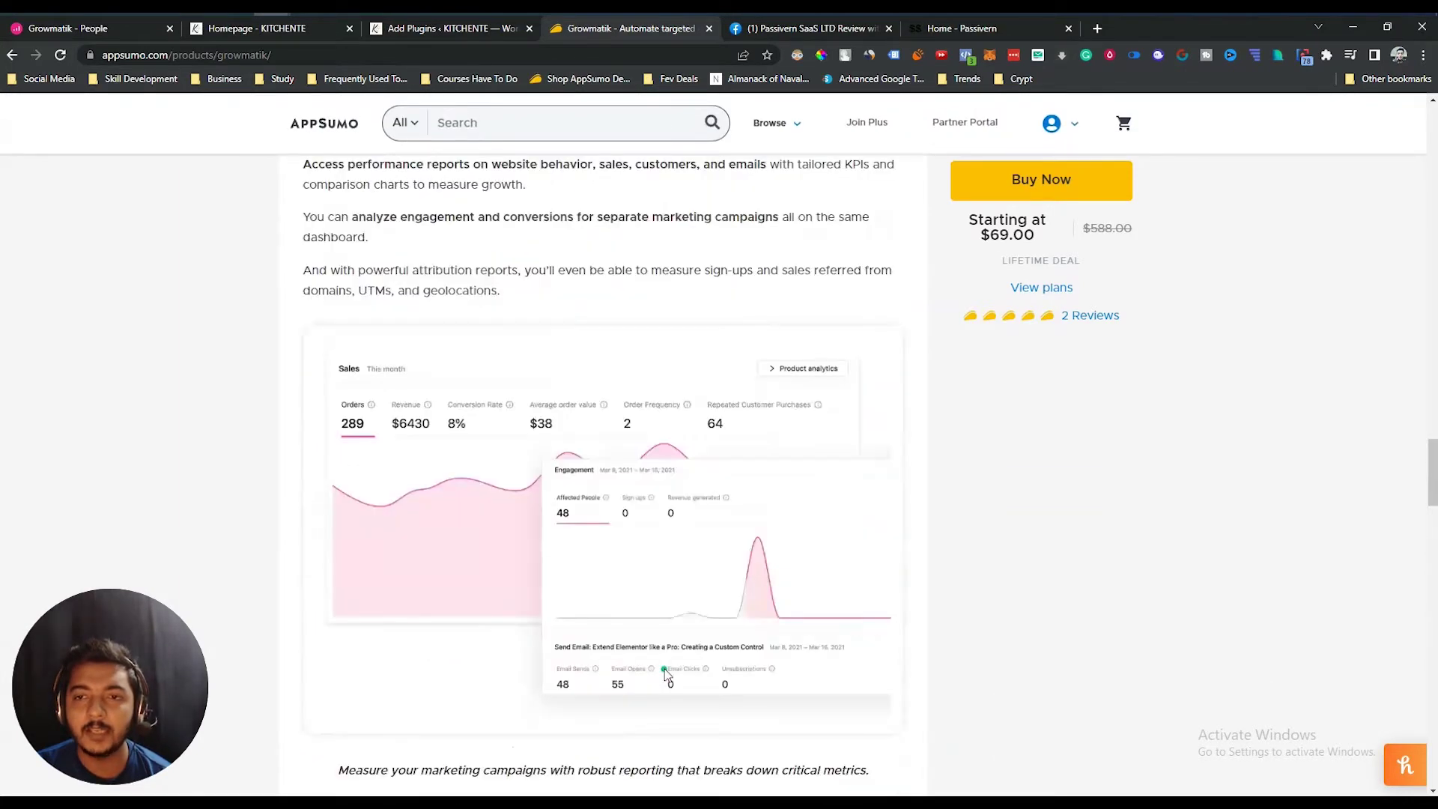
{"action": "scroll", "coordinate": [664, 671], "scroll_direction": "up", "scroll_amount": 15}
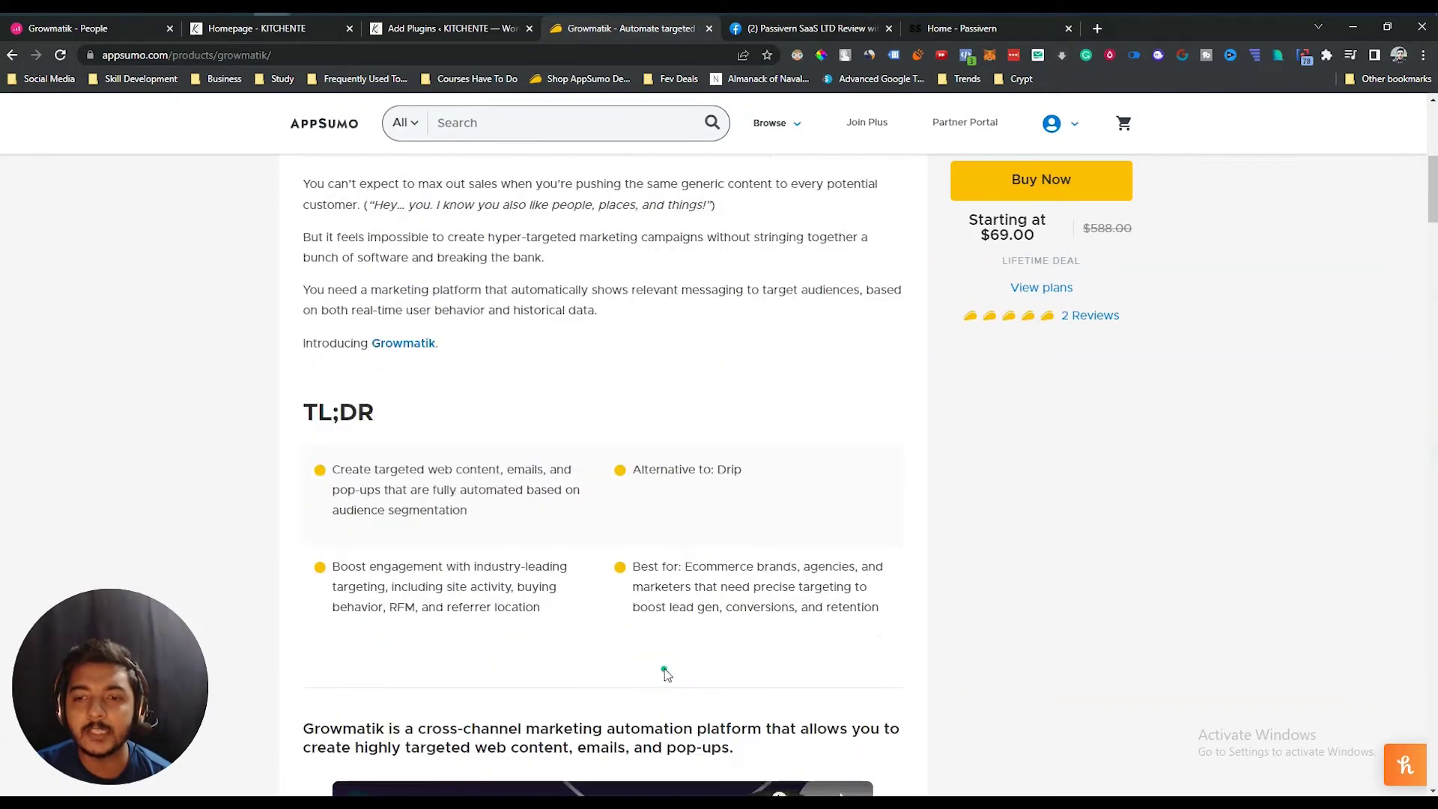
{"action": "double_click", "coordinate": [724, 472]}
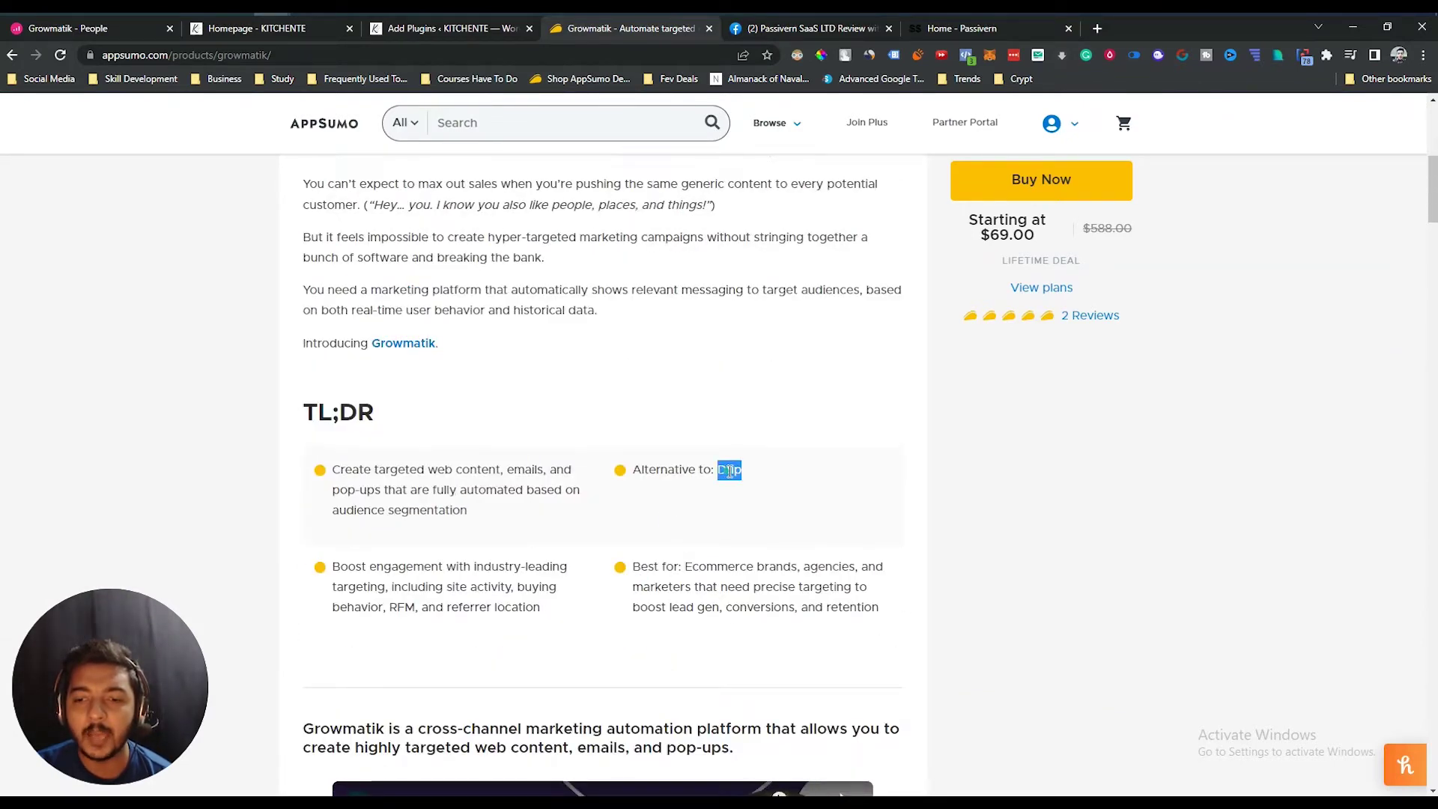
{"action": "scroll", "coordinate": [697, 474], "scroll_direction": "down", "scroll_amount": 1}
{"action": "left_click_drag", "start_coordinate": [306, 658], "coordinate": [744, 676]}
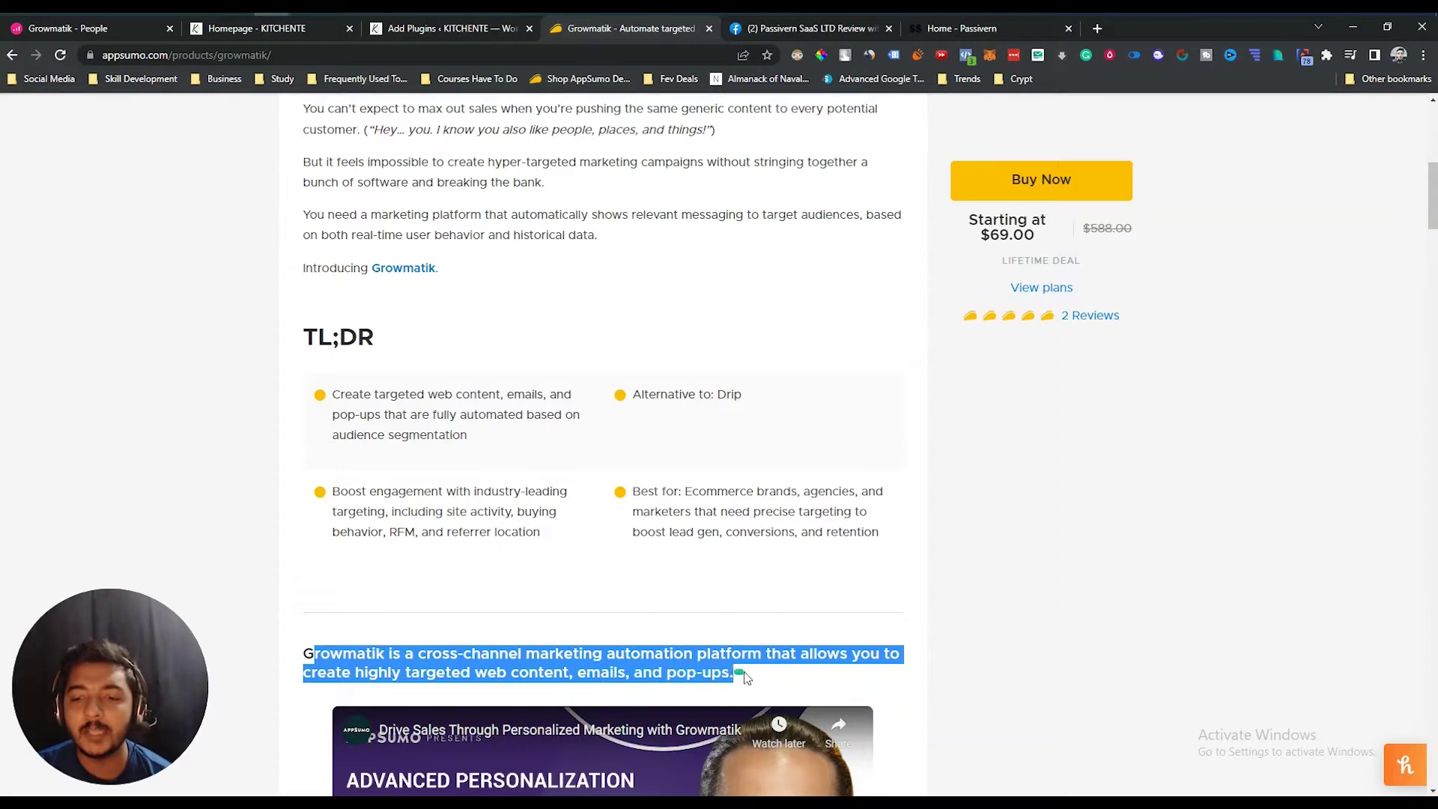
{"action": "left_click", "coordinate": [744, 677]}
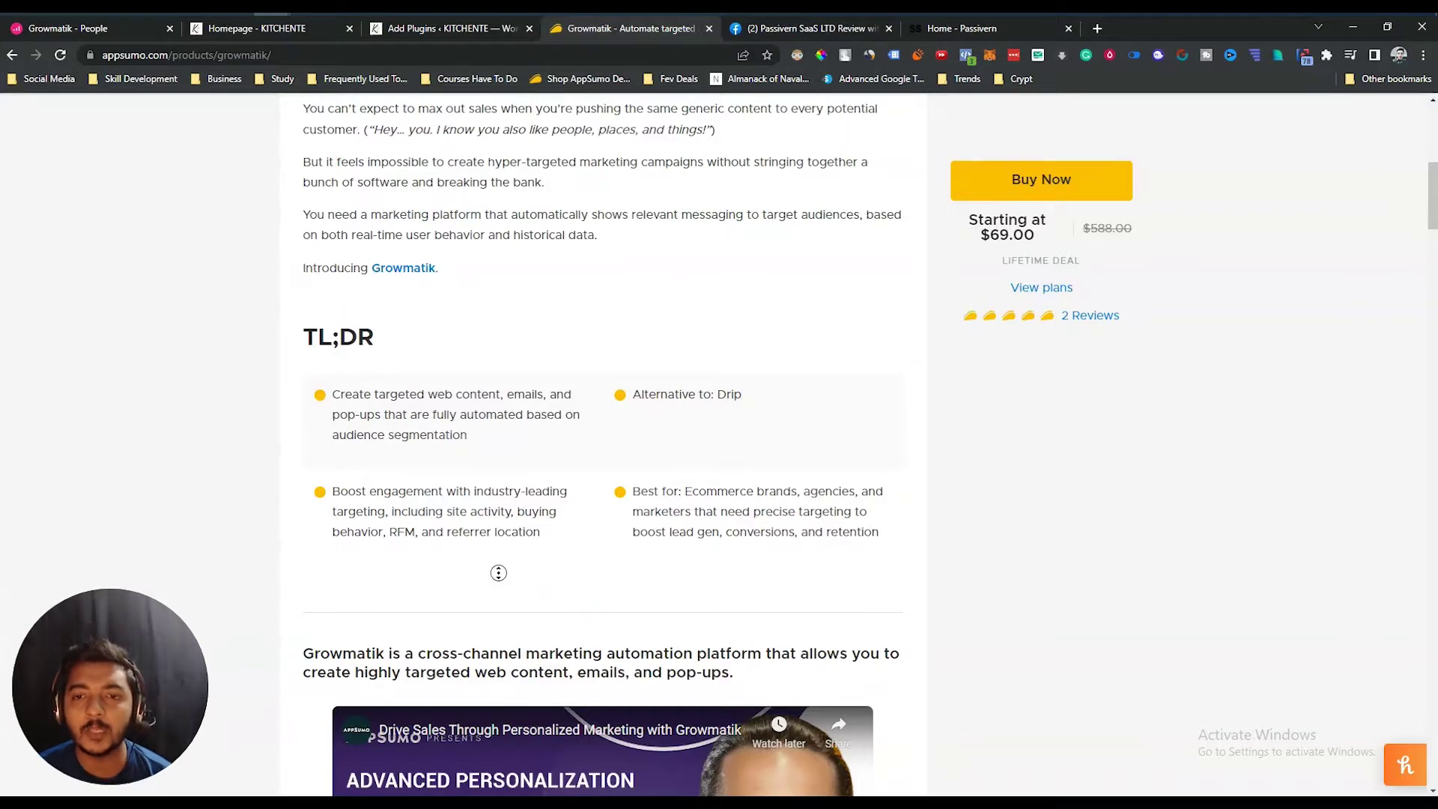
{"action": "scroll", "coordinate": [499, 573], "scroll_direction": "up", "scroll_amount": 8}
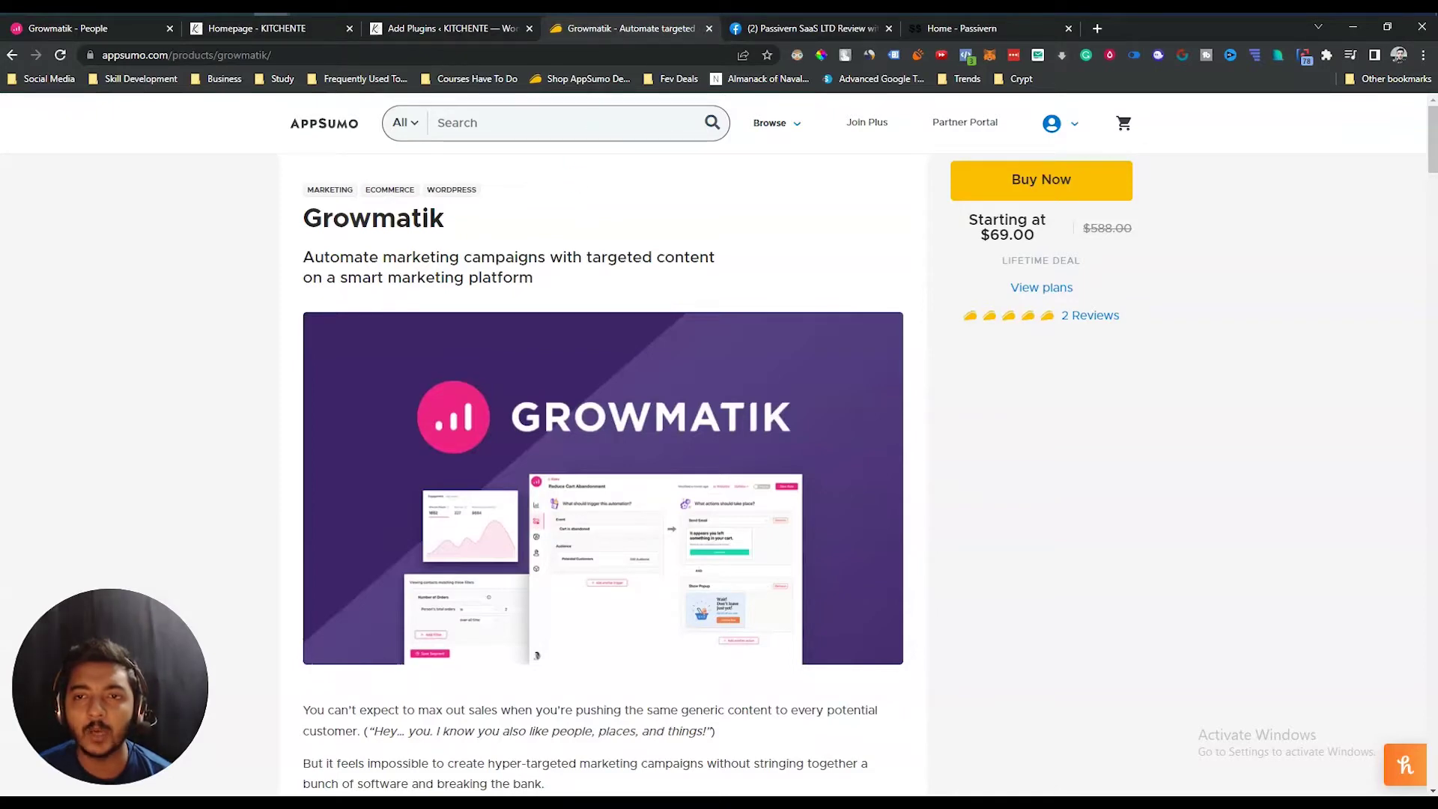
Step: Switch to the Passivern SaaS LTD Review with Giveaway Facebook group and look through its lifetime deal posts
{"action": "left_click", "coordinate": [821, 29]}
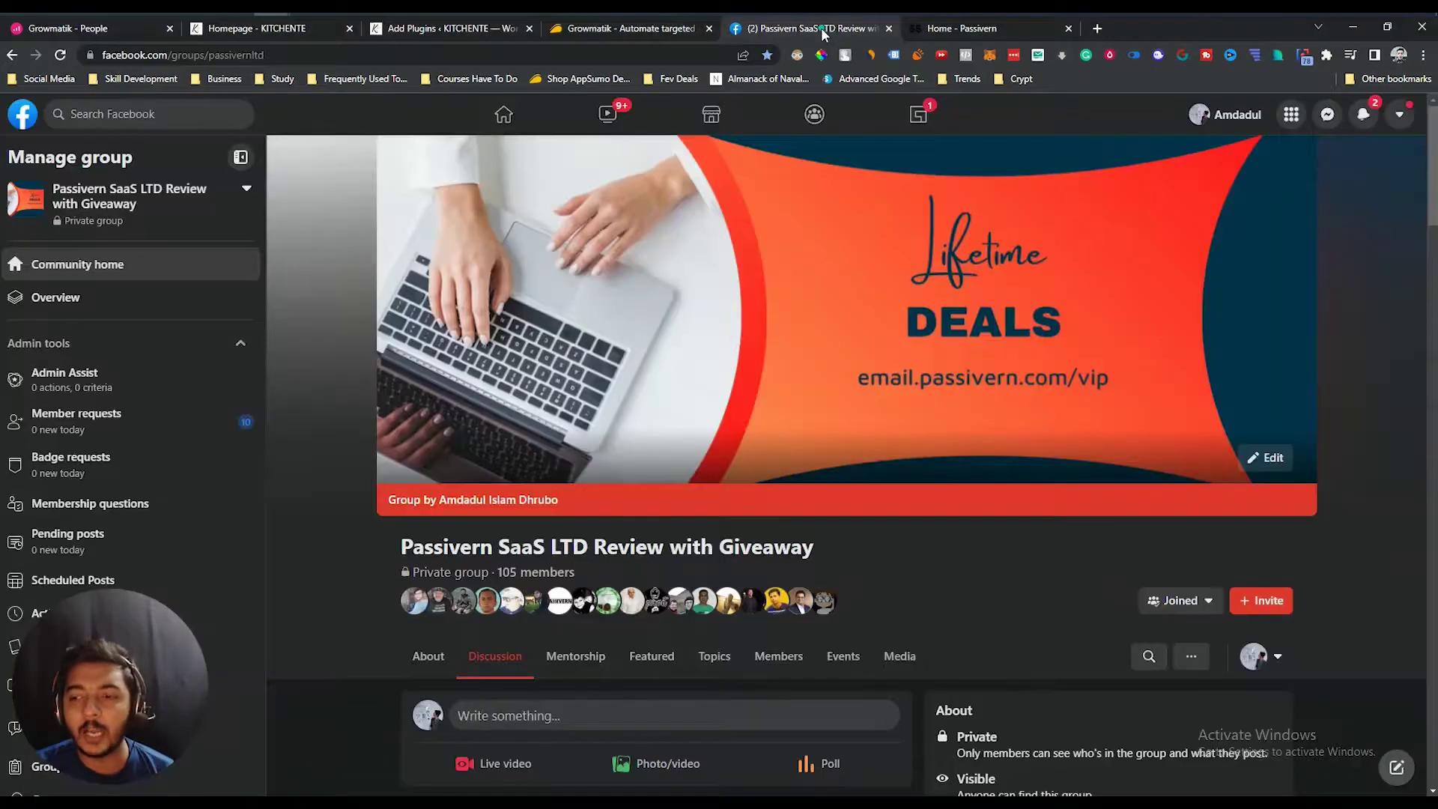
{"action": "scroll", "coordinate": [305, 569], "scroll_direction": "down", "scroll_amount": 7}
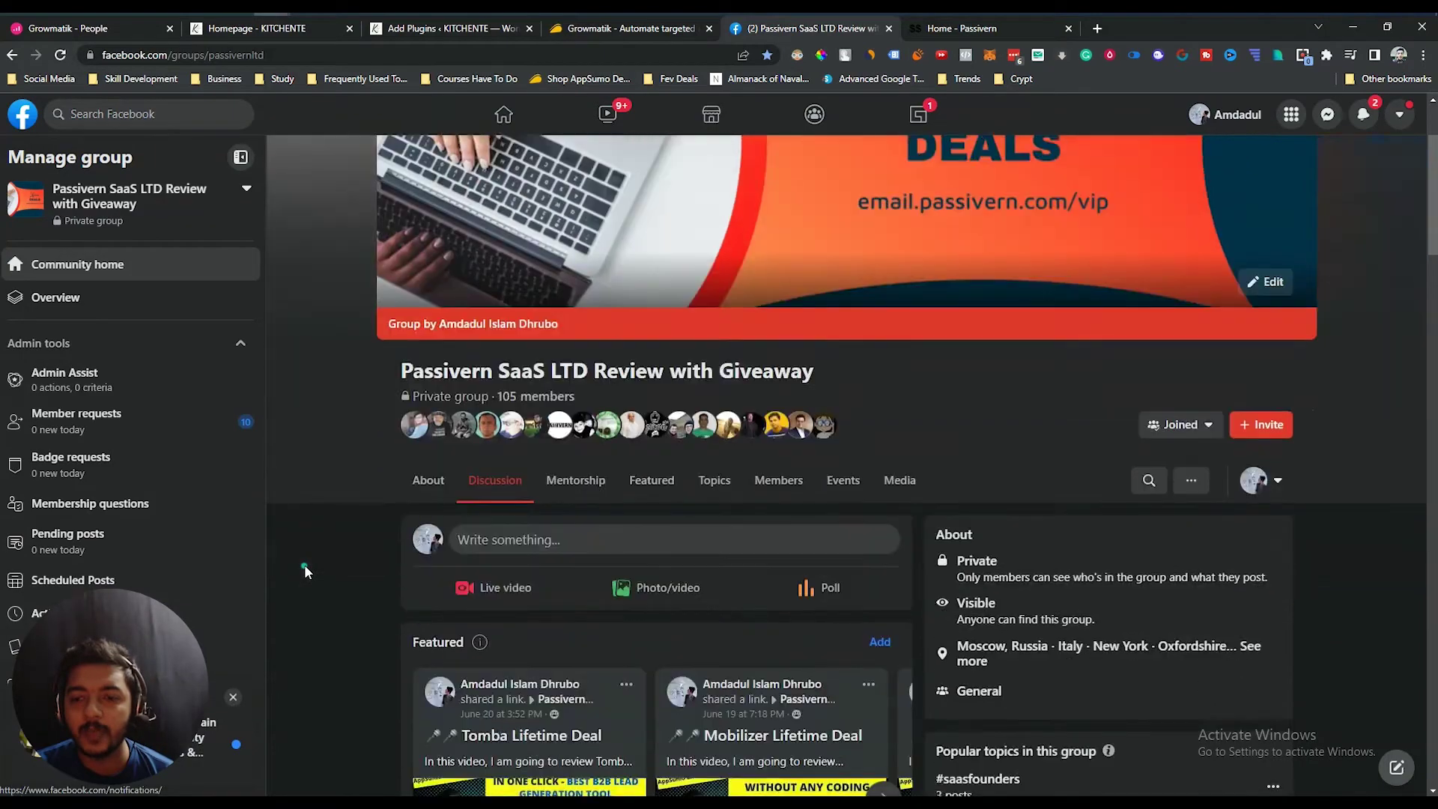
{"action": "scroll", "coordinate": [305, 570], "scroll_direction": "down", "scroll_amount": 10}
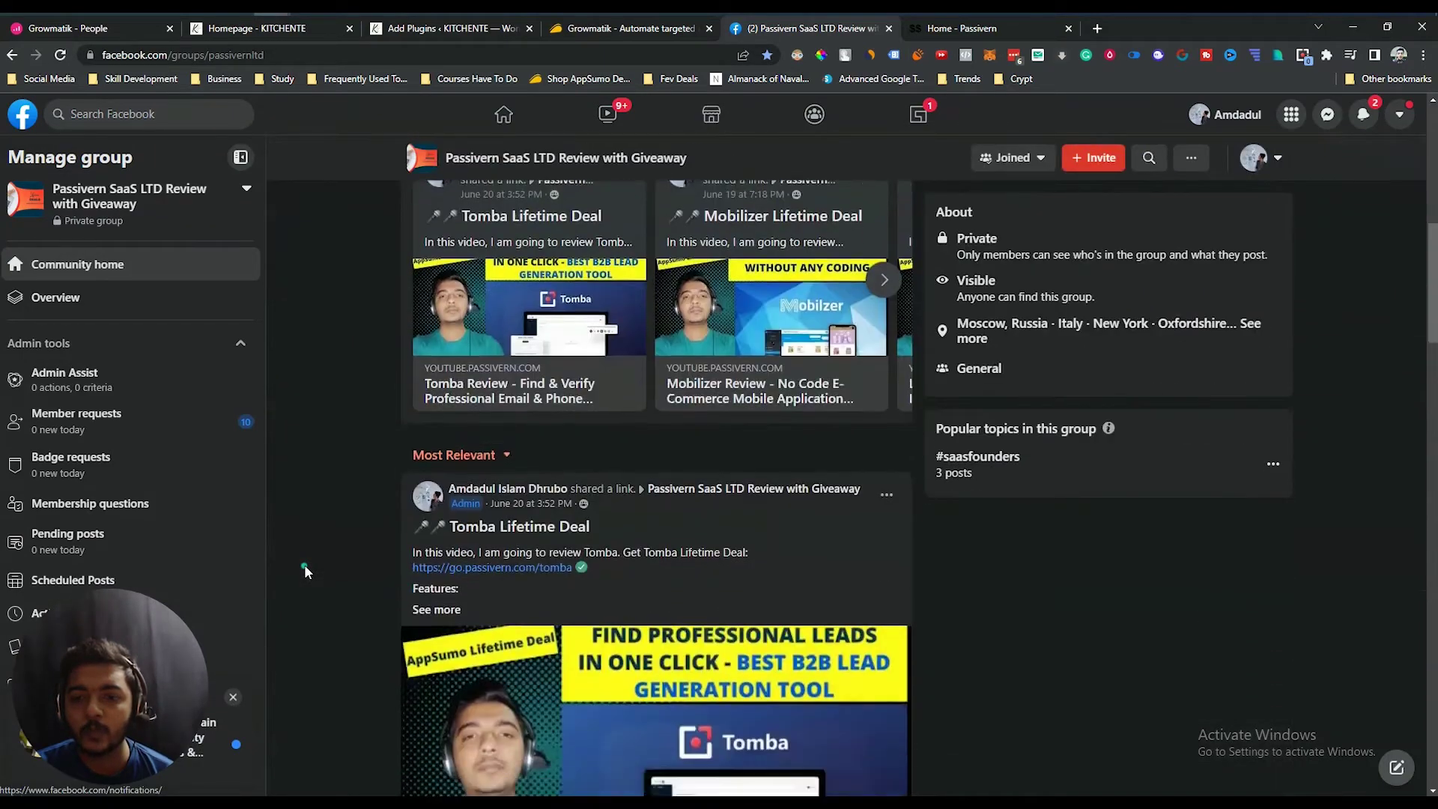
{"action": "scroll", "coordinate": [305, 571], "scroll_direction": "down", "scroll_amount": 10}
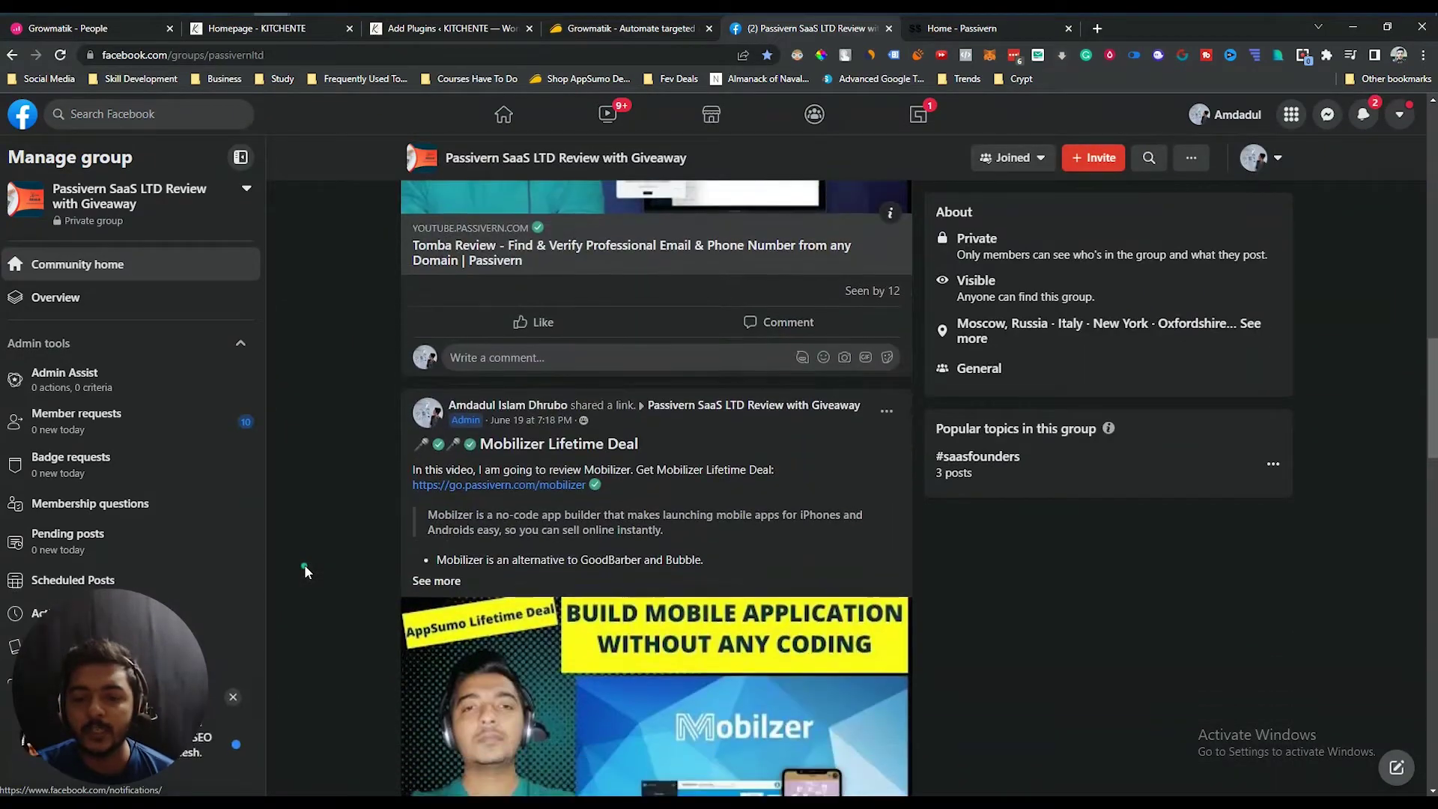
{"action": "scroll", "coordinate": [304, 570], "scroll_direction": "down", "scroll_amount": 9}
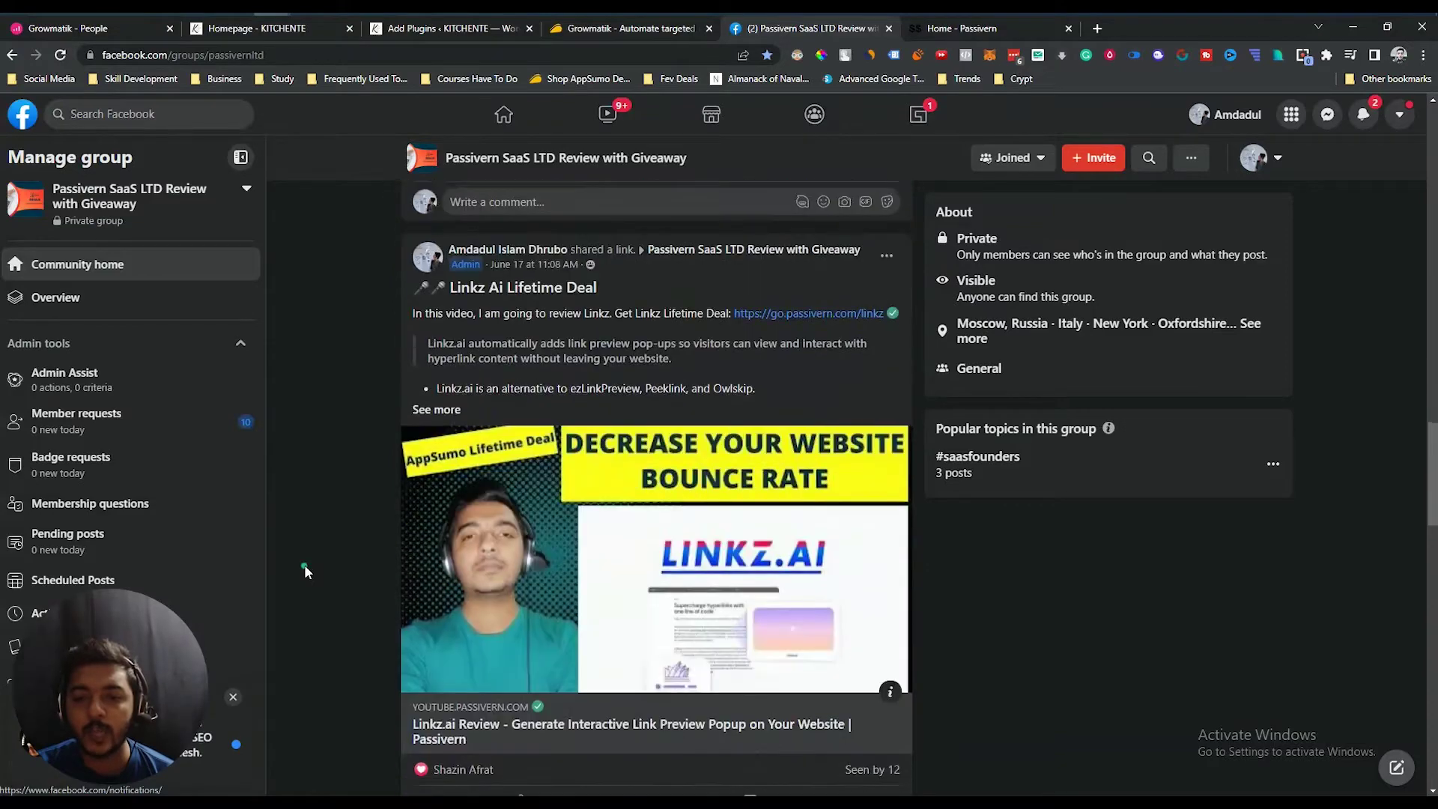
{"action": "scroll", "coordinate": [305, 570], "scroll_direction": "down", "scroll_amount": 10}
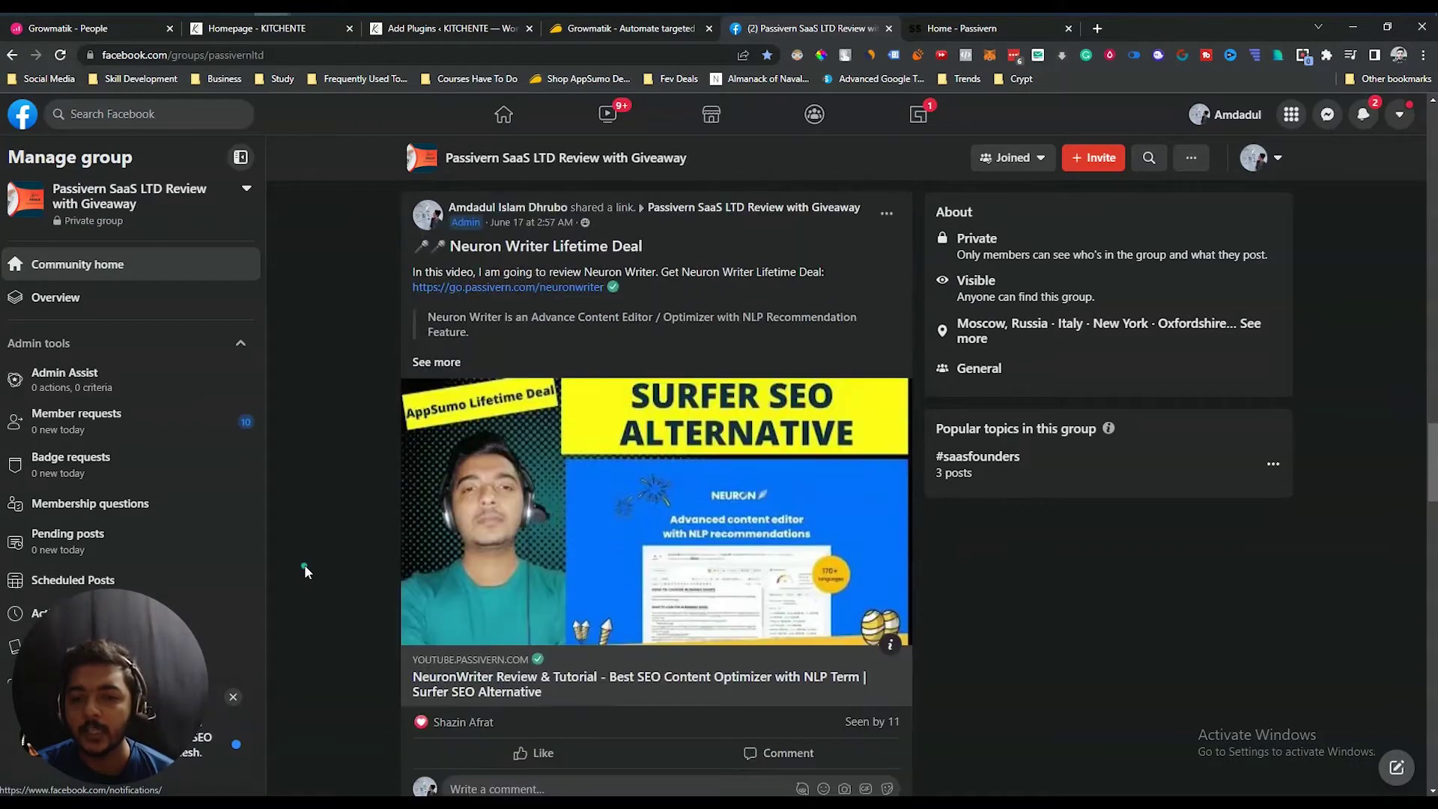
{"action": "scroll", "coordinate": [304, 569], "scroll_direction": "down", "scroll_amount": 10}
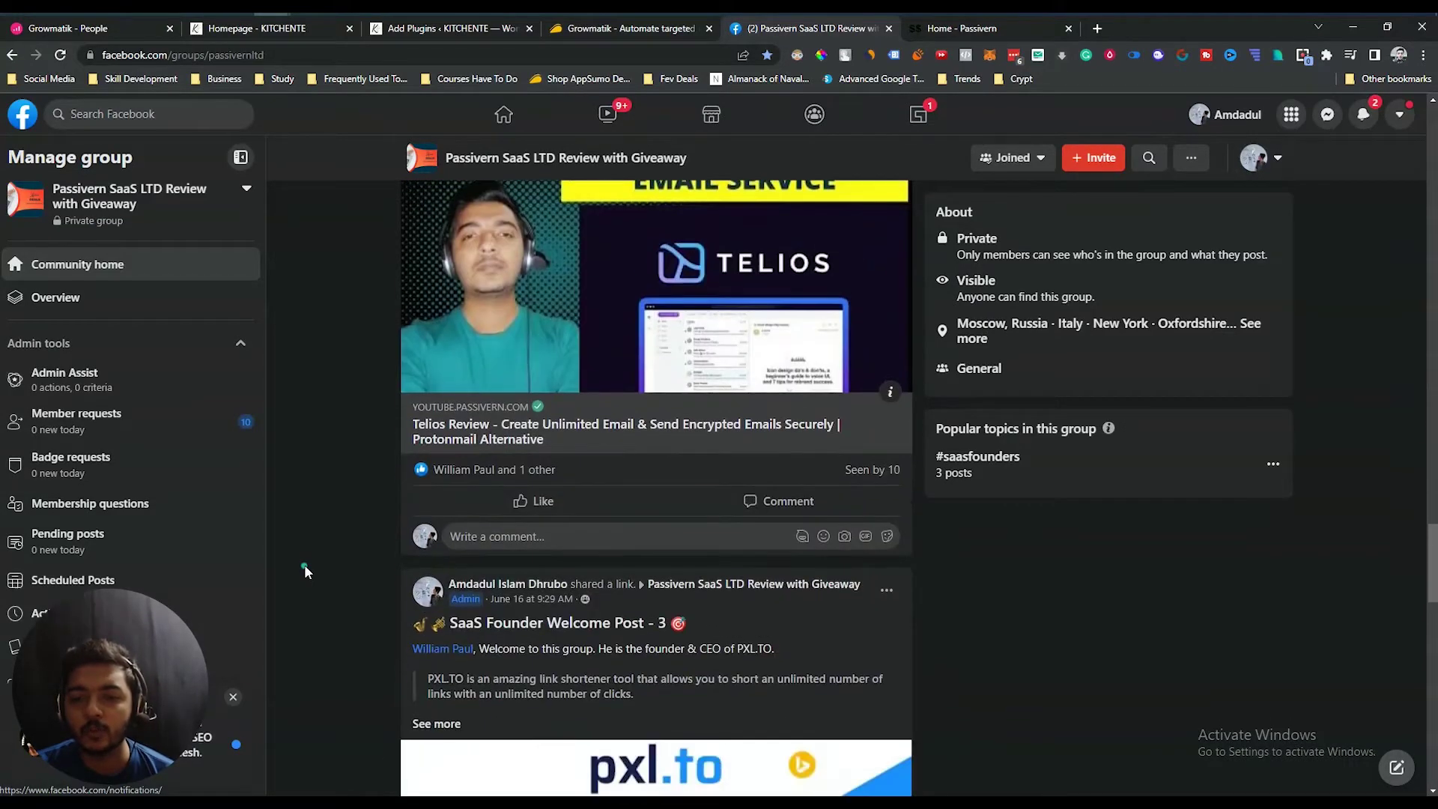
{"action": "scroll", "coordinate": [304, 569], "scroll_direction": "down", "scroll_amount": 8}
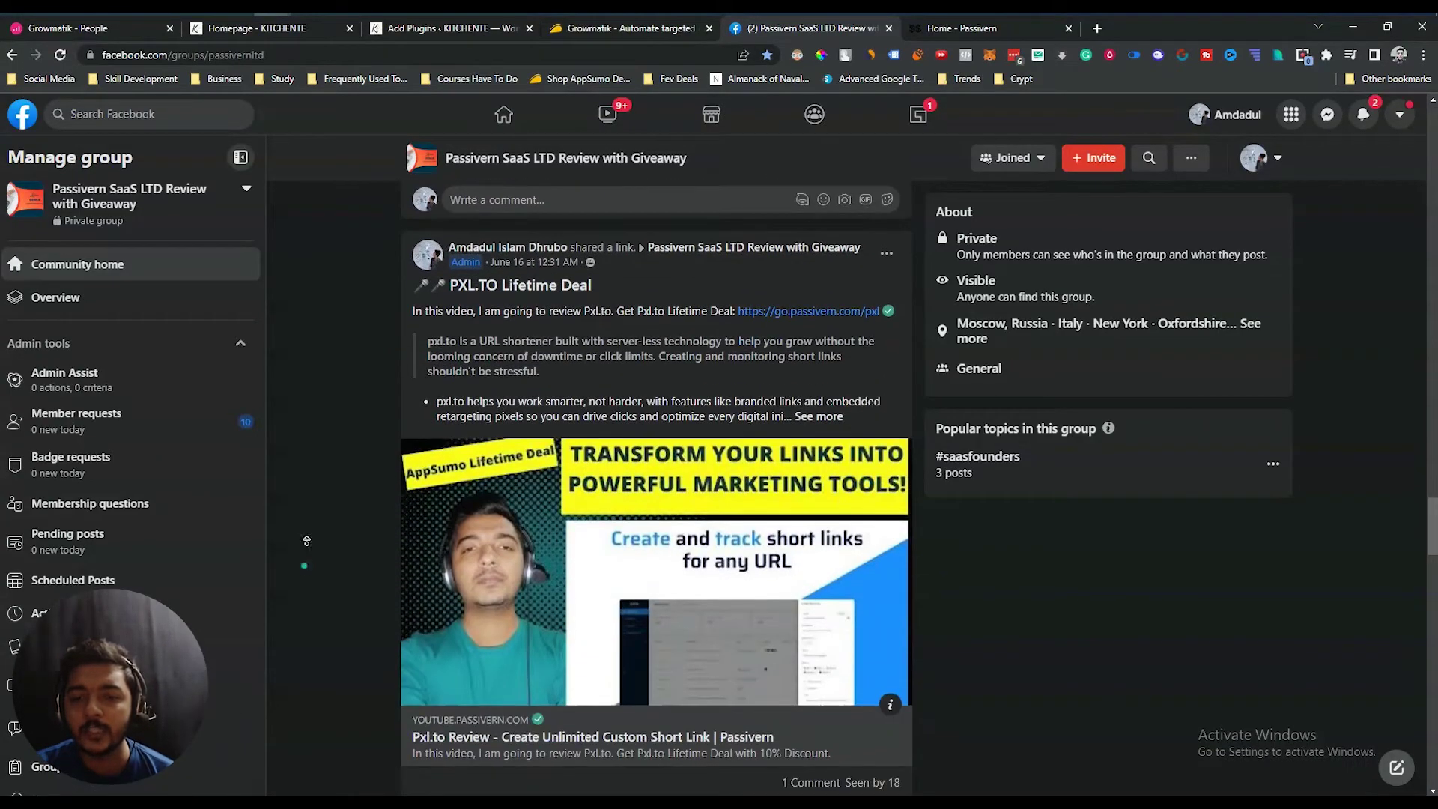
{"action": "scroll", "coordinate": [305, 565], "scroll_direction": "up", "scroll_amount": 20}
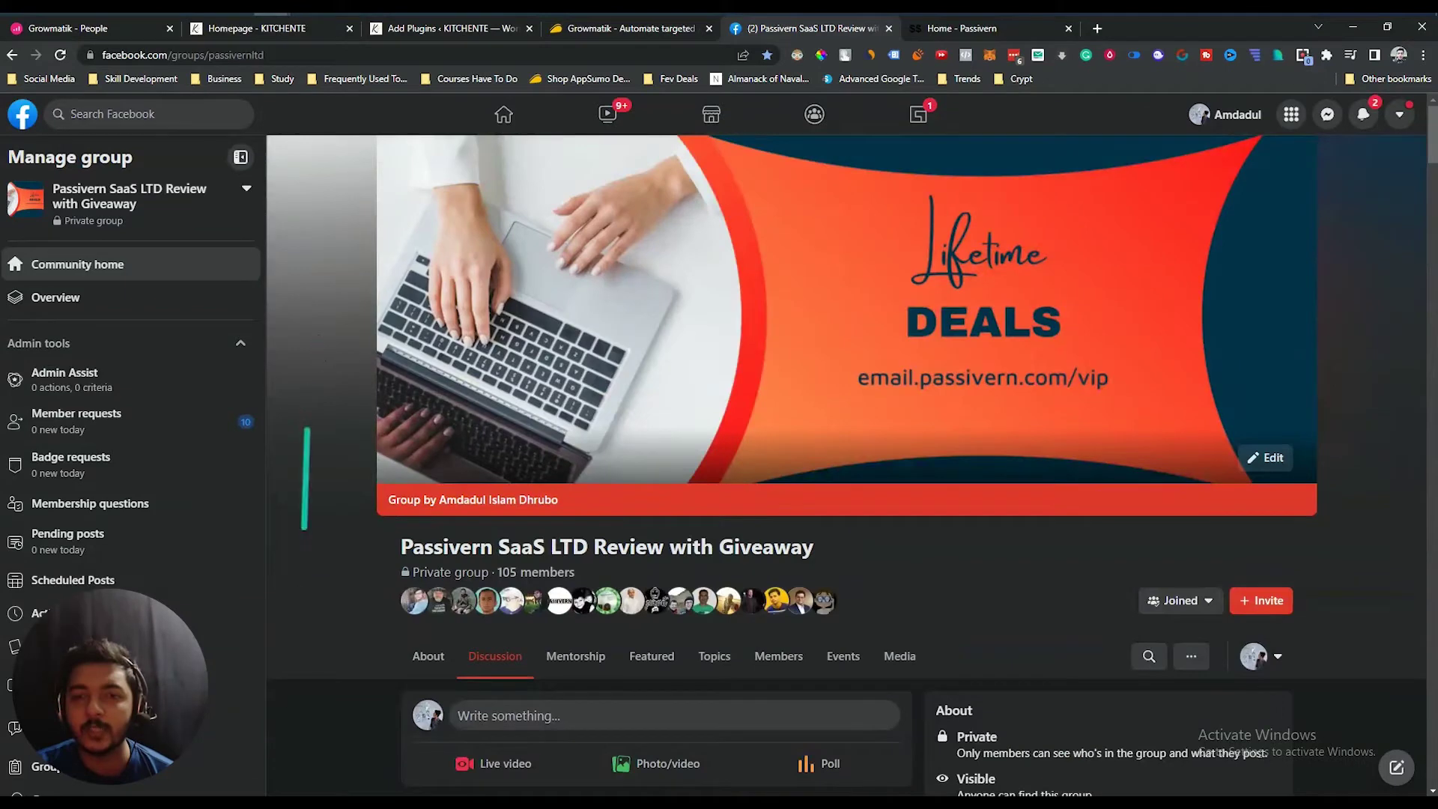
Step: Switch to the Growmatik app and start a new people segment from scratch
{"action": "left_click", "coordinate": [60, 30]}
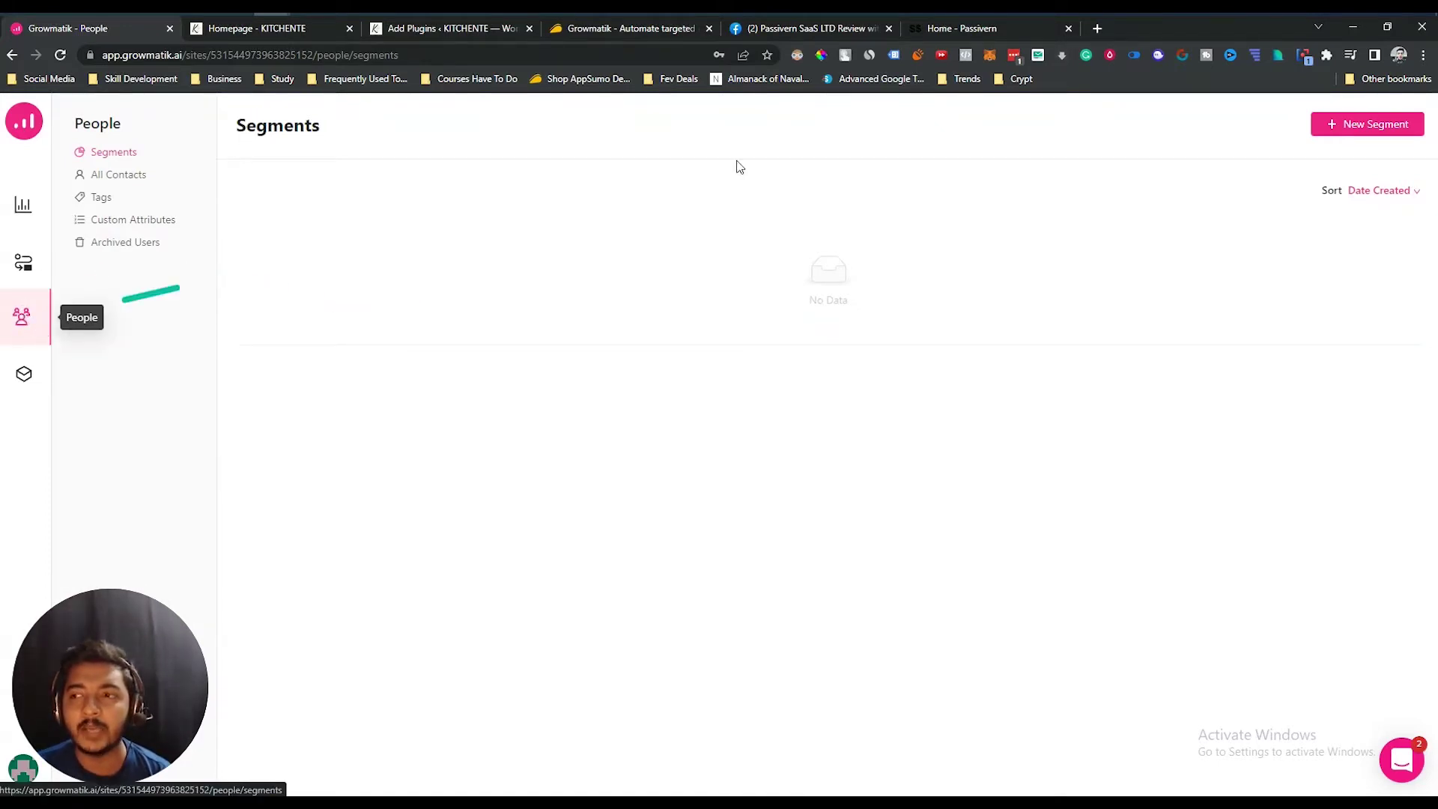
{"action": "left_click", "coordinate": [1361, 127]}
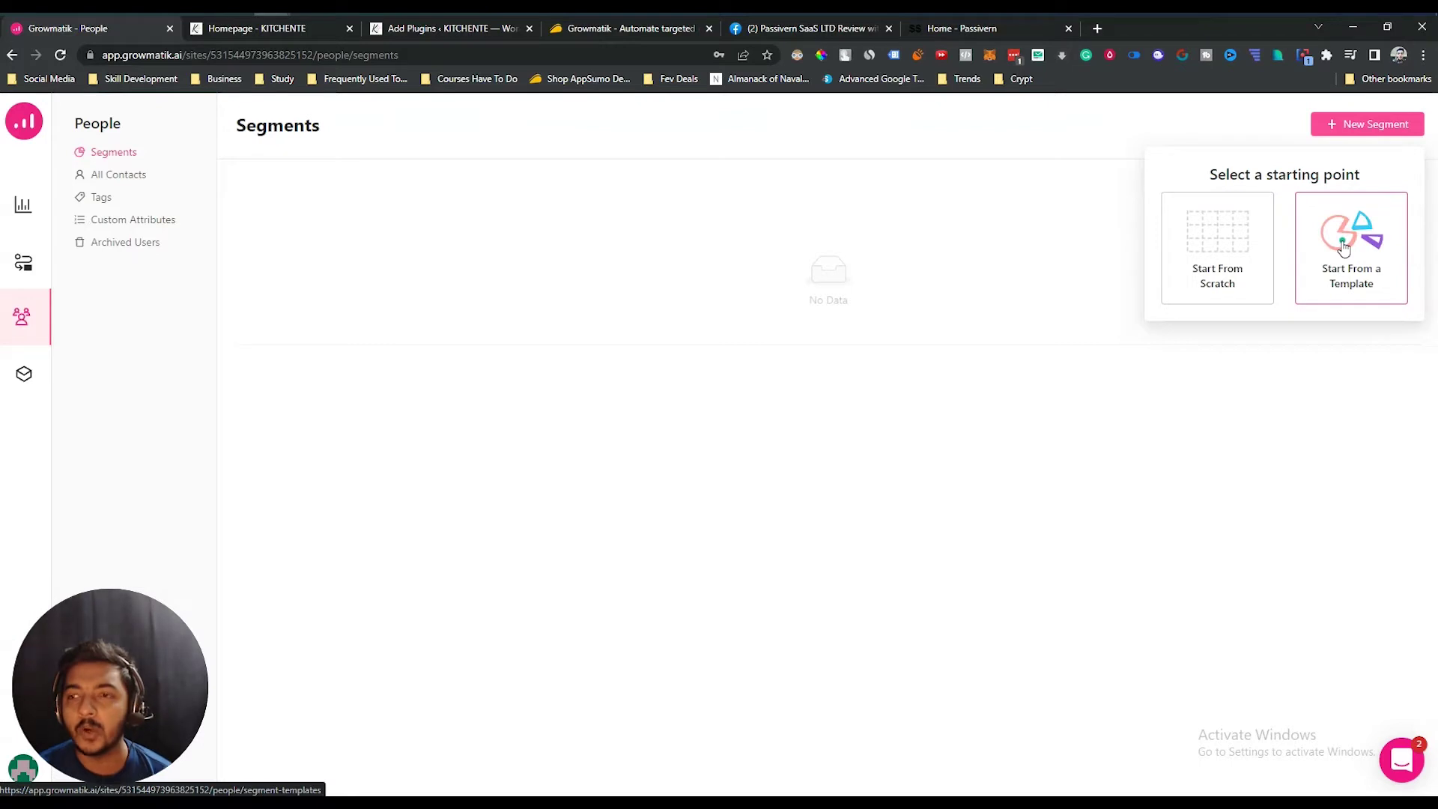
{"action": "left_click", "coordinate": [1215, 247]}
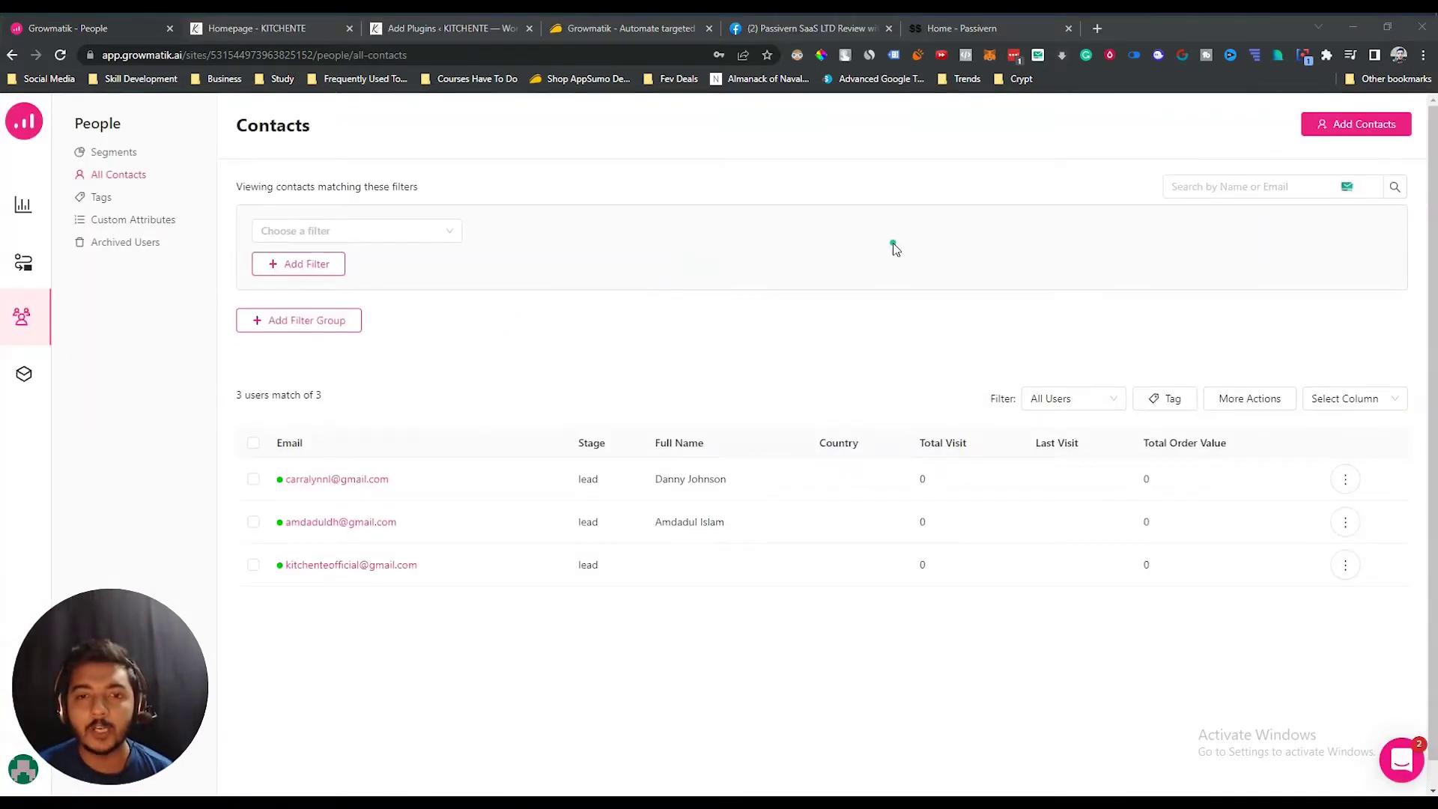
Step: Upload Email - Sheet1 (1).csv from Downloads for a contact import, with updating and overriding of existing people matched by email enabled
{"action": "left_click", "coordinate": [1366, 129]}
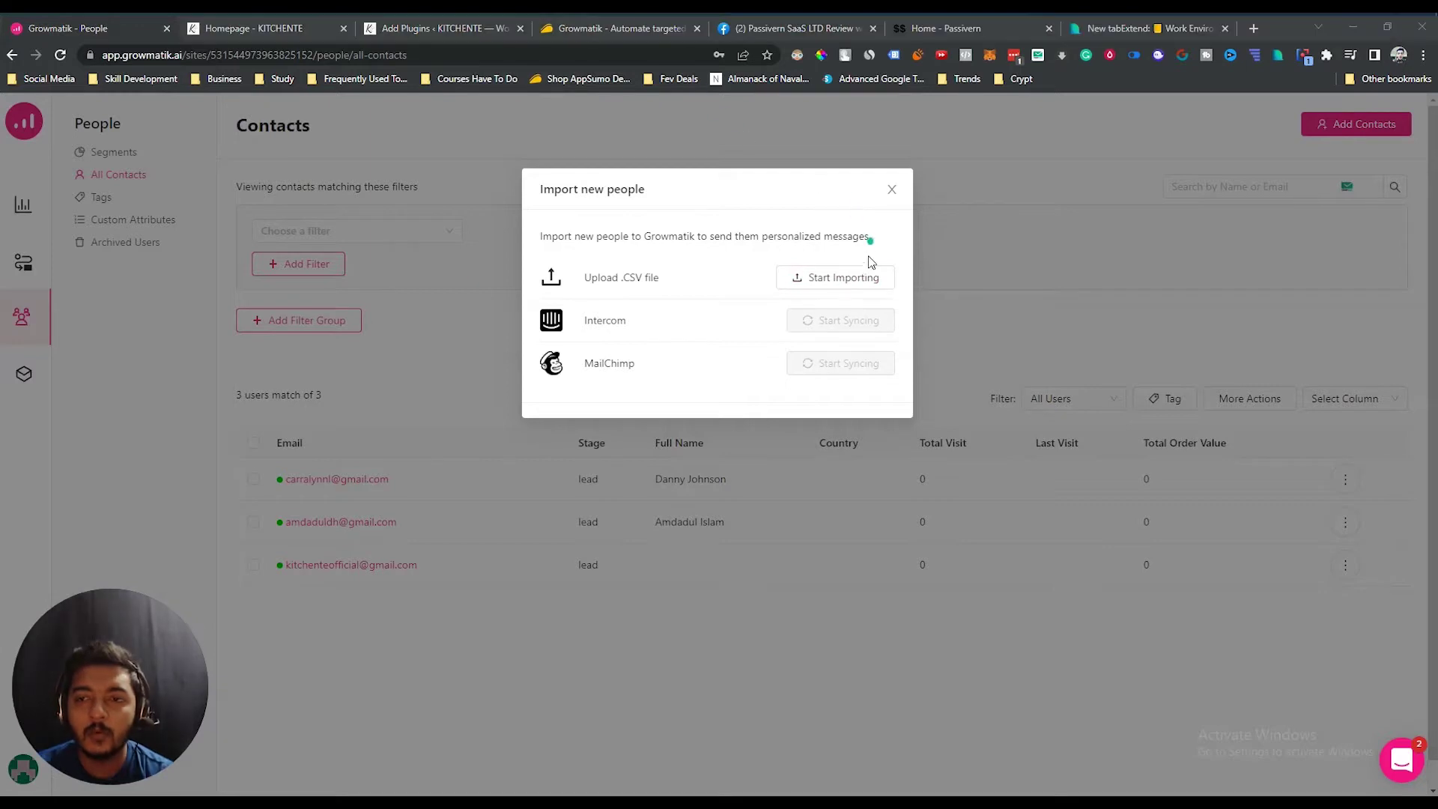
{"action": "left_click", "coordinate": [859, 277]}
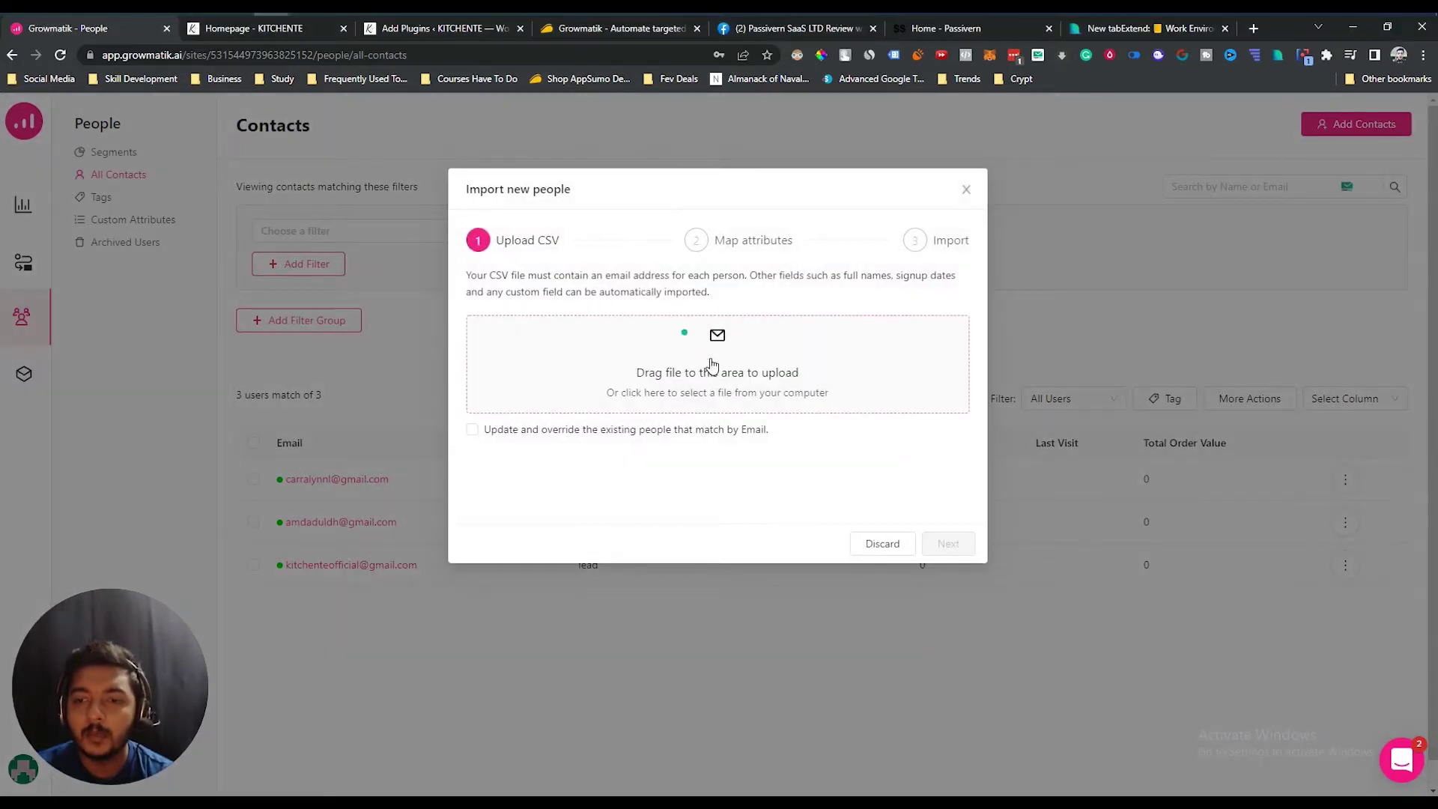
{"action": "left_click", "coordinate": [715, 354]}
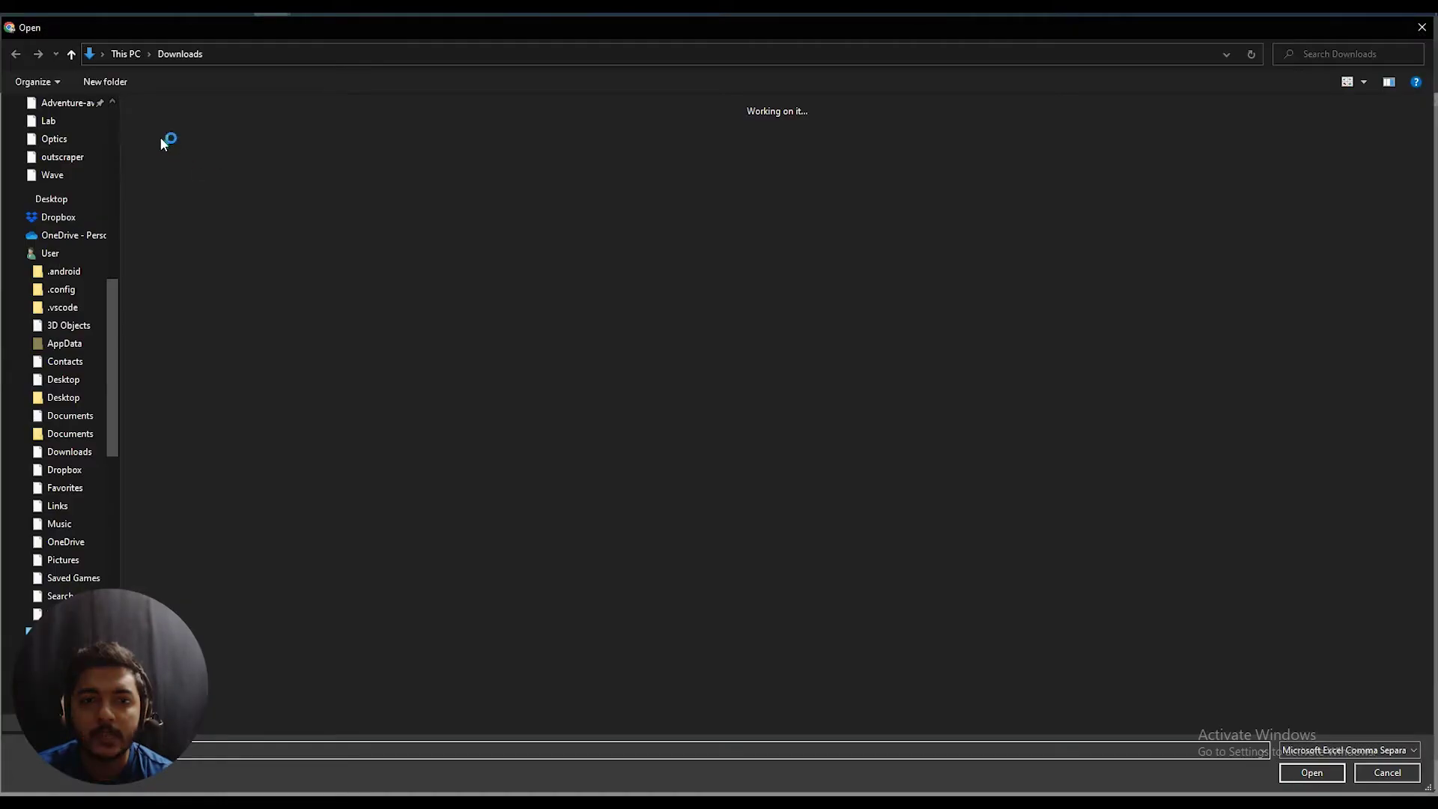
{"action": "left_click", "coordinate": [159, 150]}
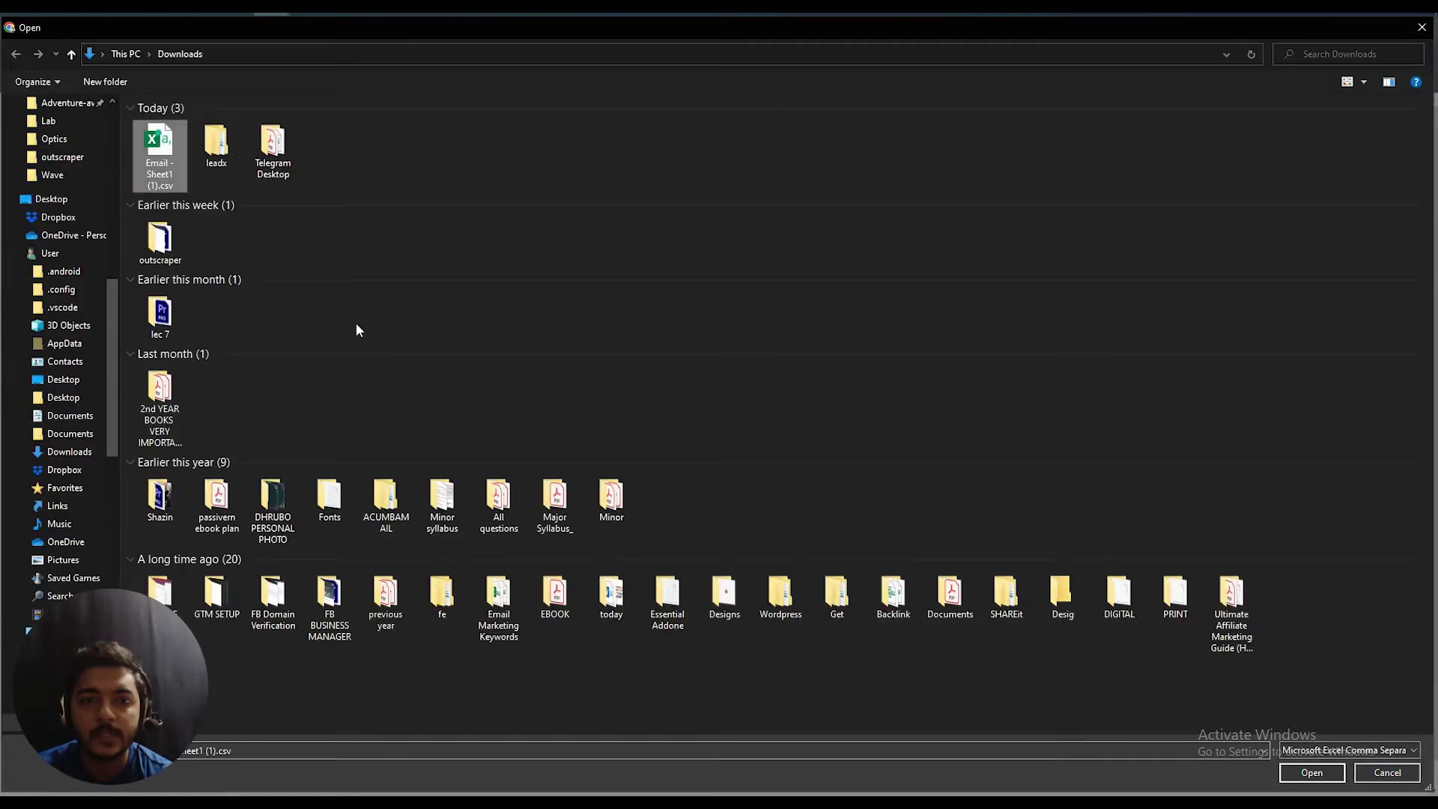
{"action": "left_click", "coordinate": [1317, 779]}
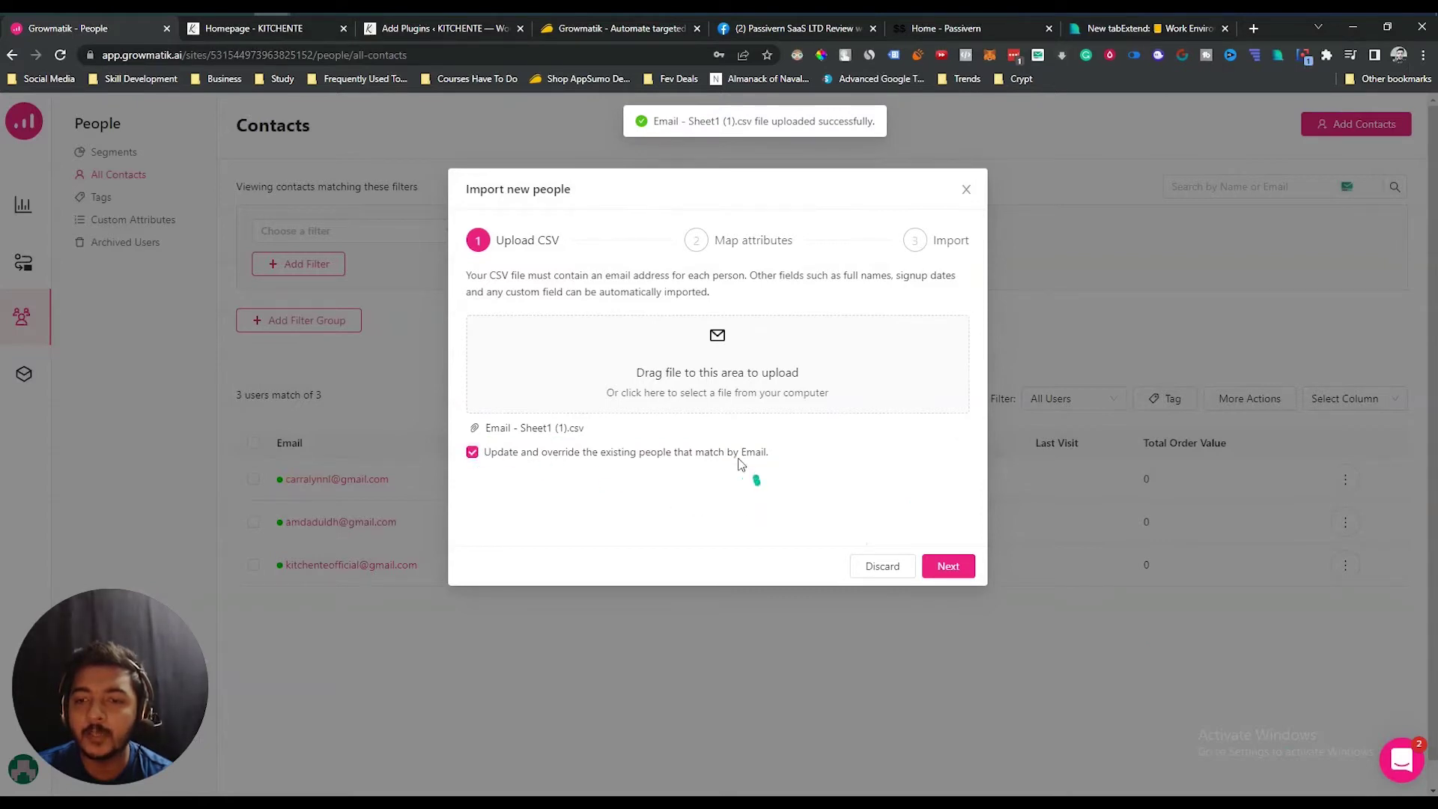
{"action": "left_click", "coordinate": [948, 573]}
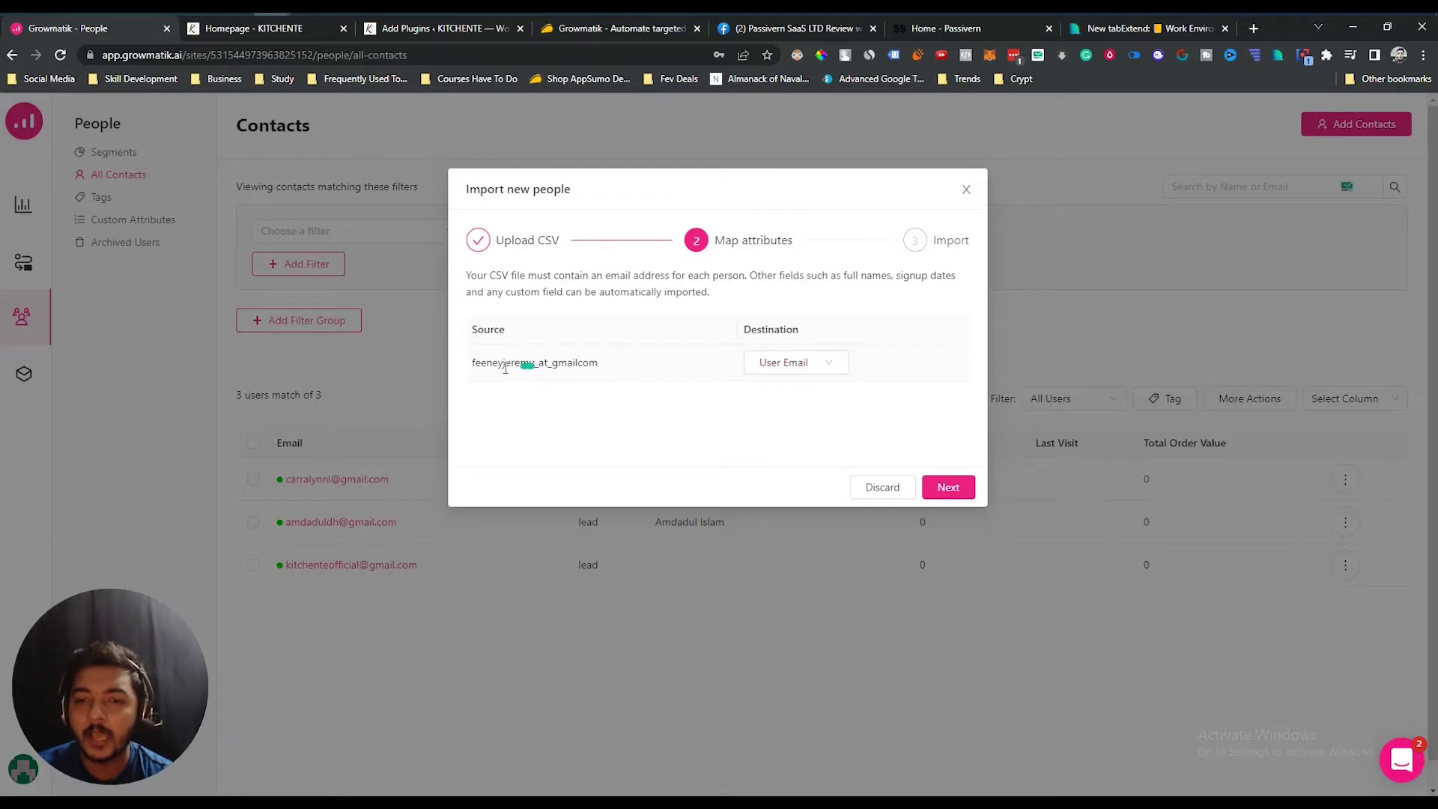
Step: Check the destination attribute options, keep the CSV column mapped to User Email, and proceed to the final import stage
{"action": "left_click", "coordinate": [824, 364]}
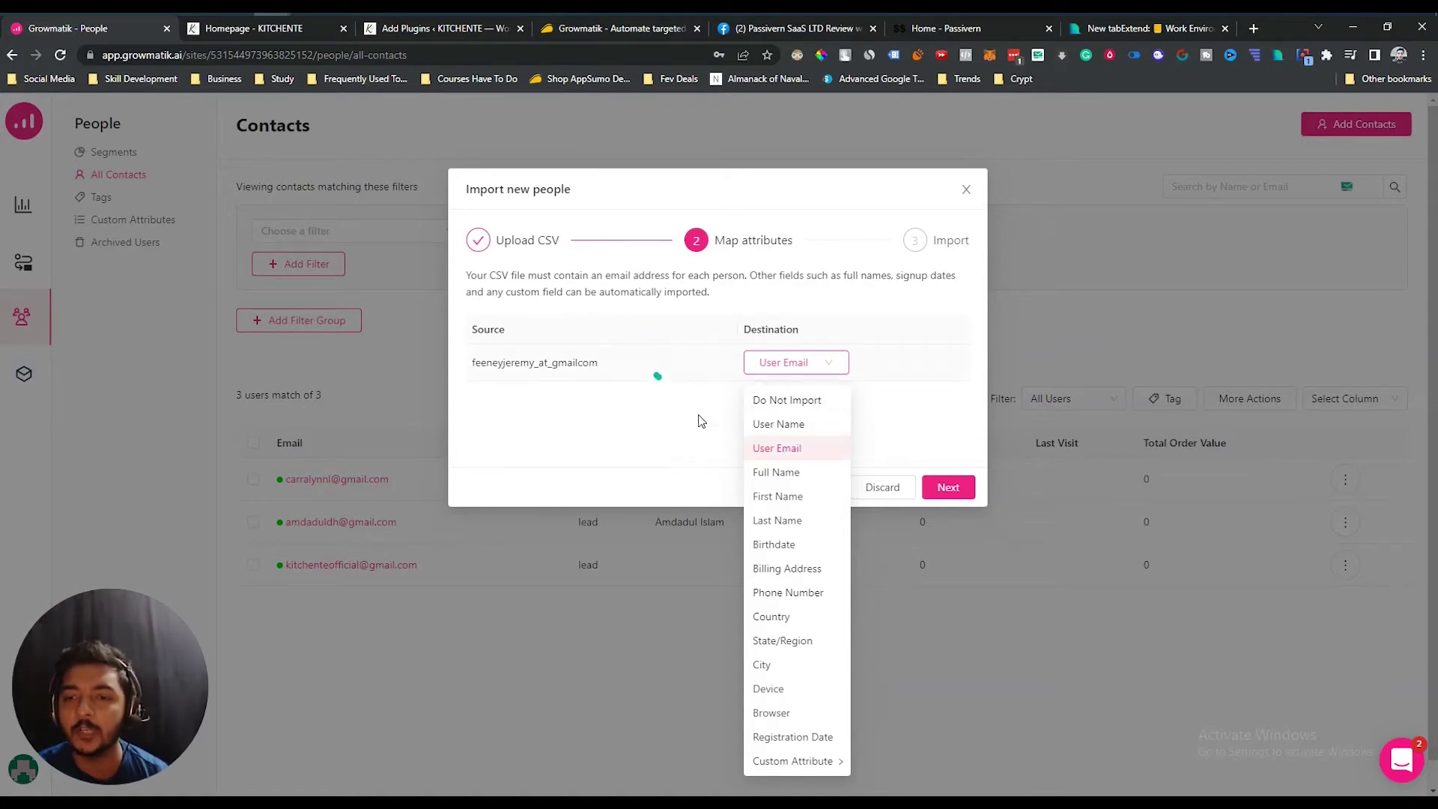
{"action": "left_click", "coordinate": [685, 446]}
{"action": "left_click", "coordinate": [948, 487]}
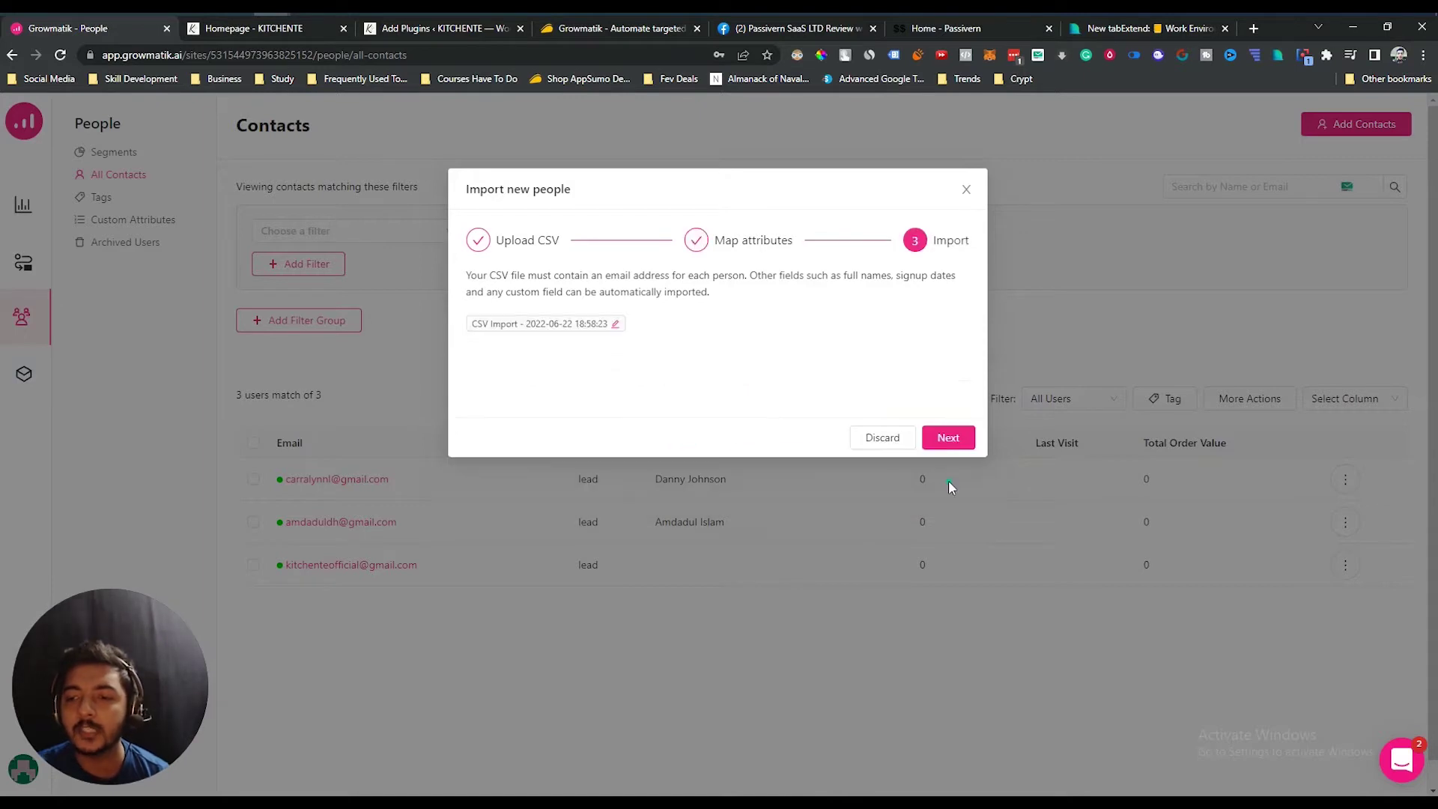
Step: Complete the CSV contact import with its default import tag and browse through the updated contact list
{"action": "left_click", "coordinate": [944, 440]}
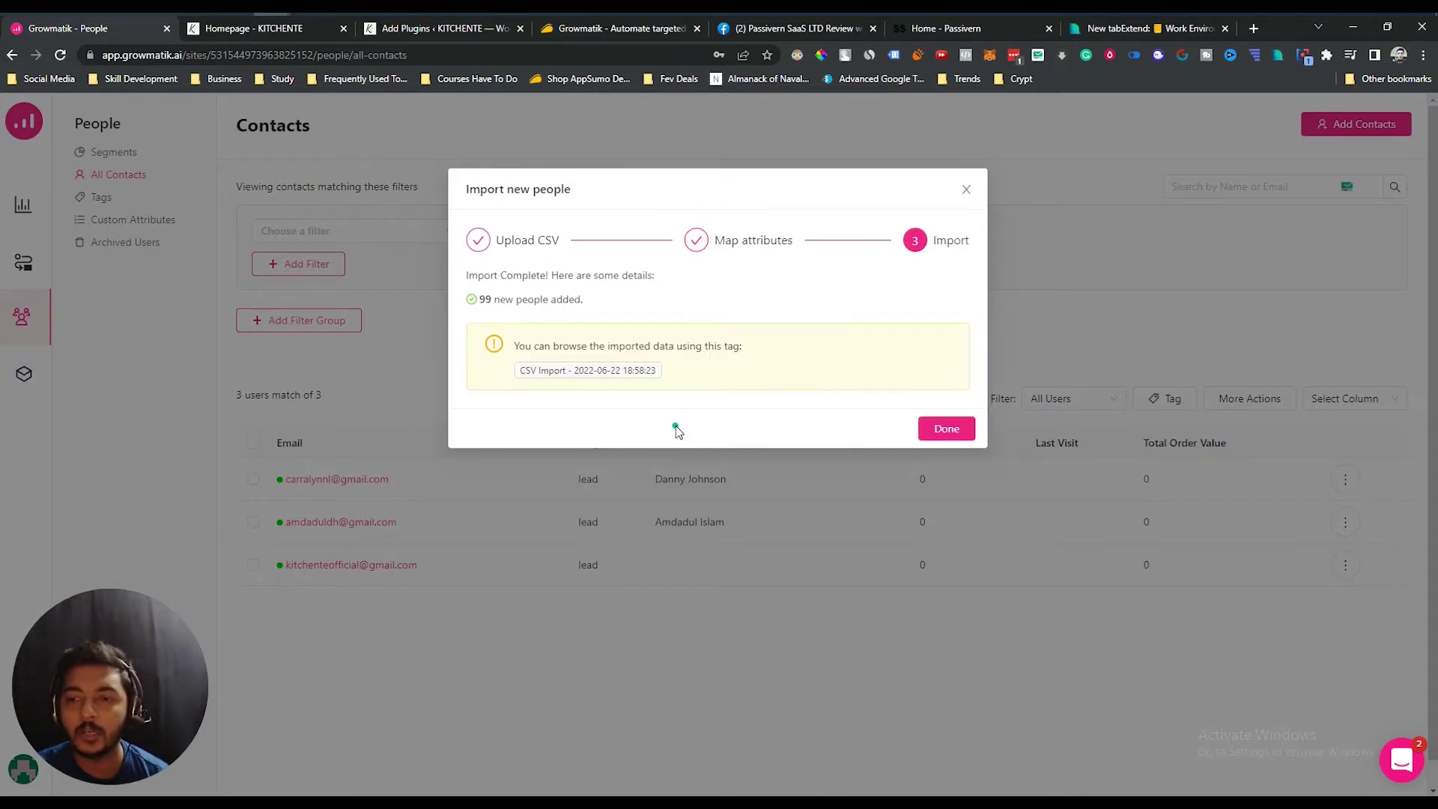
{"action": "left_click", "coordinate": [937, 433]}
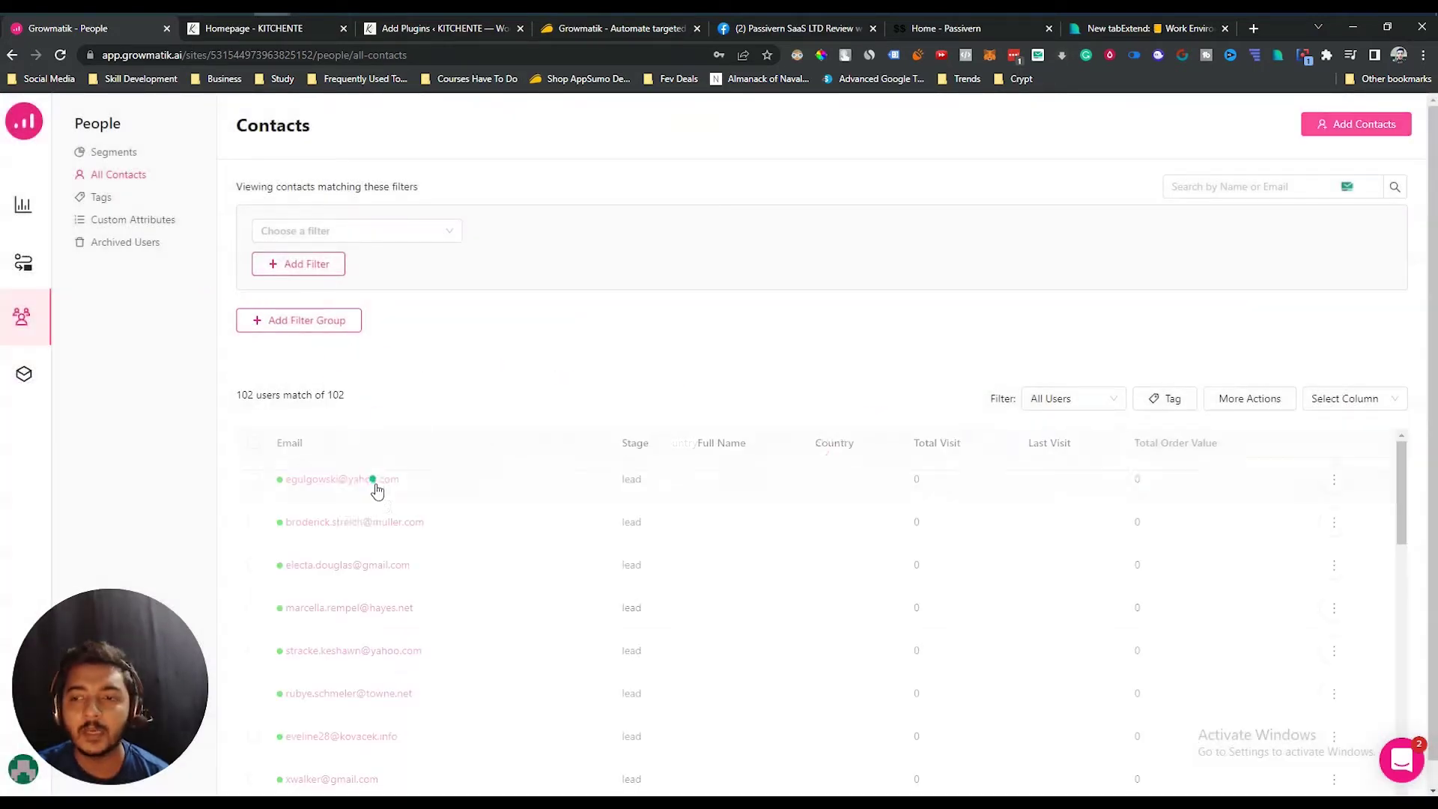
{"action": "scroll", "coordinate": [402, 536], "scroll_direction": "down", "scroll_amount": 3}
{"action": "scroll", "coordinate": [382, 573], "scroll_direction": "down", "scroll_amount": 15}
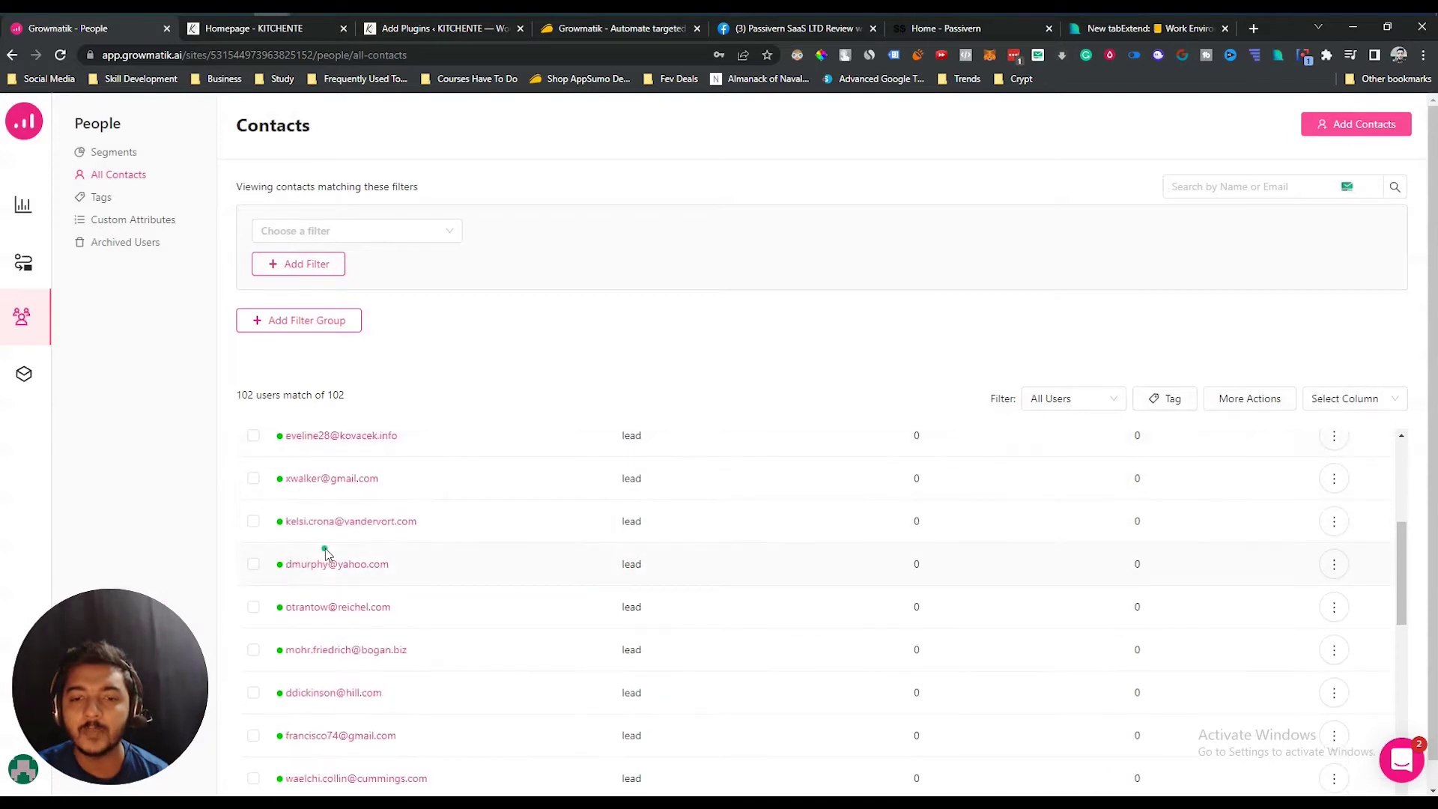
{"action": "scroll", "coordinate": [338, 592], "scroll_direction": "down", "scroll_amount": 3}
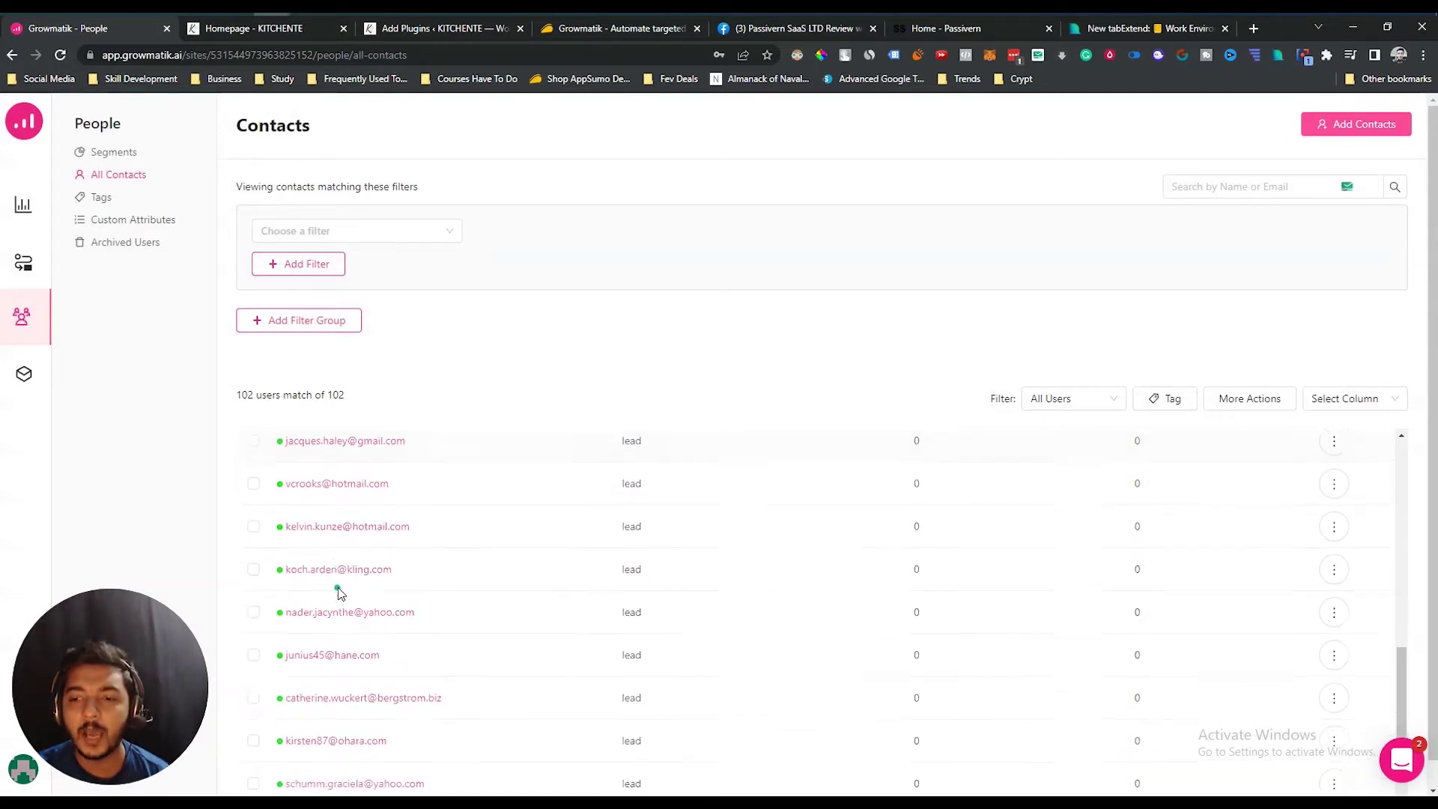
{"action": "scroll", "coordinate": [397, 584], "scroll_direction": "down", "scroll_amount": 5}
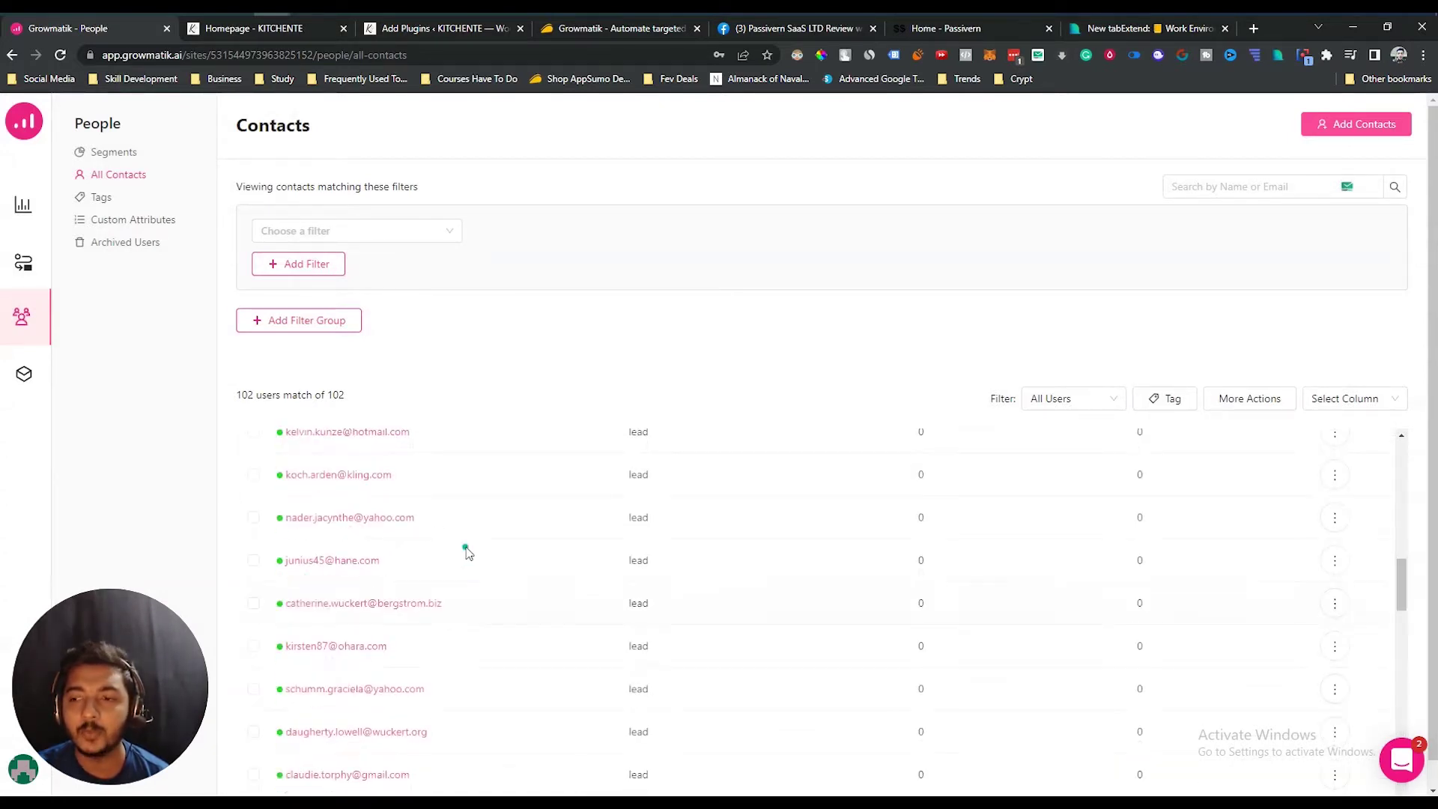
{"action": "scroll", "coordinate": [404, 603], "scroll_direction": "up", "scroll_amount": 10}
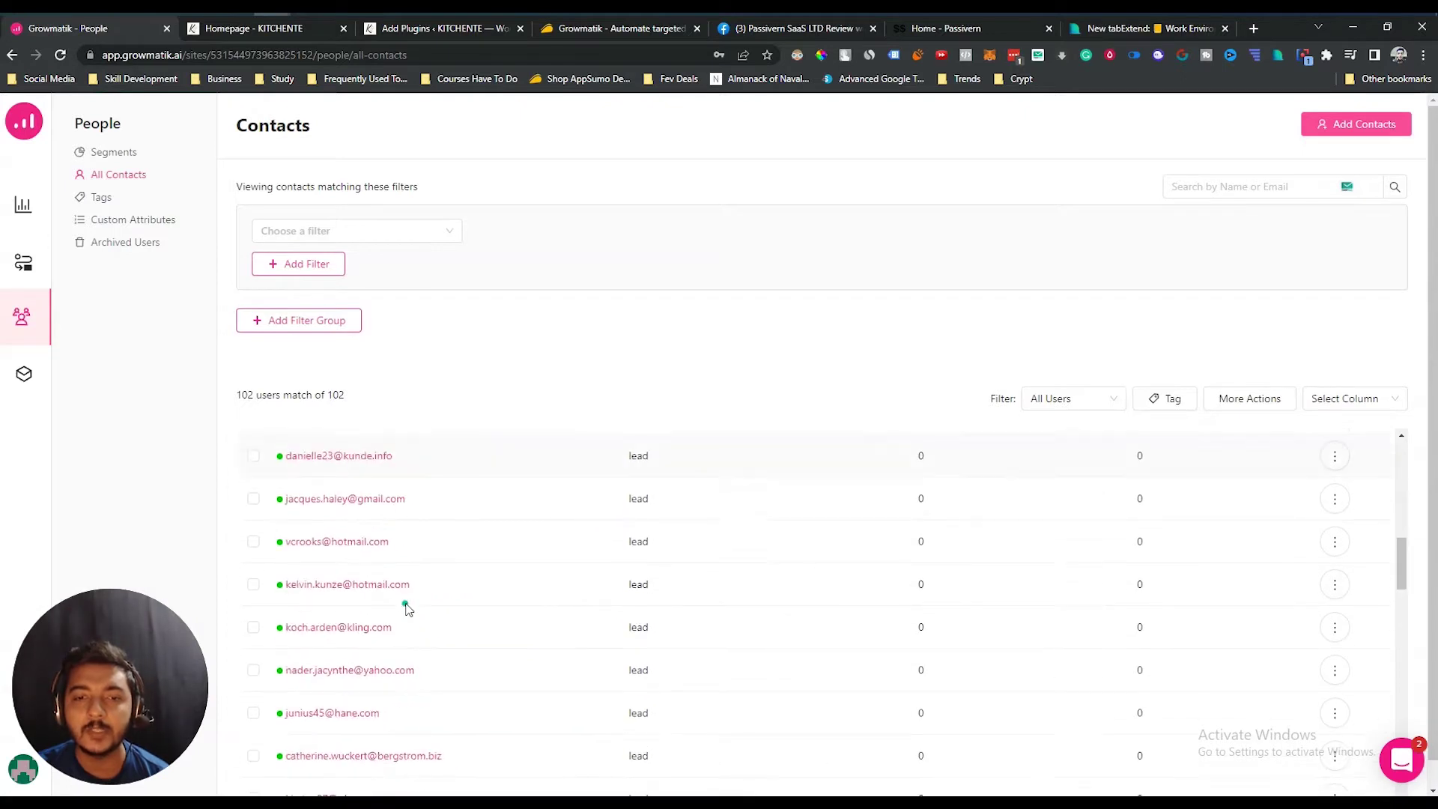
Step: Add a second contact filter row joined with AND and look through its personal details and site activity filter options
{"action": "left_click", "coordinate": [314, 266]}
{"action": "left_click", "coordinate": [311, 296]}
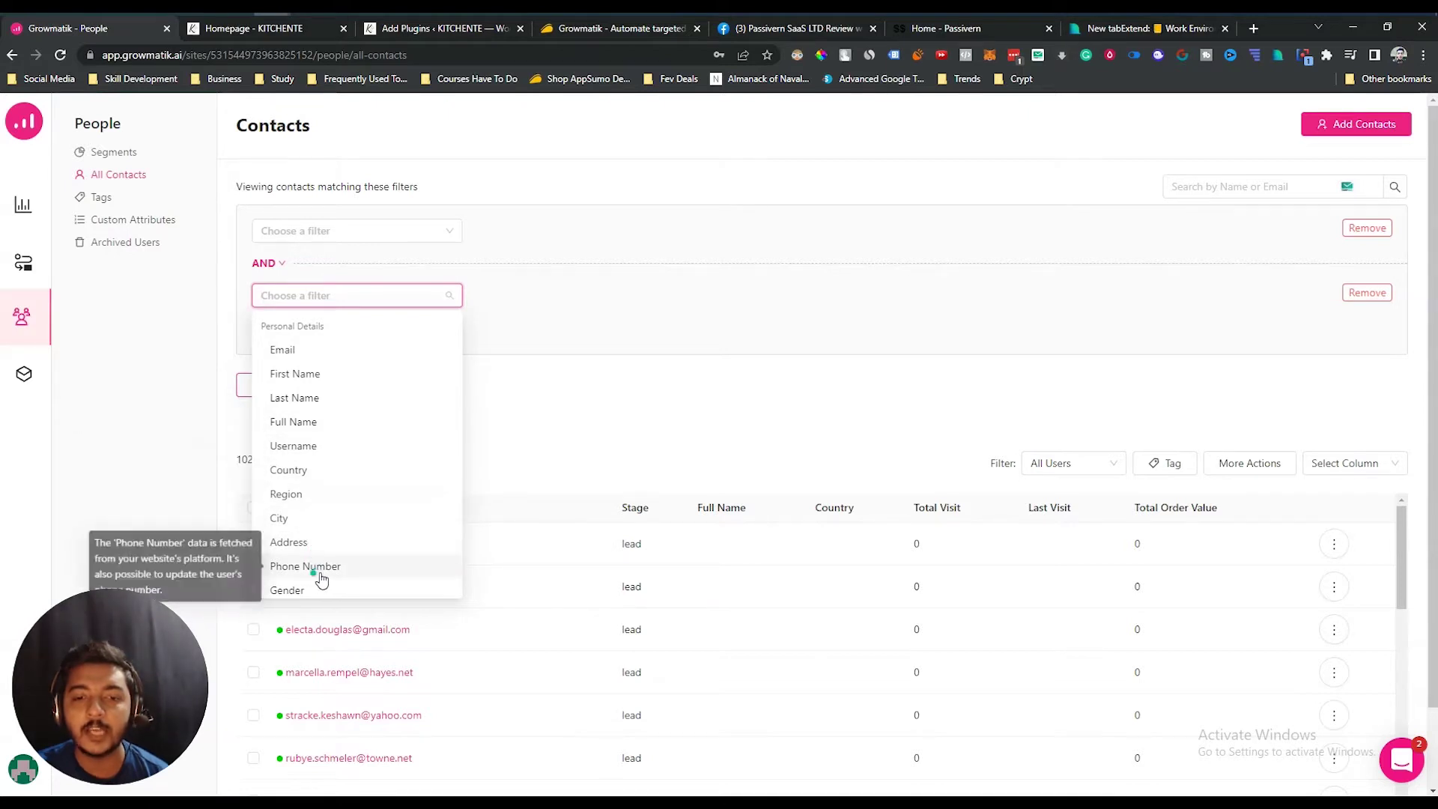
{"action": "scroll", "coordinate": [317, 578], "scroll_direction": "down", "scroll_amount": 1}
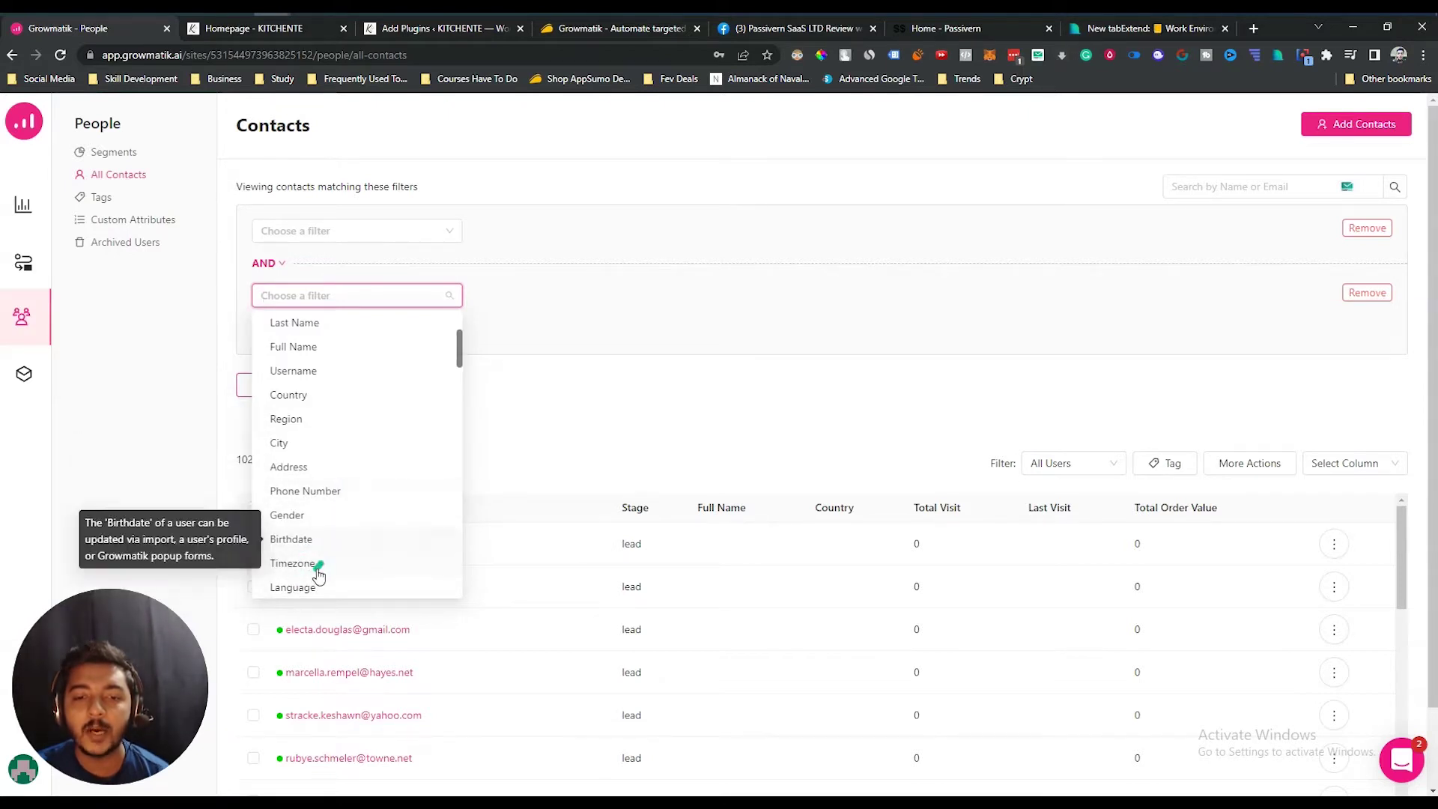
{"action": "scroll", "coordinate": [307, 581], "scroll_direction": "down", "scroll_amount": 1}
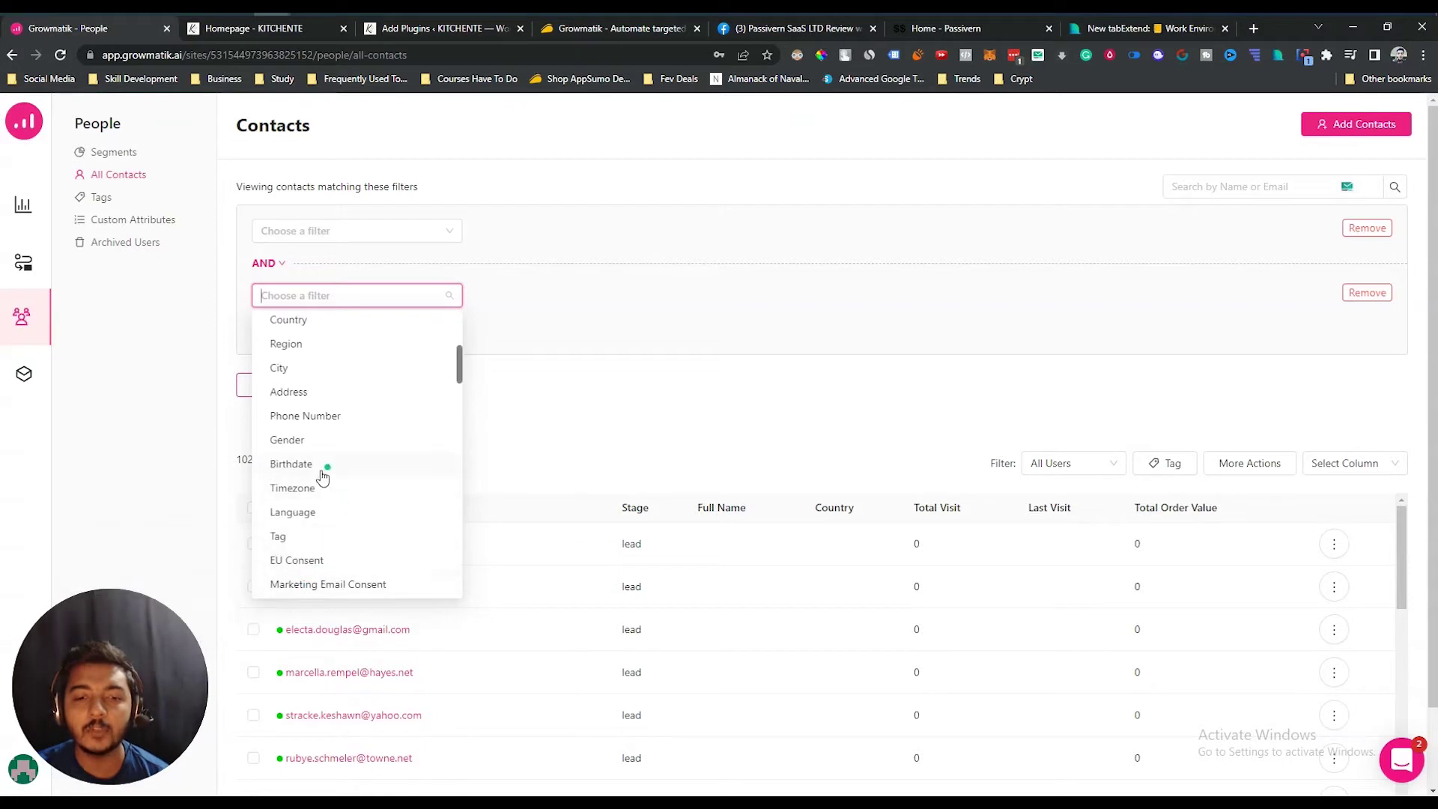
{"action": "scroll", "coordinate": [319, 494], "scroll_direction": "down", "scroll_amount": 2}
{"action": "scroll", "coordinate": [334, 508], "scroll_direction": "down", "scroll_amount": 2}
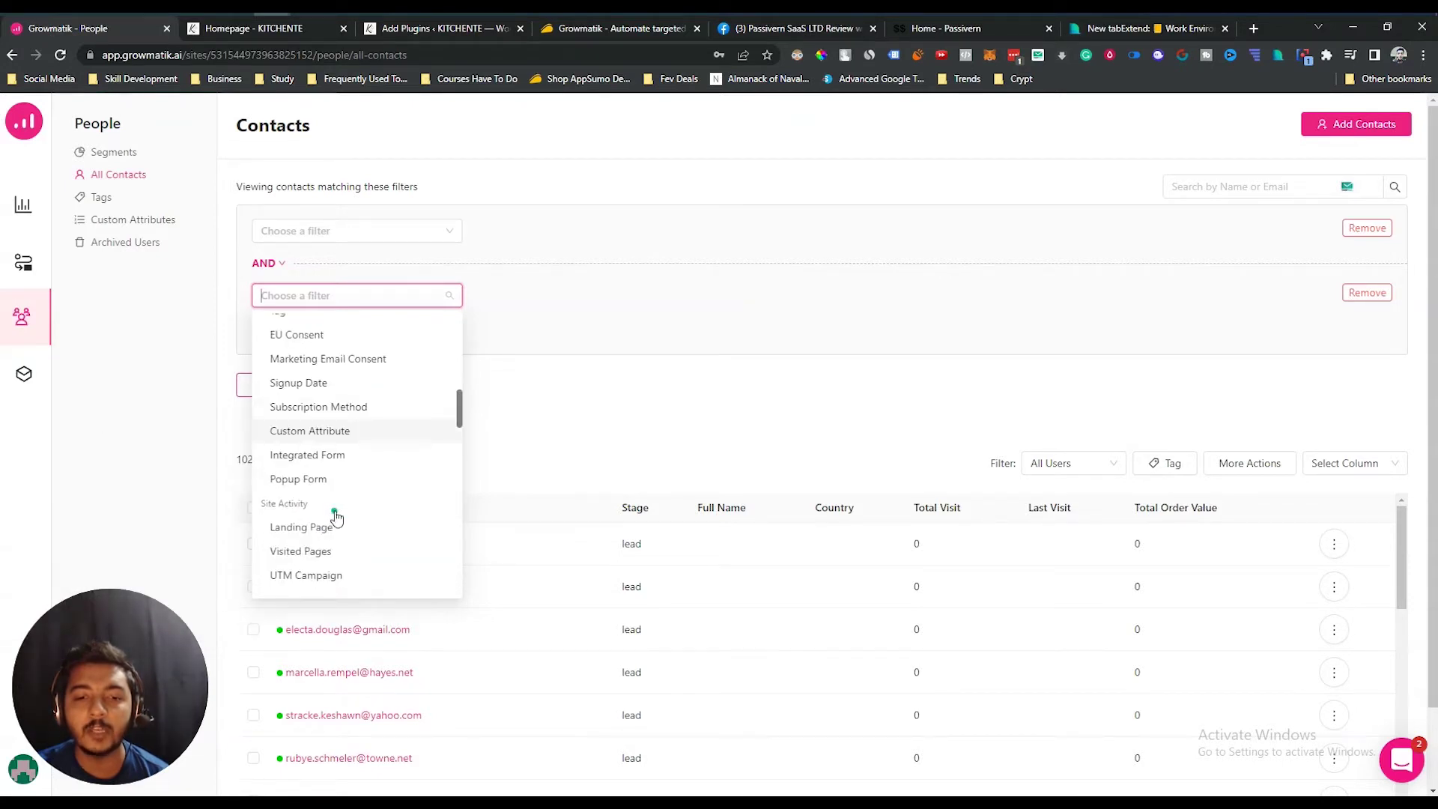
{"action": "scroll", "coordinate": [339, 463], "scroll_direction": "down", "scroll_amount": 1}
{"action": "scroll", "coordinate": [336, 480], "scroll_direction": "down", "scroll_amount": 2}
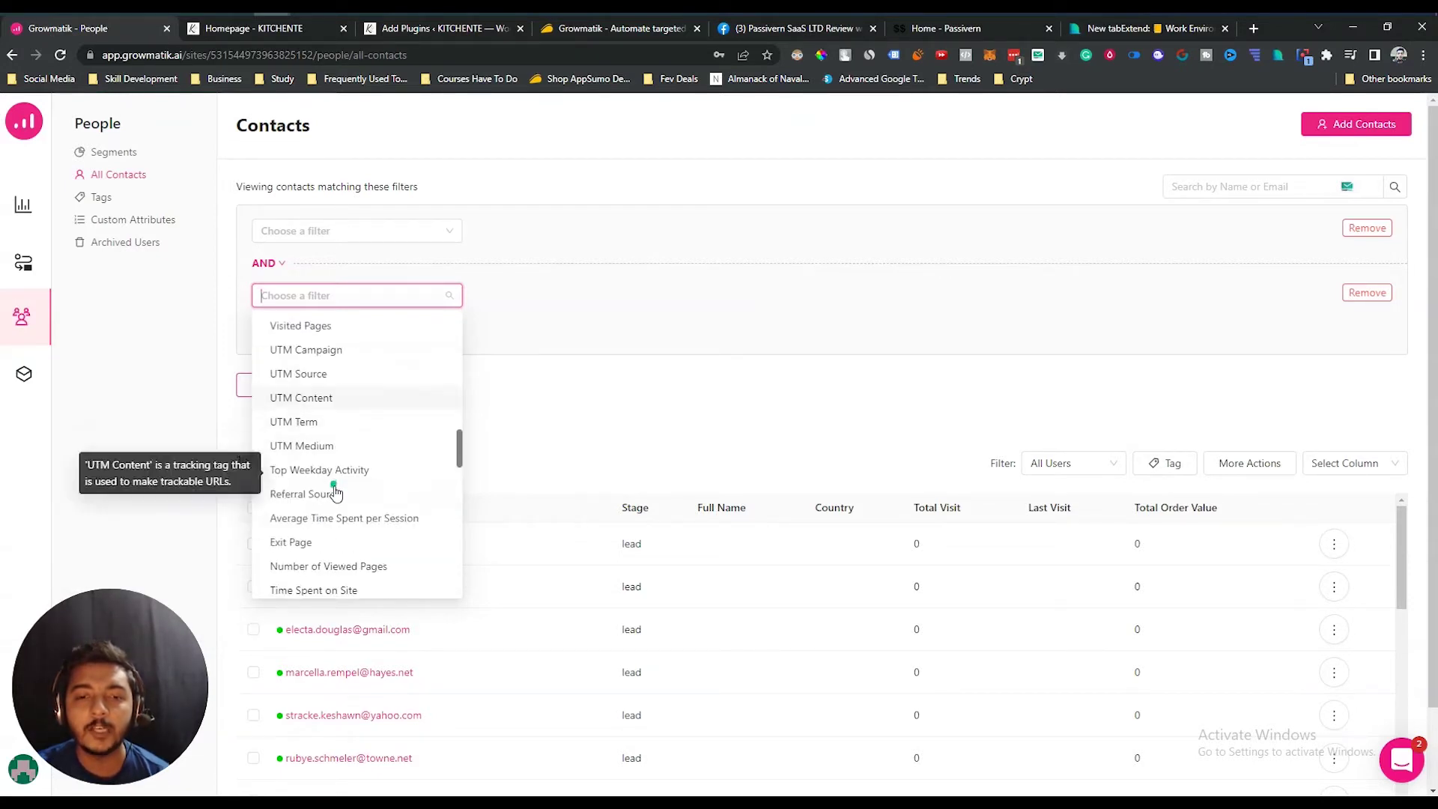
{"action": "left_click", "coordinate": [625, 410]}
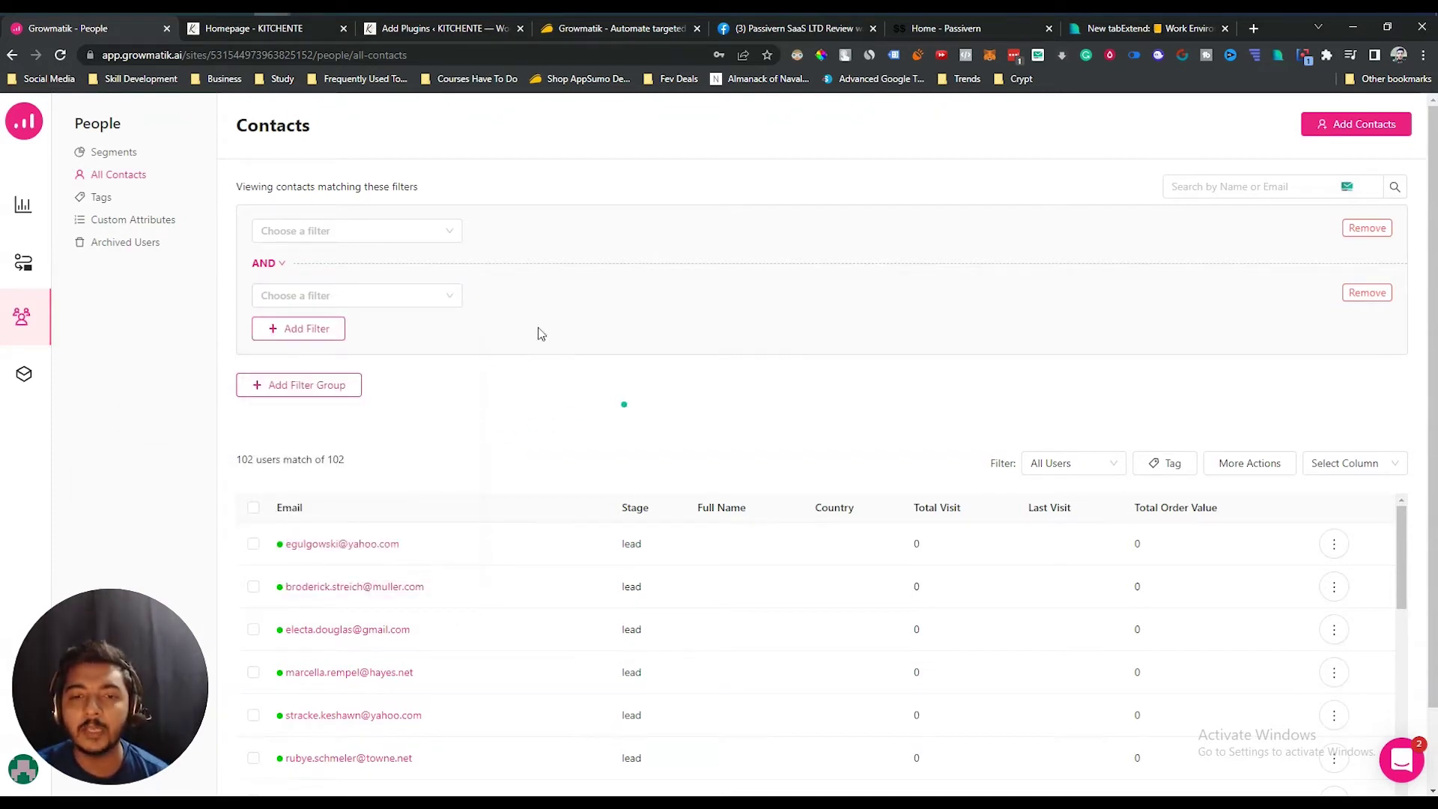
Step: Recheck the second filter row's options back to the start of the personal details, leaving the filter unset
{"action": "scroll", "coordinate": [616, 396], "scroll_direction": "down", "scroll_amount": 1}
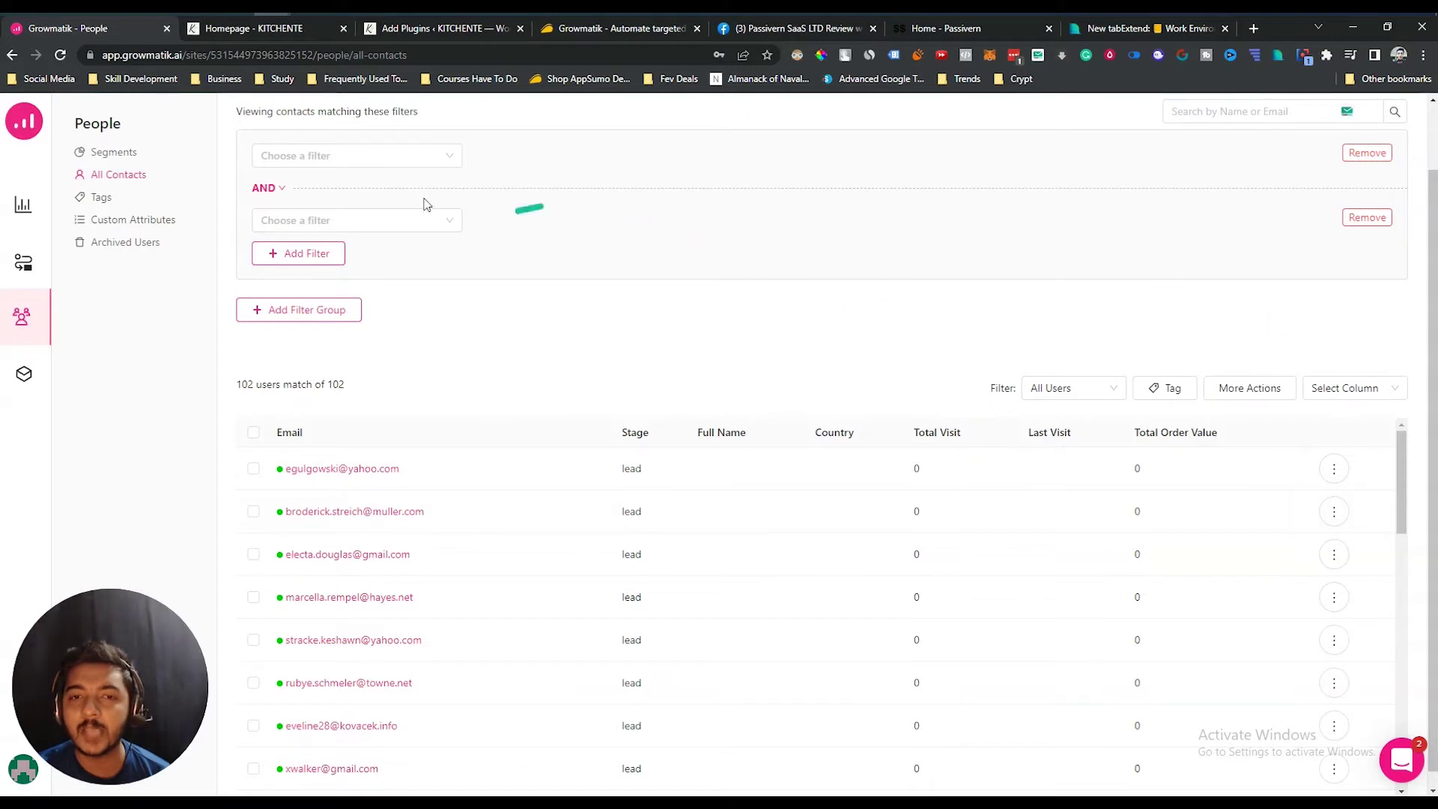
{"action": "left_click", "coordinate": [345, 216]}
{"action": "scroll", "coordinate": [347, 326], "scroll_direction": "up", "scroll_amount": 10}
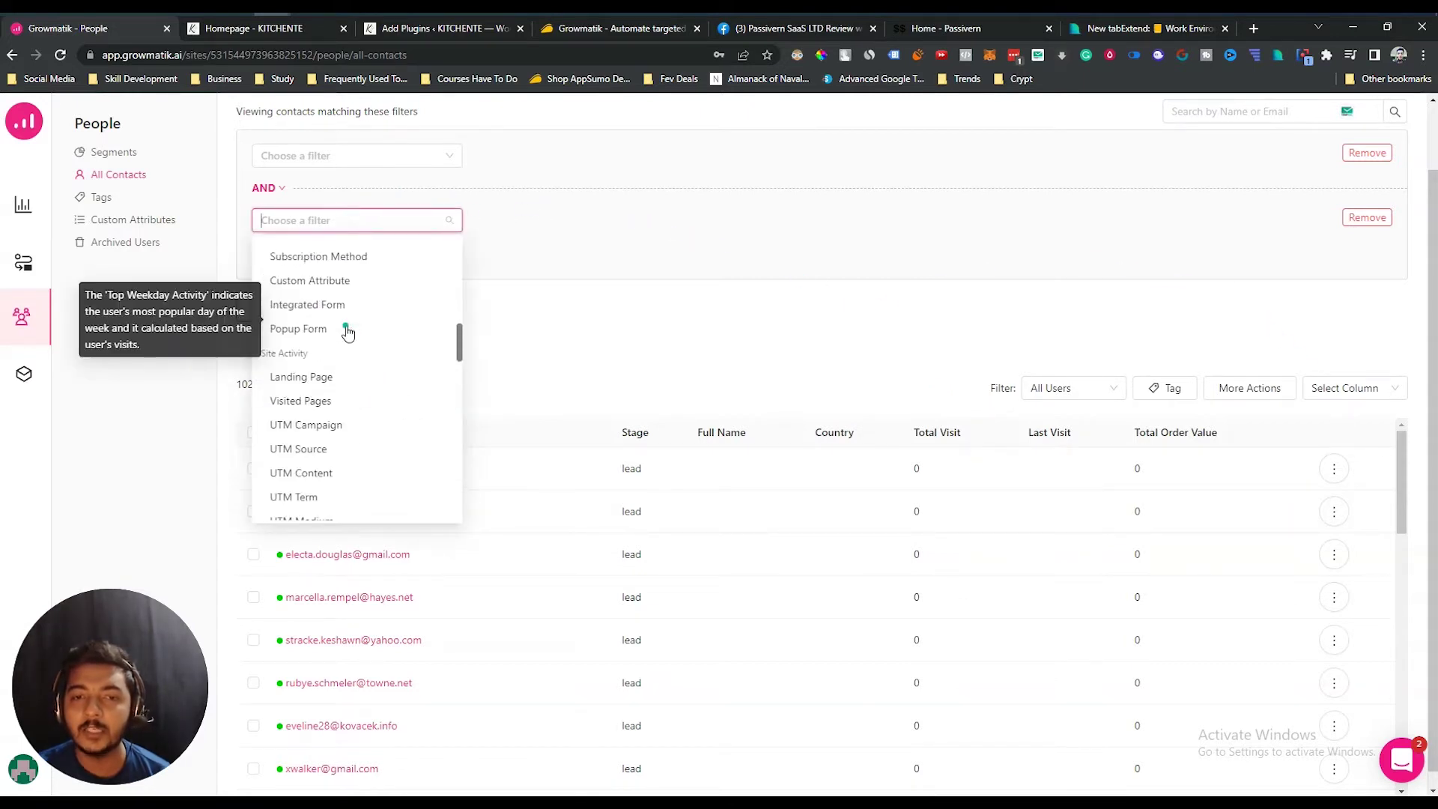
{"action": "scroll", "coordinate": [347, 330], "scroll_direction": "up", "scroll_amount": 1}
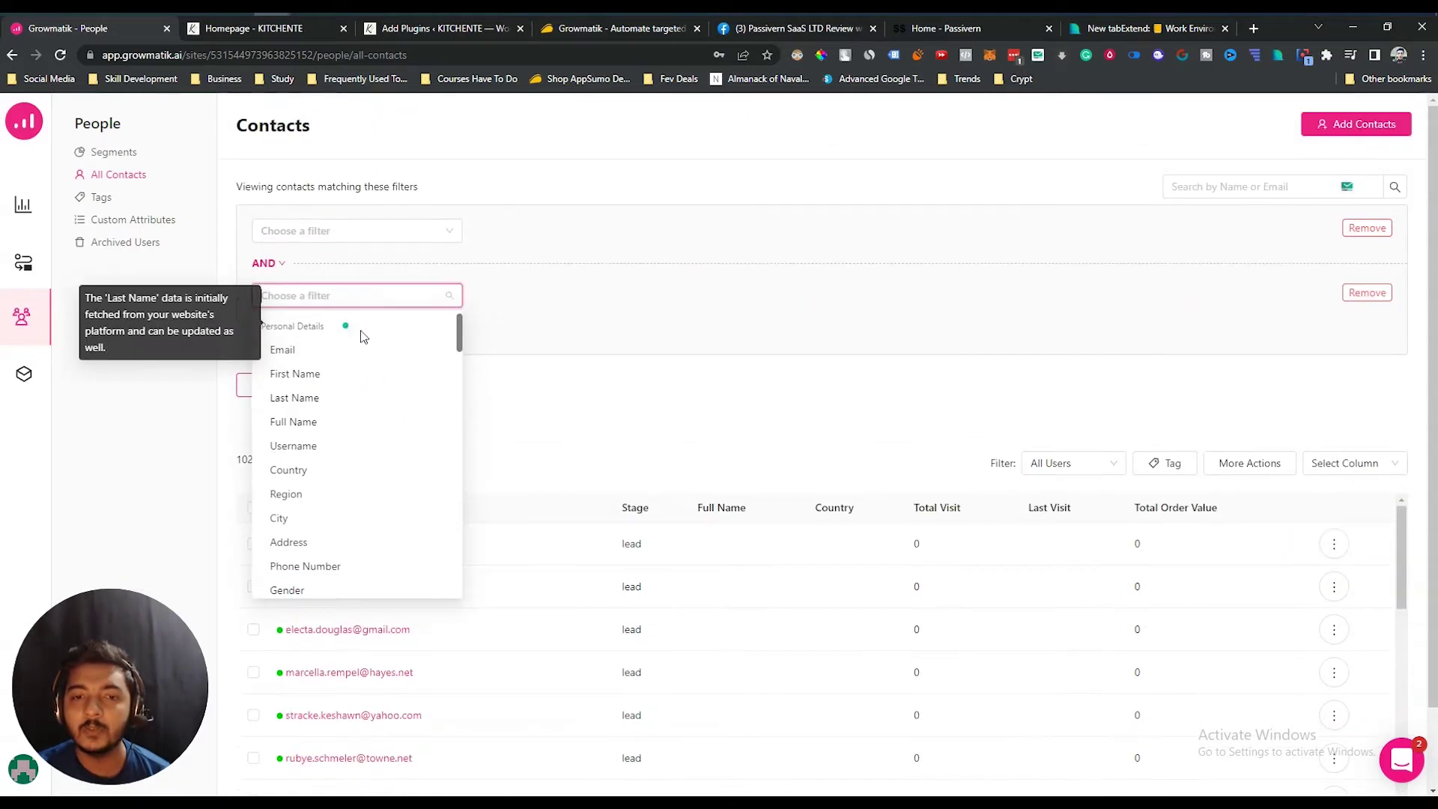
{"action": "left_click", "coordinate": [605, 307]}
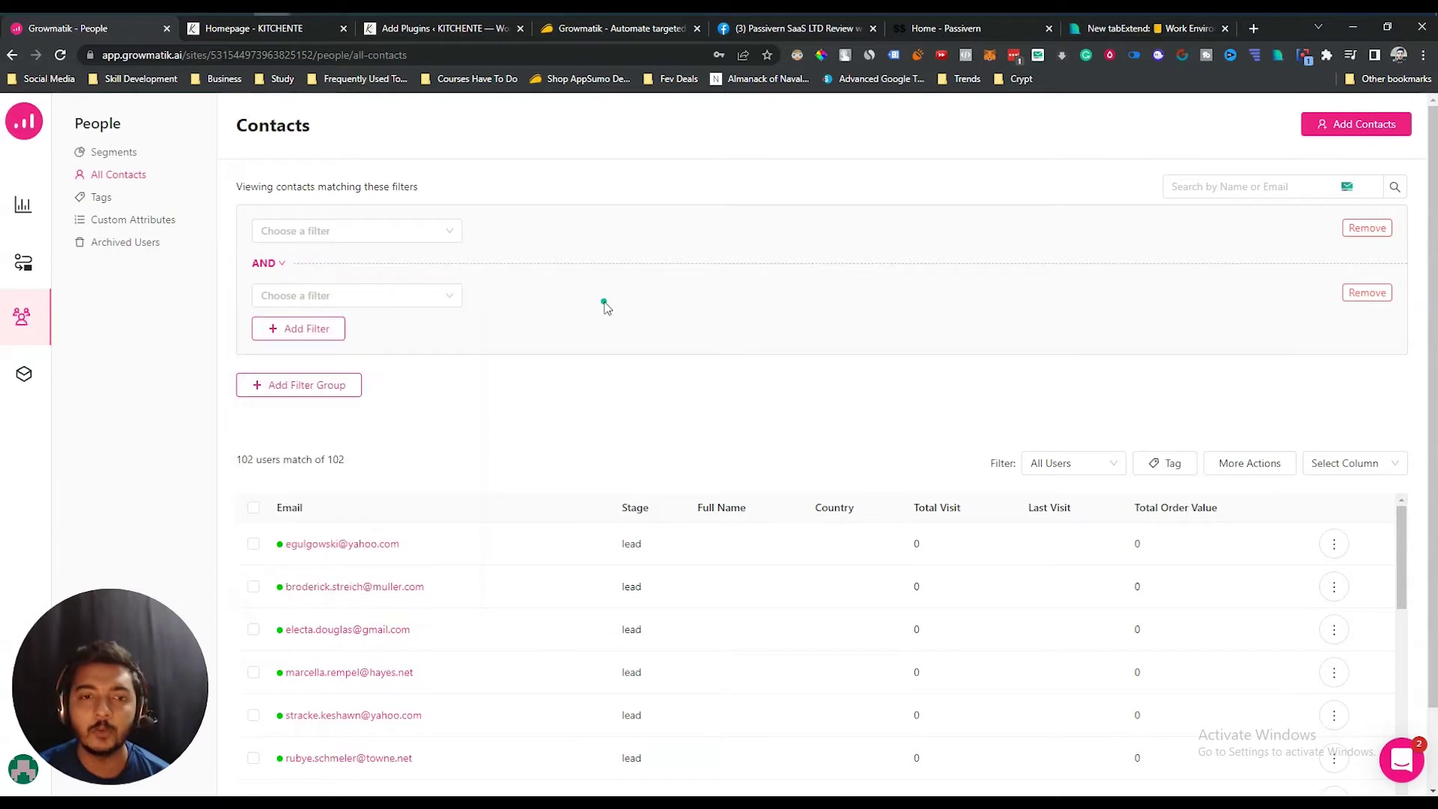
Step: Create two new people tags named tag1 and tag2
{"action": "left_click", "coordinate": [101, 201]}
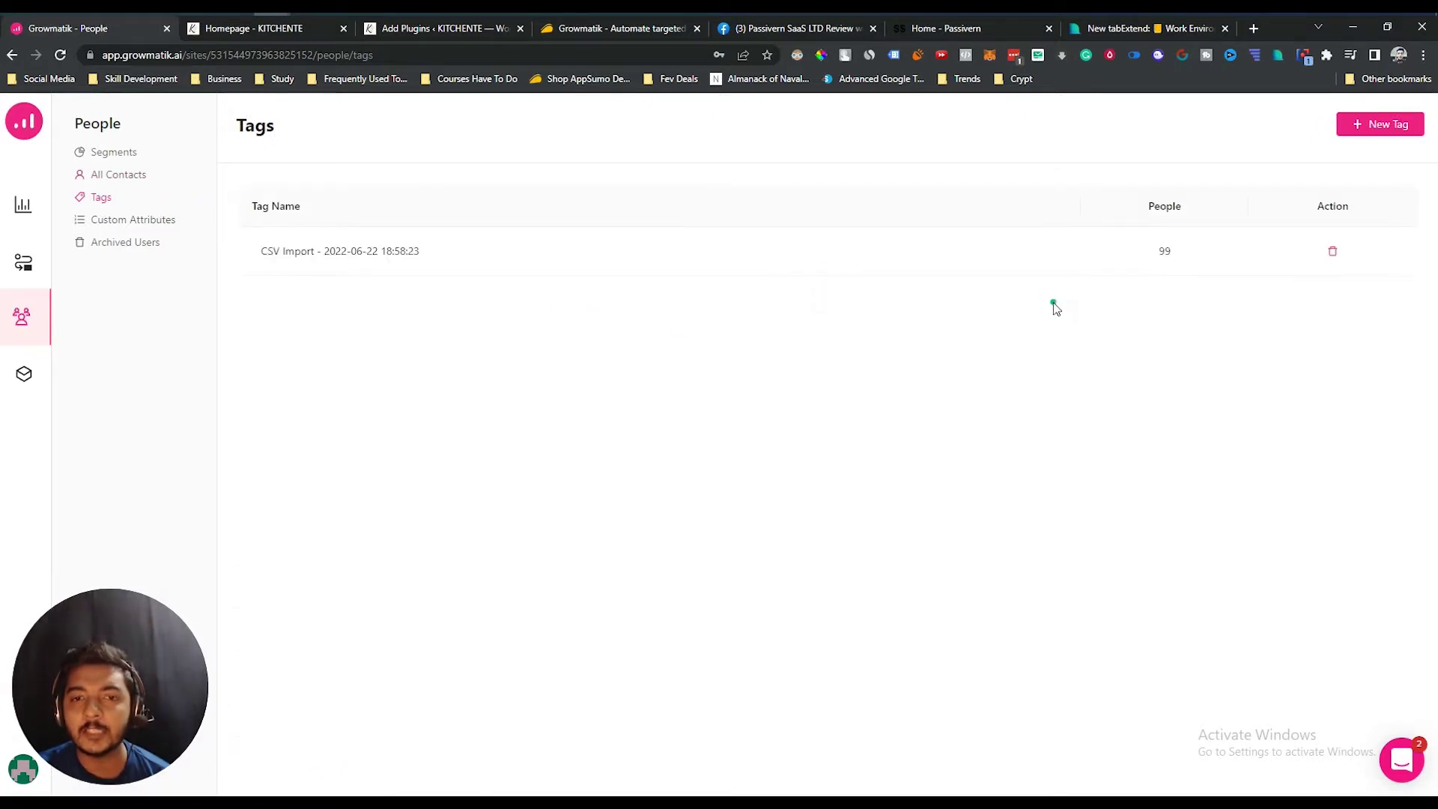
{"action": "left_click", "coordinate": [1390, 126]}
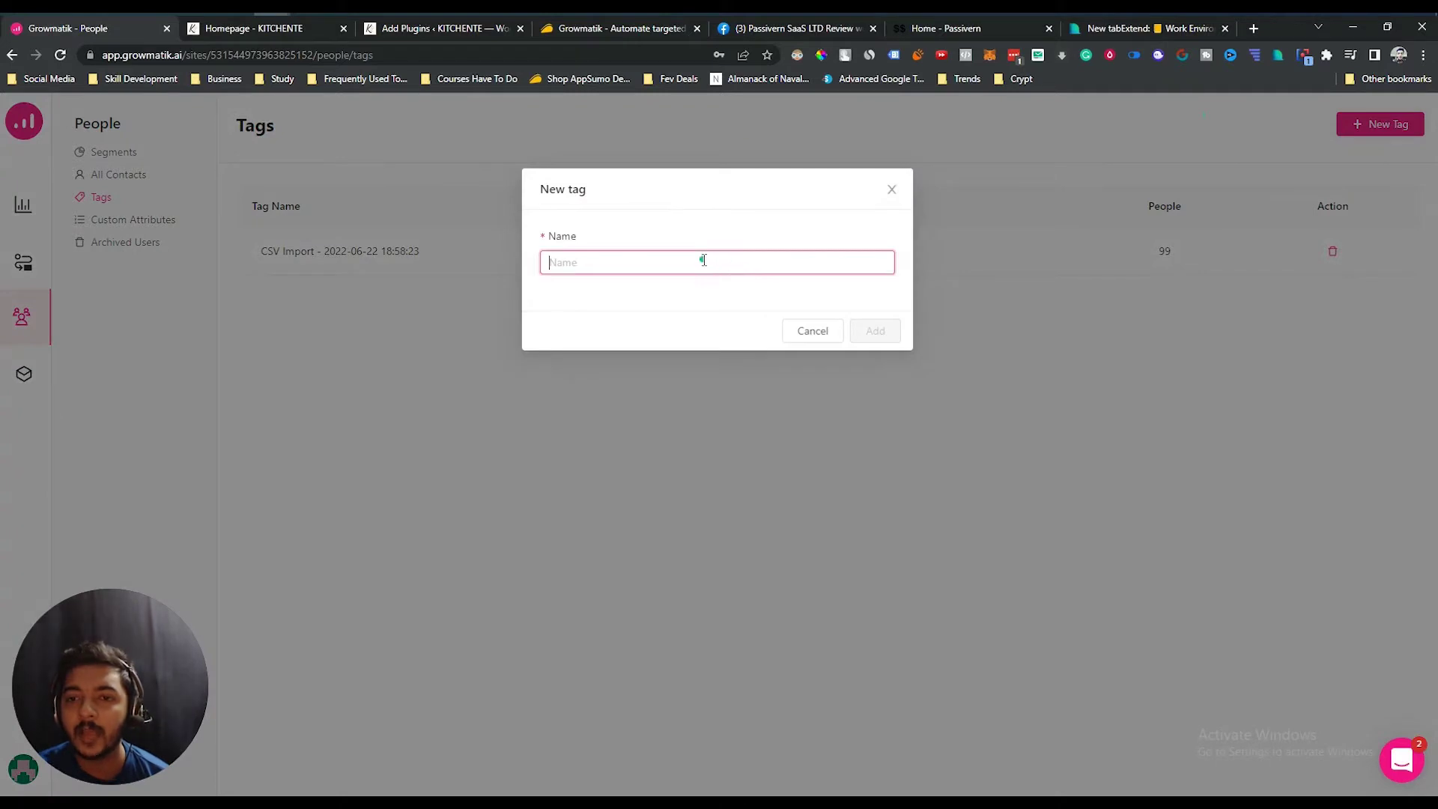
{"action": "type", "text": "tag1"}
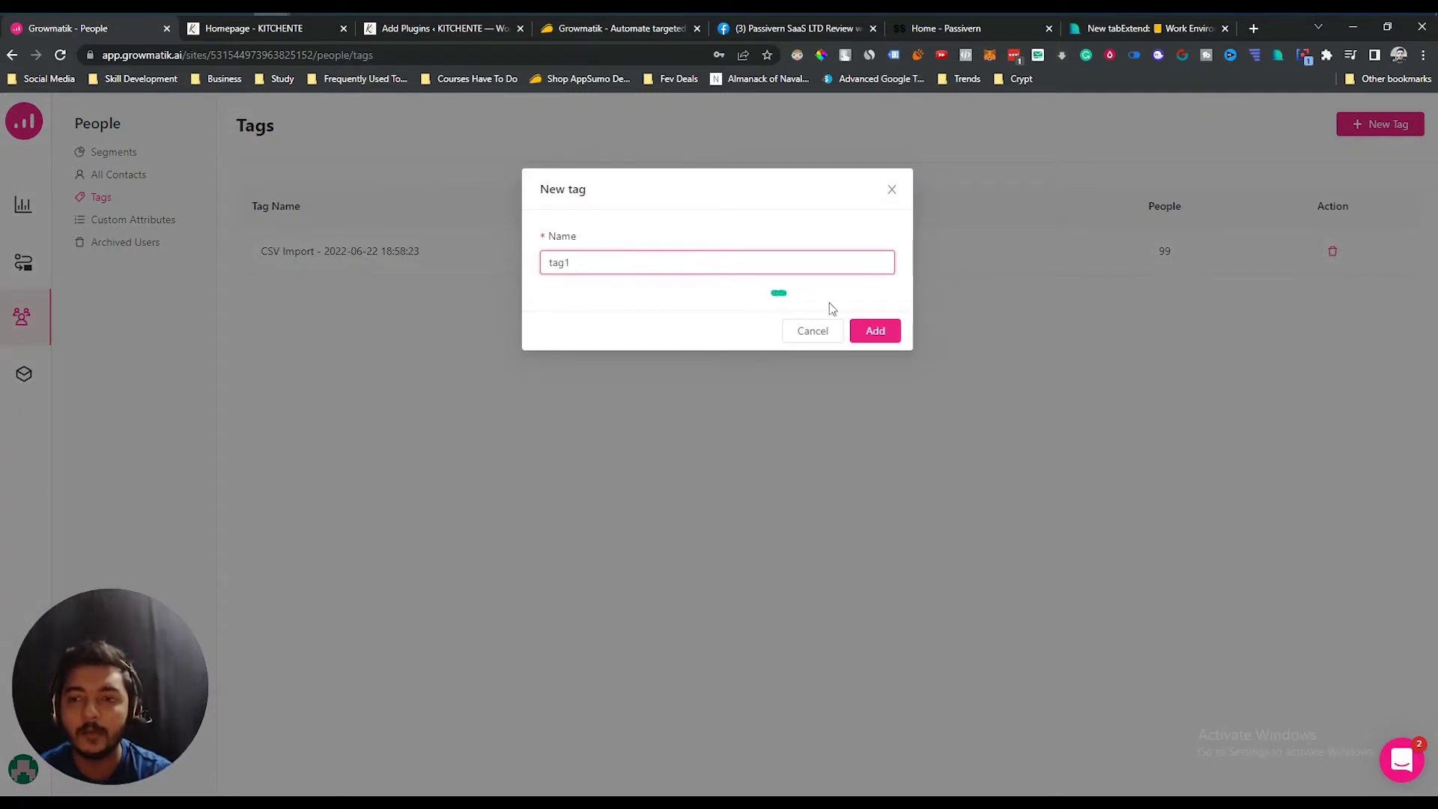
{"action": "left_click", "coordinate": [875, 331]}
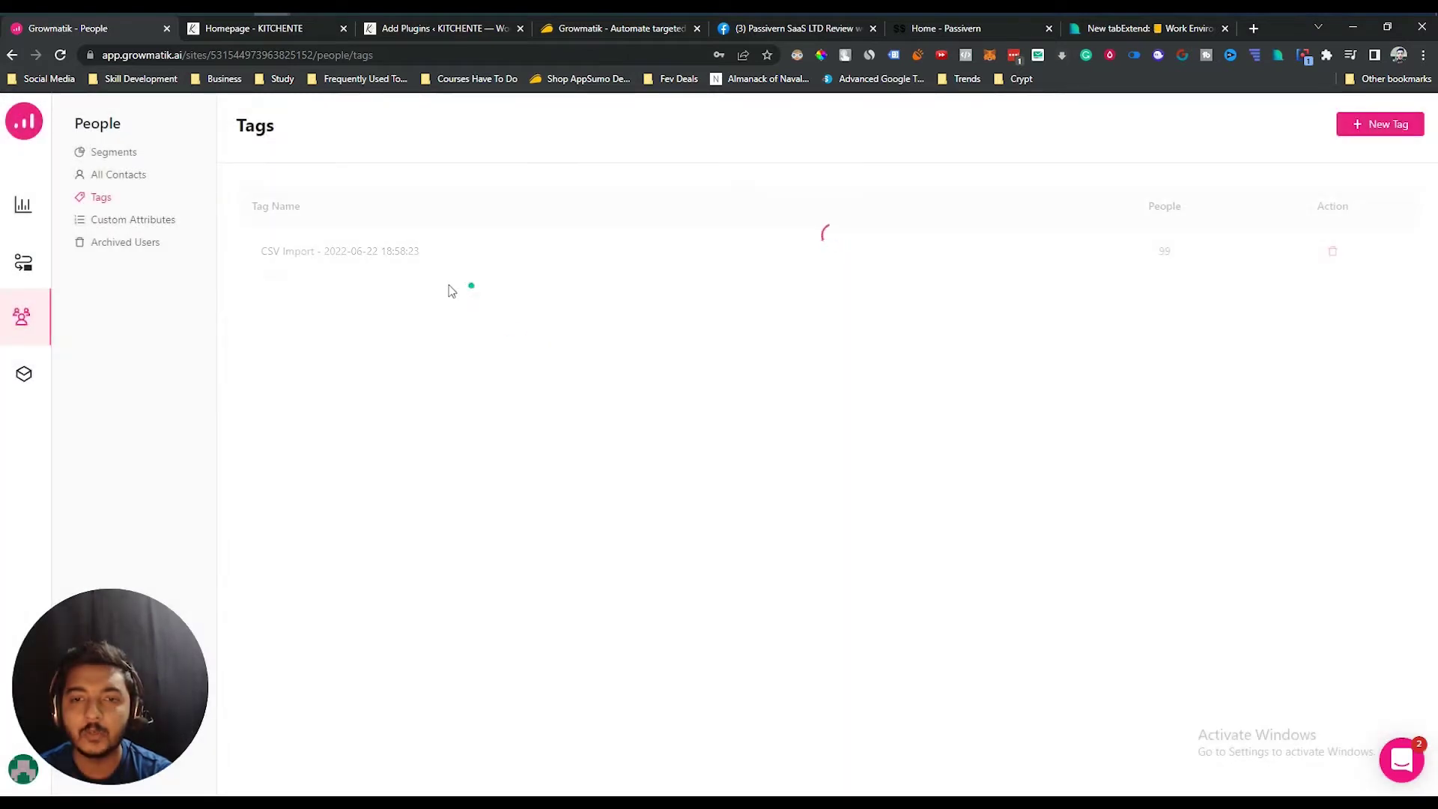
{"action": "left_click", "coordinate": [1382, 127]}
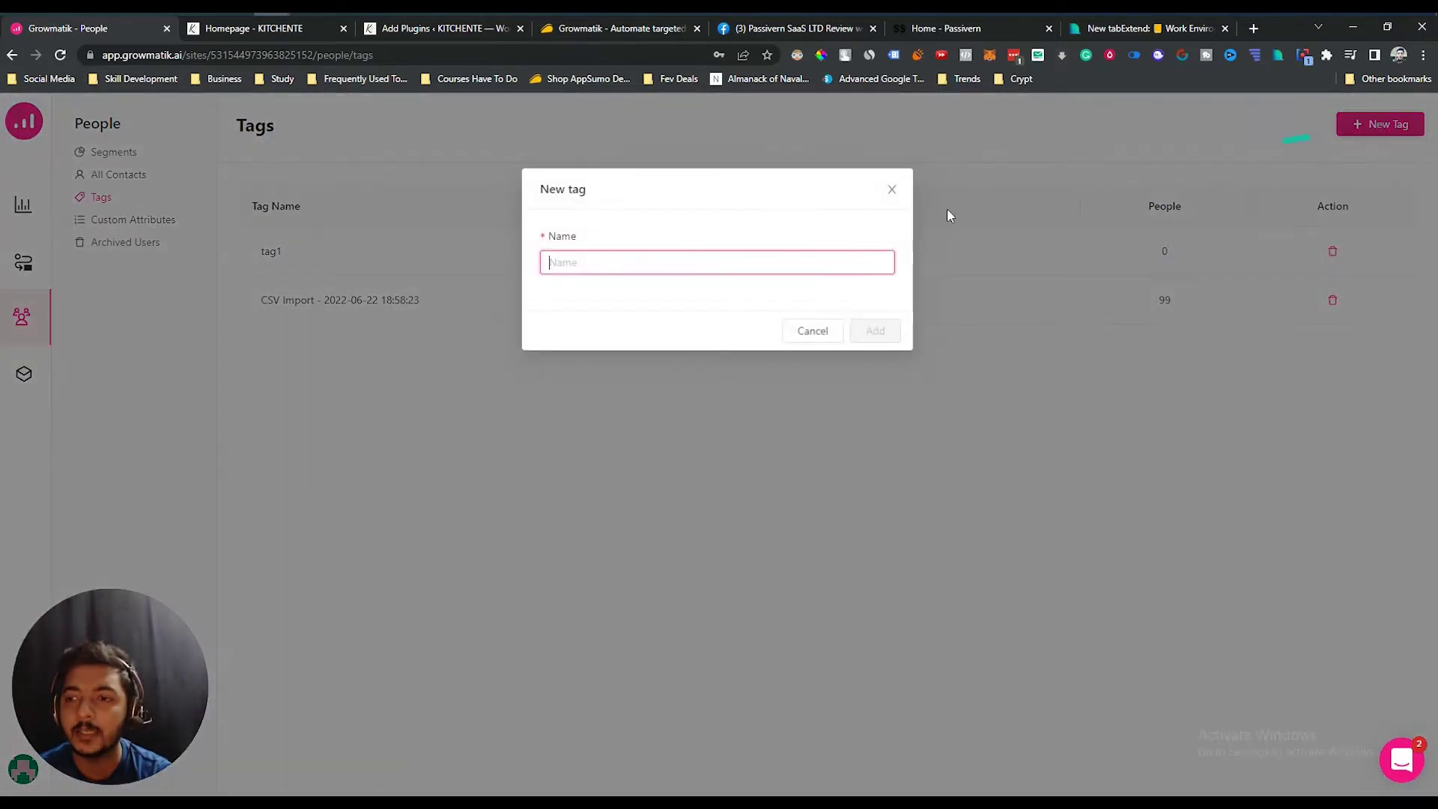
{"action": "type", "text": "tag2"}
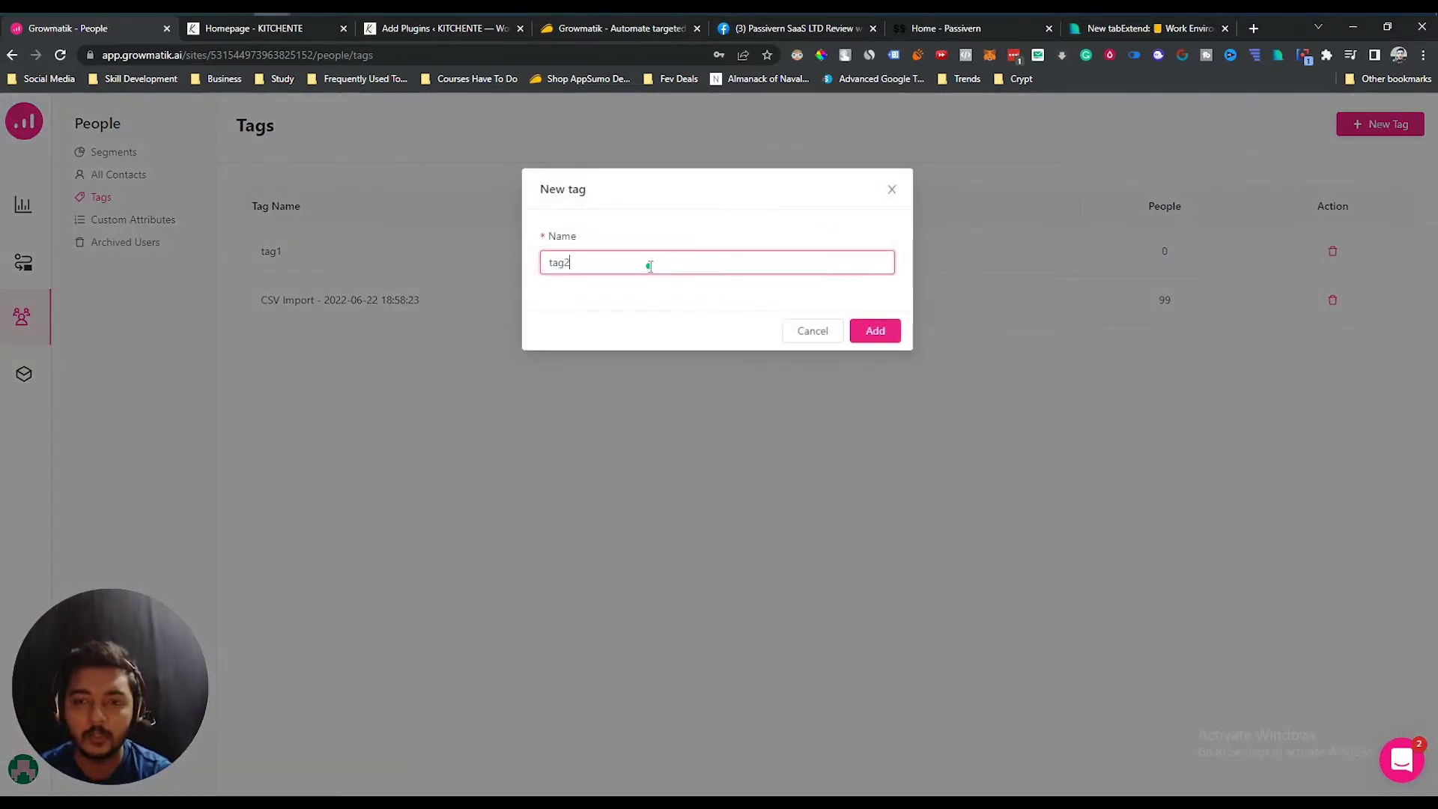
{"action": "left_click", "coordinate": [863, 336]}
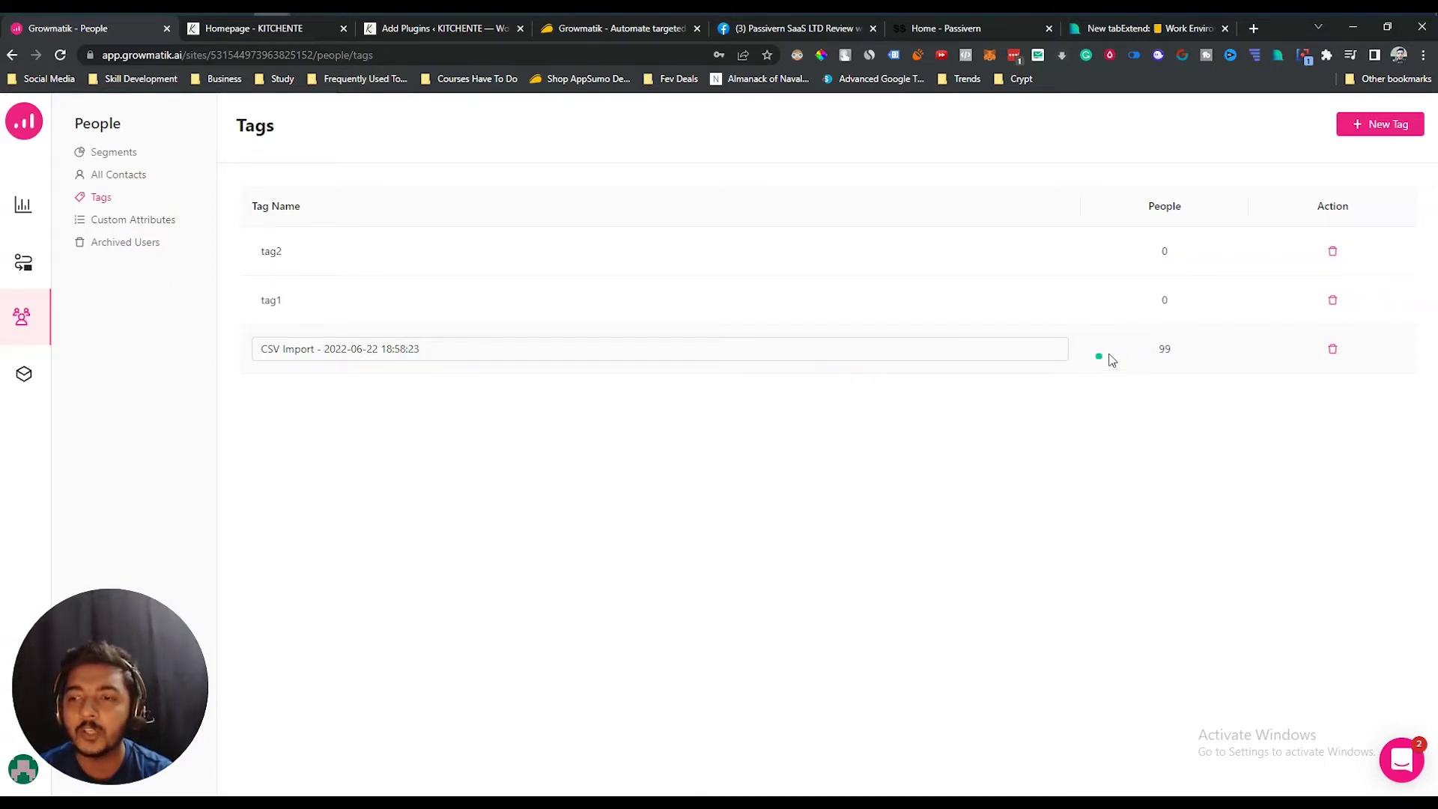
Step: Rename the CSV Import tag to csvfile
{"action": "left_click", "coordinate": [313, 351]}
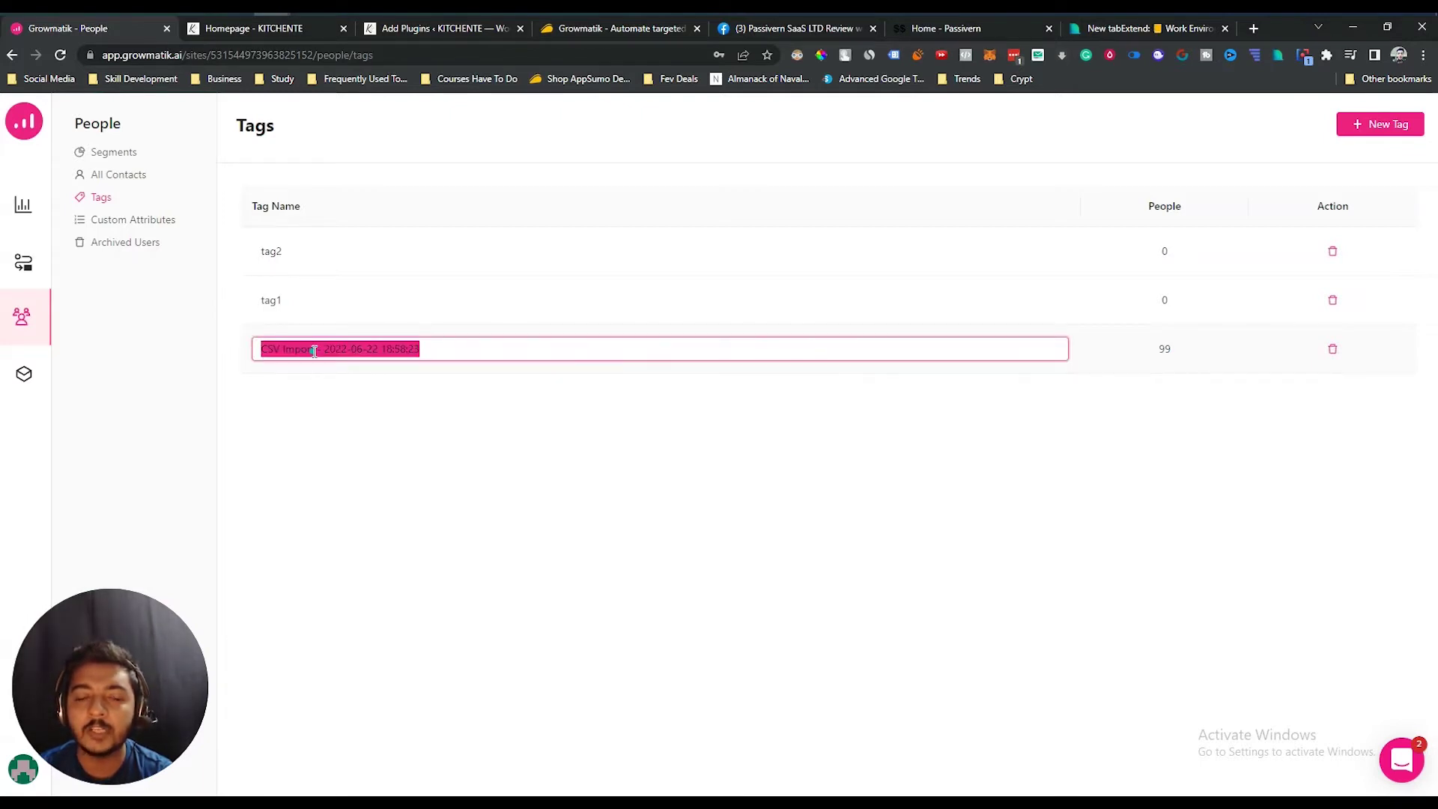
{"action": "type", "text": "cs"}
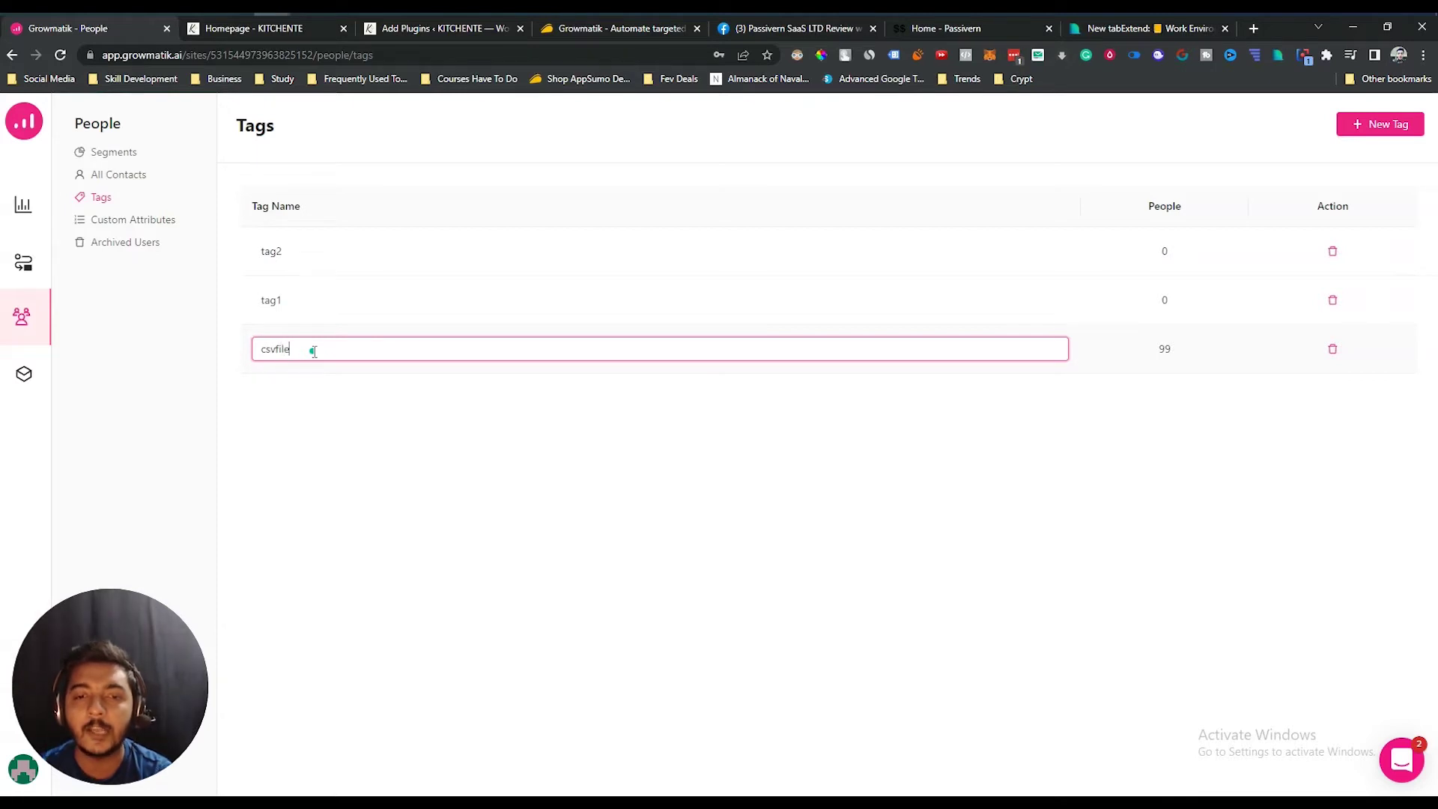
{"action": "type", "text": "vfile"}
{"action": "left_click", "coordinate": [400, 405]}
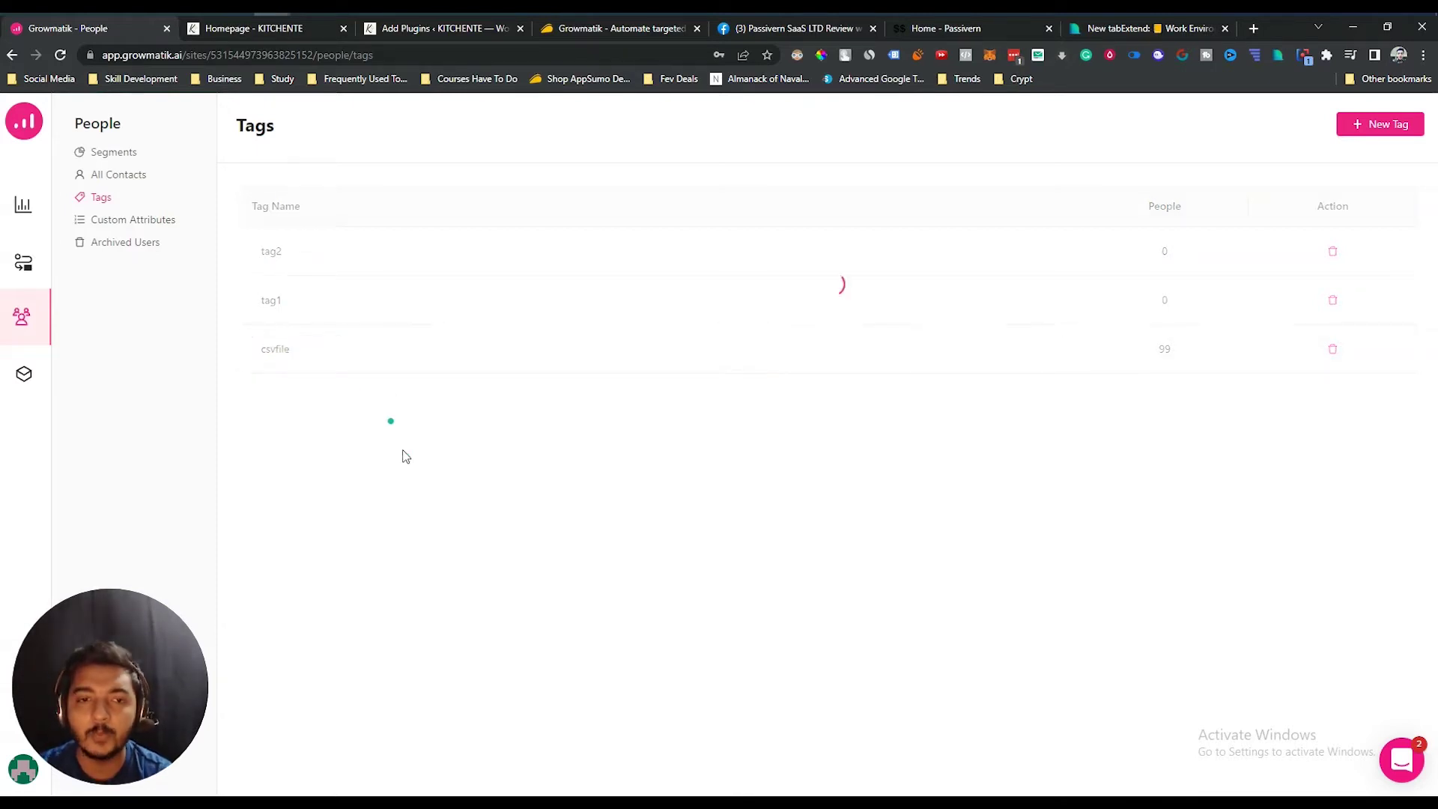
Step: Create a custom attribute for contacts named Marital Status with the Text data type
{"action": "left_click", "coordinate": [119, 221]}
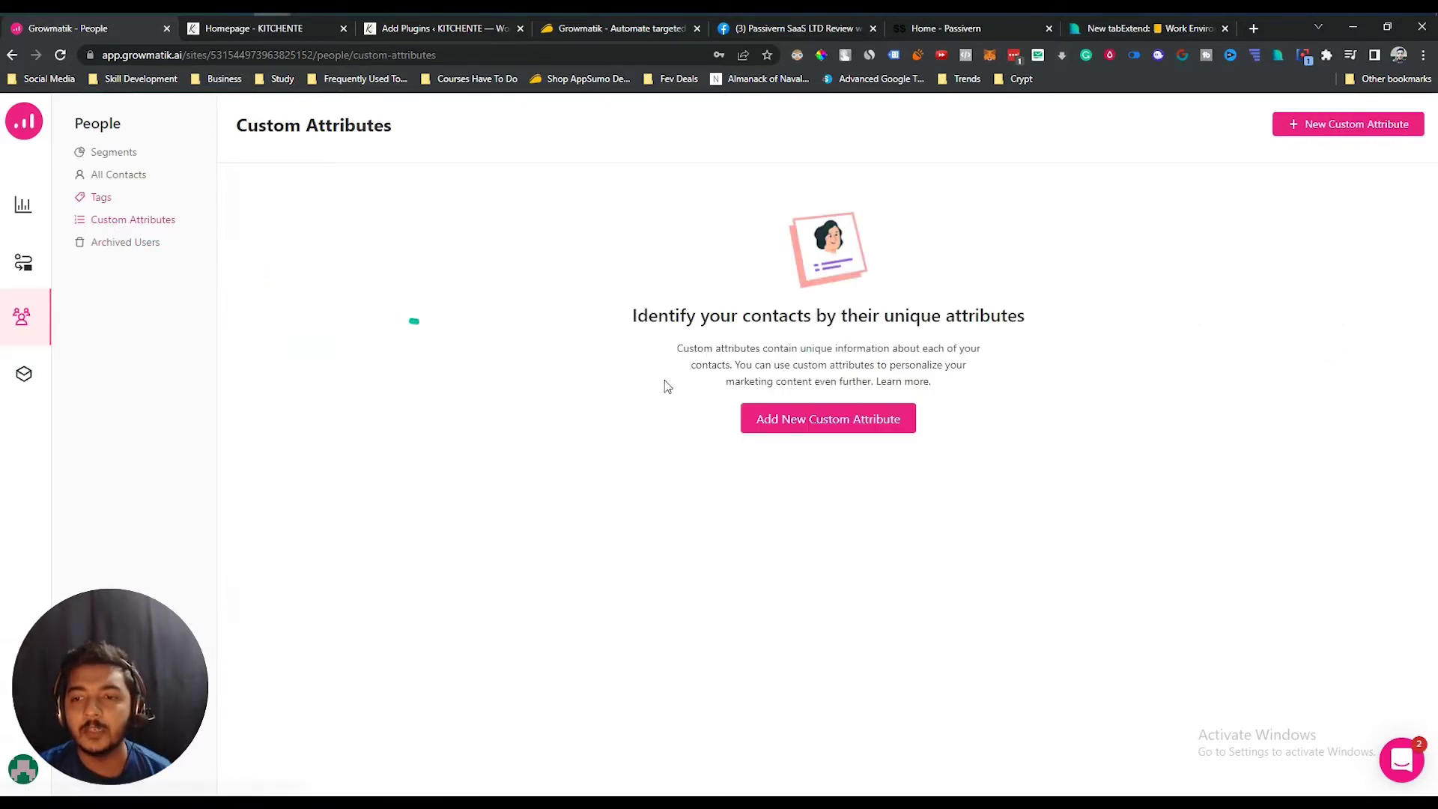
{"action": "left_click", "coordinate": [792, 421]}
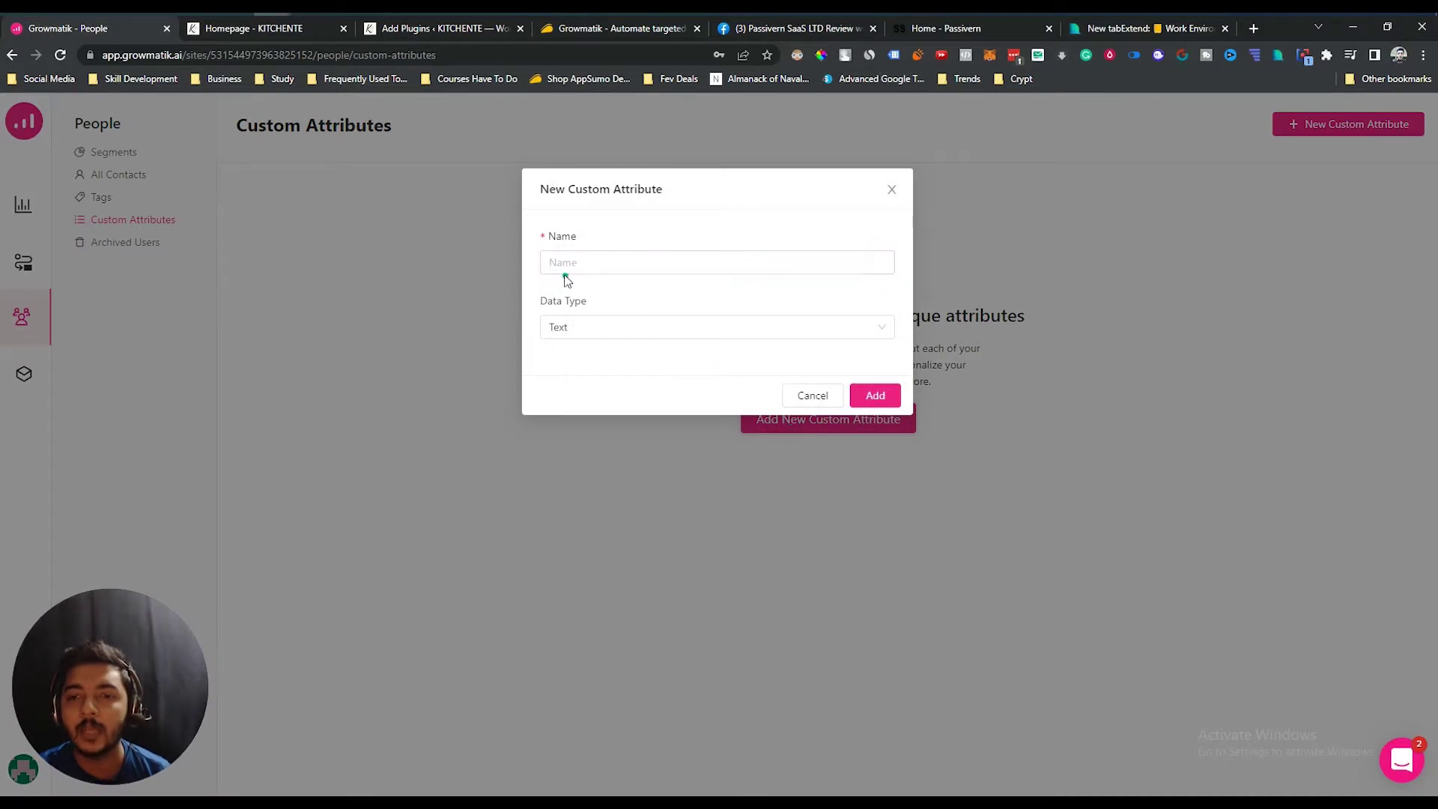
{"action": "left_click", "coordinate": [563, 264]}
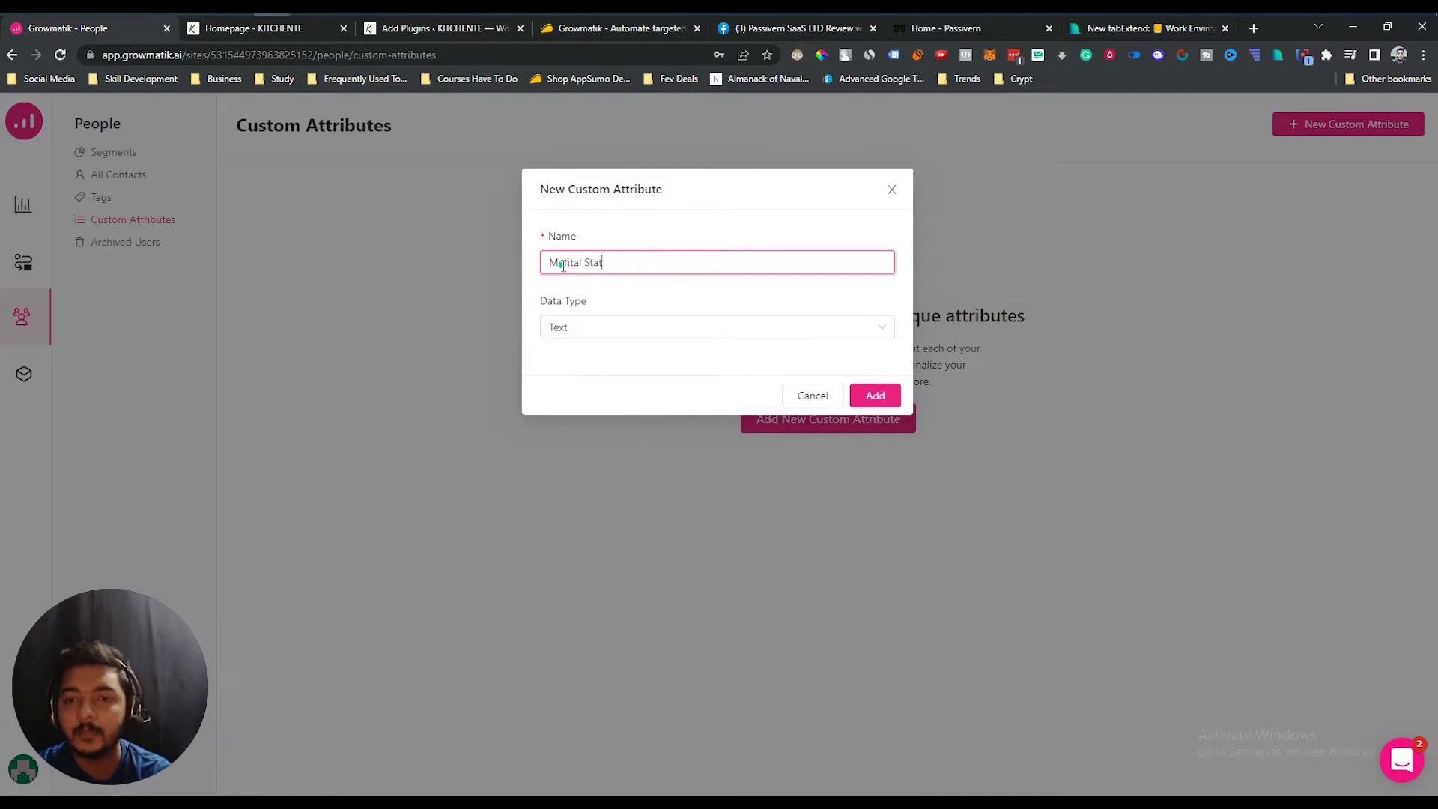
{"action": "left_click", "coordinate": [608, 327]}
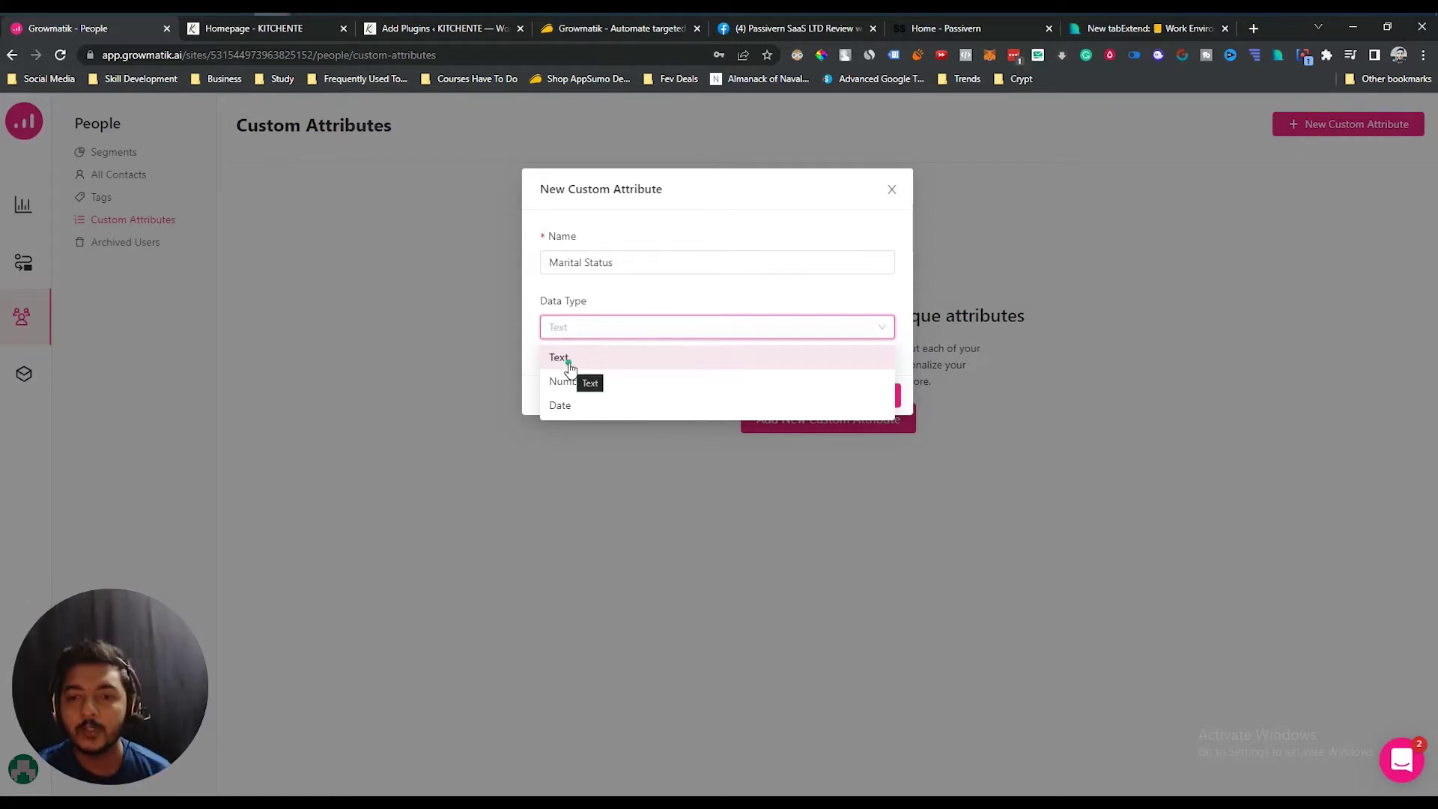
{"action": "left_click", "coordinate": [591, 365]}
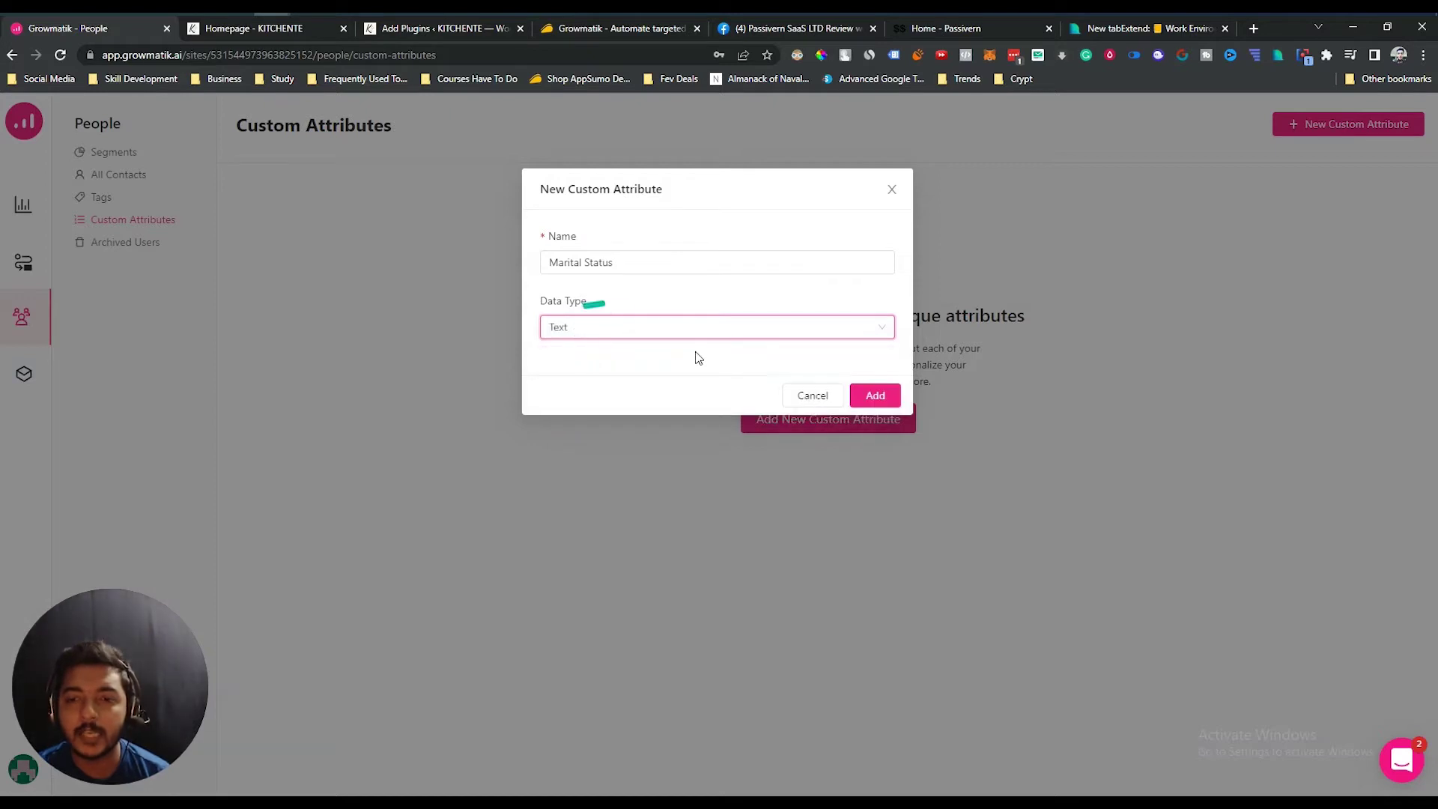
{"action": "left_click", "coordinate": [889, 399]}
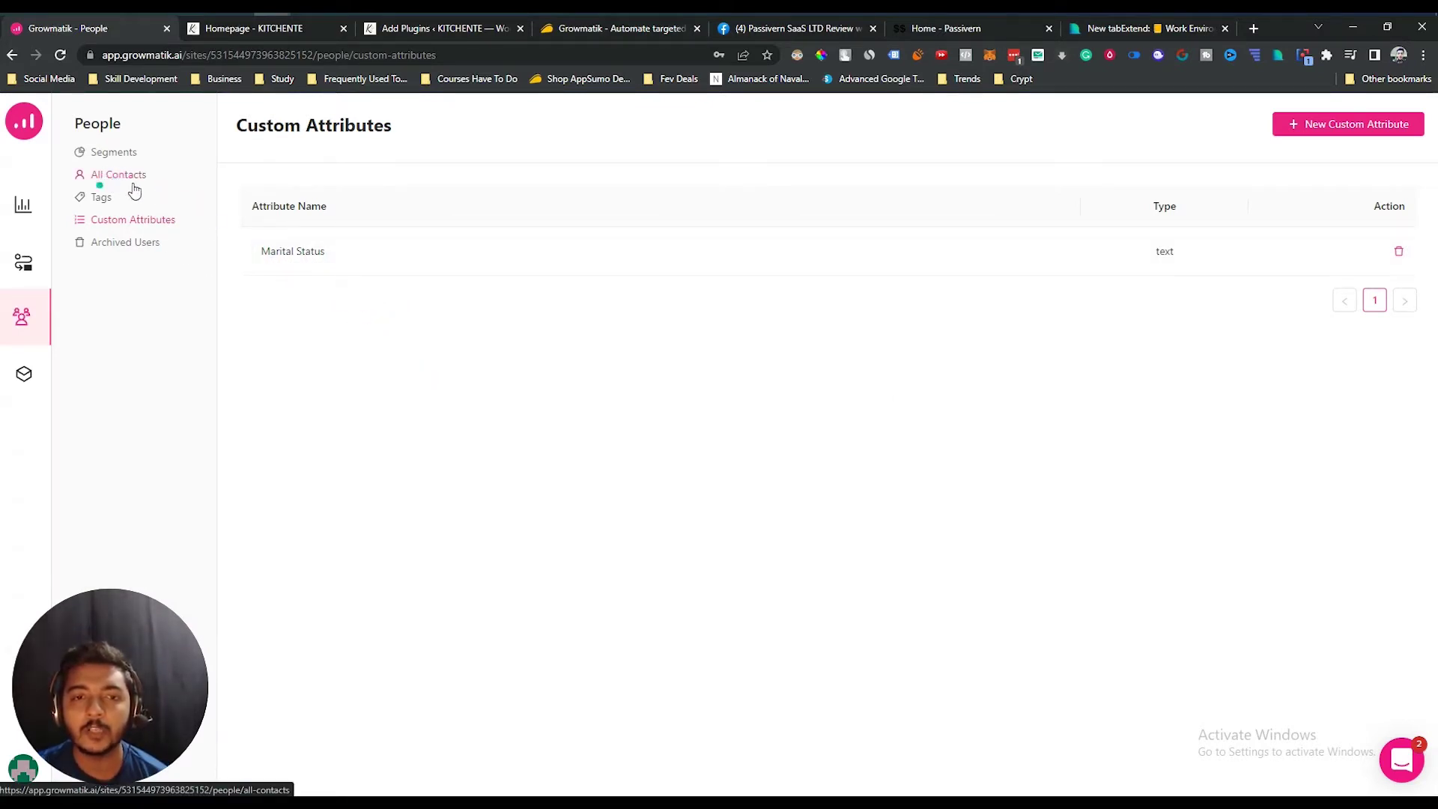
Step: View the archived users list, and start a new segment from scratch
{"action": "left_click", "coordinate": [145, 254]}
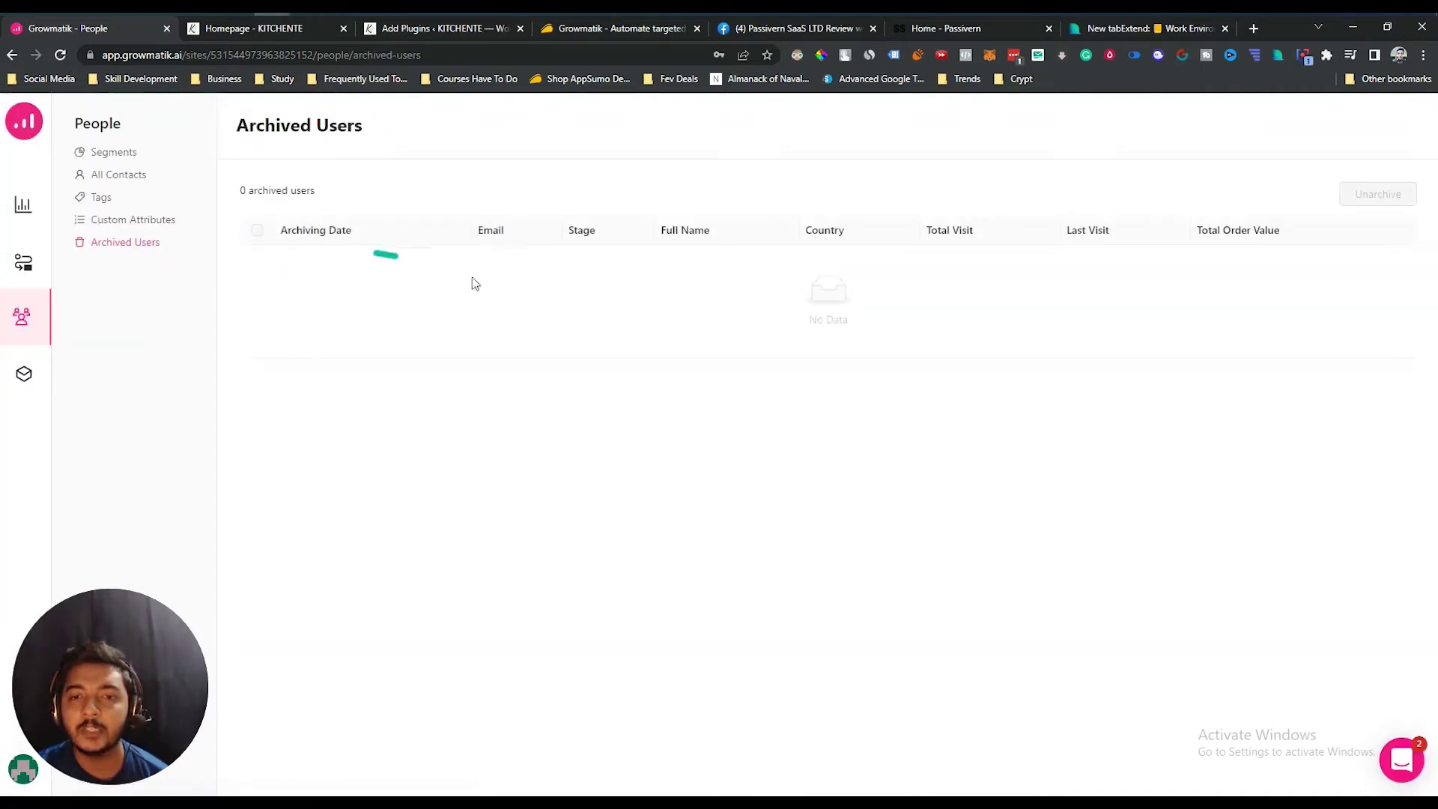
{"action": "left_click", "coordinate": [113, 154]}
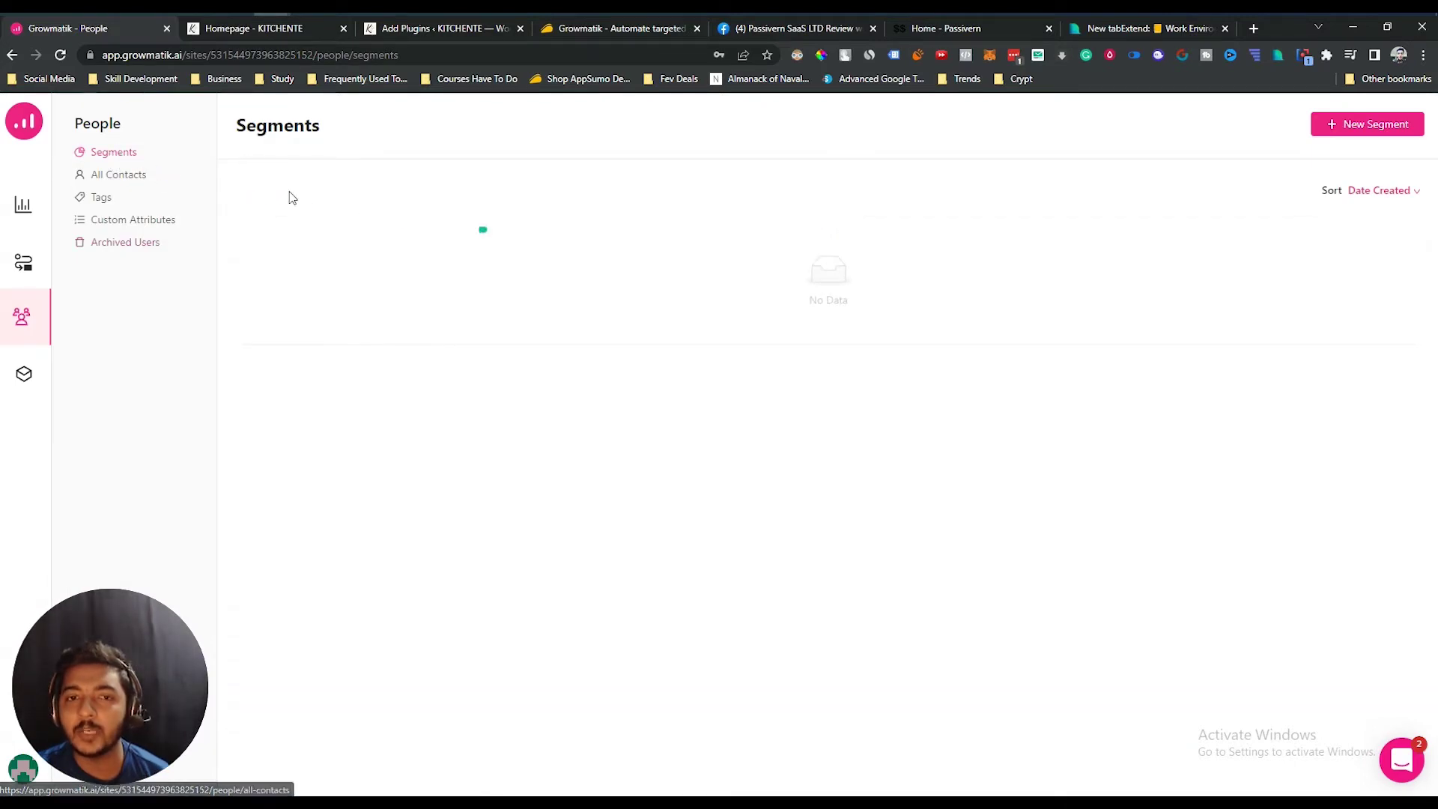
{"action": "left_click", "coordinate": [1361, 131]}
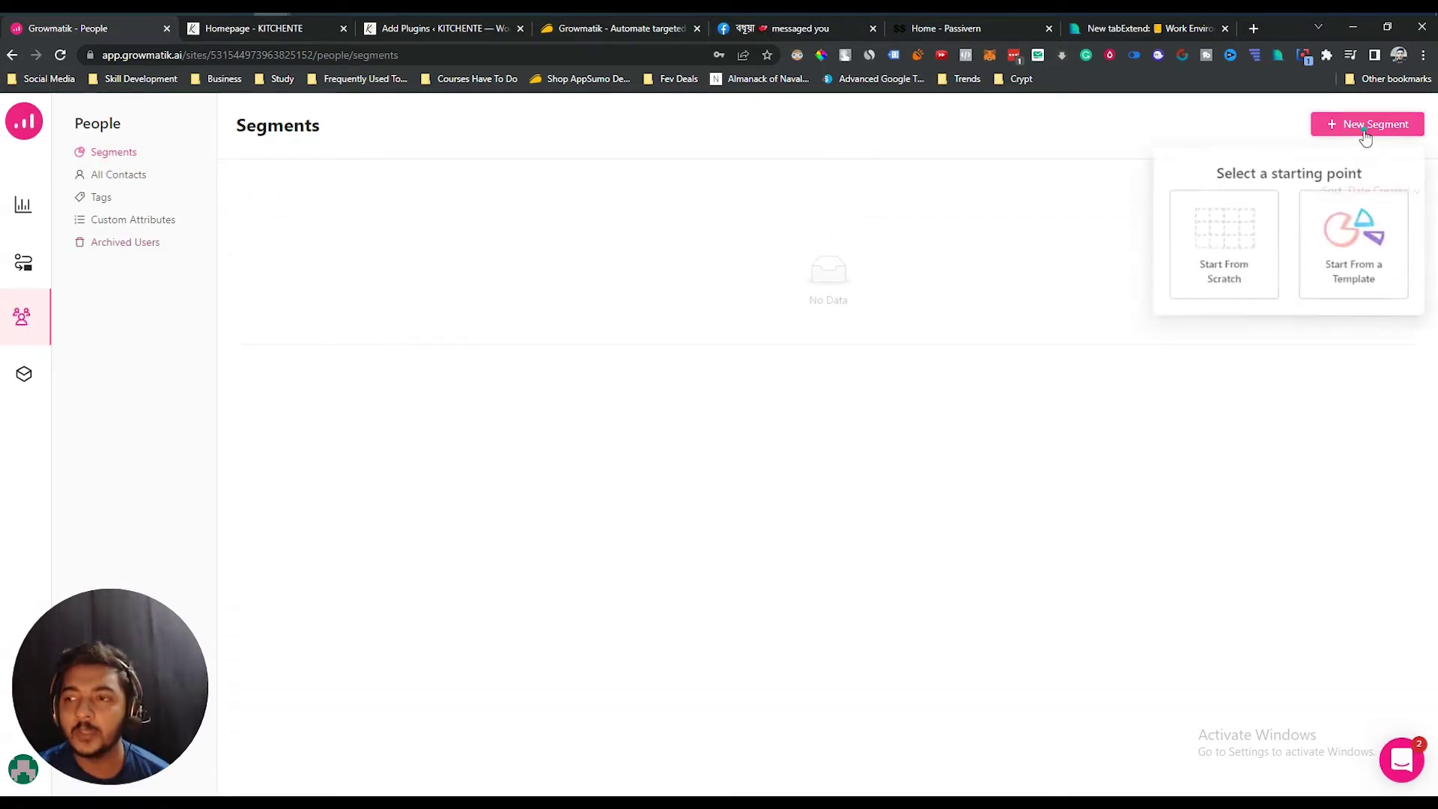
{"action": "left_click", "coordinate": [1217, 268]}
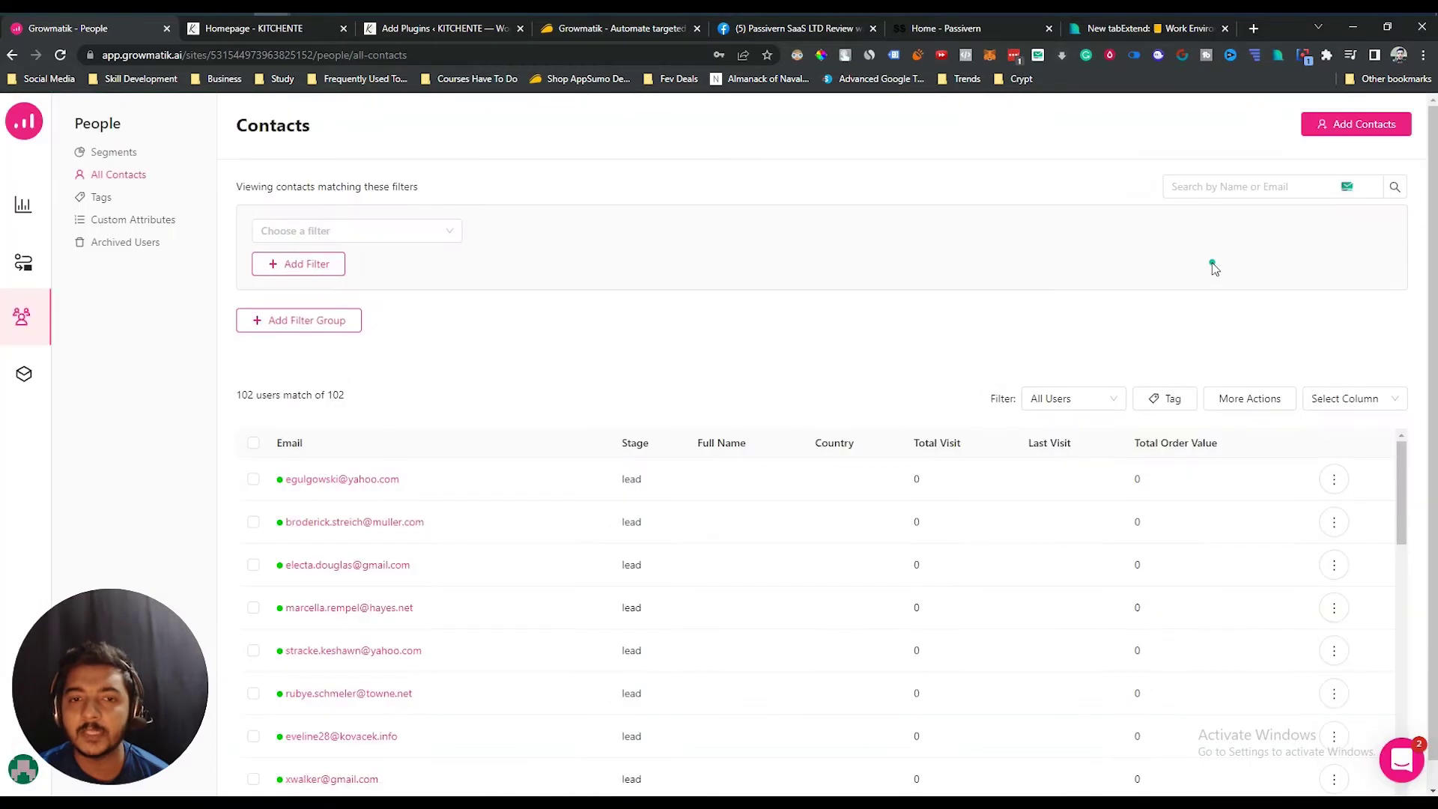
Step: Filter the contacts to people whose email ends with yahoo.com
{"action": "left_click", "coordinate": [383, 238]}
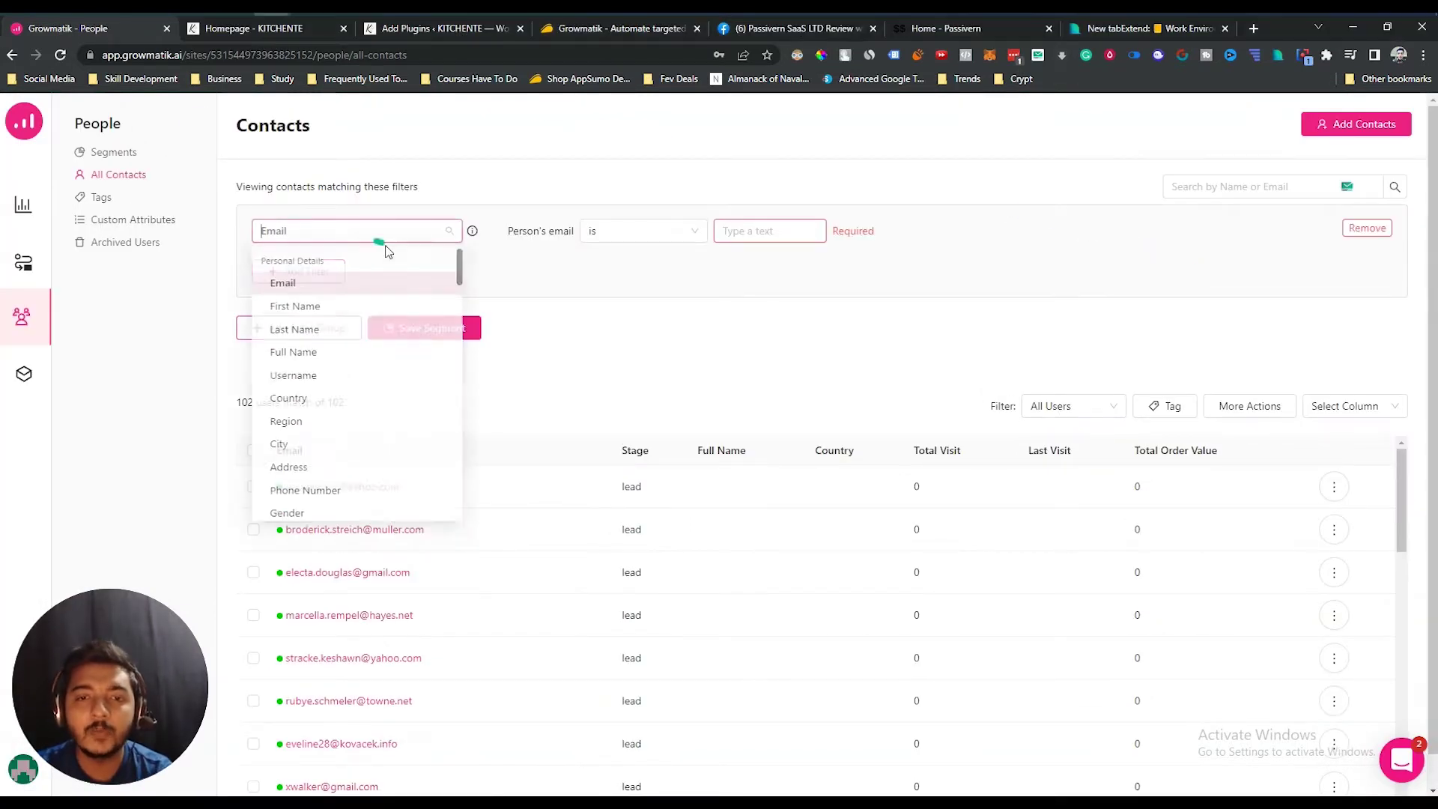
{"action": "left_click", "coordinate": [659, 234]}
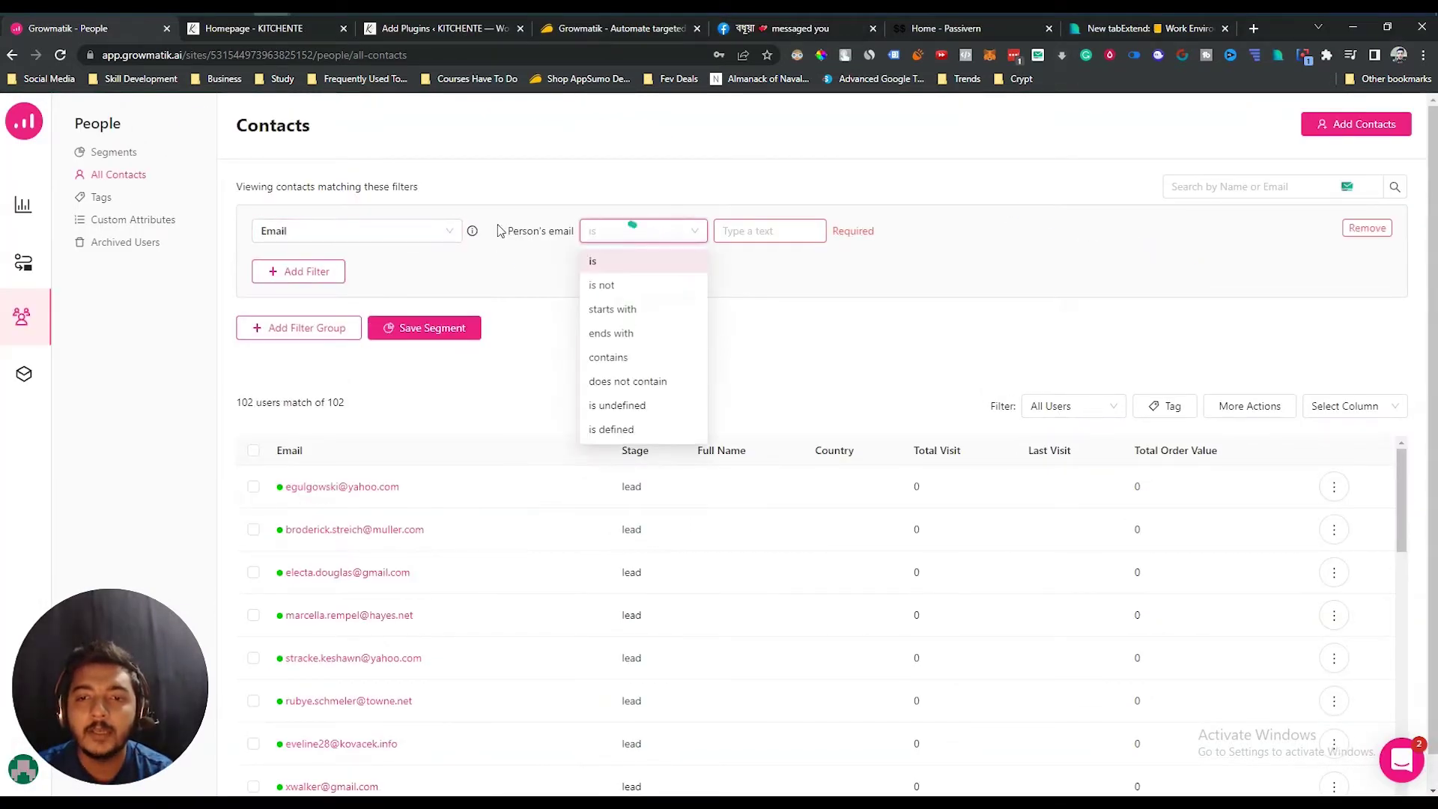
{"action": "left_click", "coordinate": [624, 334]}
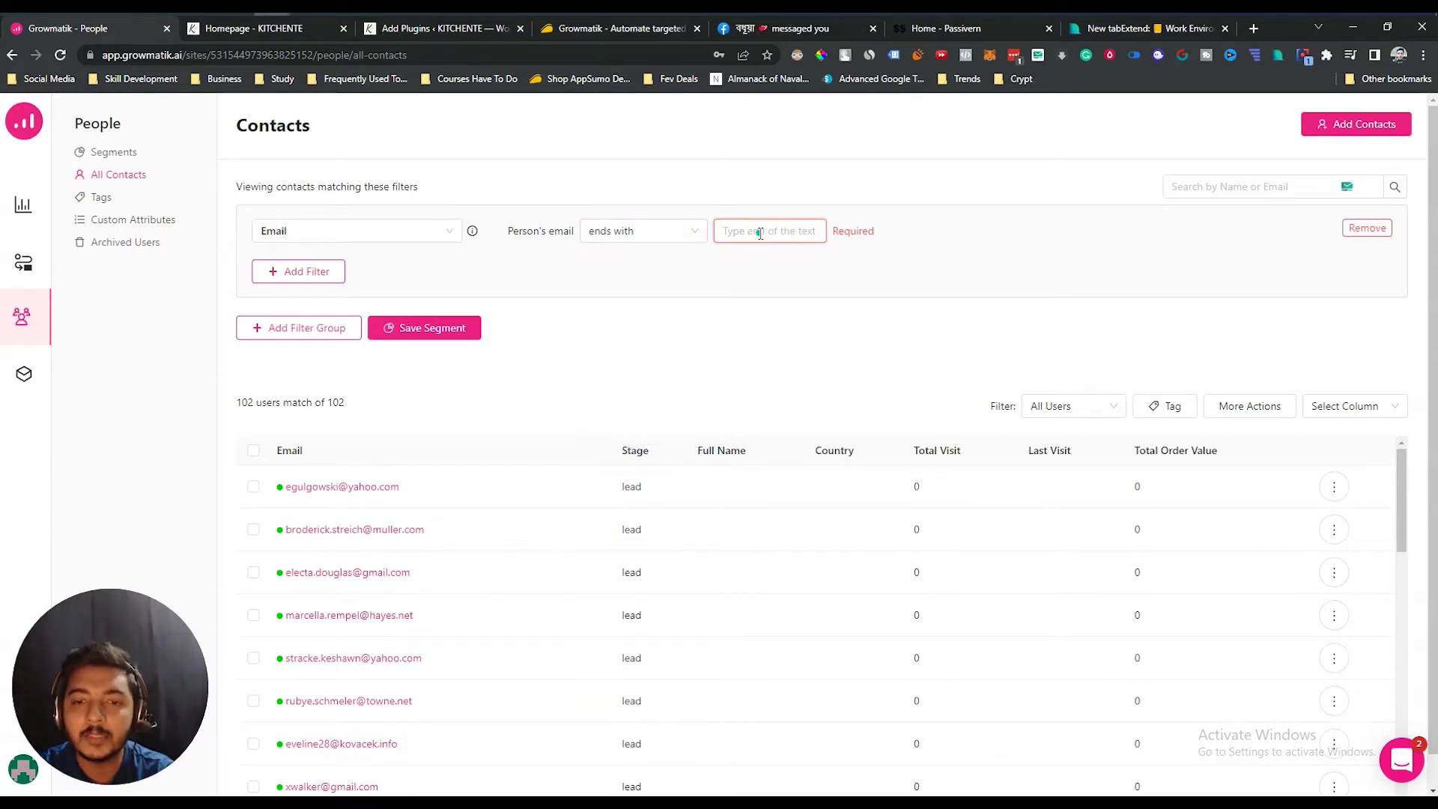
{"action": "type", "text": "yahoo"}
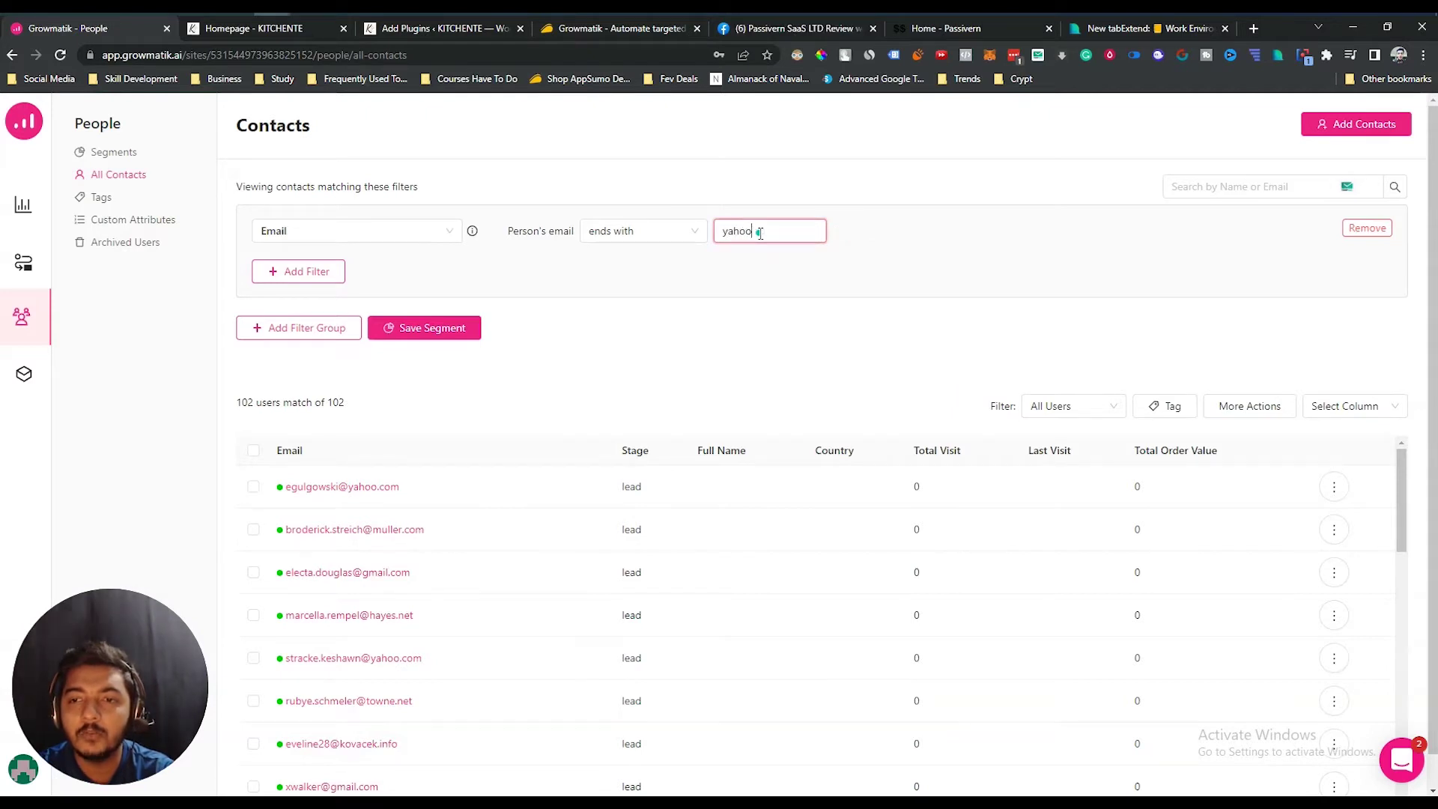
{"action": "type", "text": ".com"}
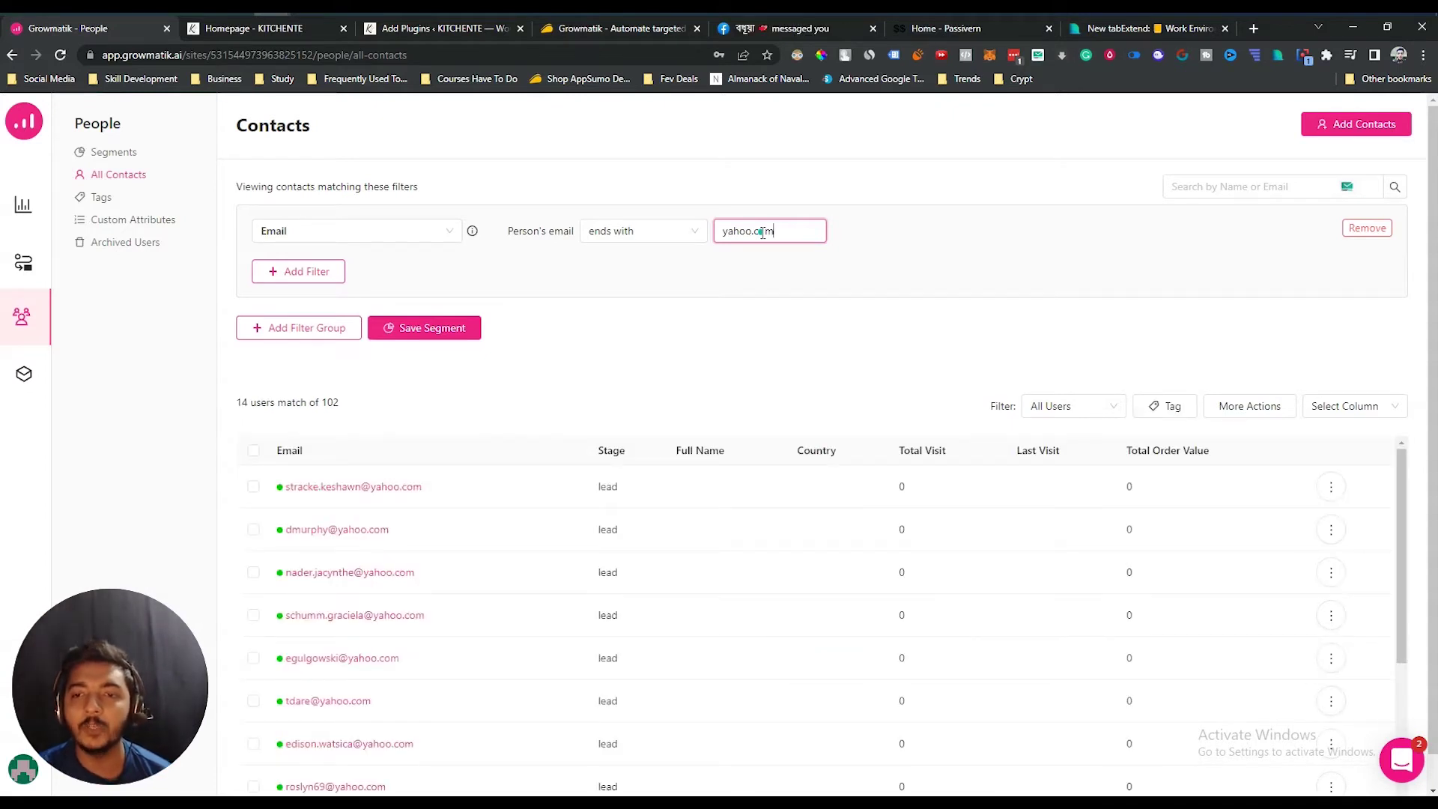
{"action": "scroll", "coordinate": [464, 599], "scroll_direction": "down", "scroll_amount": 1}
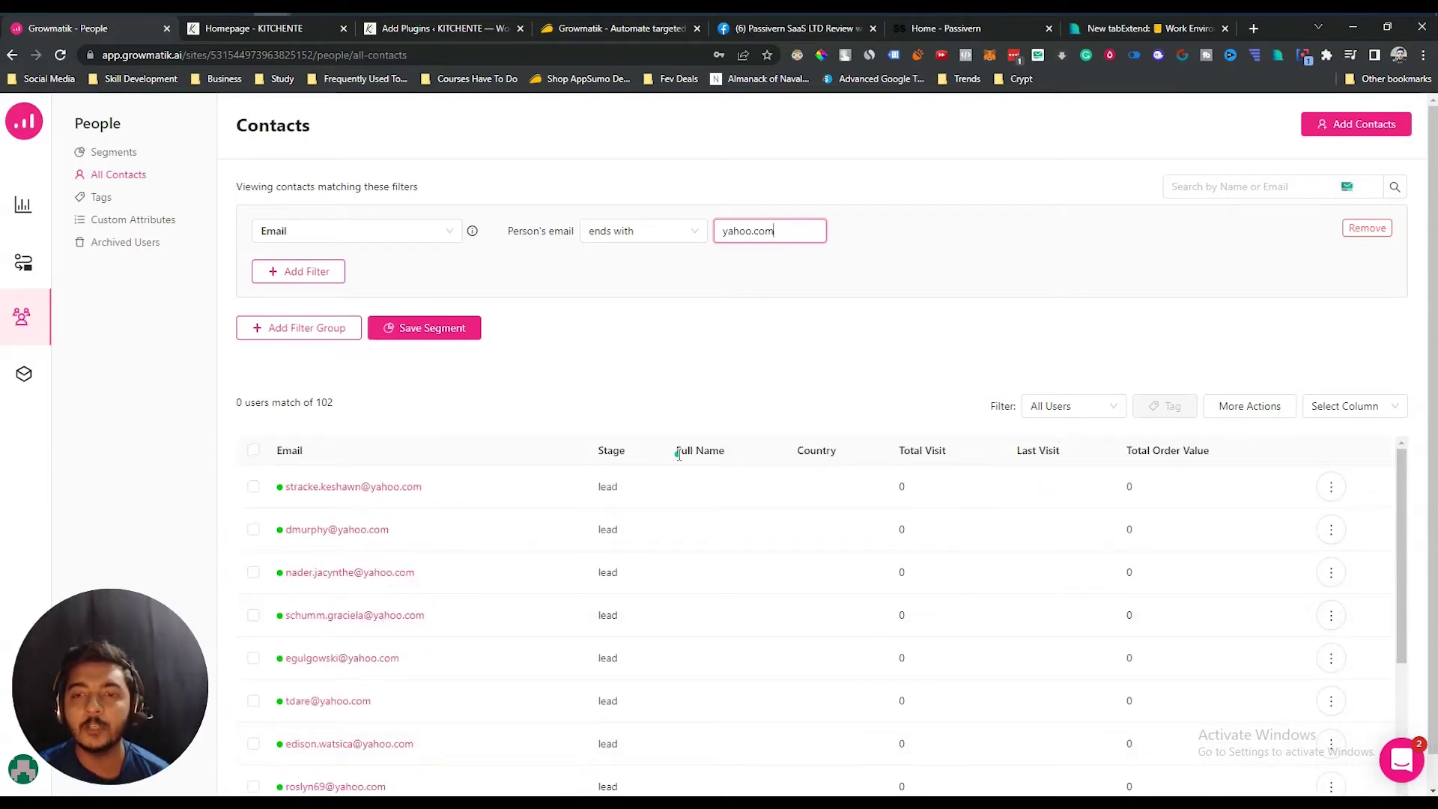
Step: Look through the email filter's alternative criteria, and try adding a second filter group before removing it
{"action": "left_click", "coordinate": [360, 232]}
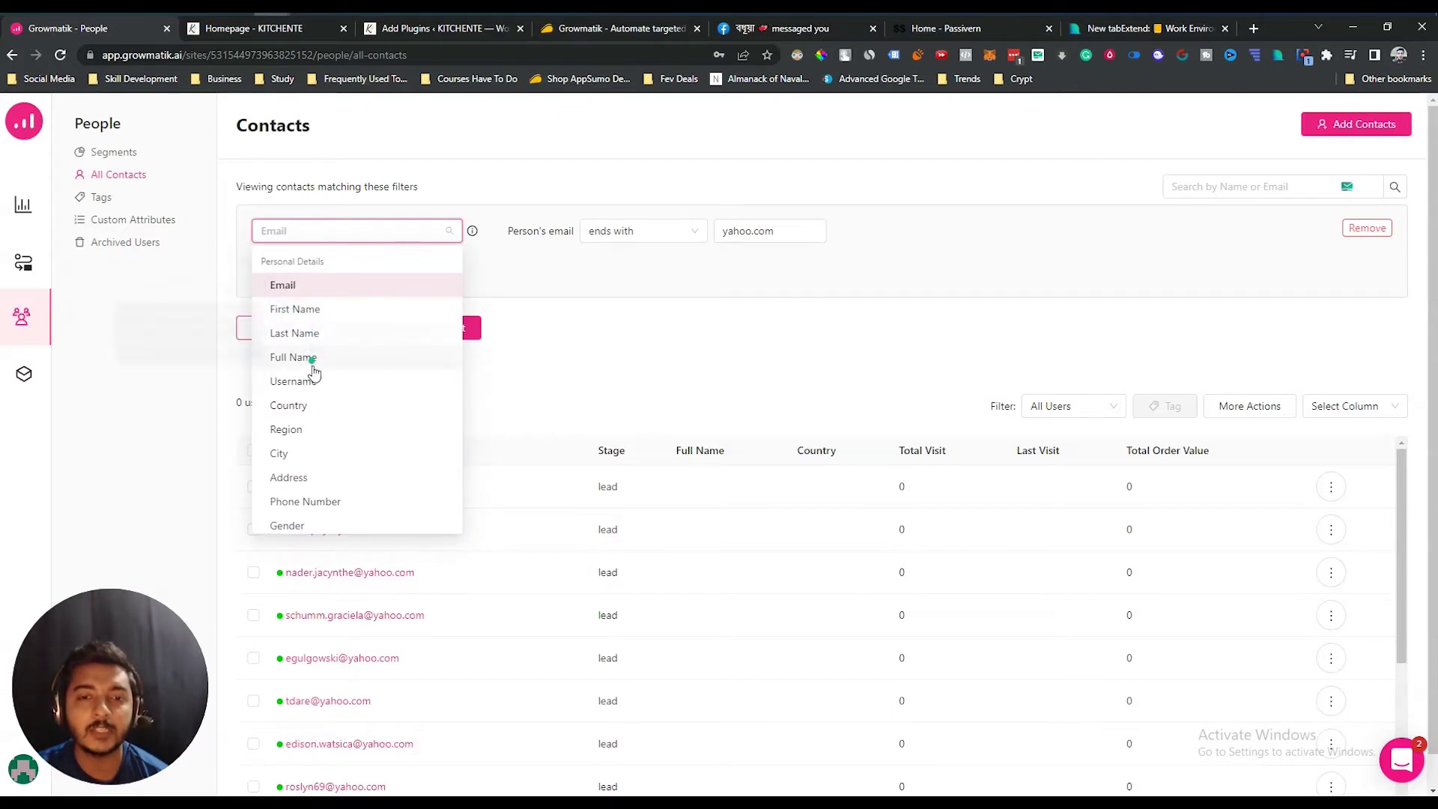
{"action": "scroll", "coordinate": [330, 442], "scroll_direction": "down", "scroll_amount": 1}
{"action": "scroll", "coordinate": [333, 448], "scroll_direction": "down", "scroll_amount": 5}
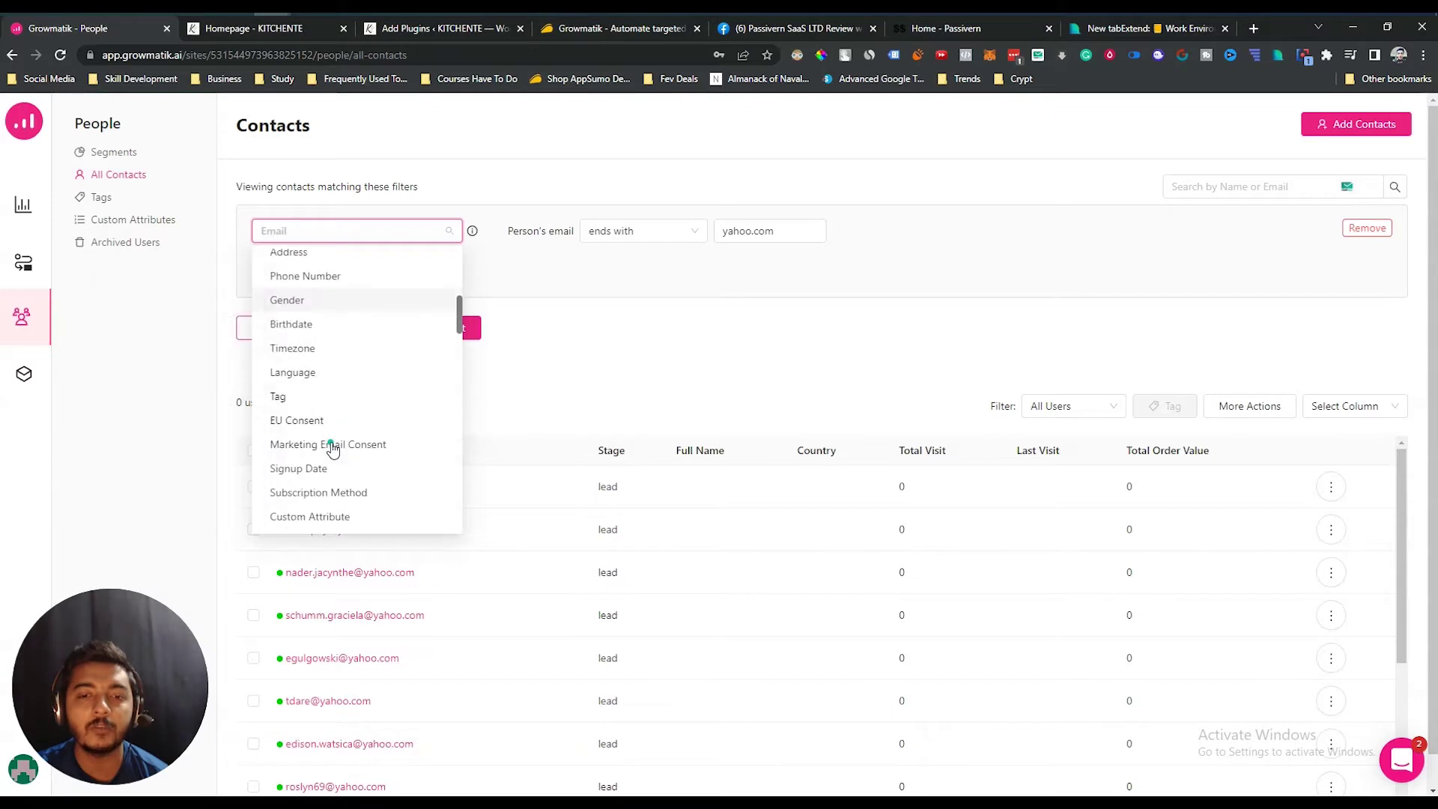
{"action": "left_click", "coordinate": [670, 341]}
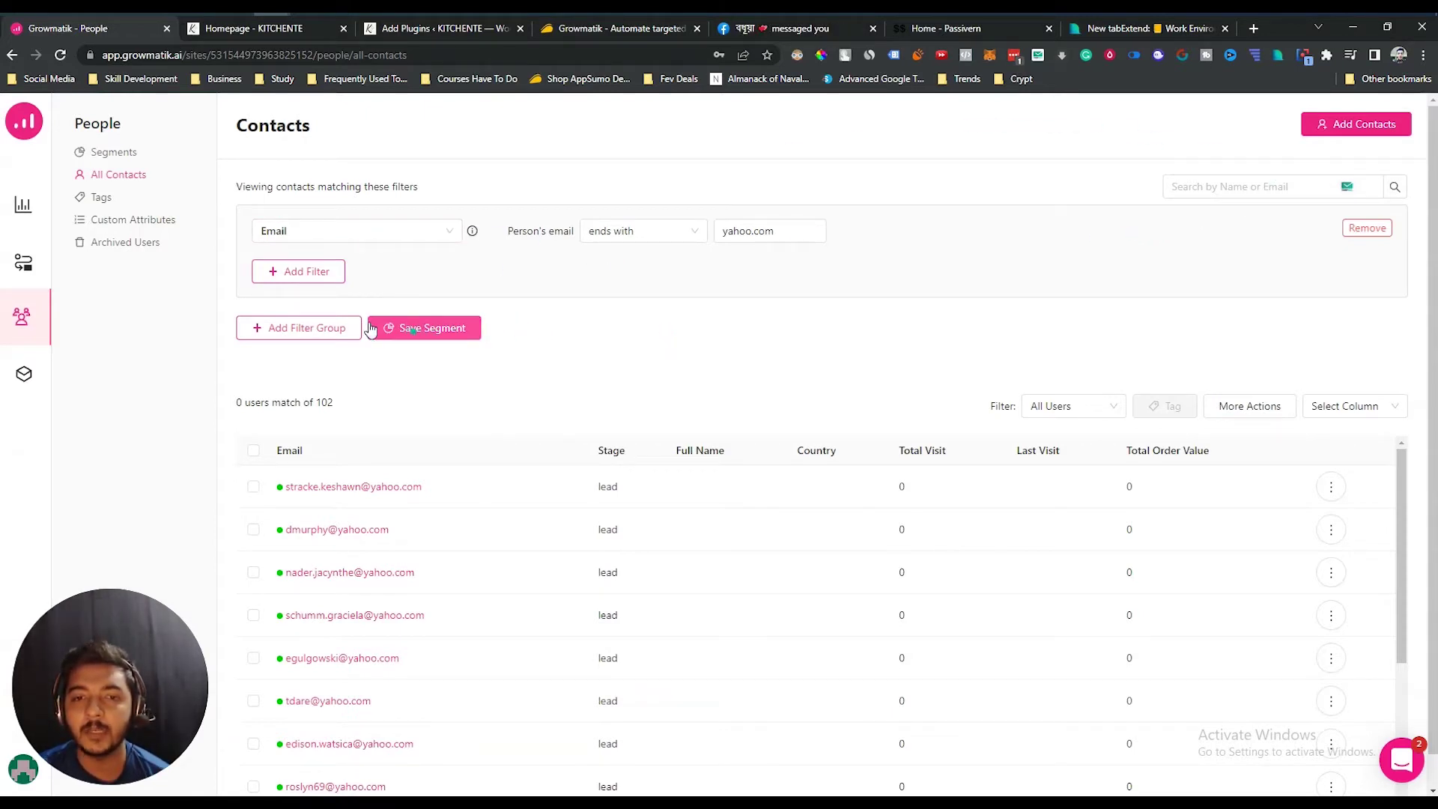
{"action": "left_click", "coordinate": [292, 332]}
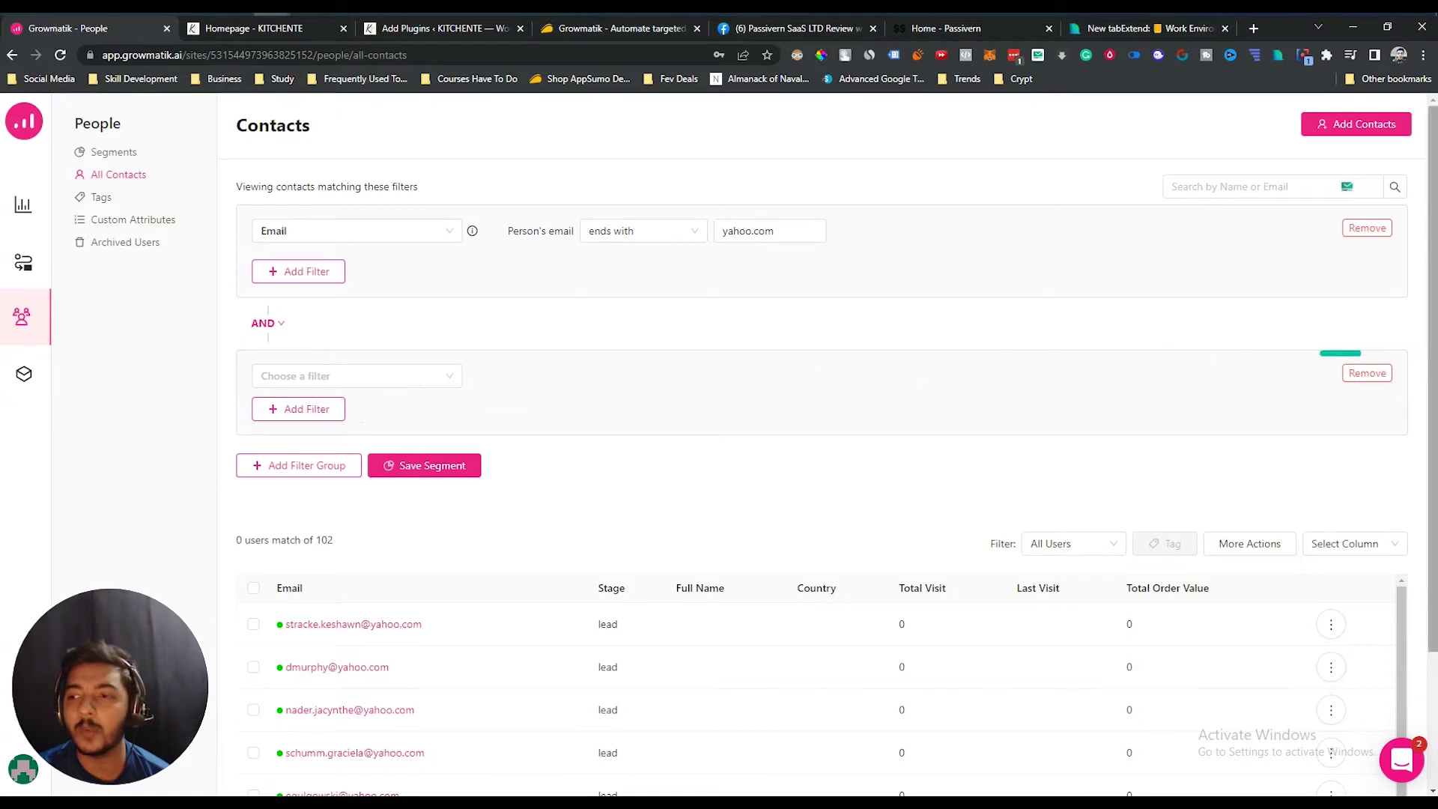
{"action": "left_click", "coordinate": [1365, 373]}
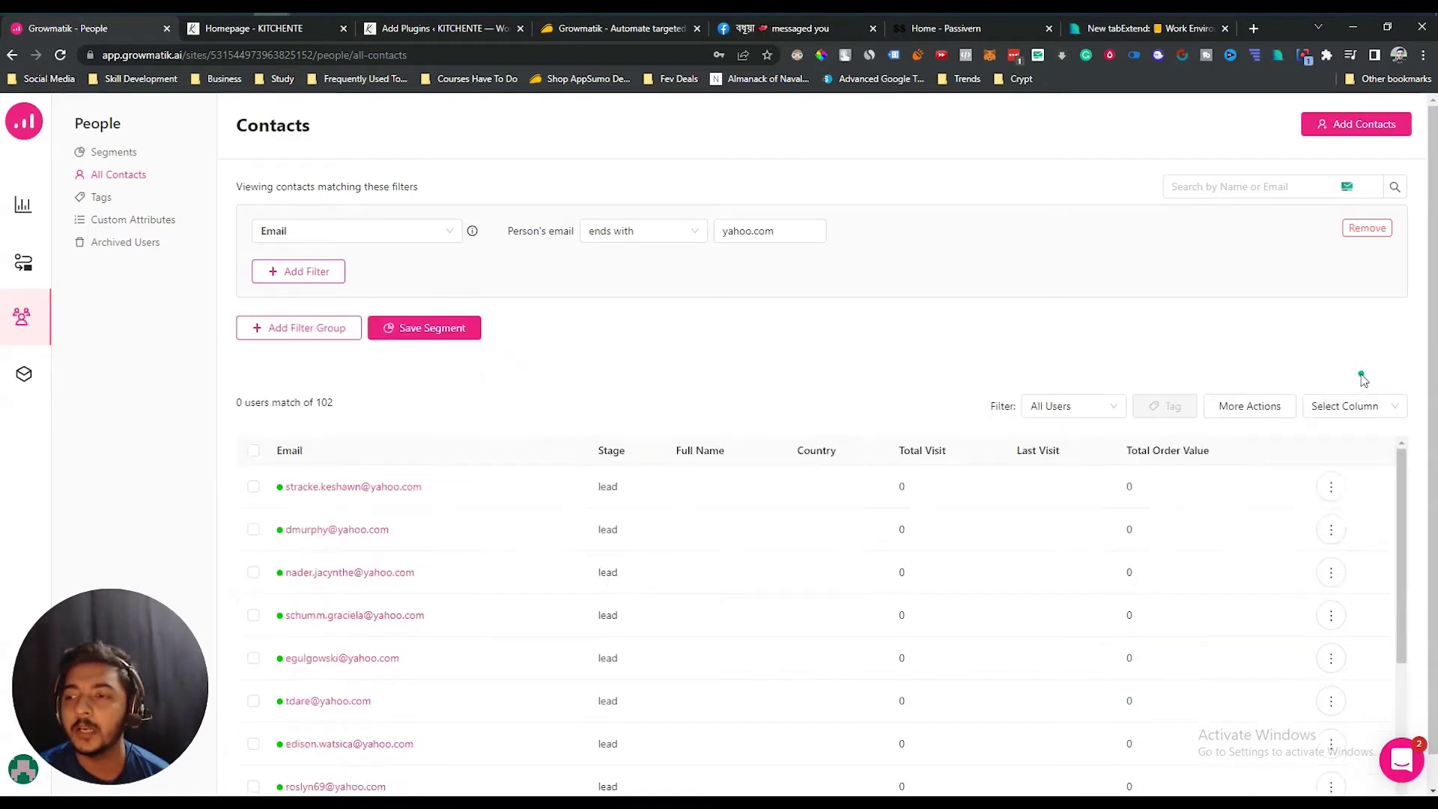
Step: Save the filtered contacts as a new segment named segment1
{"action": "left_click", "coordinate": [412, 337]}
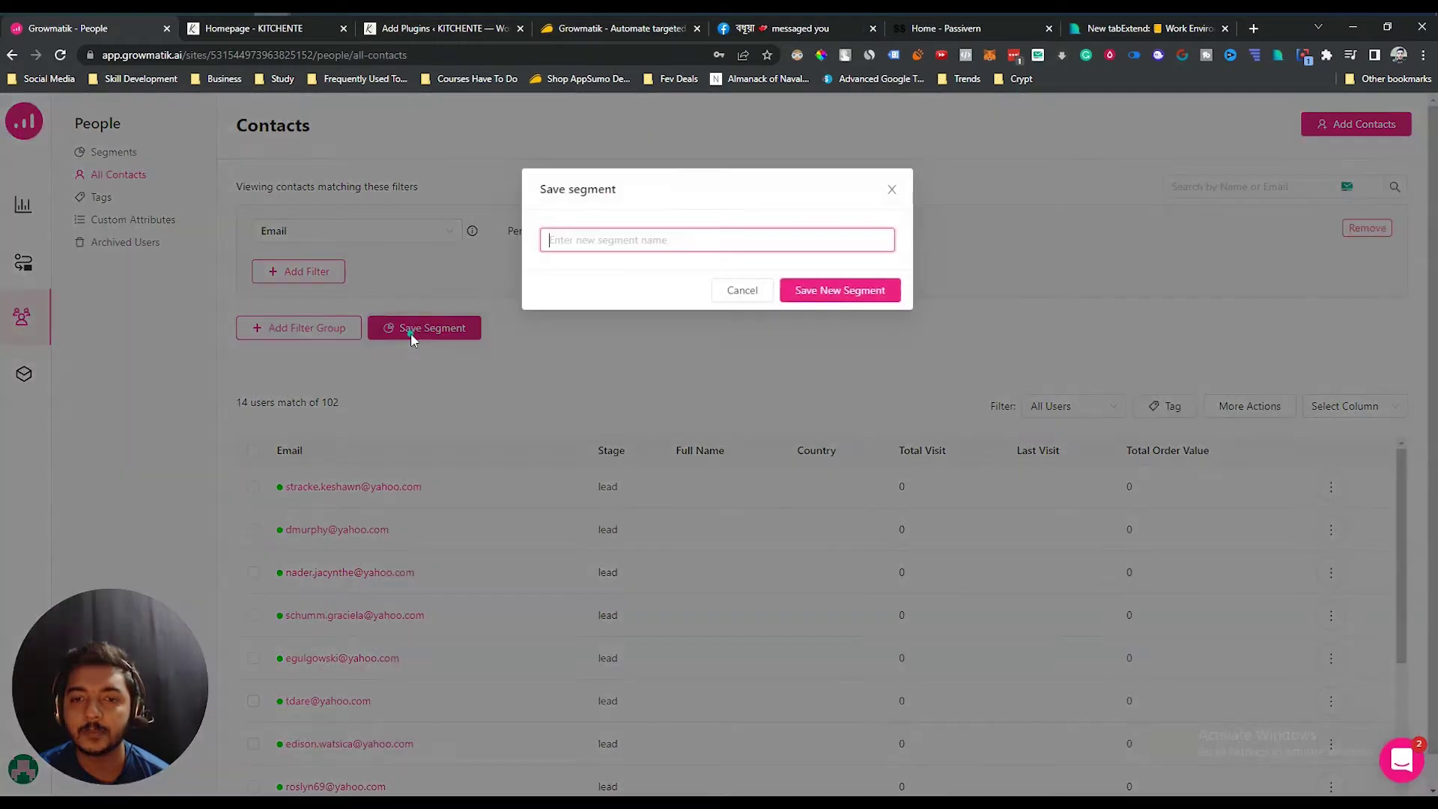
{"action": "left_click", "coordinate": [625, 227]}
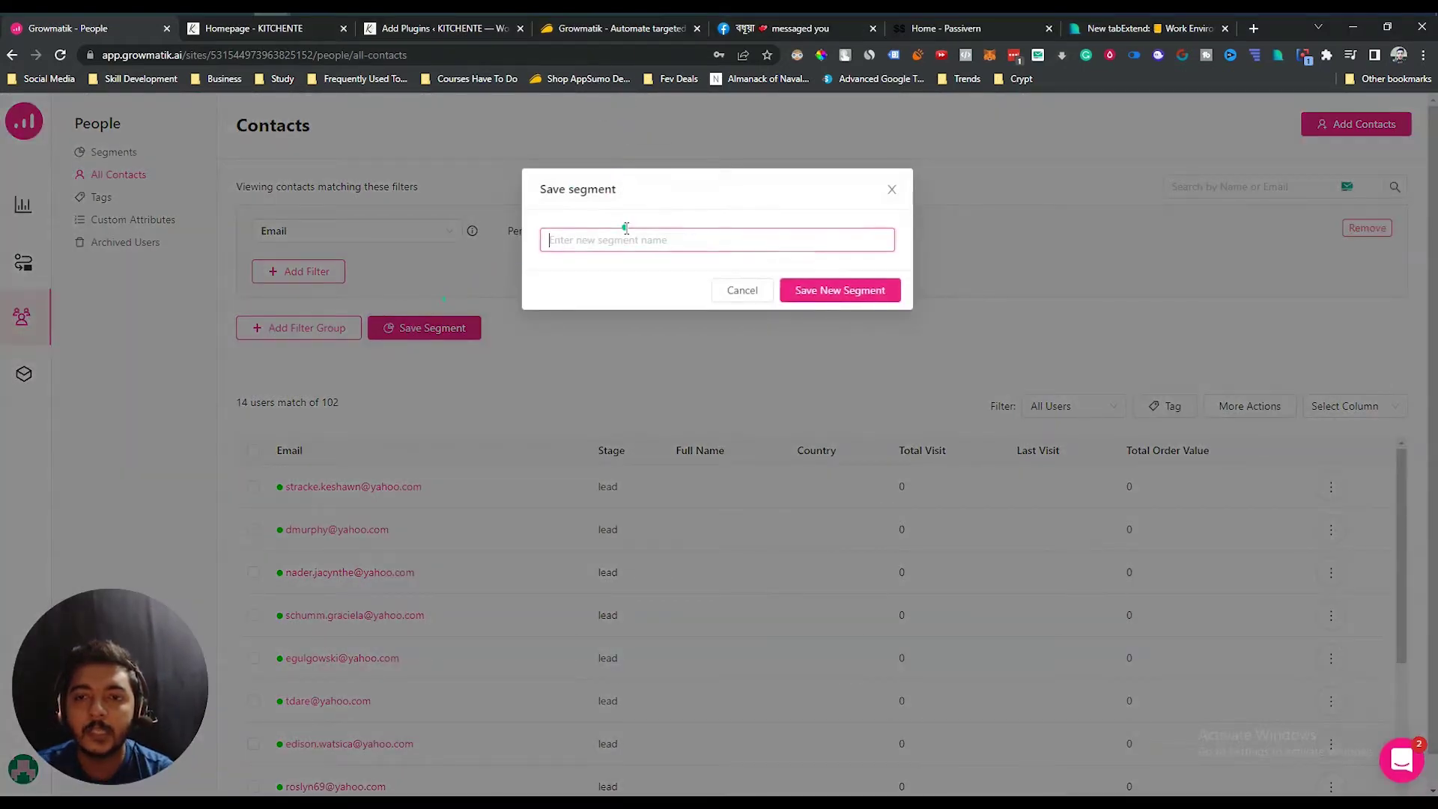
{"action": "type", "text": "seg"}
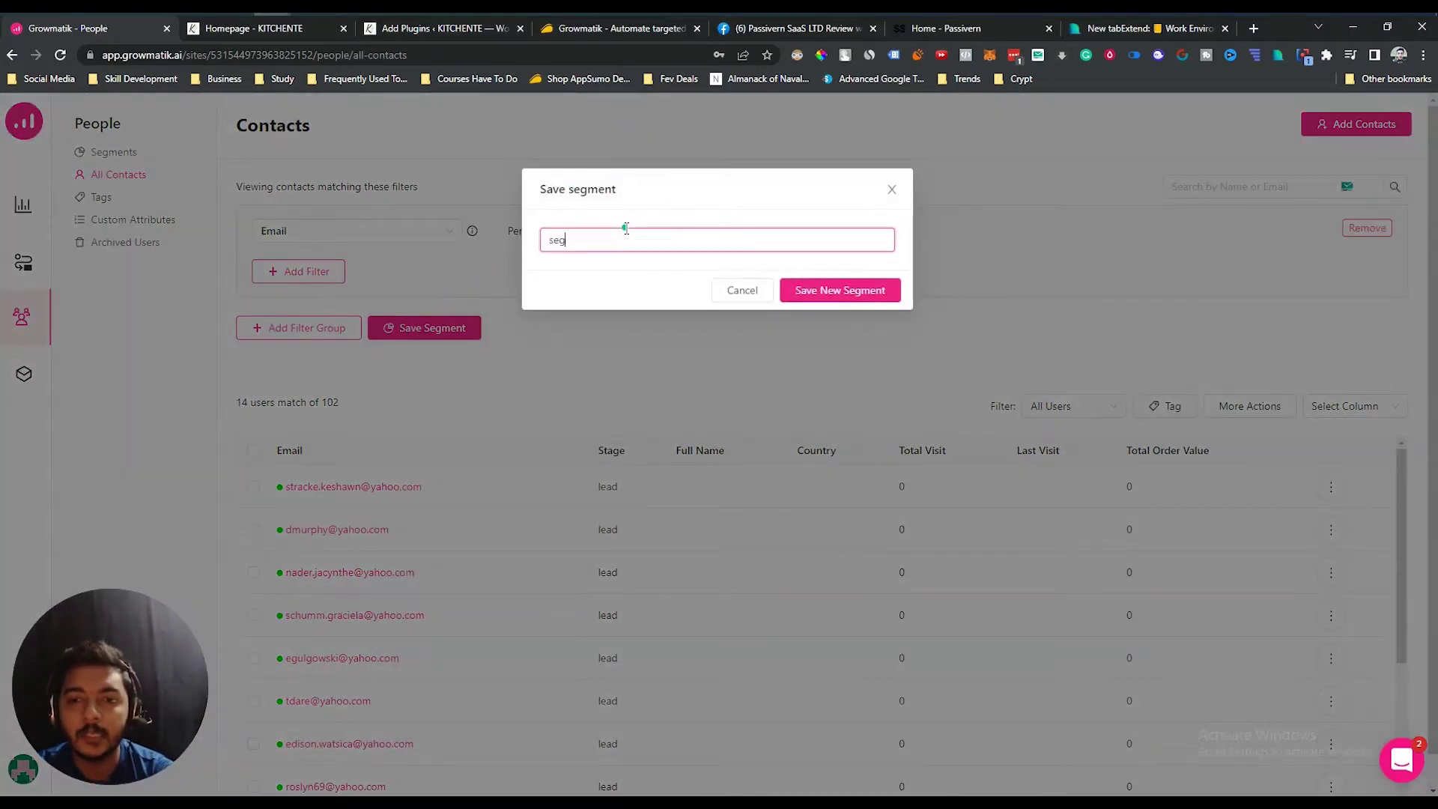
{"action": "type", "text": "ment1"}
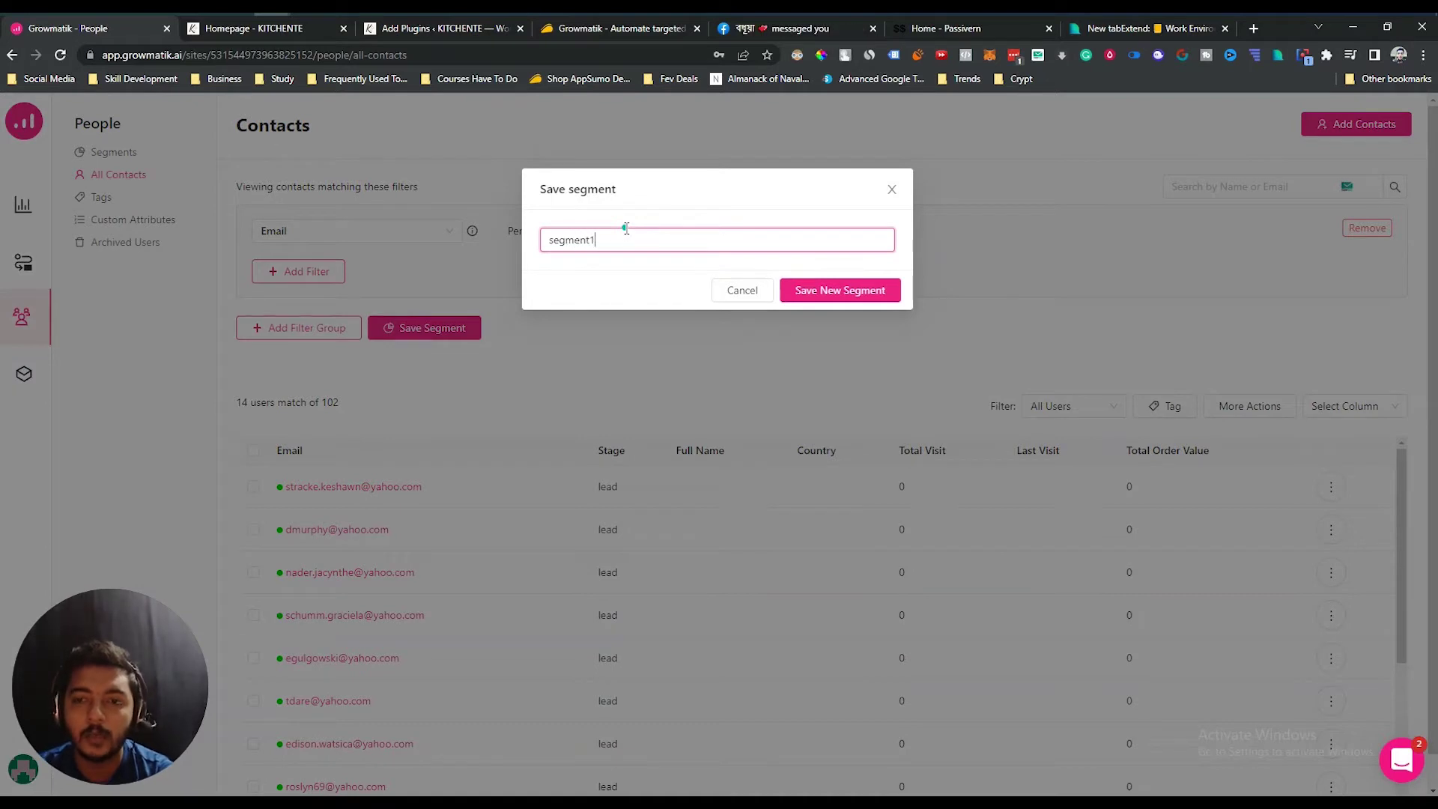
{"action": "left_click", "coordinate": [839, 296]}
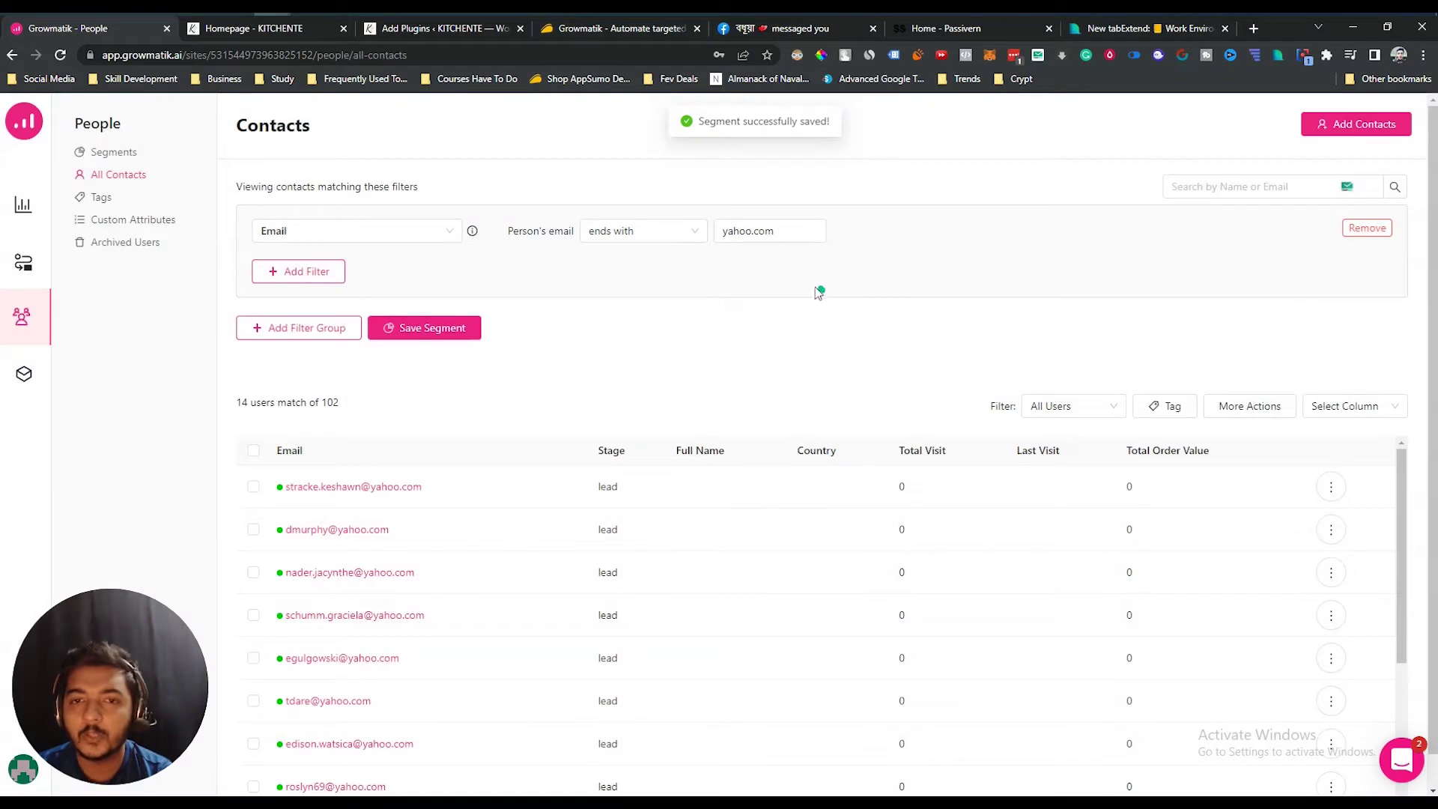
Step: Check segment1 in the segments list and view the actions available for it
{"action": "left_click", "coordinate": [114, 153]}
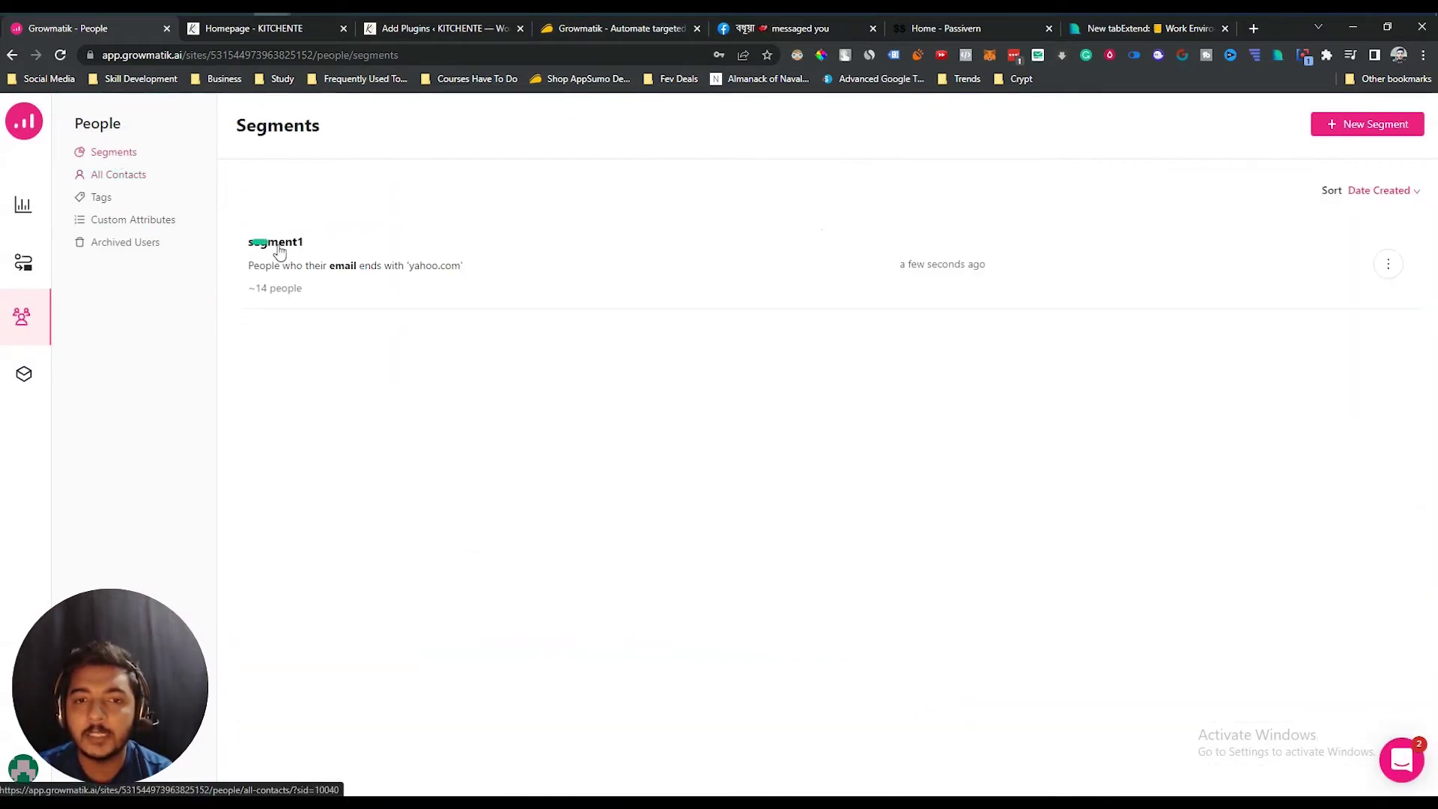
{"action": "left_click", "coordinate": [1389, 264]}
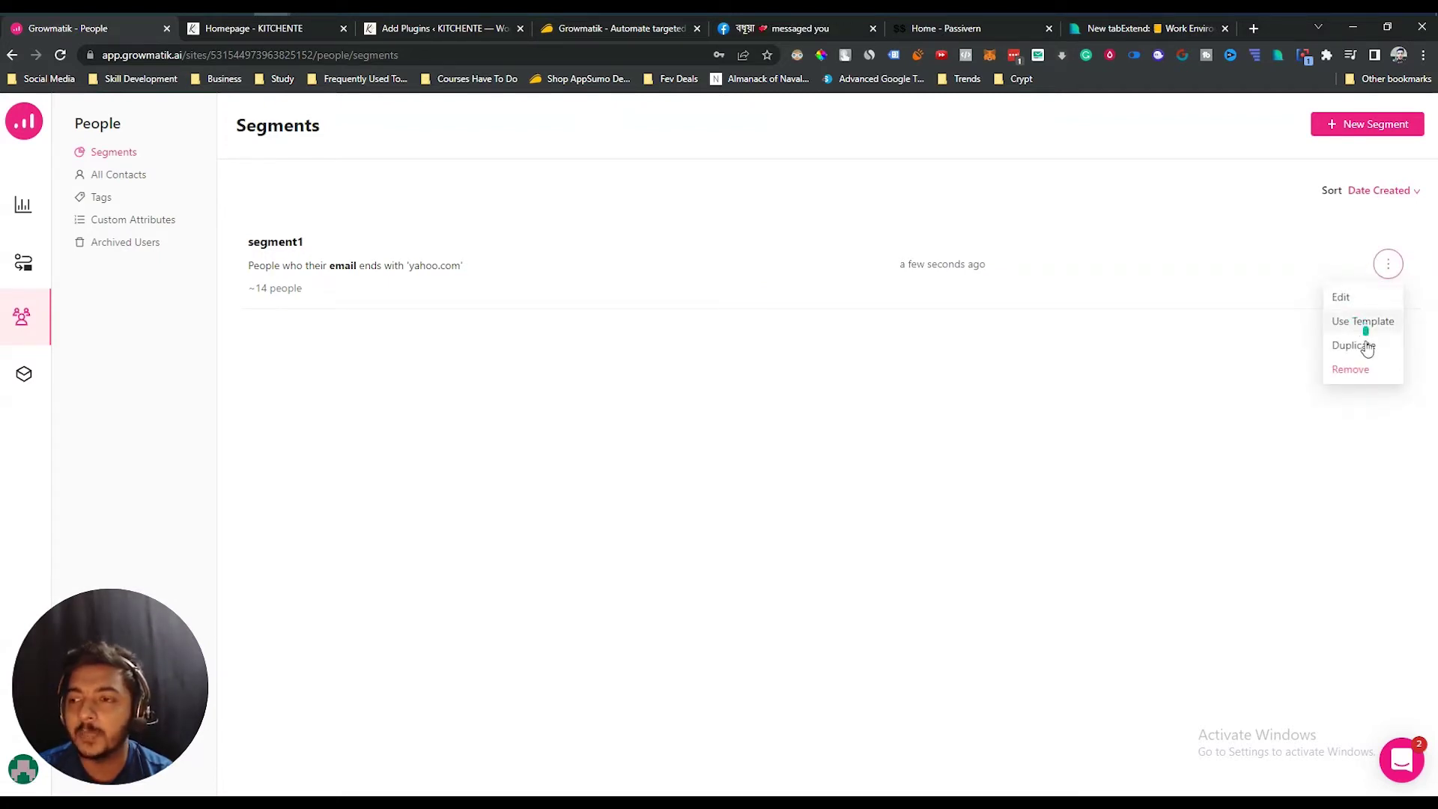
{"action": "left_click", "coordinate": [1159, 385]}
Step: Browse the ready-made templates for a new segment from About To Sleep to Loyal Customers, and return to the segments list
{"action": "left_click", "coordinate": [1385, 126]}
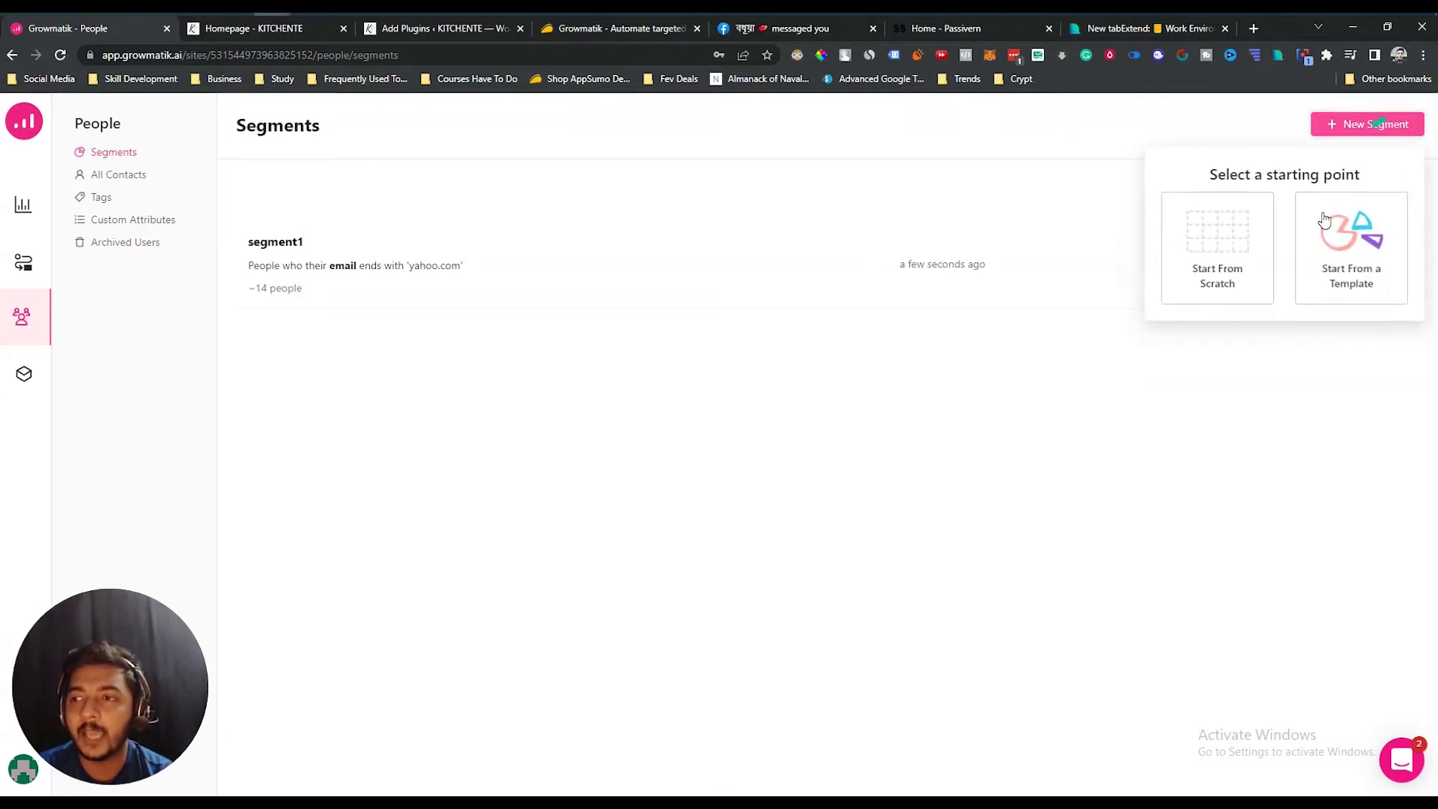
{"action": "left_click", "coordinate": [1345, 248]}
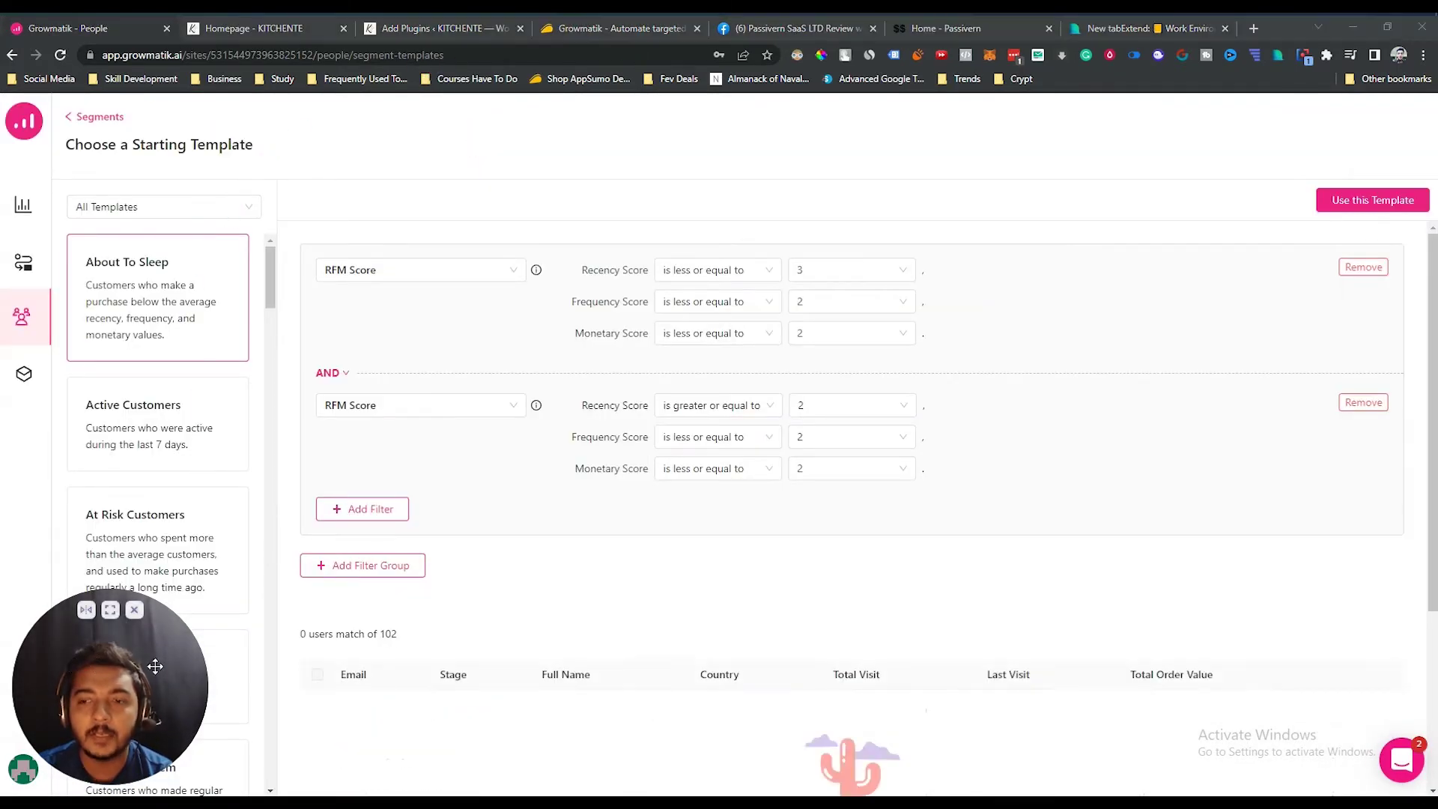
{"action": "left_click_drag", "start_coordinate": [151, 665], "coordinate": [1199, 604]}
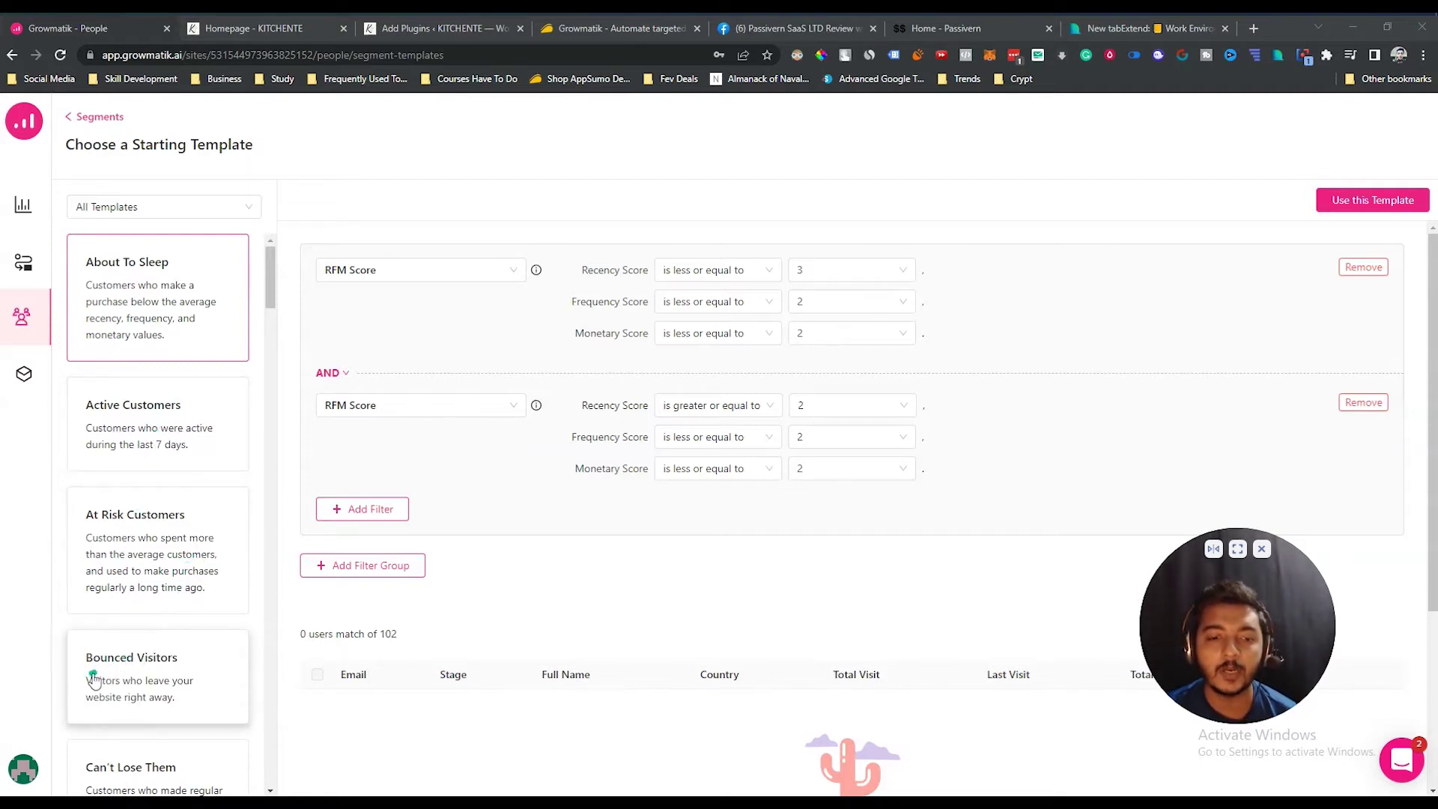
{"action": "scroll", "coordinate": [180, 675], "scroll_direction": "down", "scroll_amount": 2}
{"action": "scroll", "coordinate": [174, 659], "scroll_direction": "down", "scroll_amount": 1}
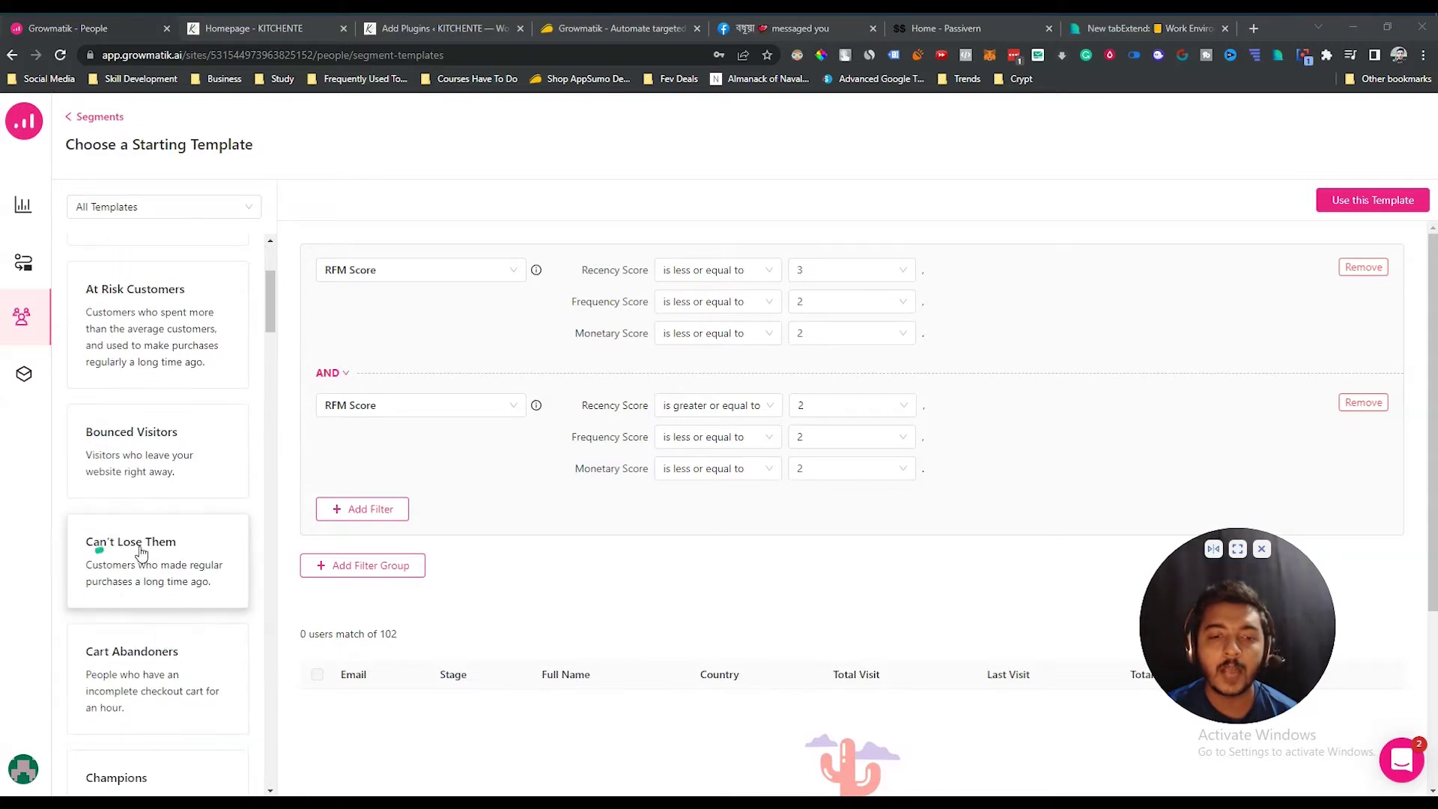
{"action": "scroll", "coordinate": [164, 577], "scroll_direction": "down", "scroll_amount": 2}
{"action": "scroll", "coordinate": [153, 570], "scroll_direction": "down", "scroll_amount": 4}
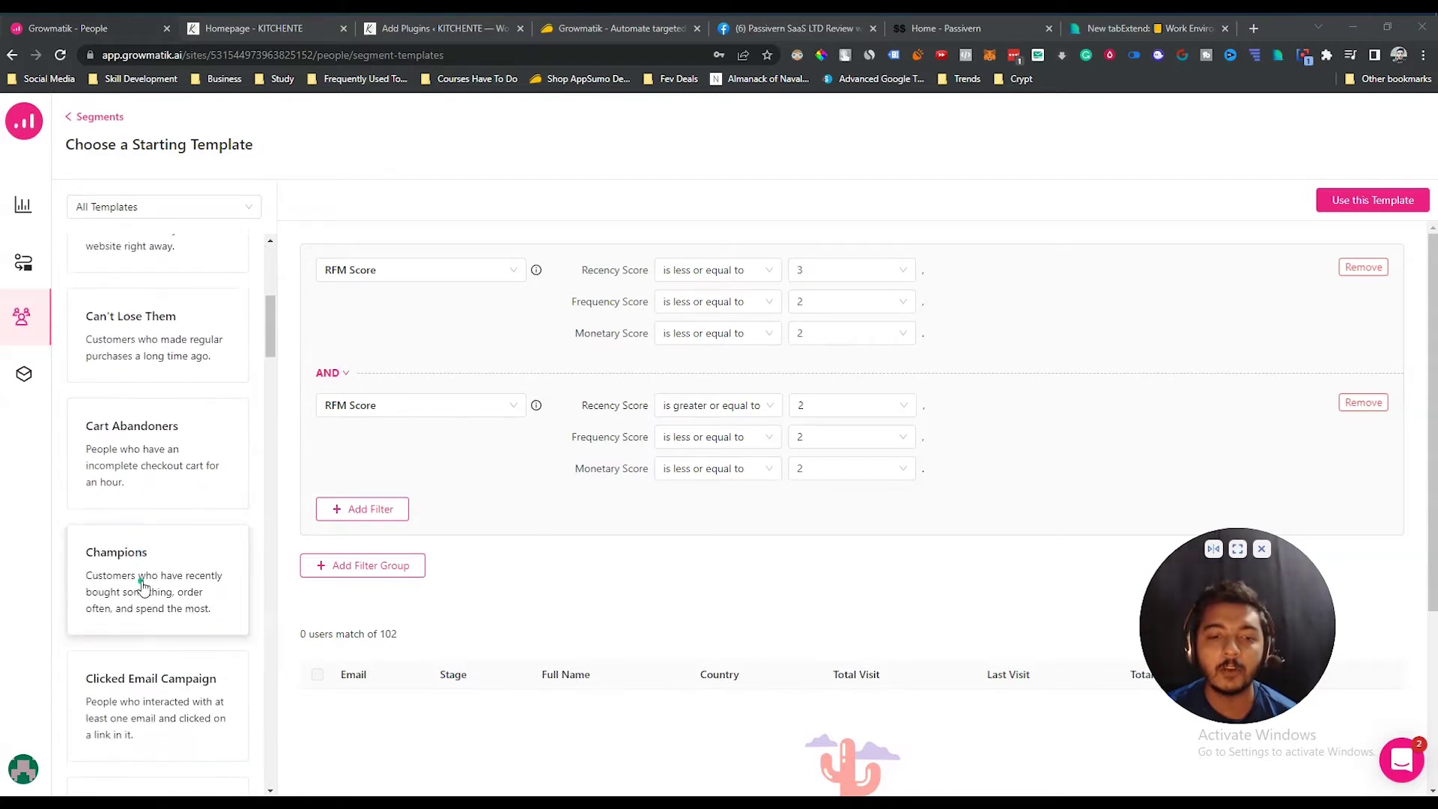
{"action": "scroll", "coordinate": [147, 554], "scroll_direction": "down", "scroll_amount": 6}
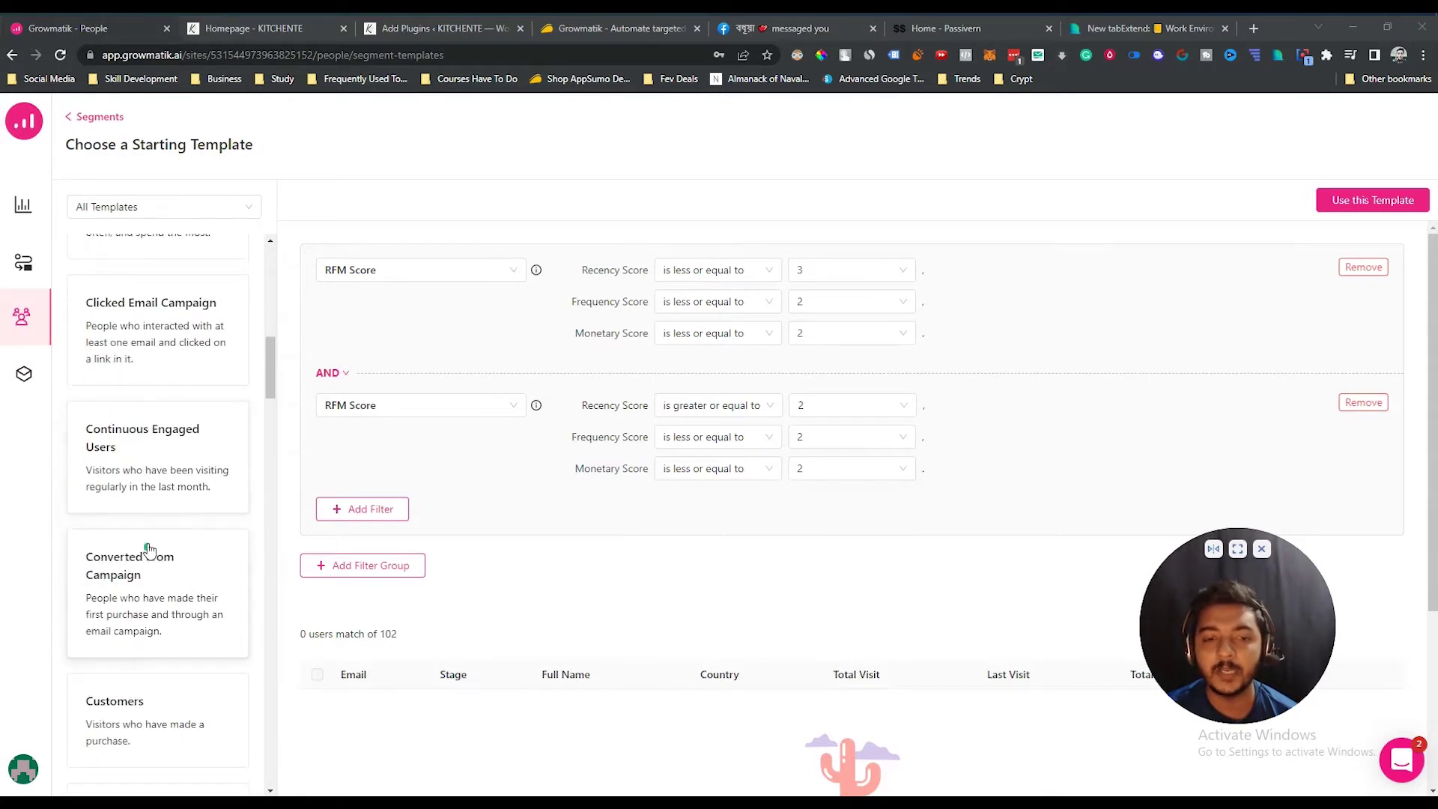
{"action": "scroll", "coordinate": [150, 592], "scroll_direction": "down", "scroll_amount": 12}
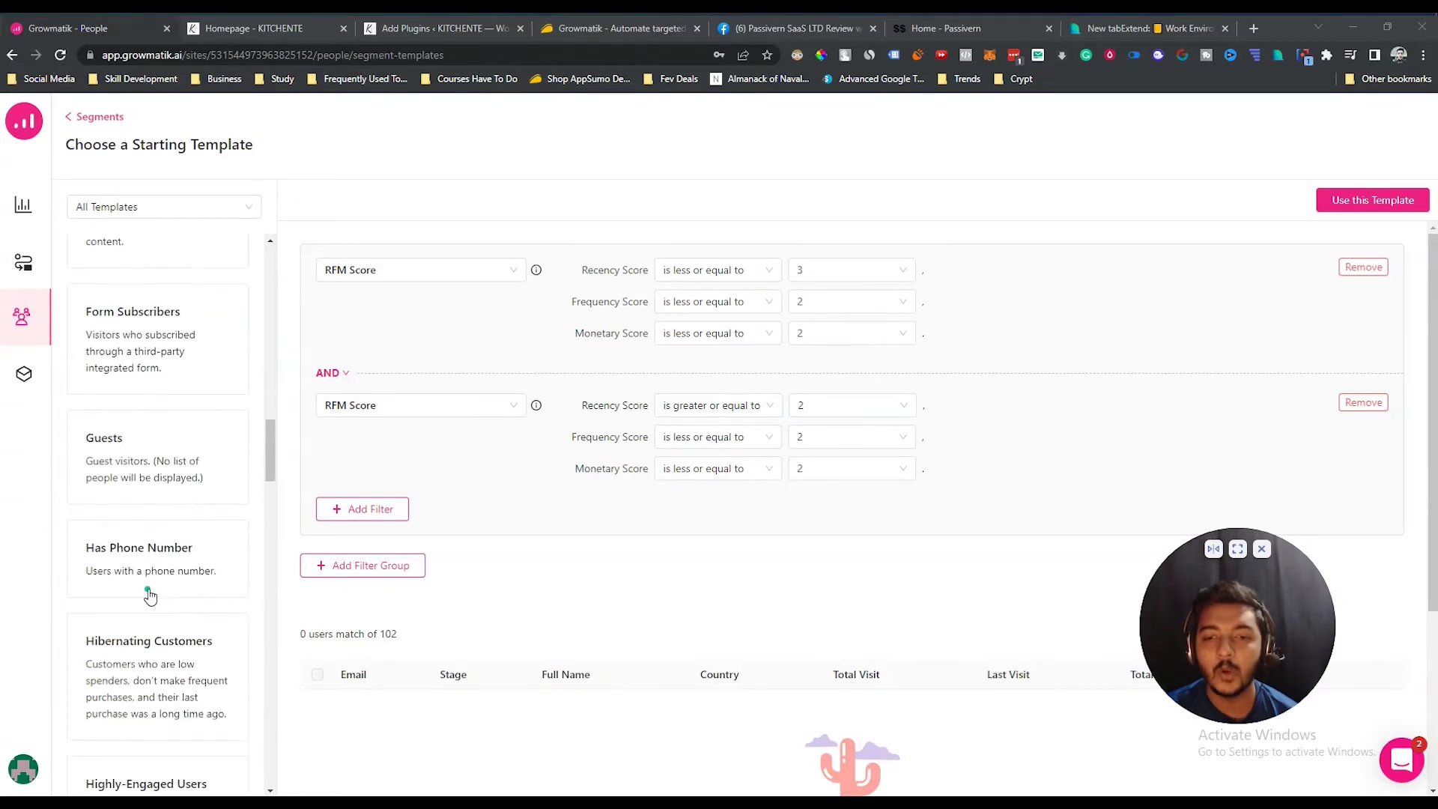
{"action": "scroll", "coordinate": [150, 595], "scroll_direction": "down", "scroll_amount": 5}
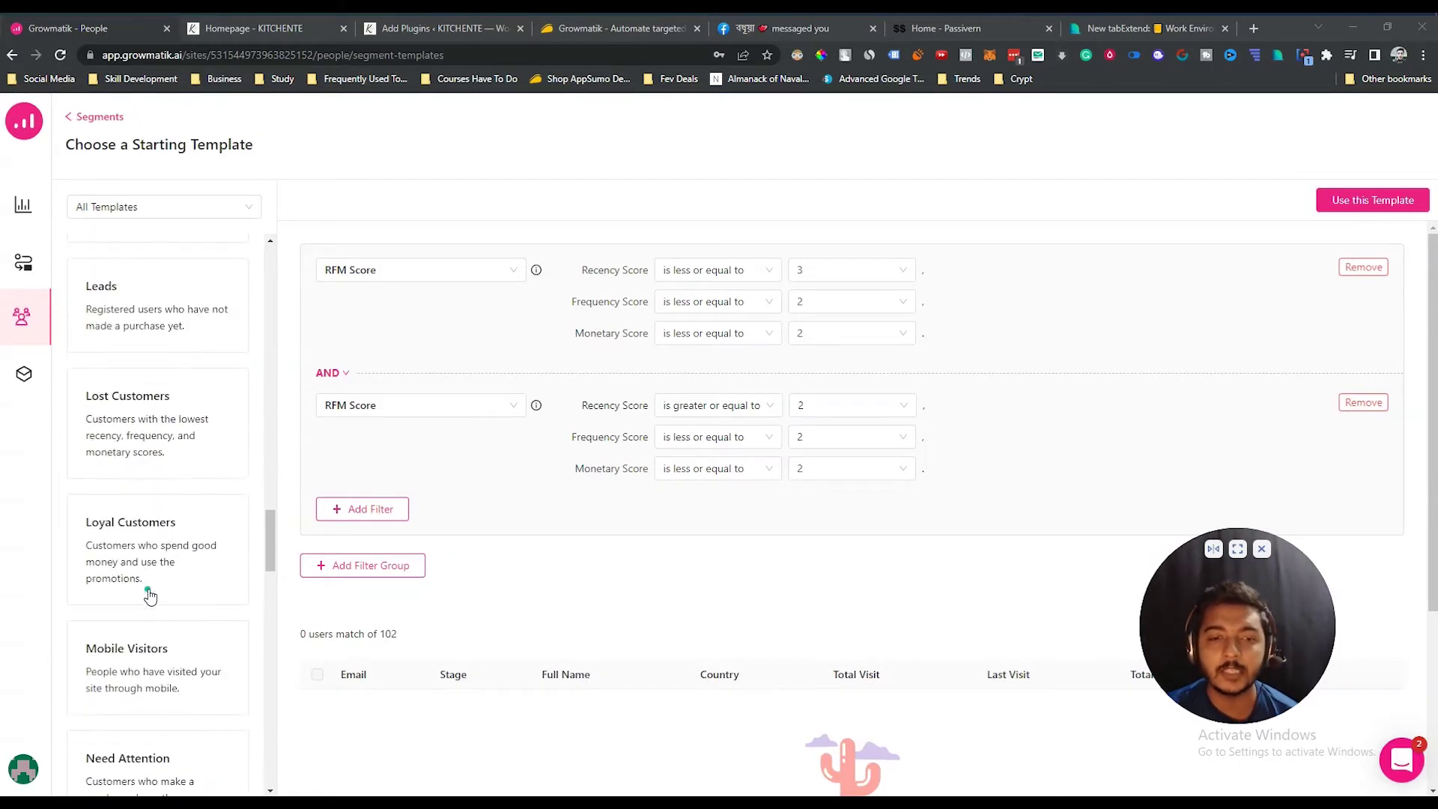
{"action": "left_click", "coordinate": [25, 310]}
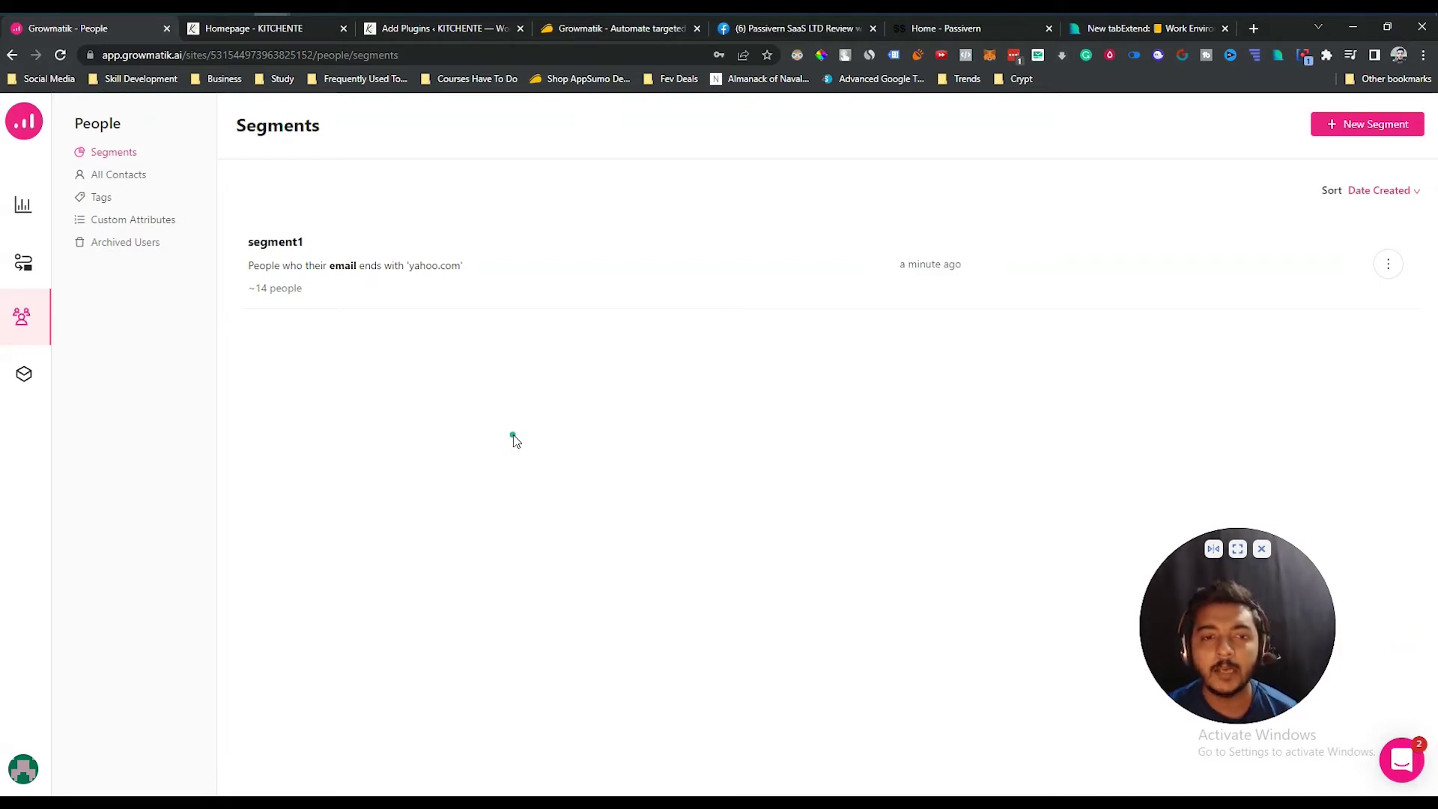
Step: View the automation rules page, and switch to Growmatik's AppSumo page to examine the product name and tagline
{"action": "left_click", "coordinate": [26, 272]}
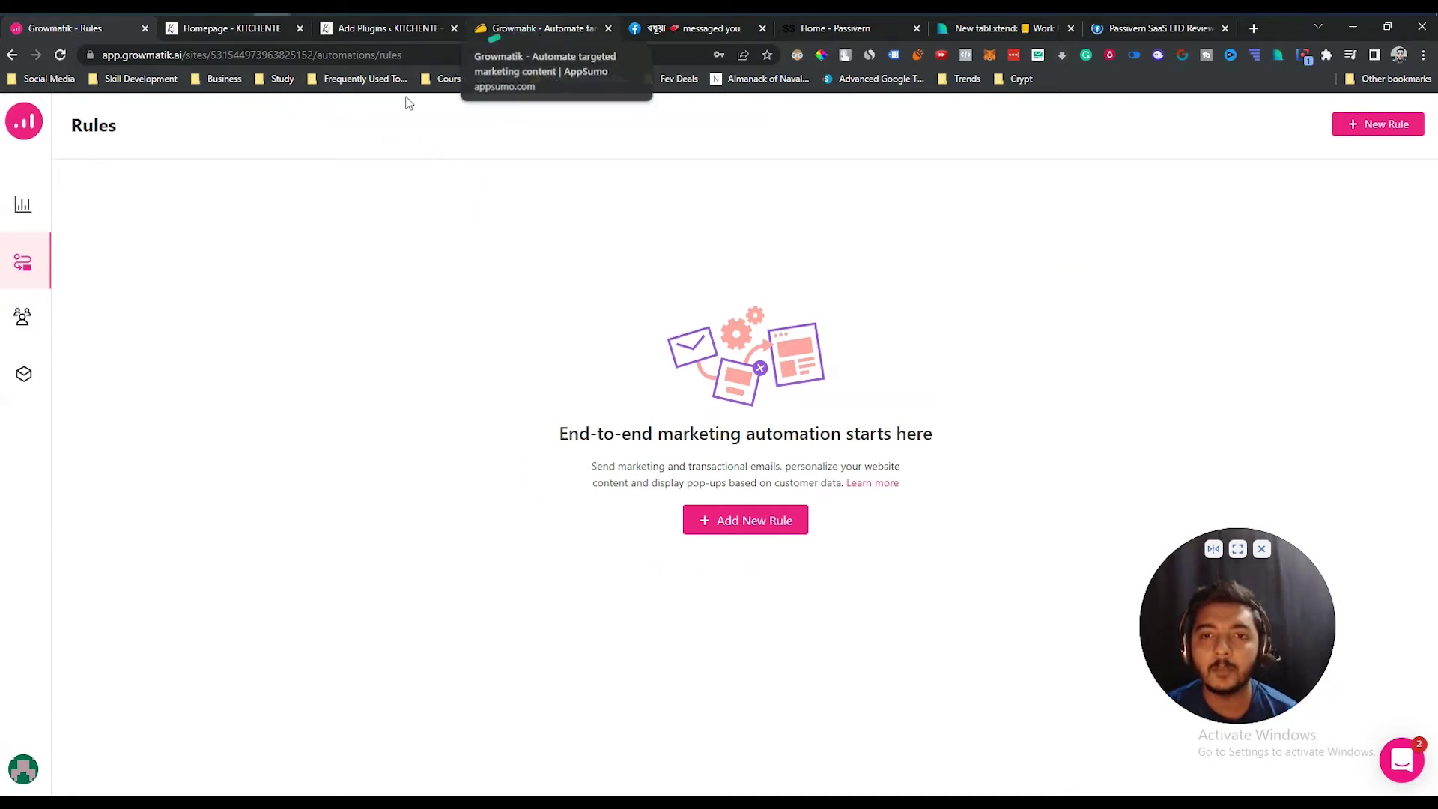
{"action": "left_click", "coordinate": [536, 31]}
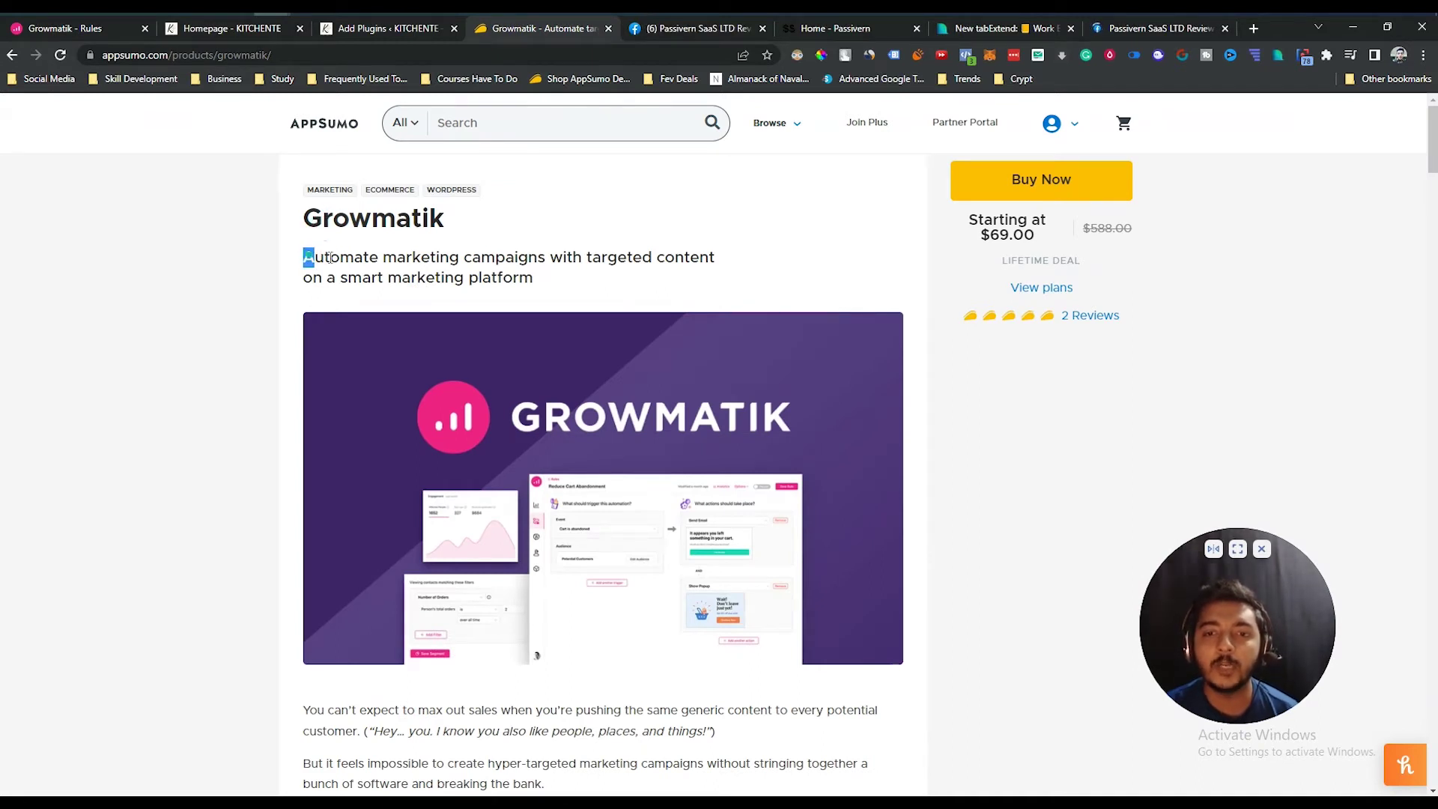
{"action": "left_click_drag", "start_coordinate": [331, 258], "coordinate": [556, 262]}
{"action": "double_click", "coordinate": [404, 213]}
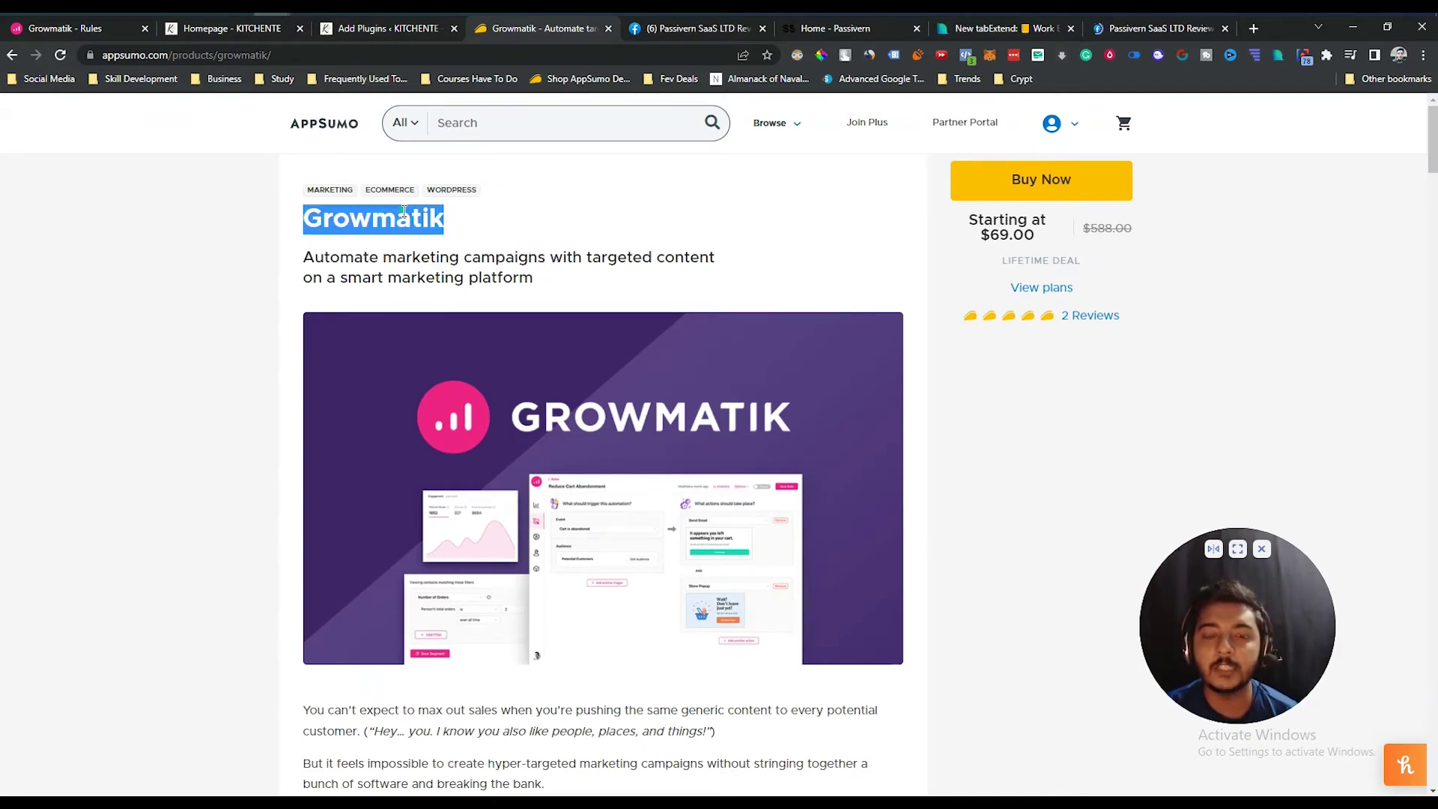
{"action": "left_click", "coordinate": [404, 213]}
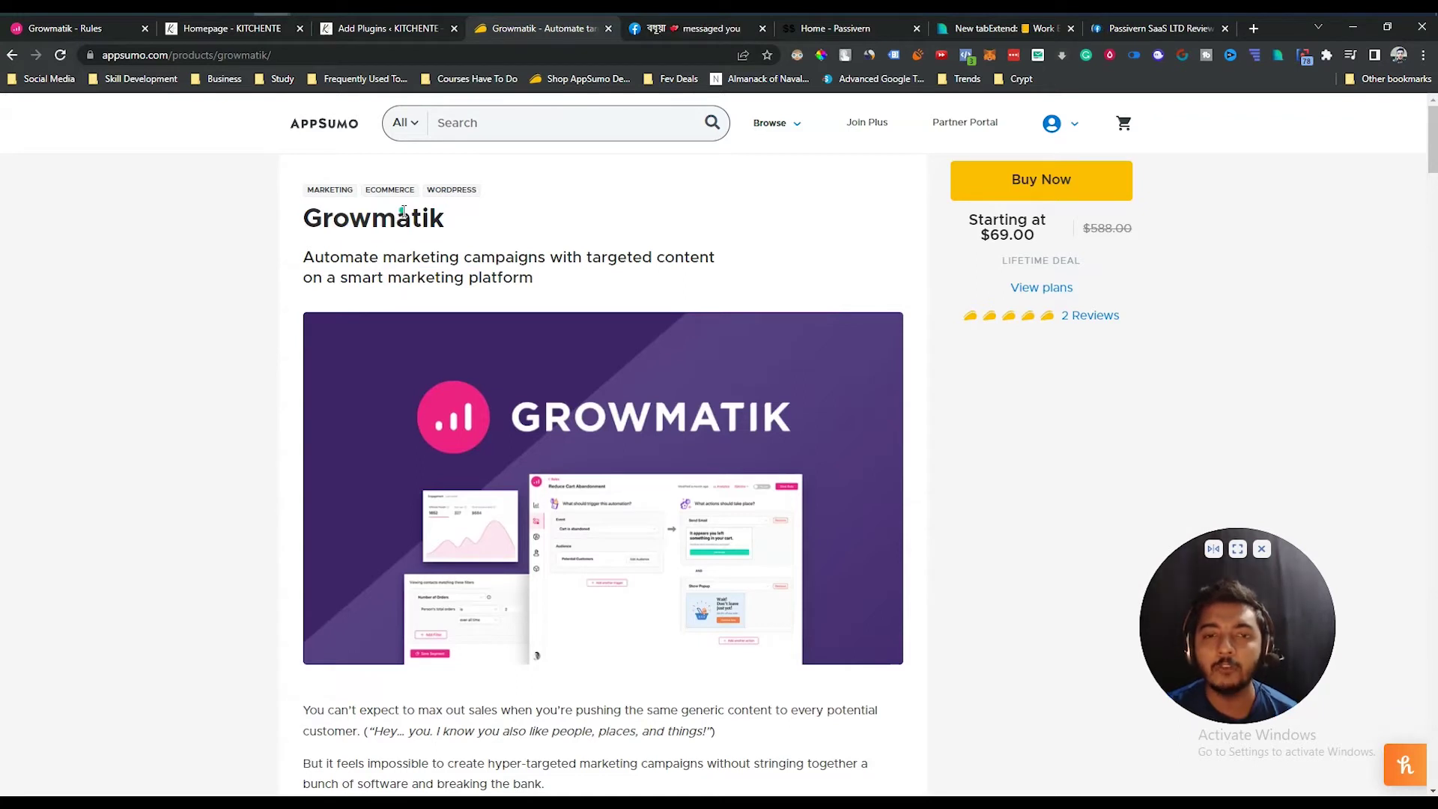
Step: Switch back to Growmatik's rules page and start a new automation rule from scratch
{"action": "key", "text": "ctrl+1"}
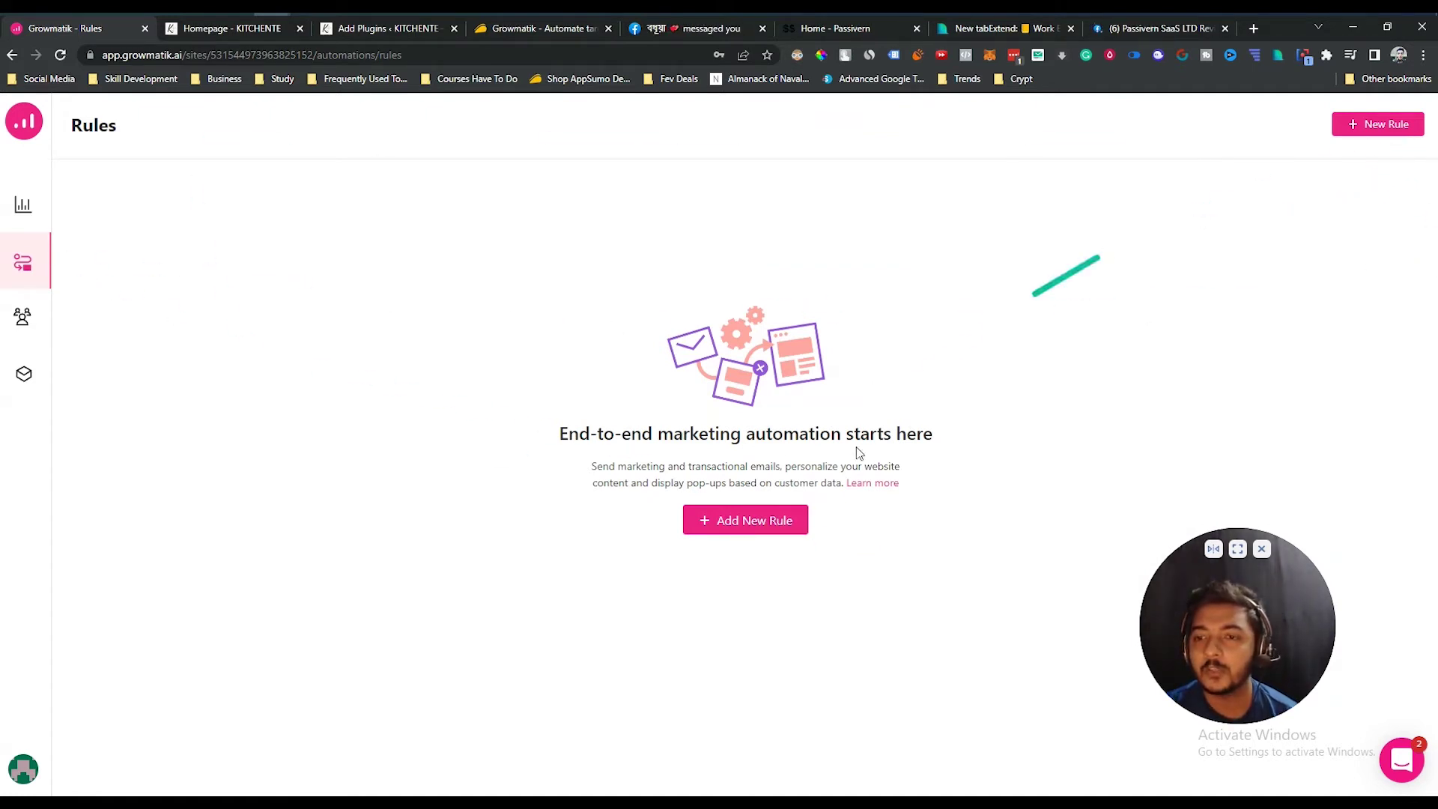
{"action": "left_click", "coordinate": [758, 537]}
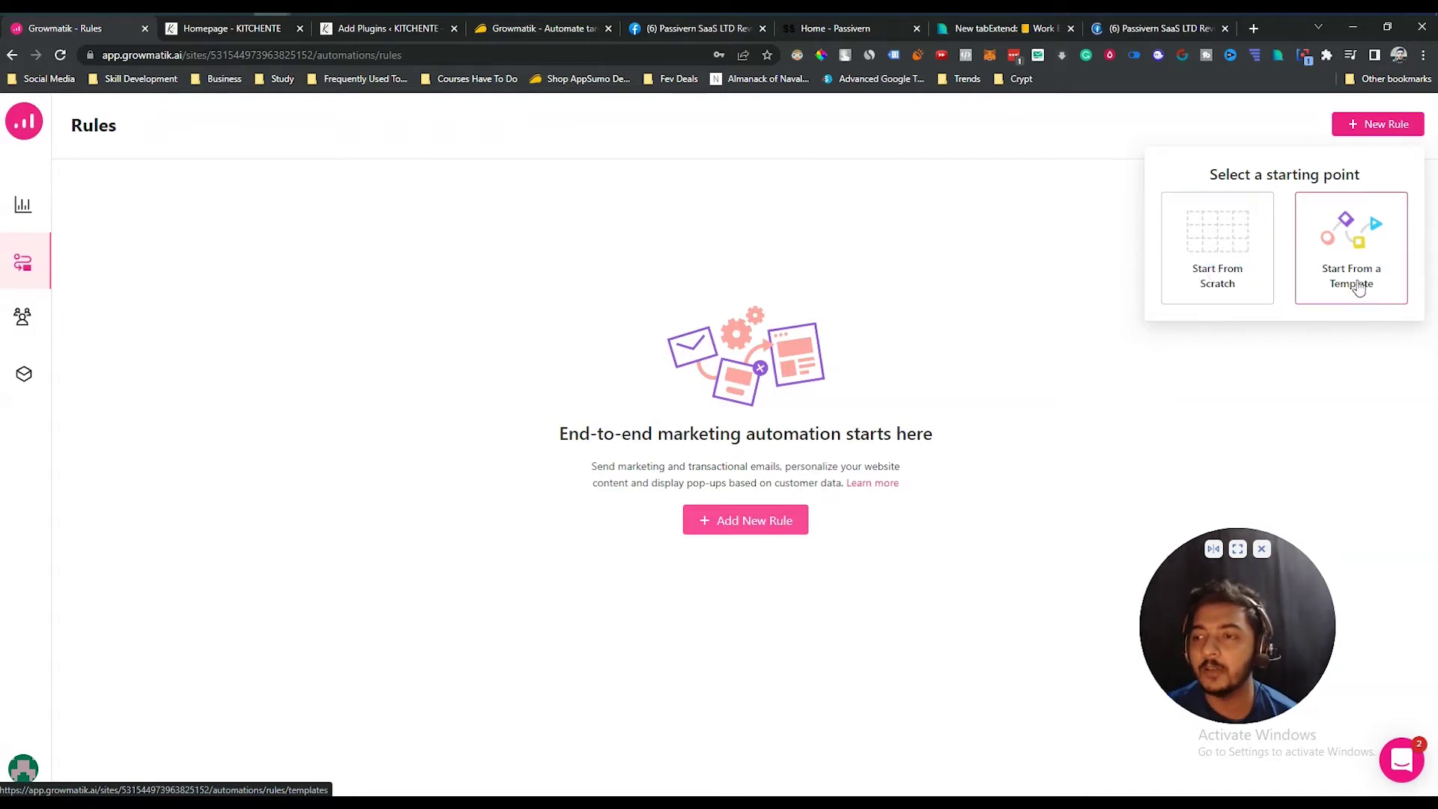
{"action": "left_click", "coordinate": [1202, 249]}
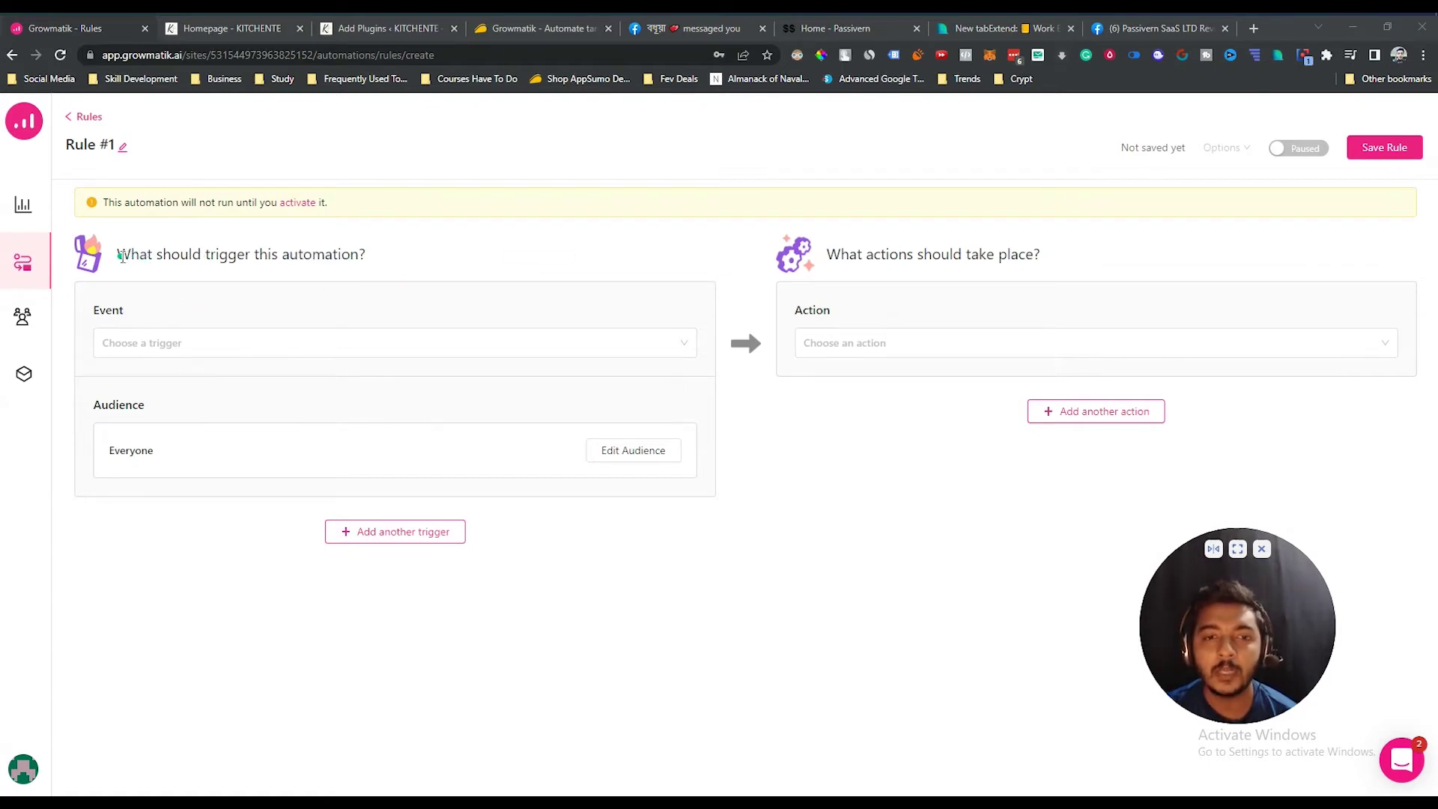
Step: Examine the new rule's two sections, which cover what triggers the automation and what actions take place
{"action": "left_click_drag", "start_coordinate": [118, 255], "coordinate": [370, 256]}
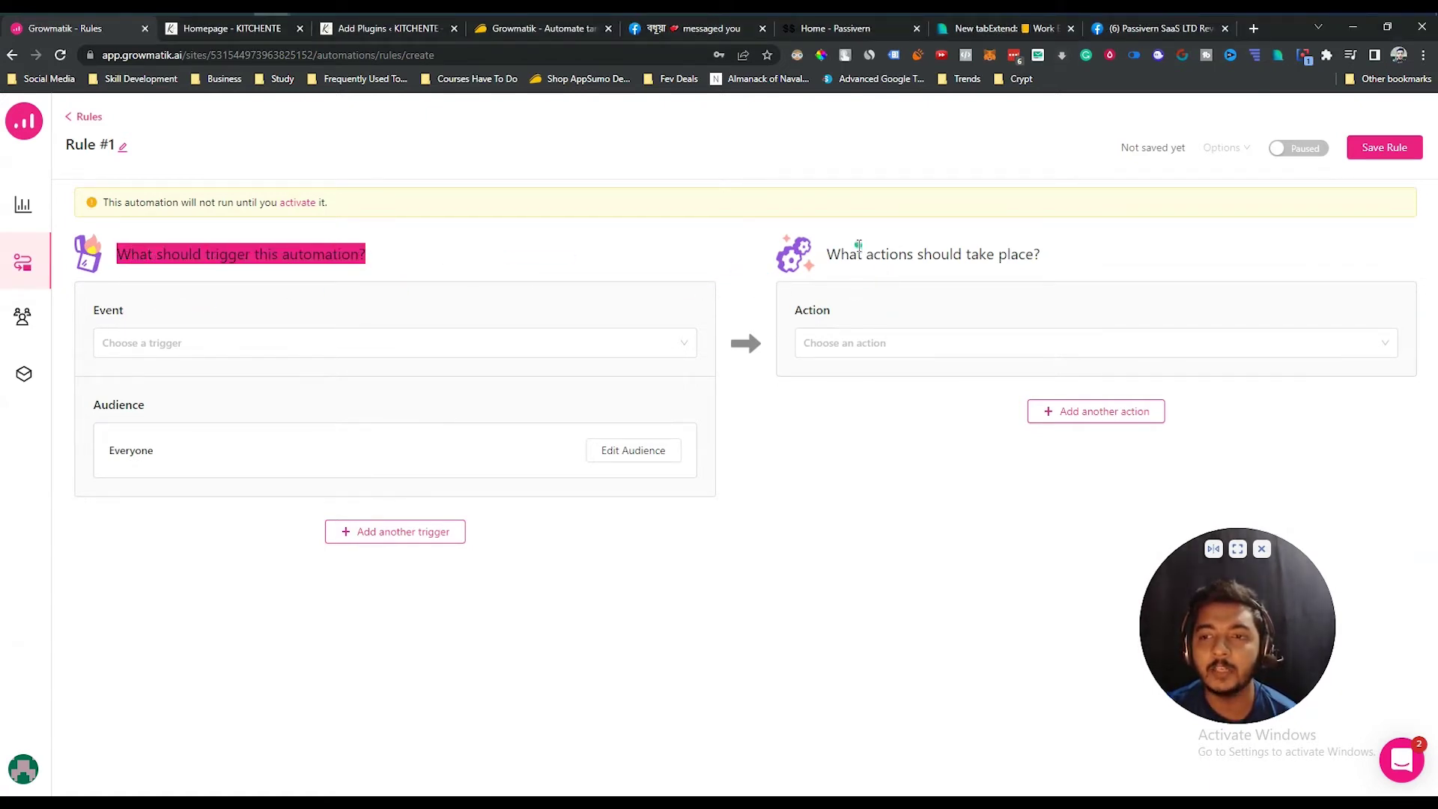
{"action": "left_click_drag", "start_coordinate": [859, 245], "coordinate": [977, 246]}
{"action": "left_click", "coordinate": [276, 246]}
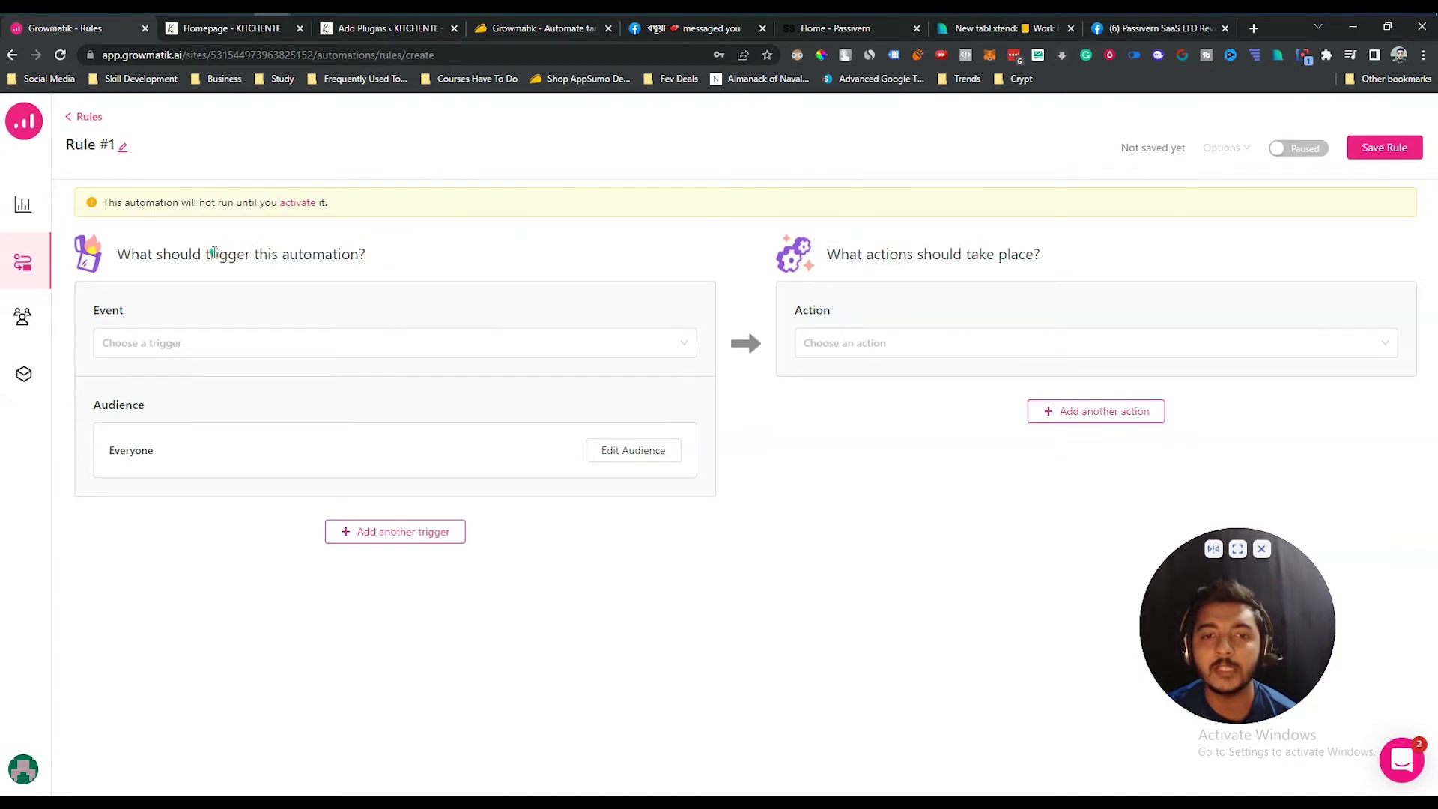
{"action": "left_click_drag", "start_coordinate": [214, 253], "coordinate": [253, 254]}
{"action": "left_click", "coordinate": [888, 254]}
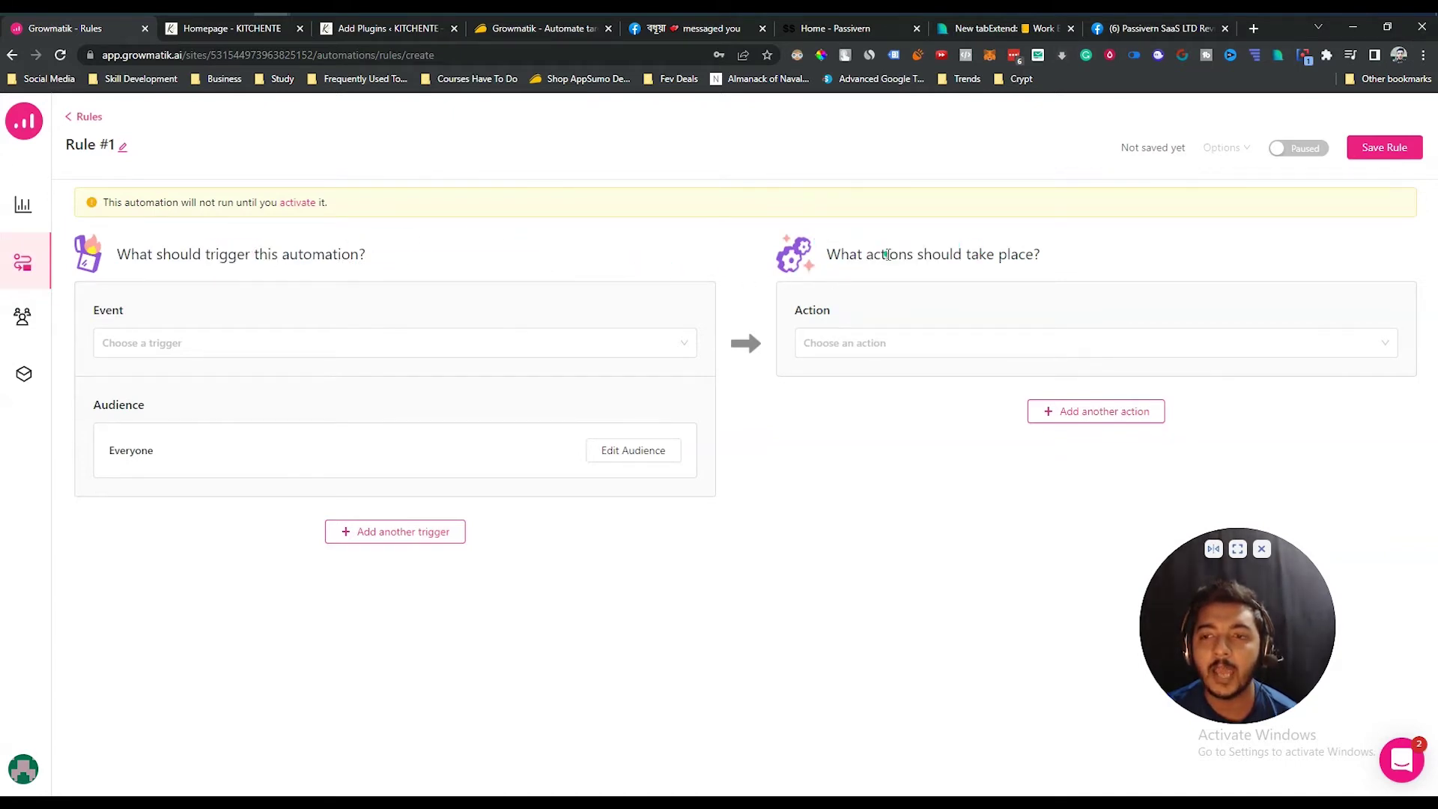
{"action": "double_click", "coordinate": [888, 255]}
{"action": "double_click", "coordinate": [225, 253]}
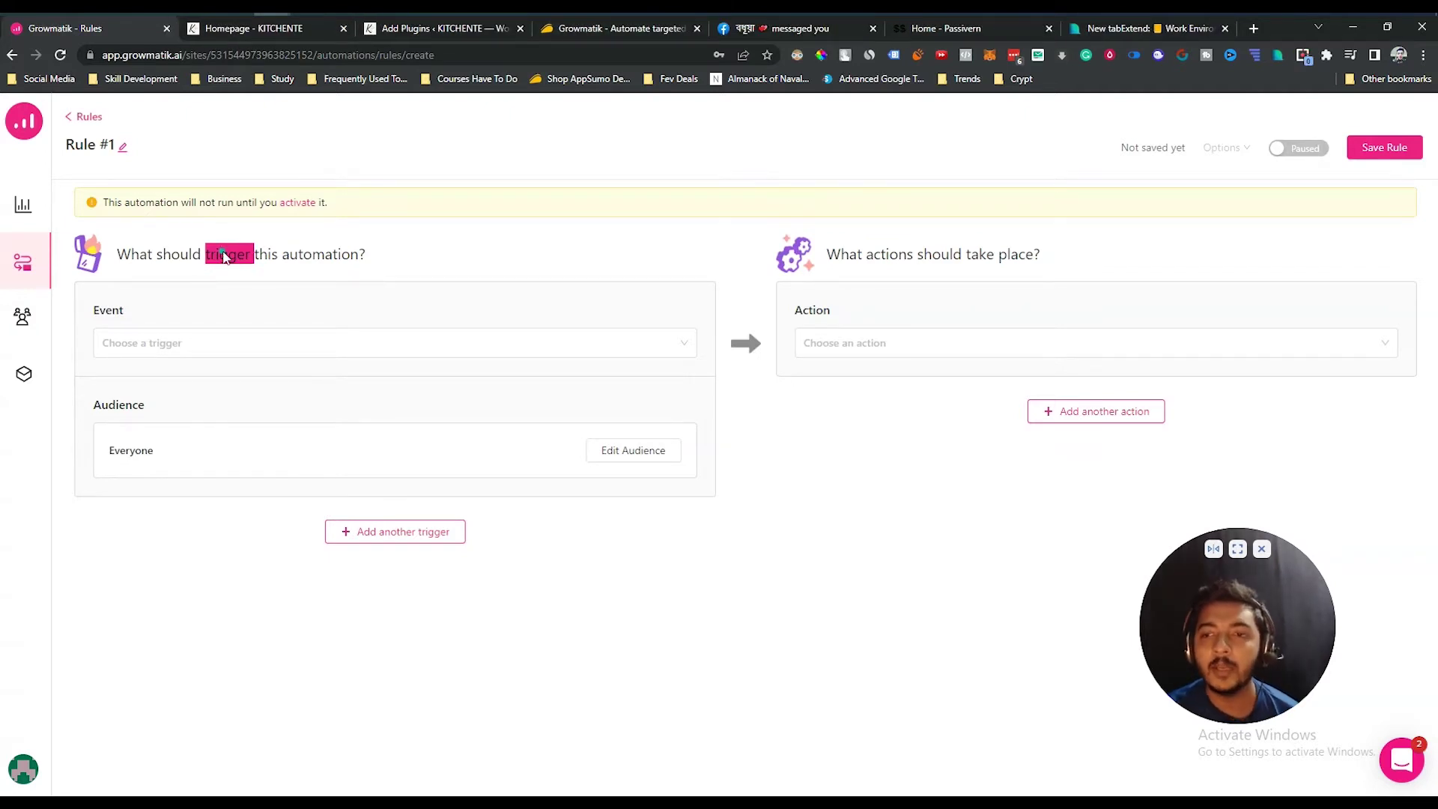
{"action": "double_click", "coordinate": [903, 248]}
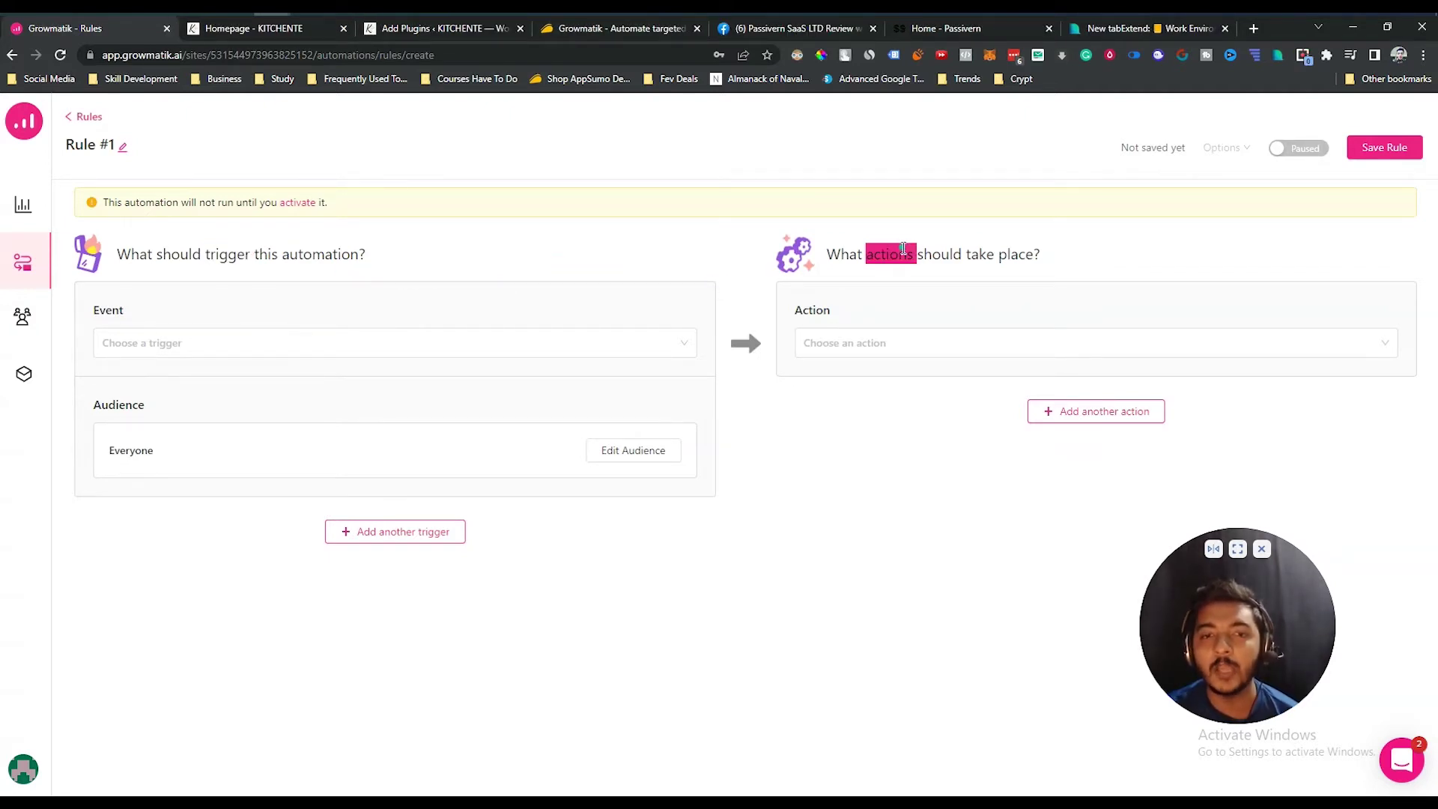
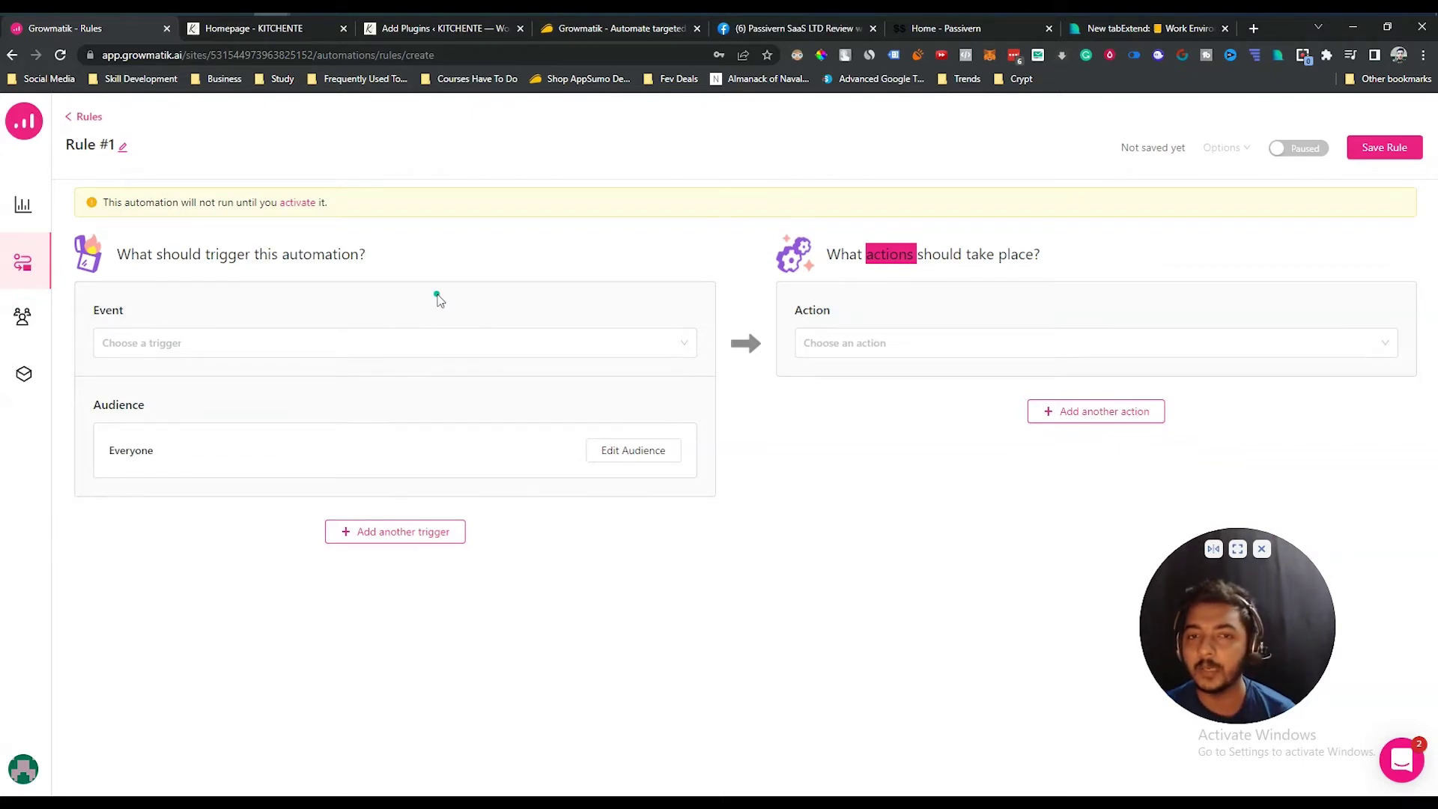
Step: Set the rule's trigger event to Traffic Source, under the on-site website activity events
{"action": "left_click", "coordinate": [259, 339]}
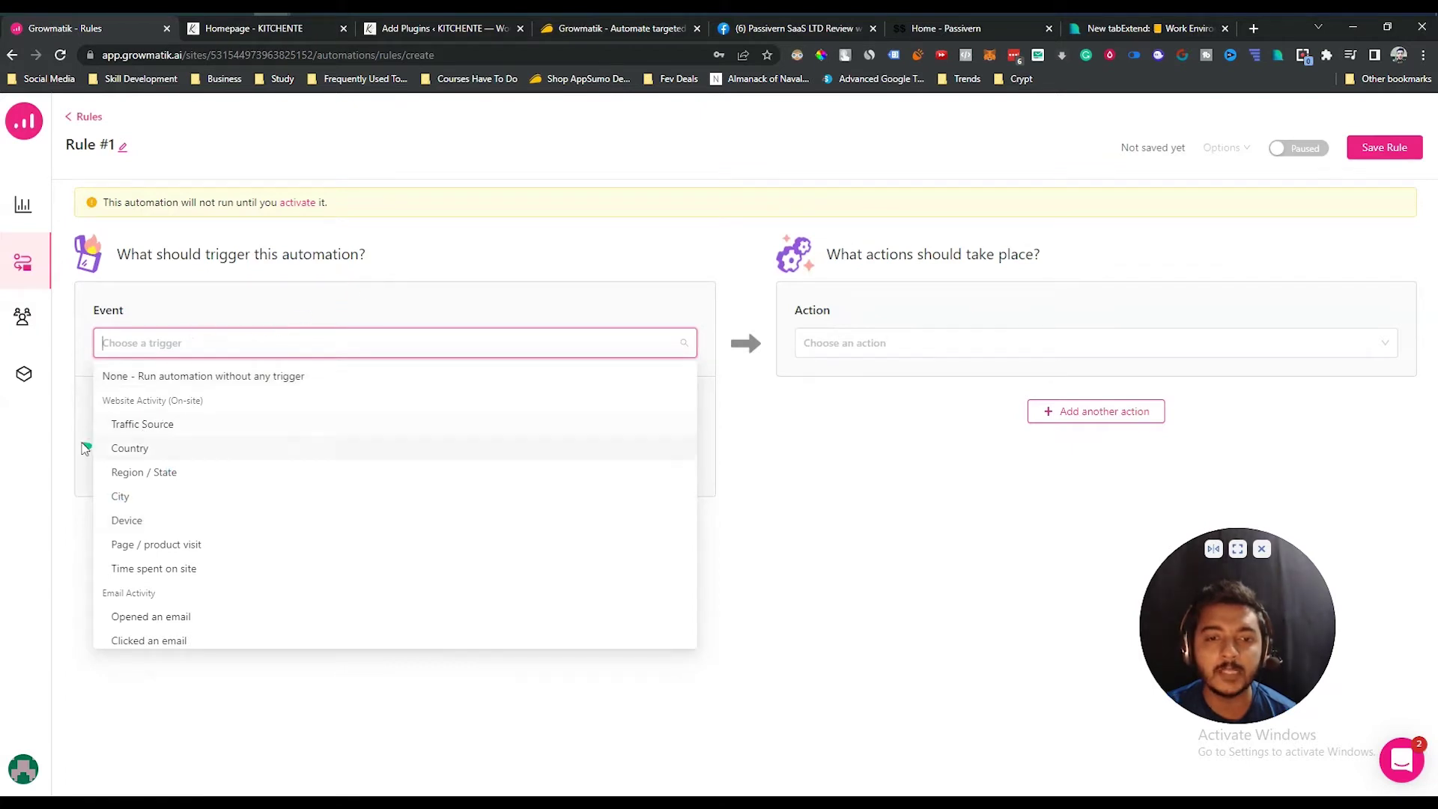
{"action": "left_click", "coordinate": [150, 424]}
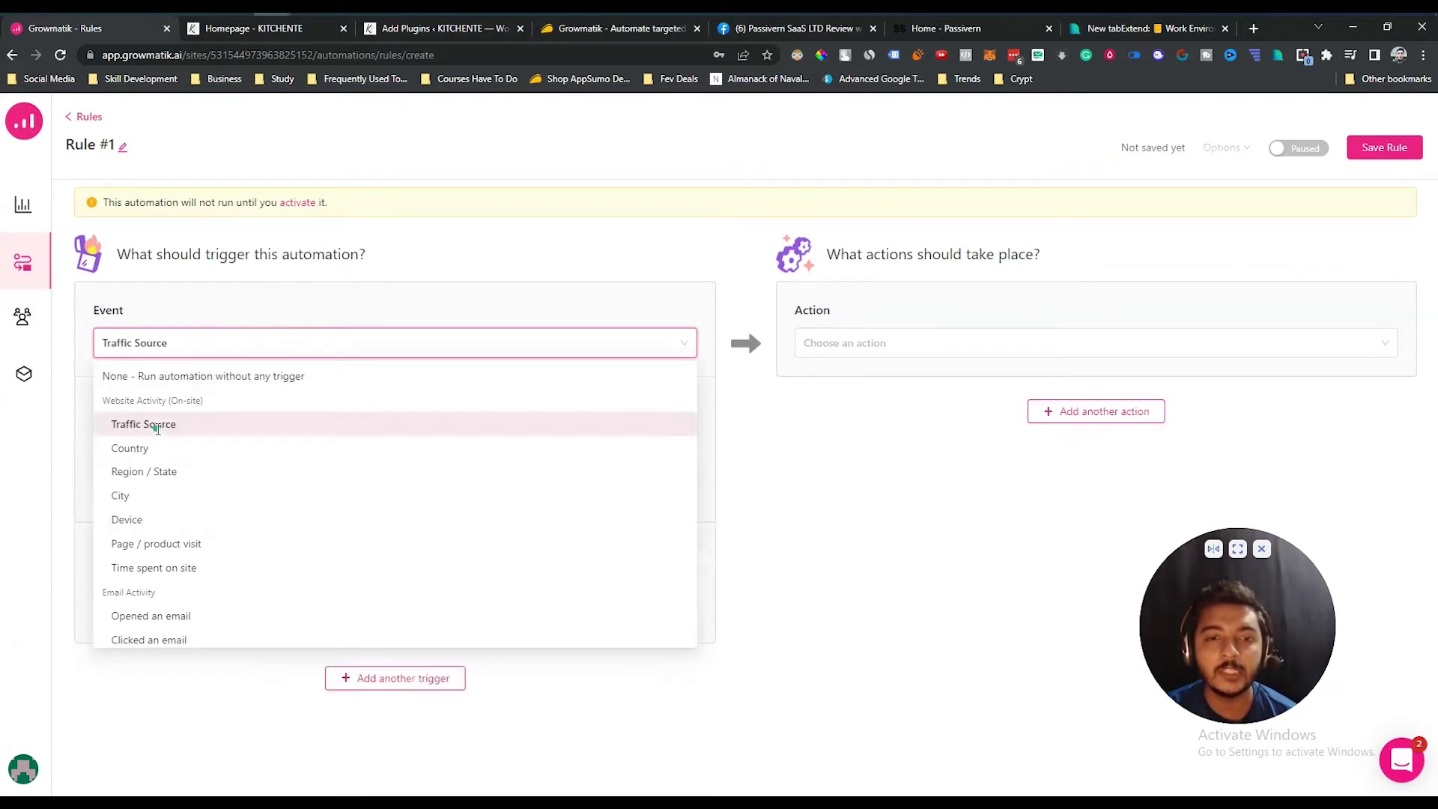
{"action": "left_click", "coordinate": [148, 341]}
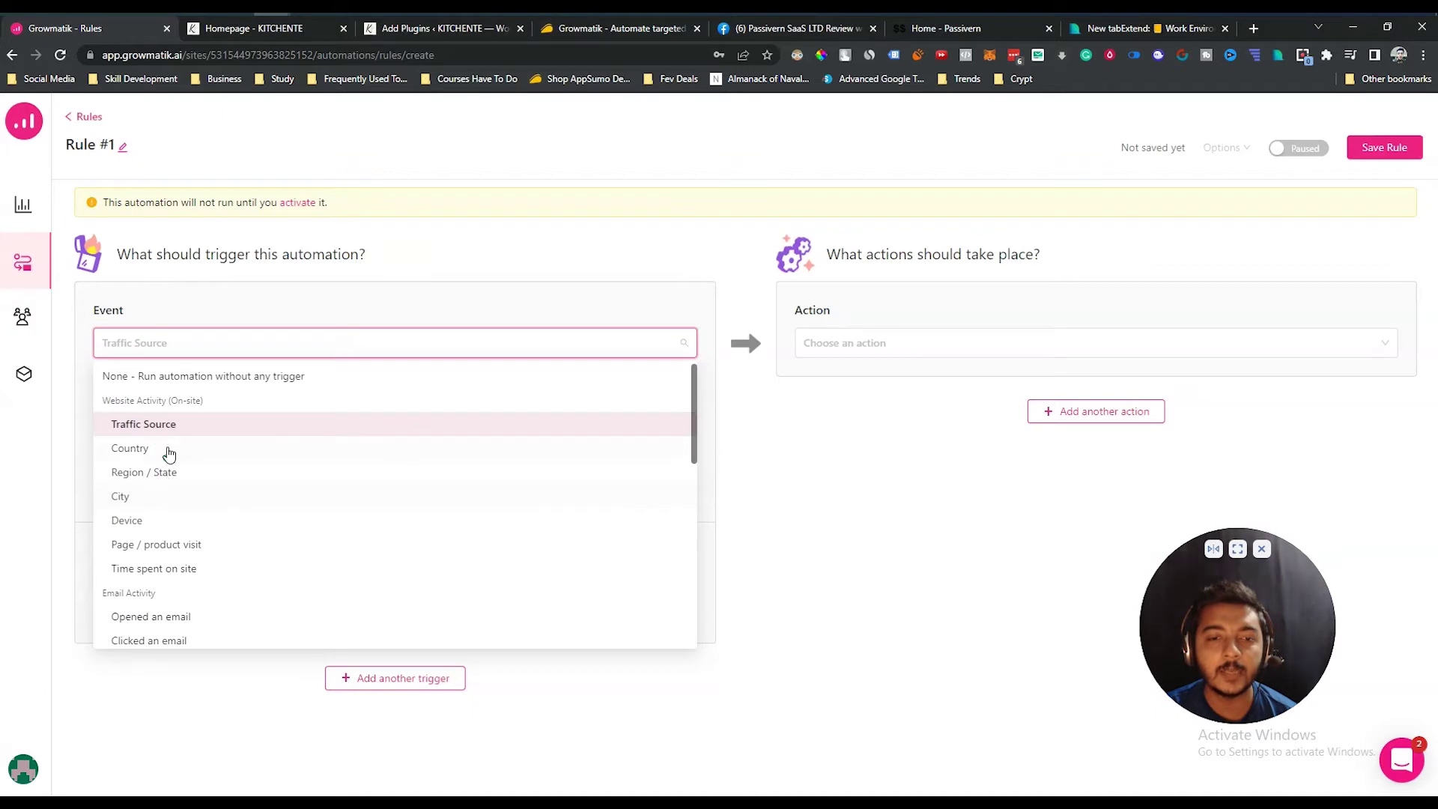
{"action": "scroll", "coordinate": [173, 487], "scroll_direction": "down", "scroll_amount": 3}
{"action": "scroll", "coordinate": [174, 502], "scroll_direction": "up", "scroll_amount": 3}
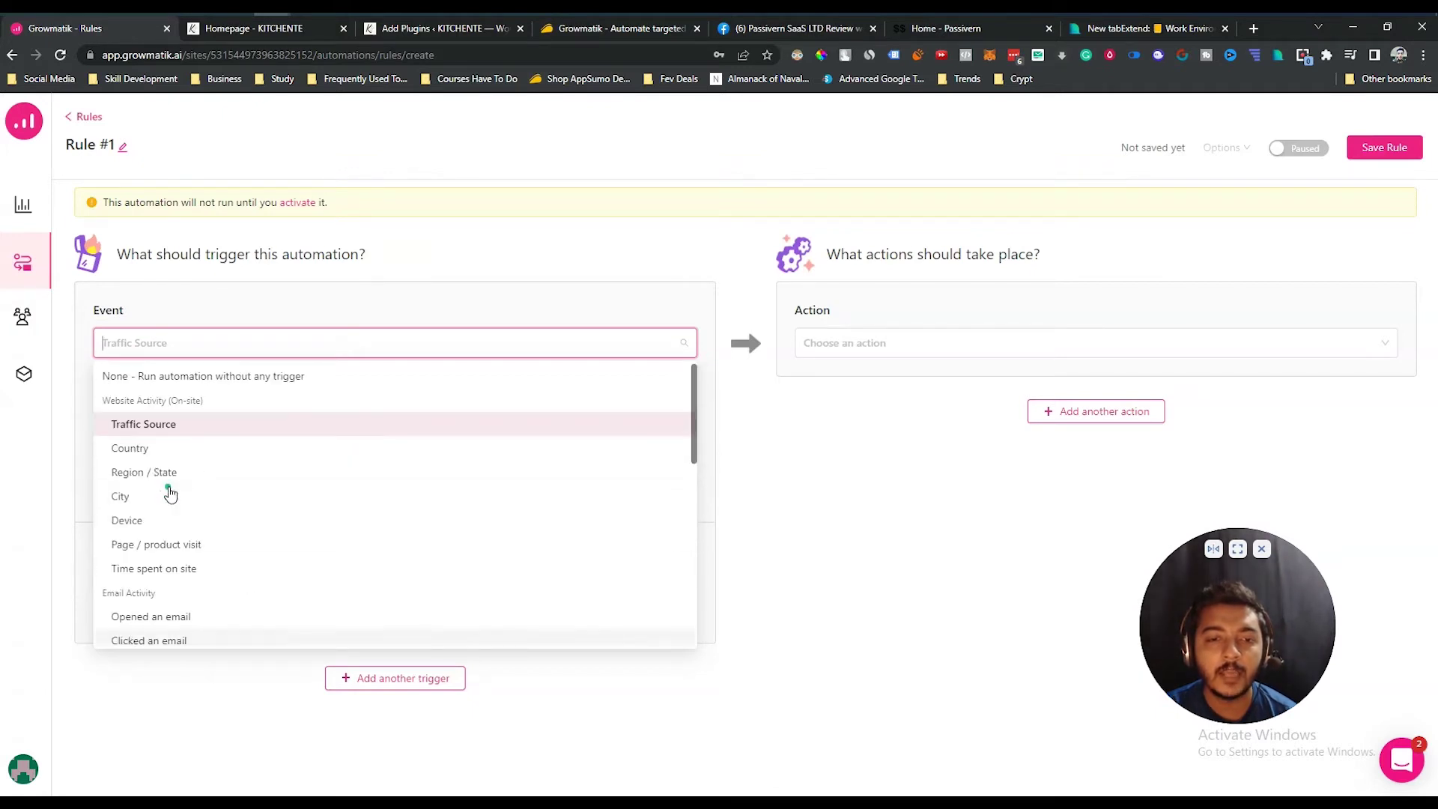
{"action": "left_click", "coordinate": [143, 427]}
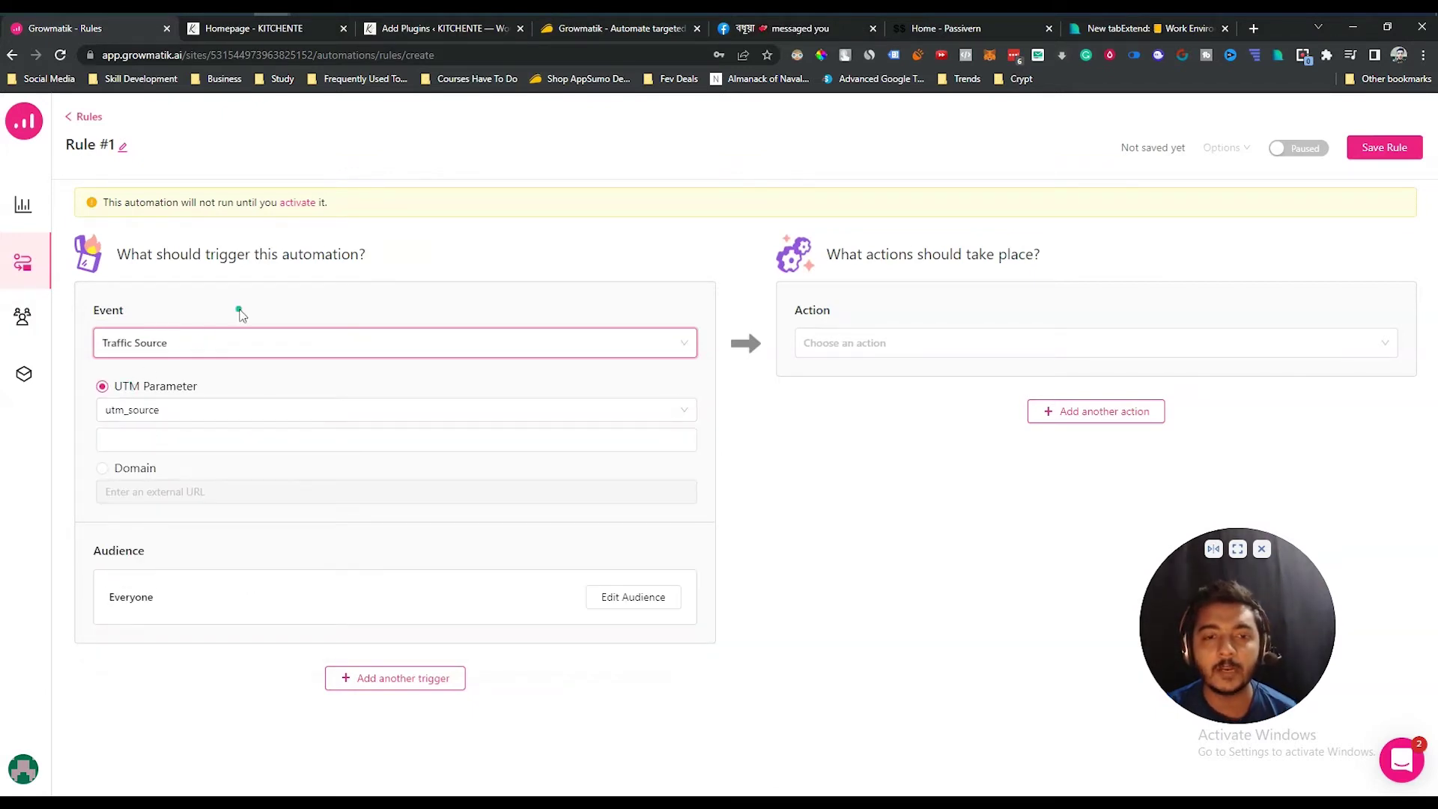
Step: Make the traffic source trigger match by domain instead of UTM parameter, and add facebook.com as the external URL
{"action": "left_click", "coordinate": [104, 470]}
{"action": "left_click", "coordinate": [118, 483]}
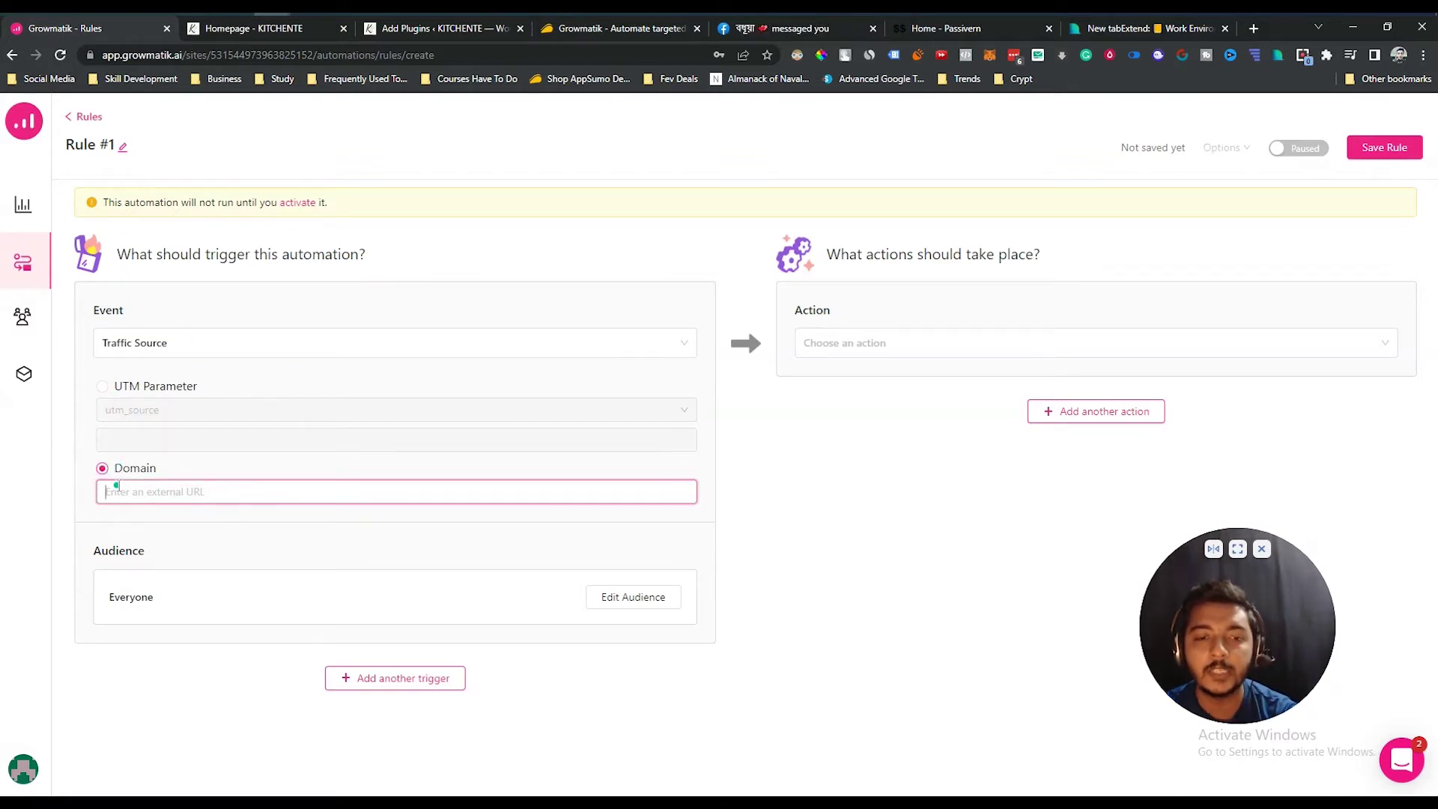
{"action": "type", "text": "faceboo"}
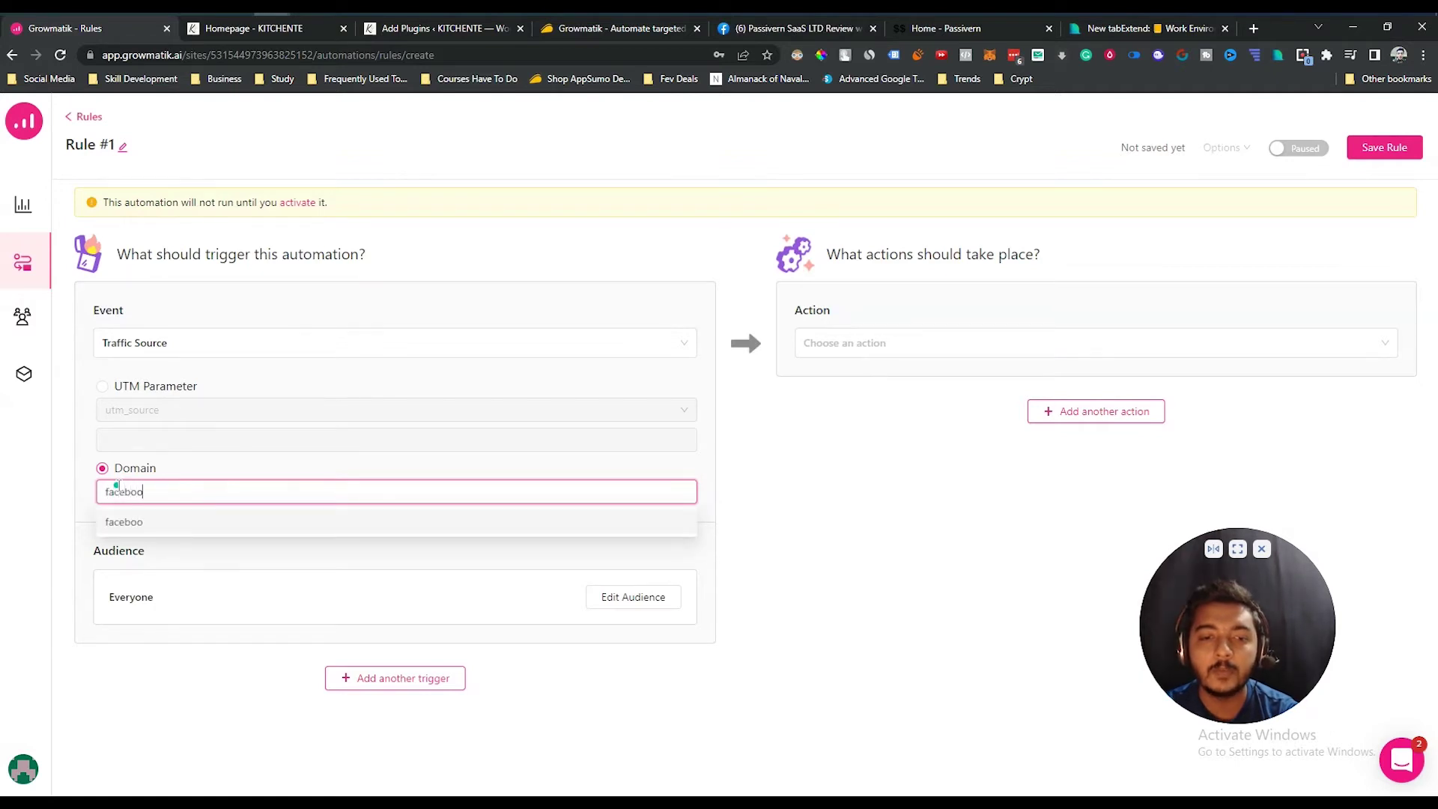
{"action": "type", "text": "k.com"}
{"action": "key", "text": "Return"}
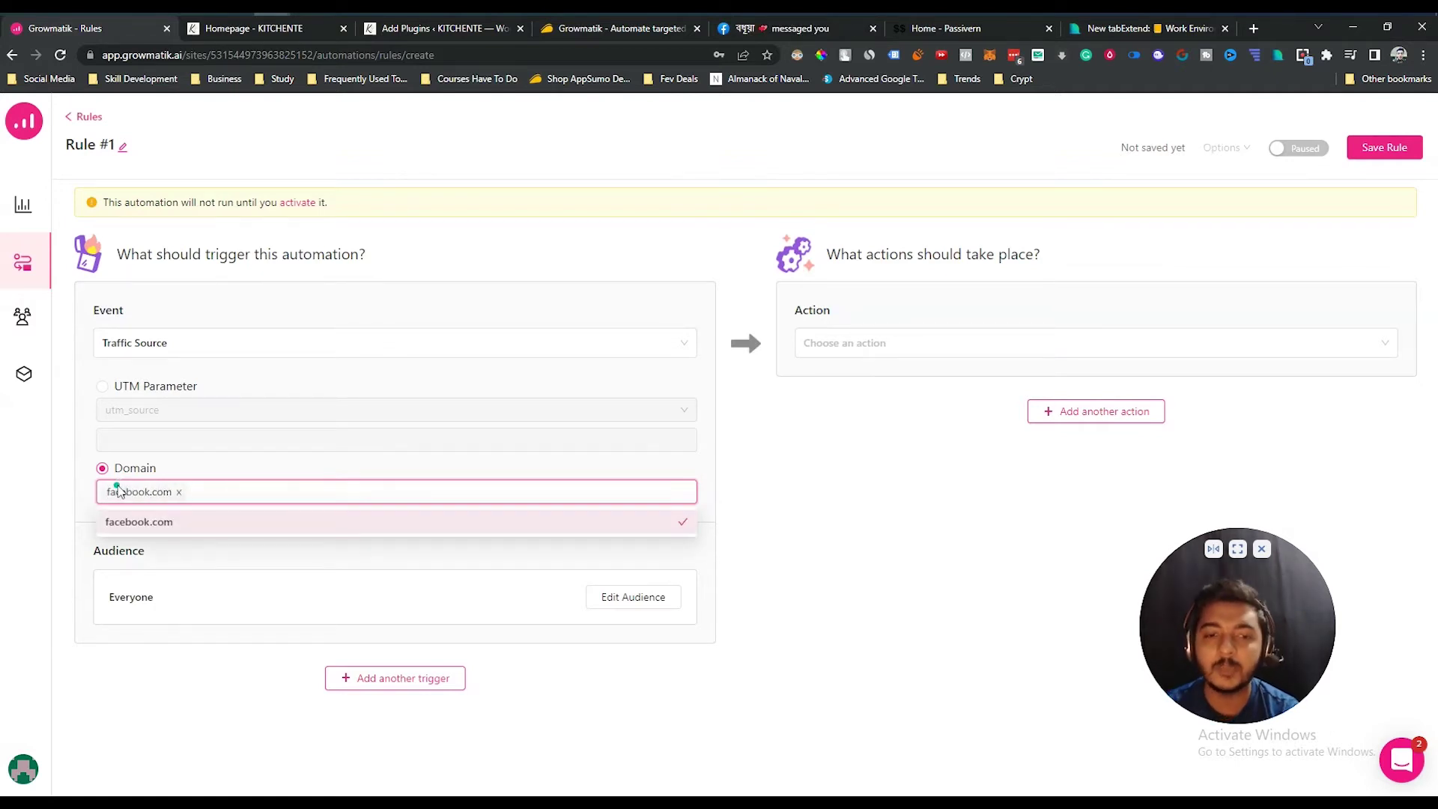
{"action": "left_click", "coordinate": [842, 487]}
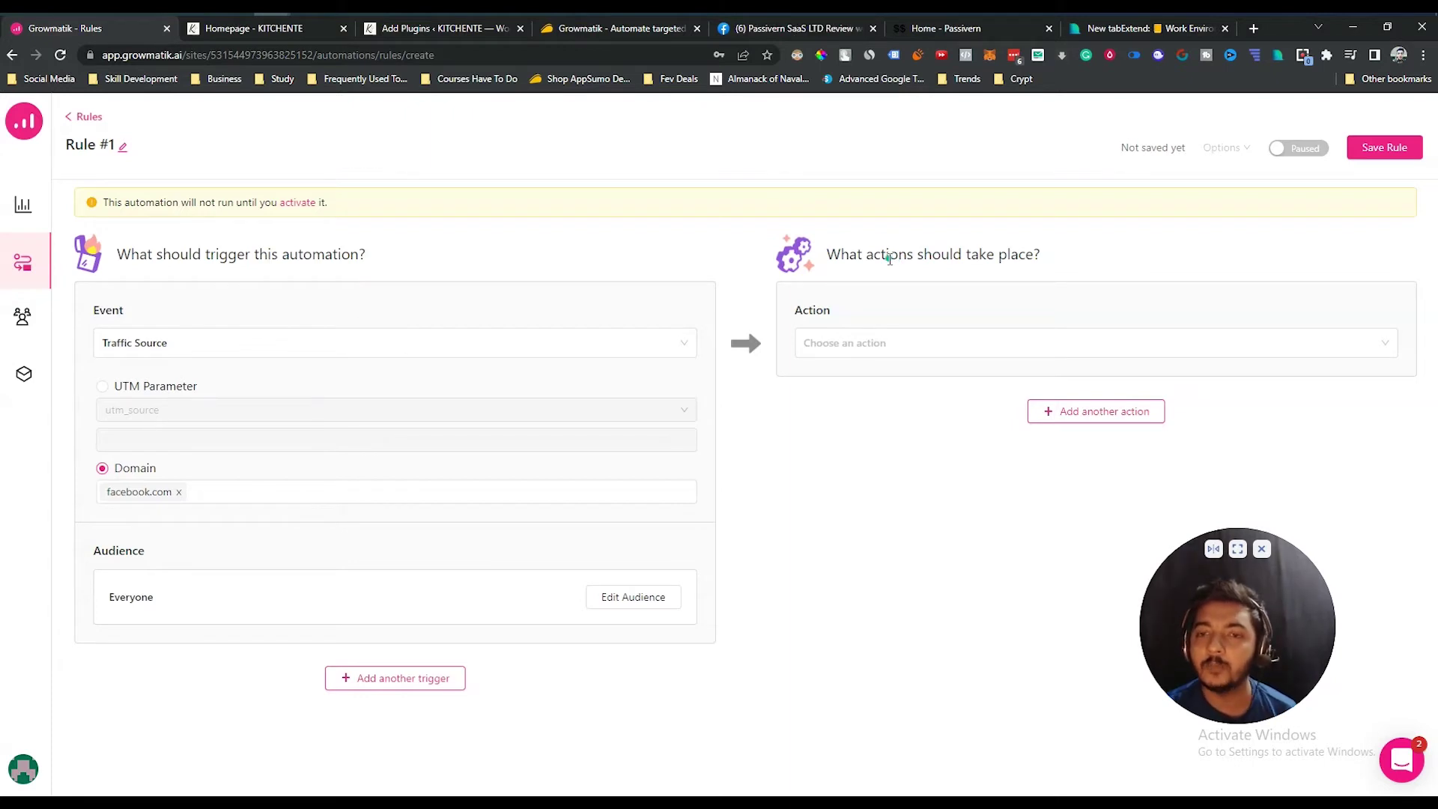
Step: Review the facebook.com trigger against the action section, and look through the available on-site and off-site actions without choosing one
{"action": "double_click", "coordinate": [225, 254]}
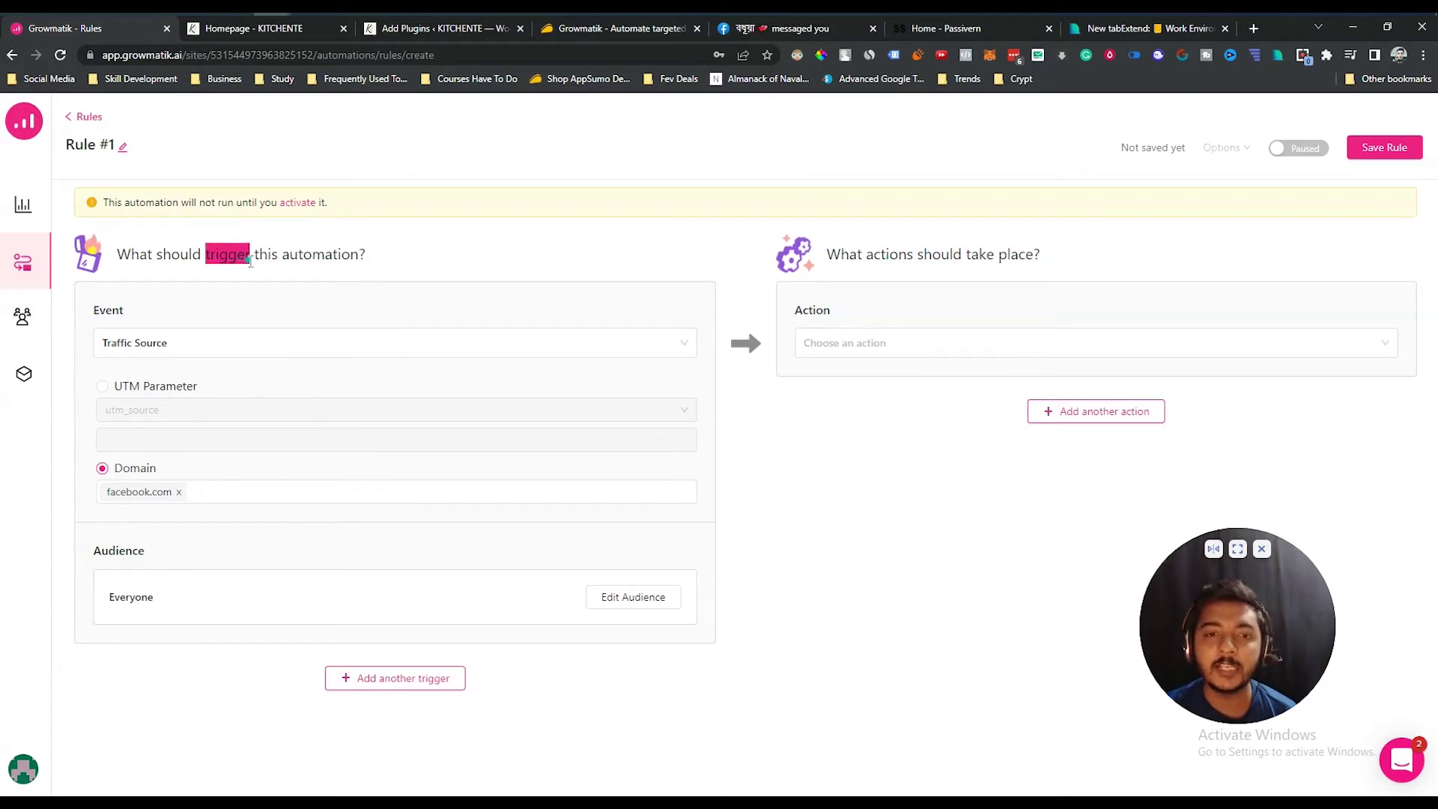
{"action": "left_click", "coordinate": [153, 500]}
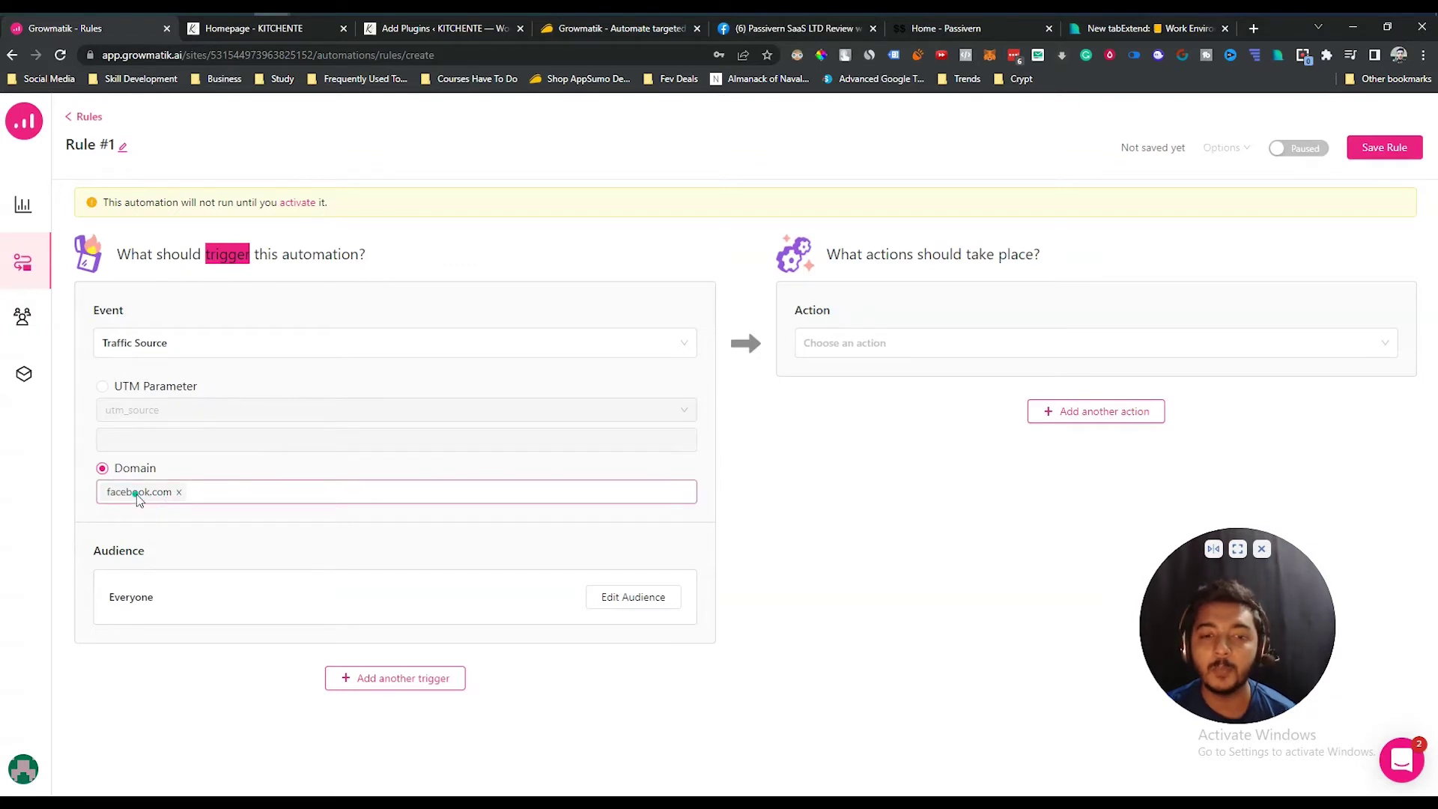
{"action": "left_click", "coordinate": [223, 256]}
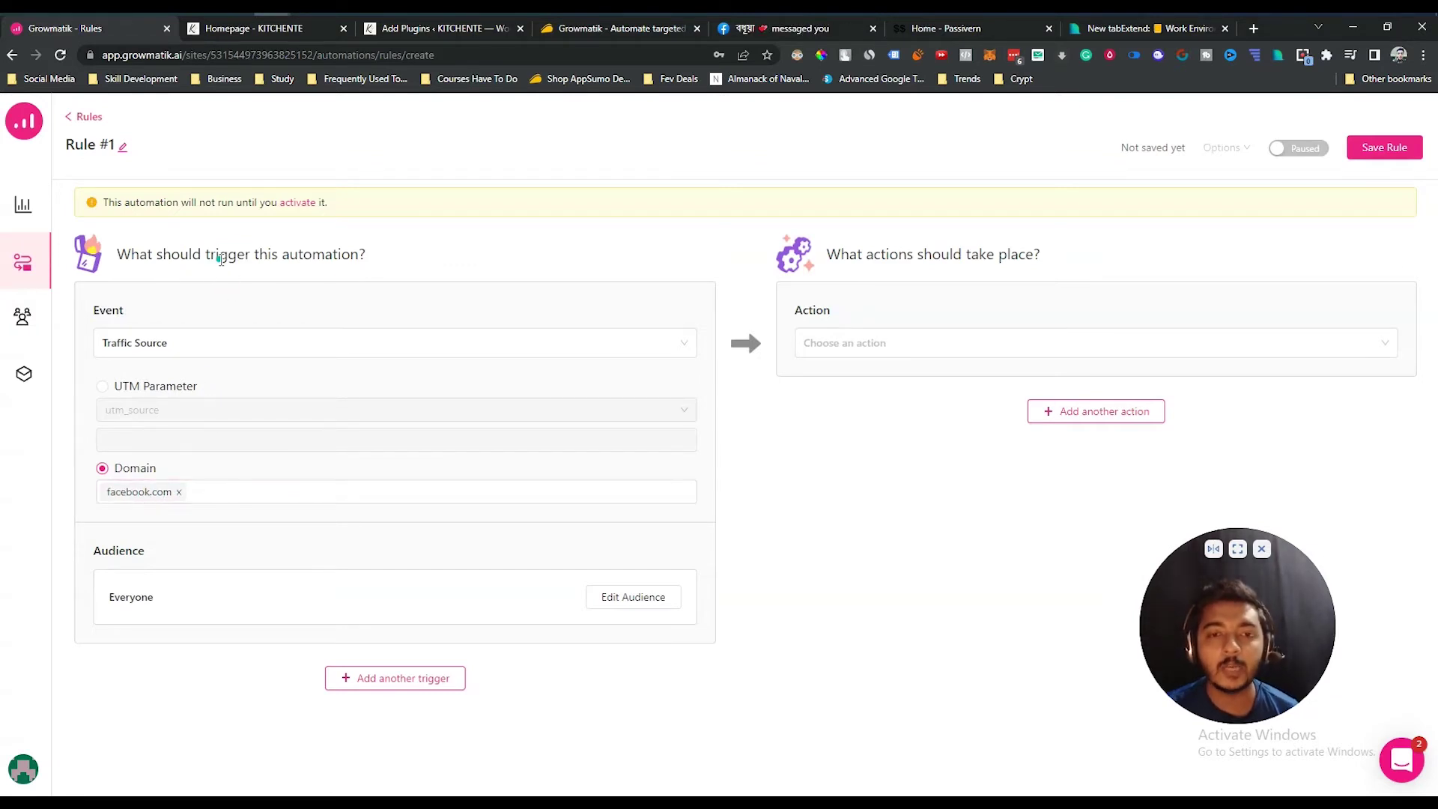
{"action": "double_click", "coordinate": [221, 256]}
{"action": "left_click", "coordinate": [104, 318]}
{"action": "double_click", "coordinate": [105, 314]}
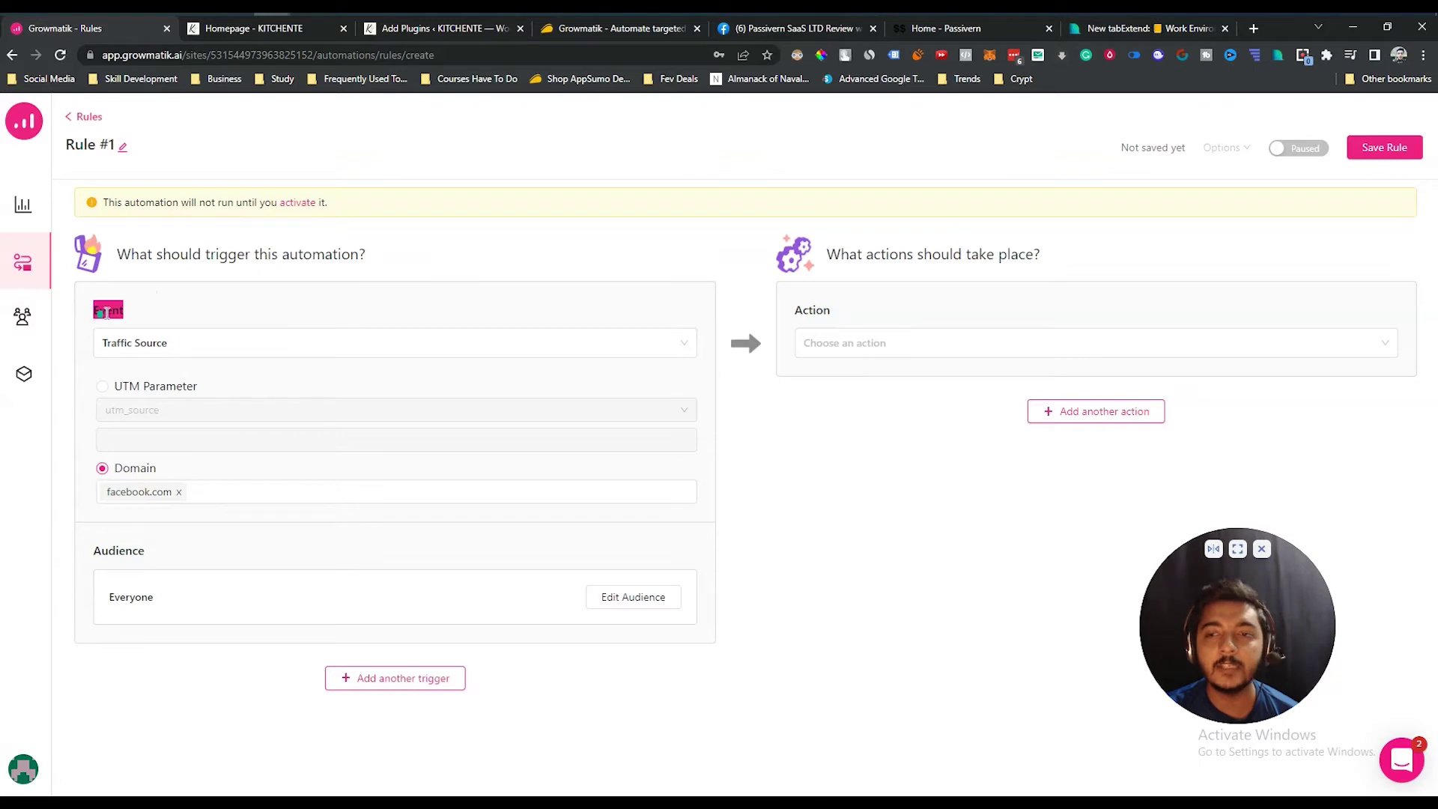
{"action": "left_click", "coordinate": [888, 338]}
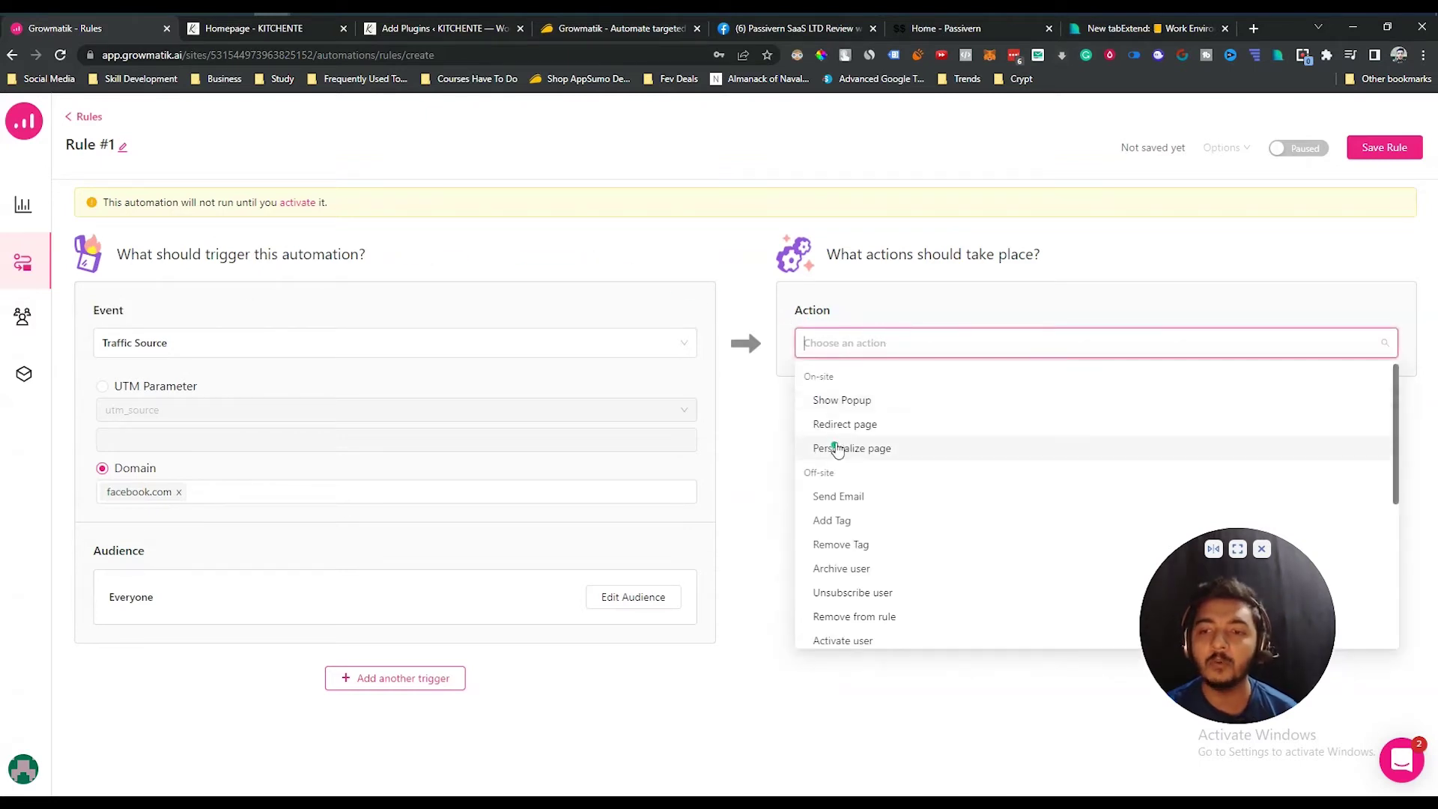
{"action": "left_click", "coordinate": [711, 243]}
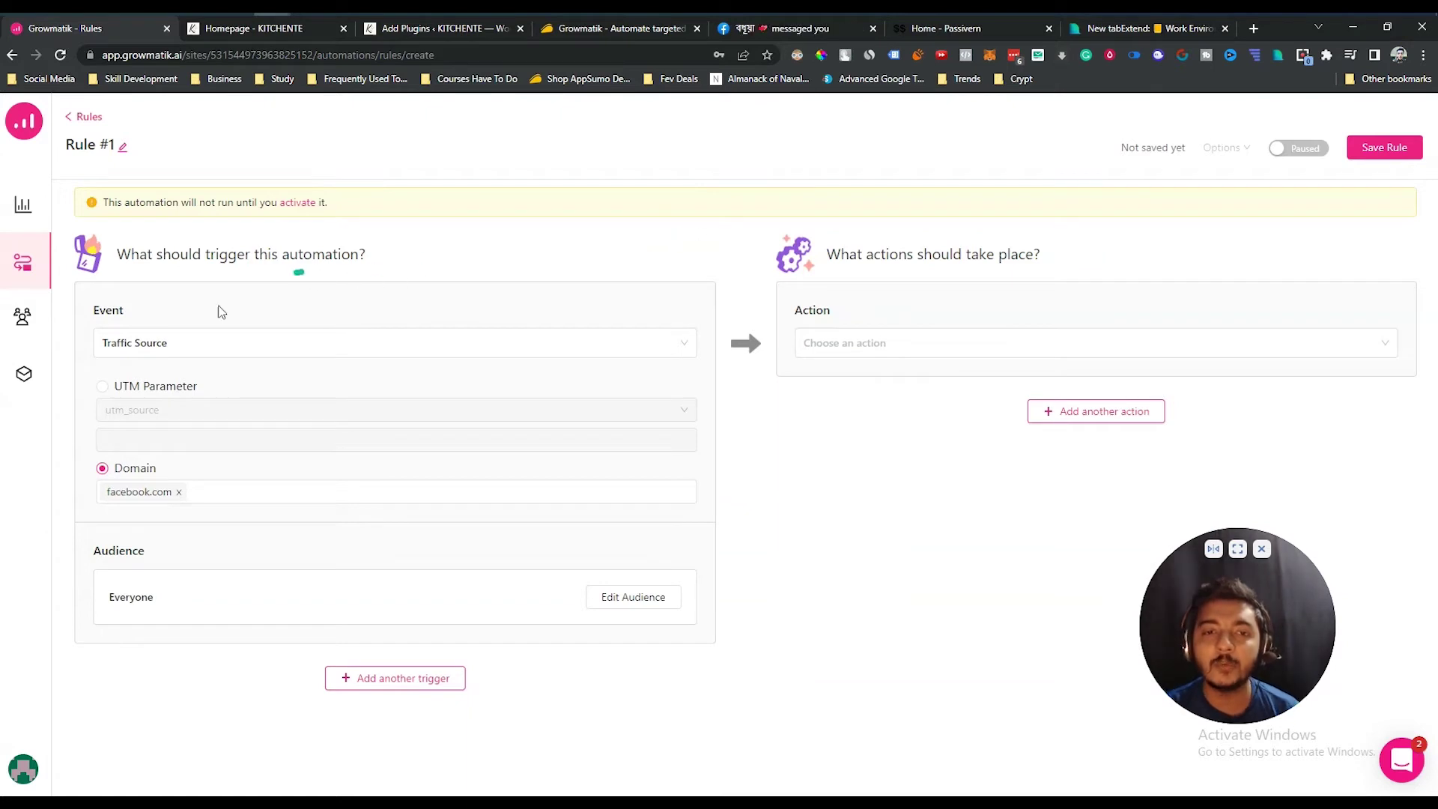
{"action": "double_click", "coordinate": [225, 255]}
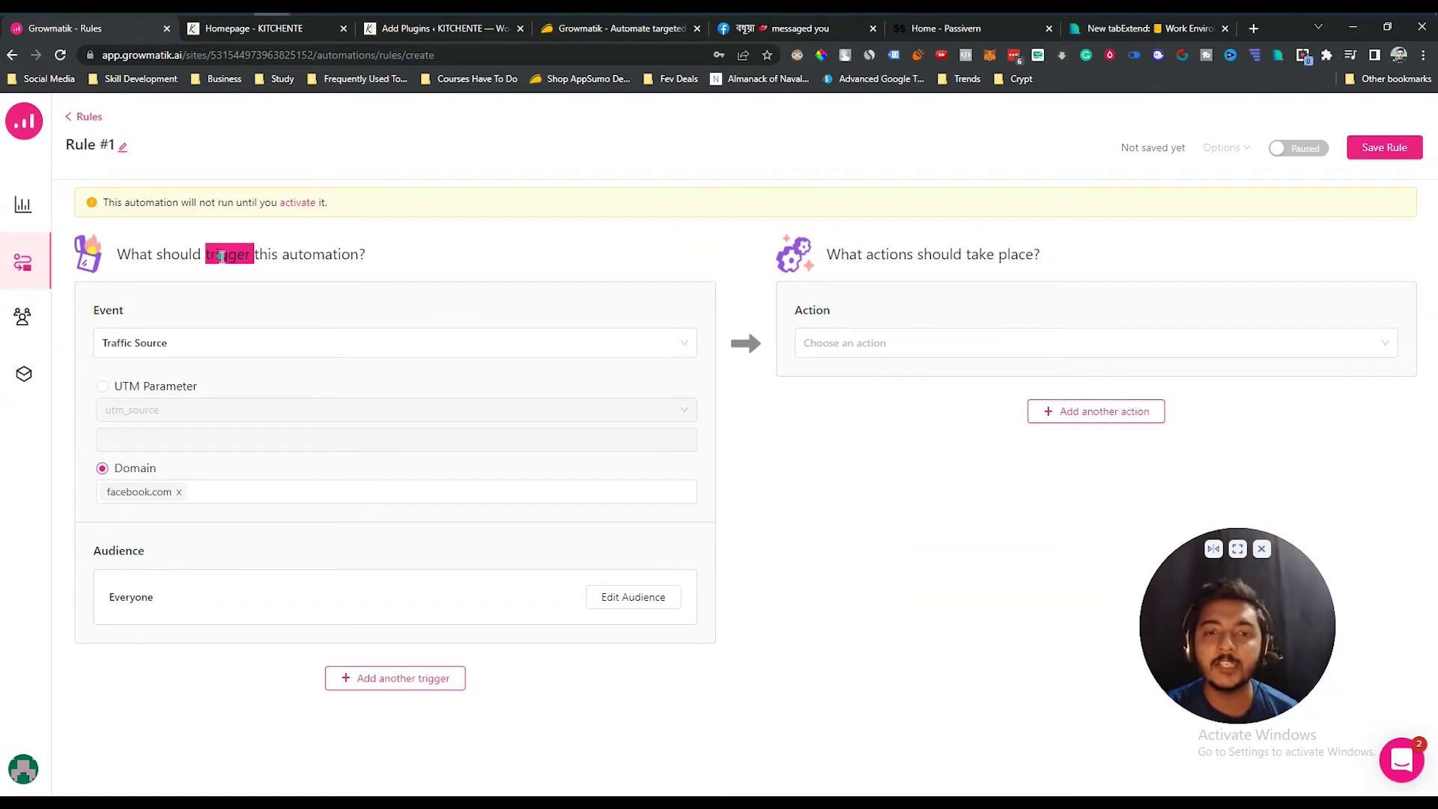
{"action": "double_click", "coordinate": [877, 255]}
Step: Examine the available trigger events across website activity, email activity, other and WooCommerce events, leaving Traffic Source selected
{"action": "left_click", "coordinate": [276, 349]}
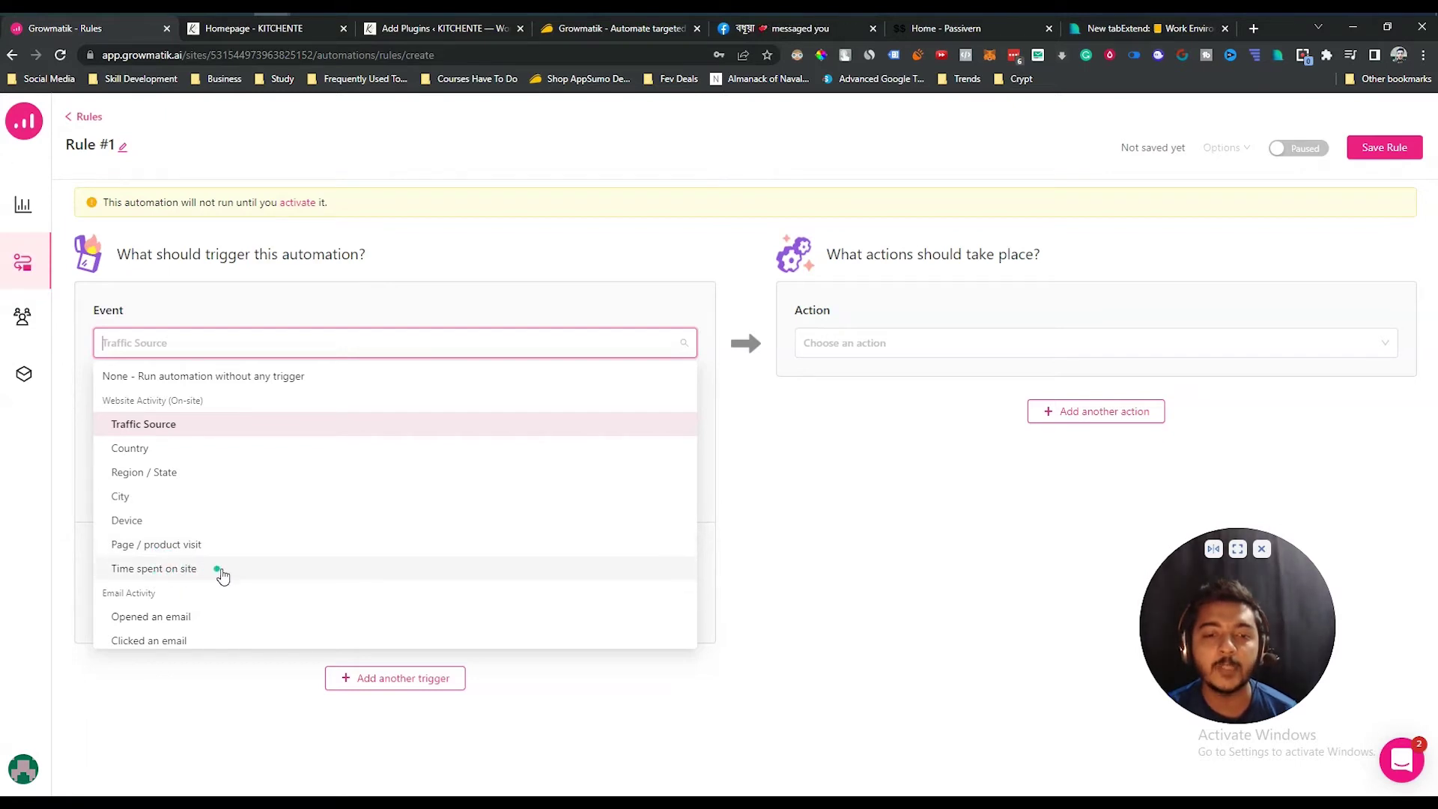
{"action": "scroll", "coordinate": [180, 592], "scroll_direction": "down", "scroll_amount": 1}
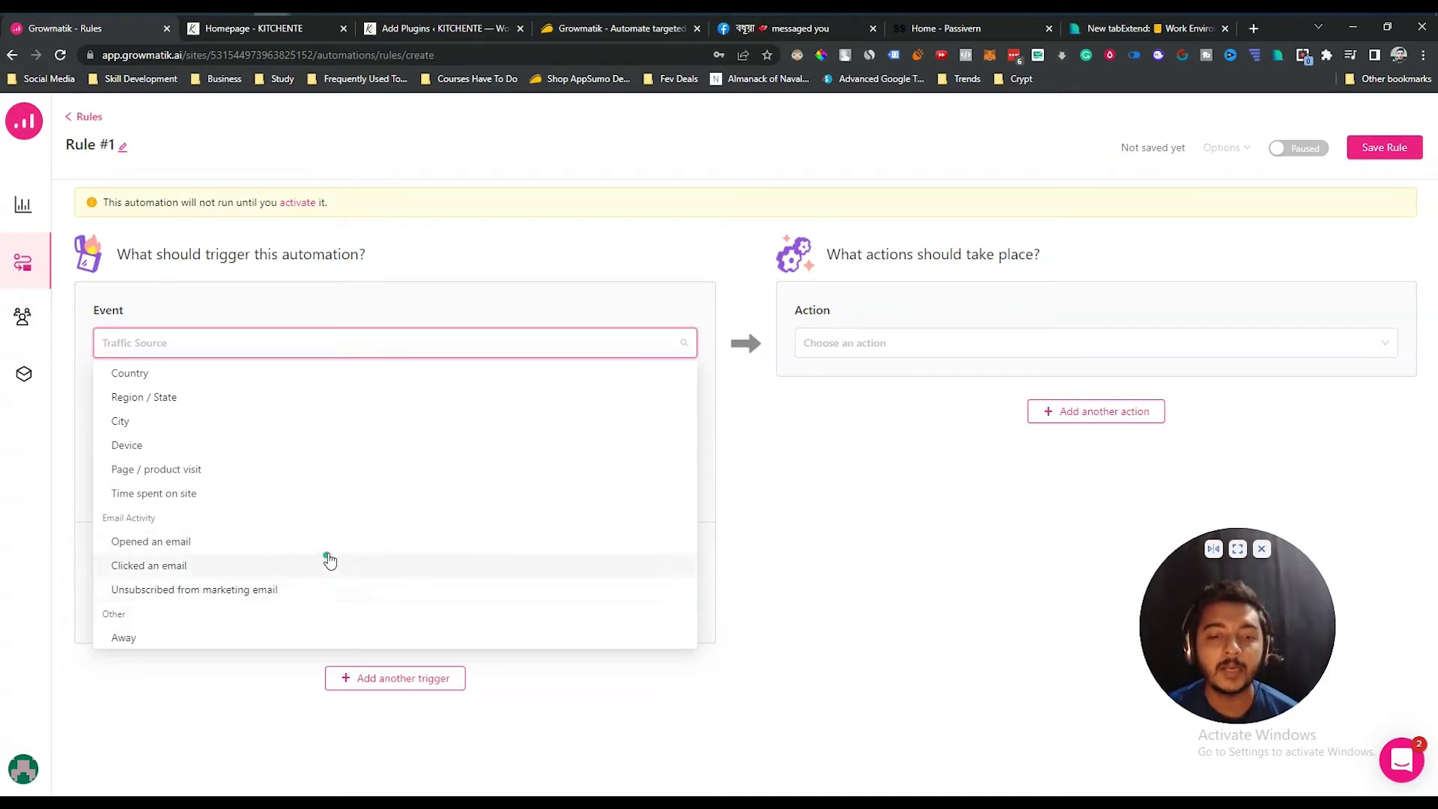
{"action": "scroll", "coordinate": [300, 559], "scroll_direction": "down", "scroll_amount": 1}
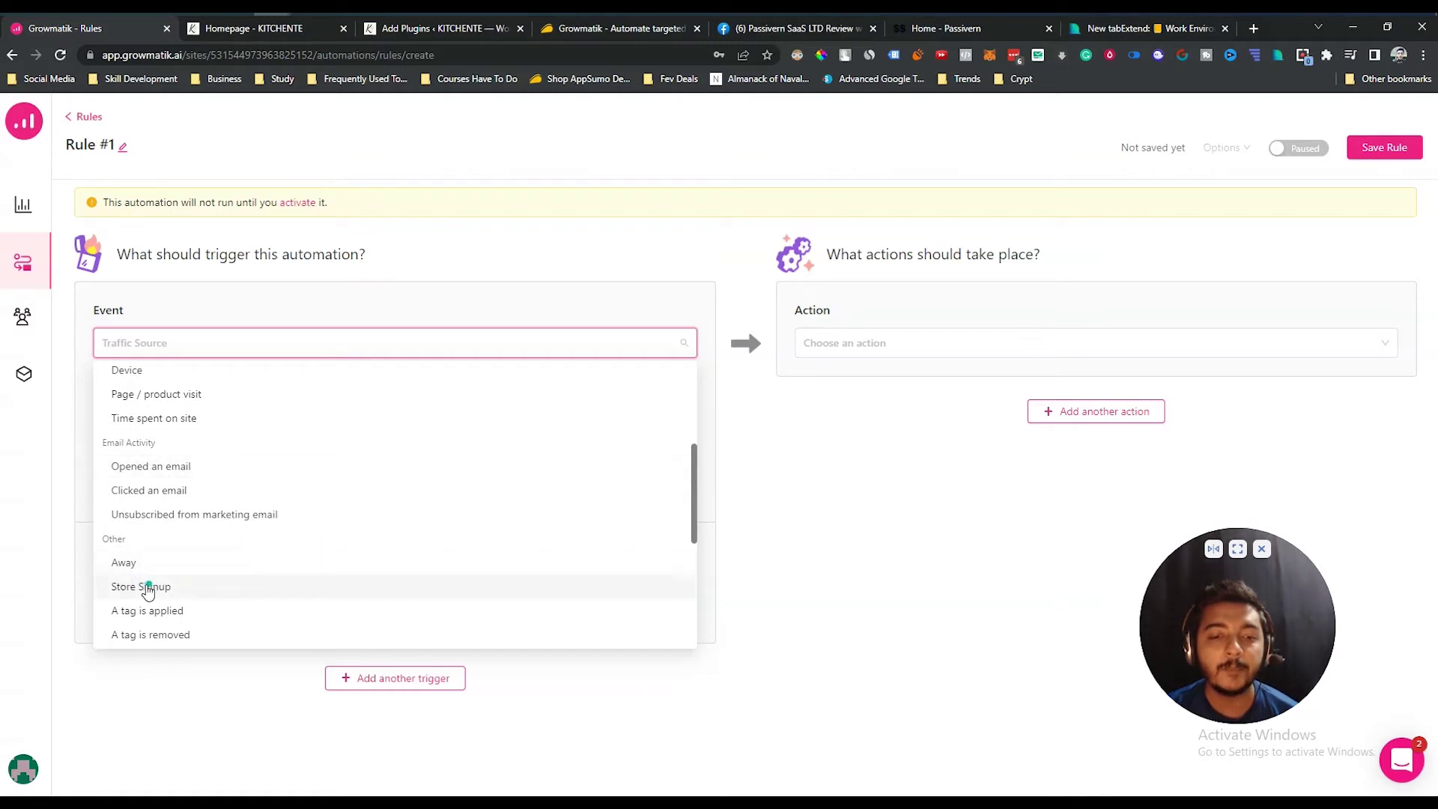
{"action": "scroll", "coordinate": [228, 593], "scroll_direction": "down", "scroll_amount": 1}
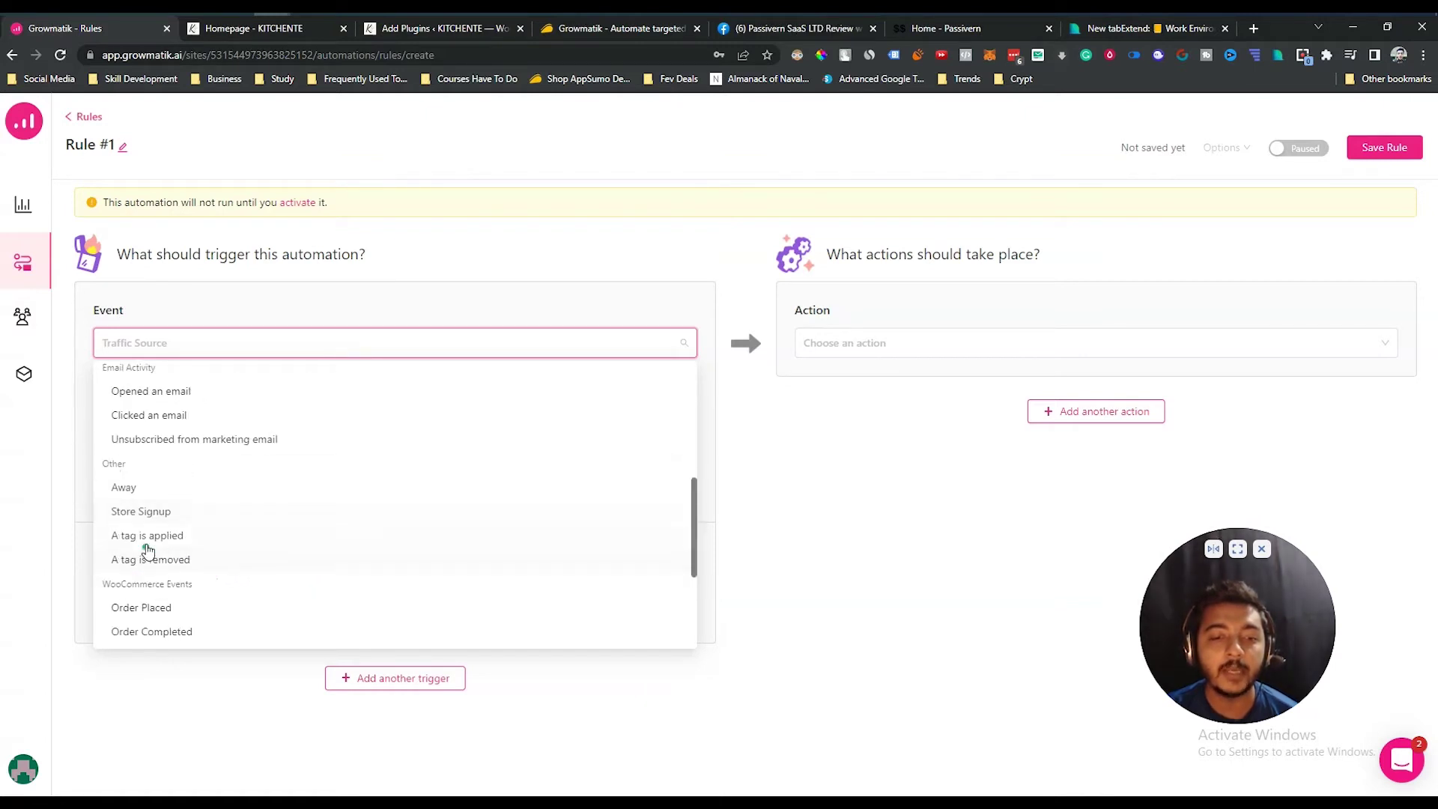
{"action": "scroll", "coordinate": [136, 577], "scroll_direction": "down", "scroll_amount": 1}
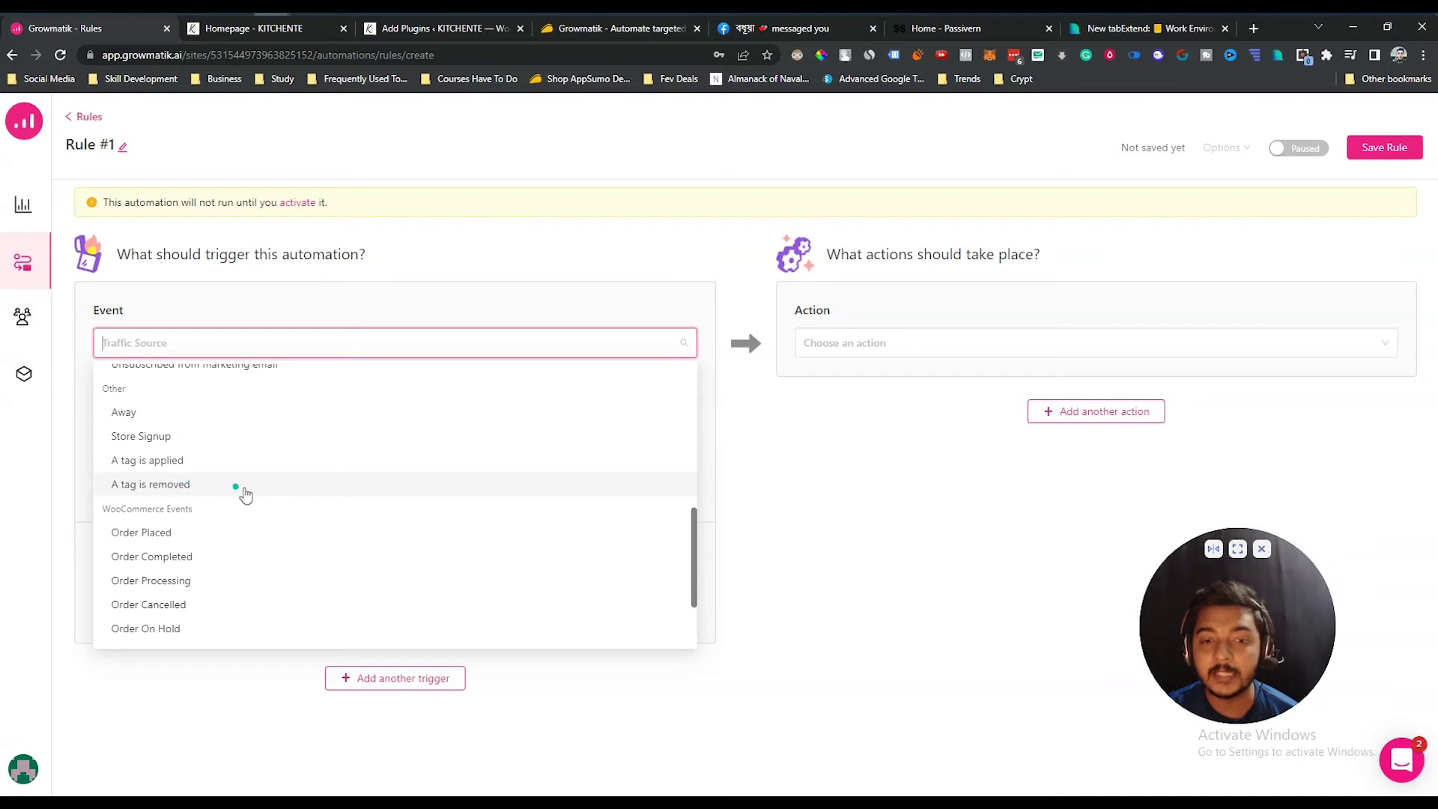
{"action": "scroll", "coordinate": [236, 532], "scroll_direction": "down", "scroll_amount": 1}
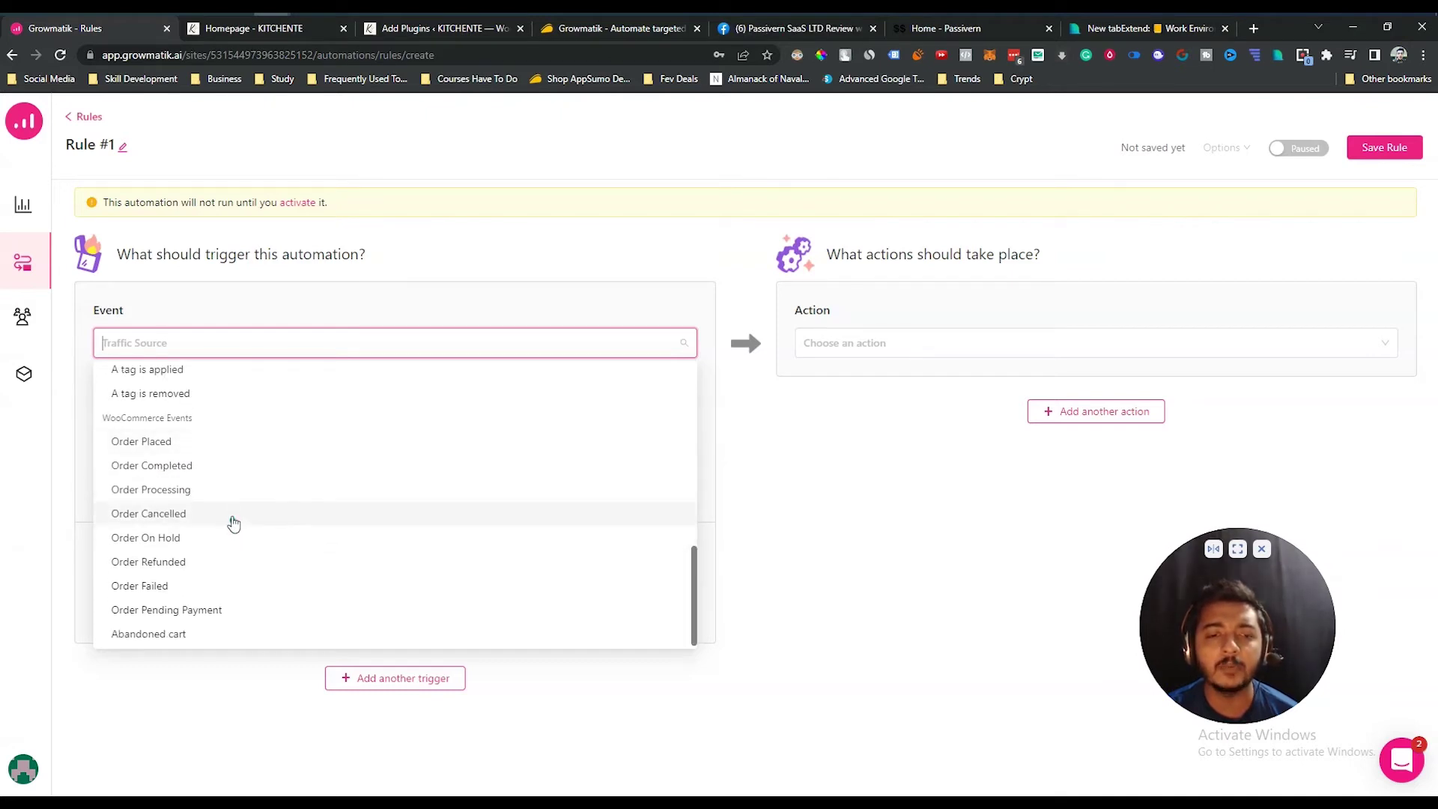
{"action": "left_click", "coordinate": [906, 452]}
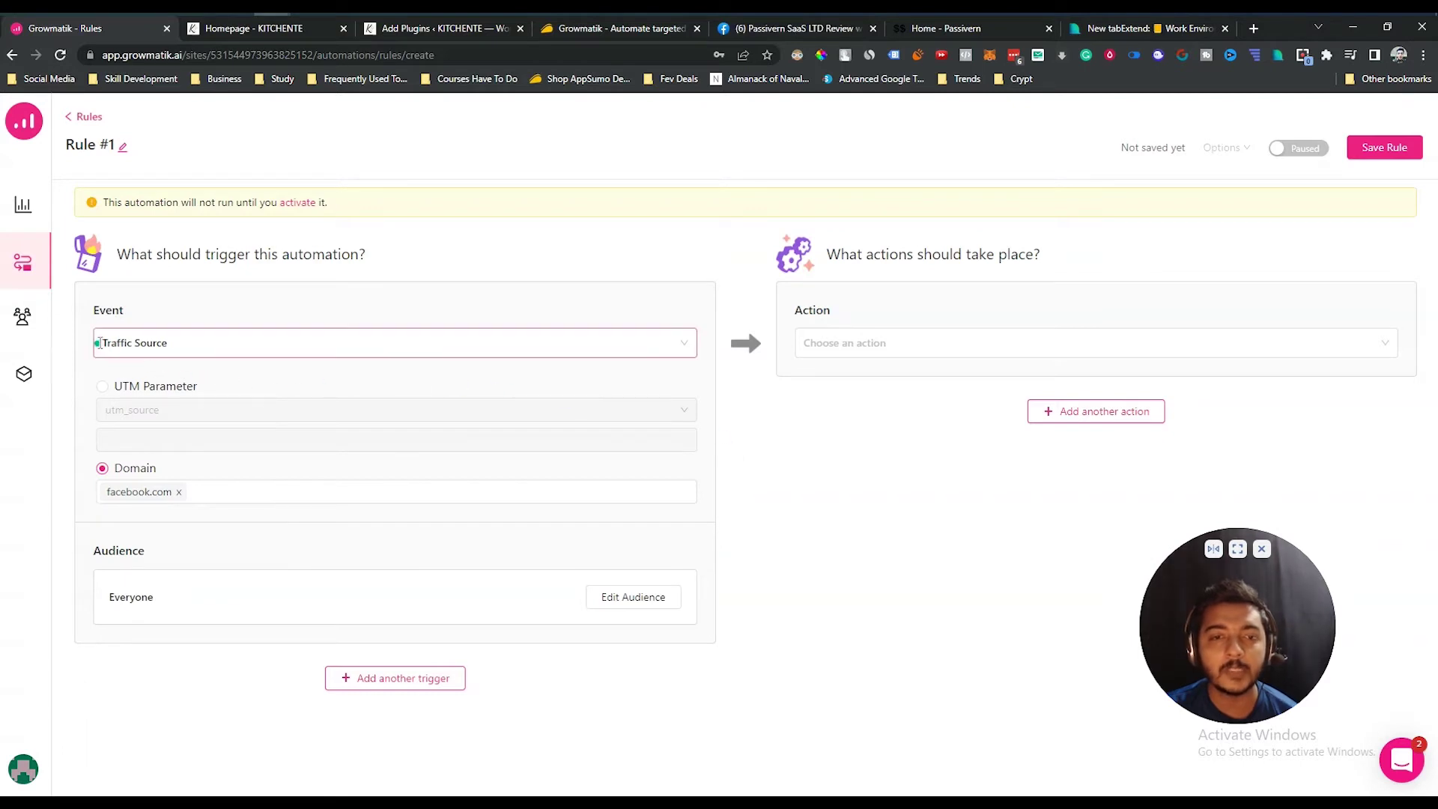
{"action": "left_click", "coordinate": [128, 348]}
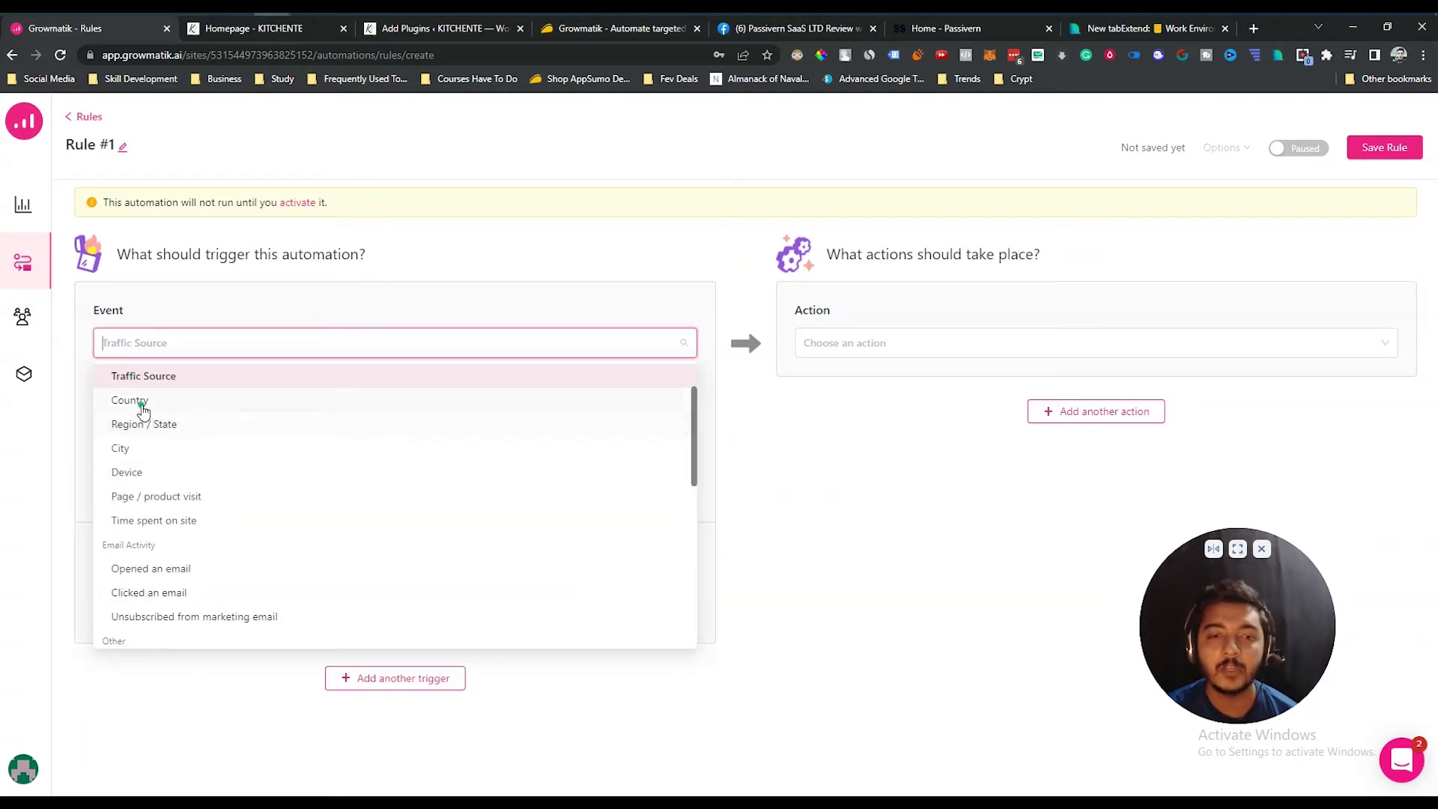
{"action": "scroll", "coordinate": [228, 487], "scroll_direction": "down", "scroll_amount": 10}
{"action": "scroll", "coordinate": [231, 520], "scroll_direction": "up", "scroll_amount": 12}
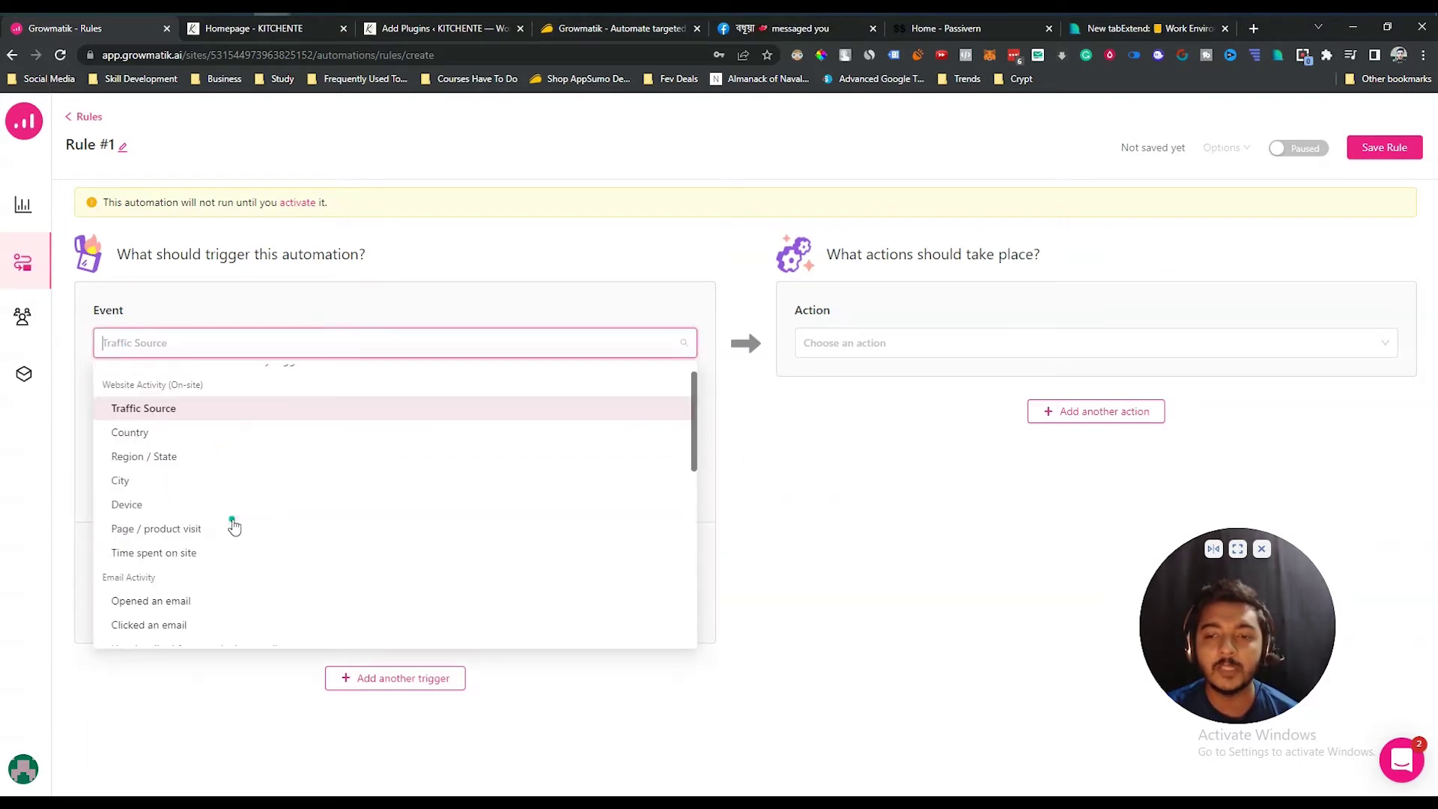
{"action": "scroll", "coordinate": [262, 512], "scroll_direction": "down", "scroll_amount": 3}
{"action": "left_click", "coordinate": [940, 502]}
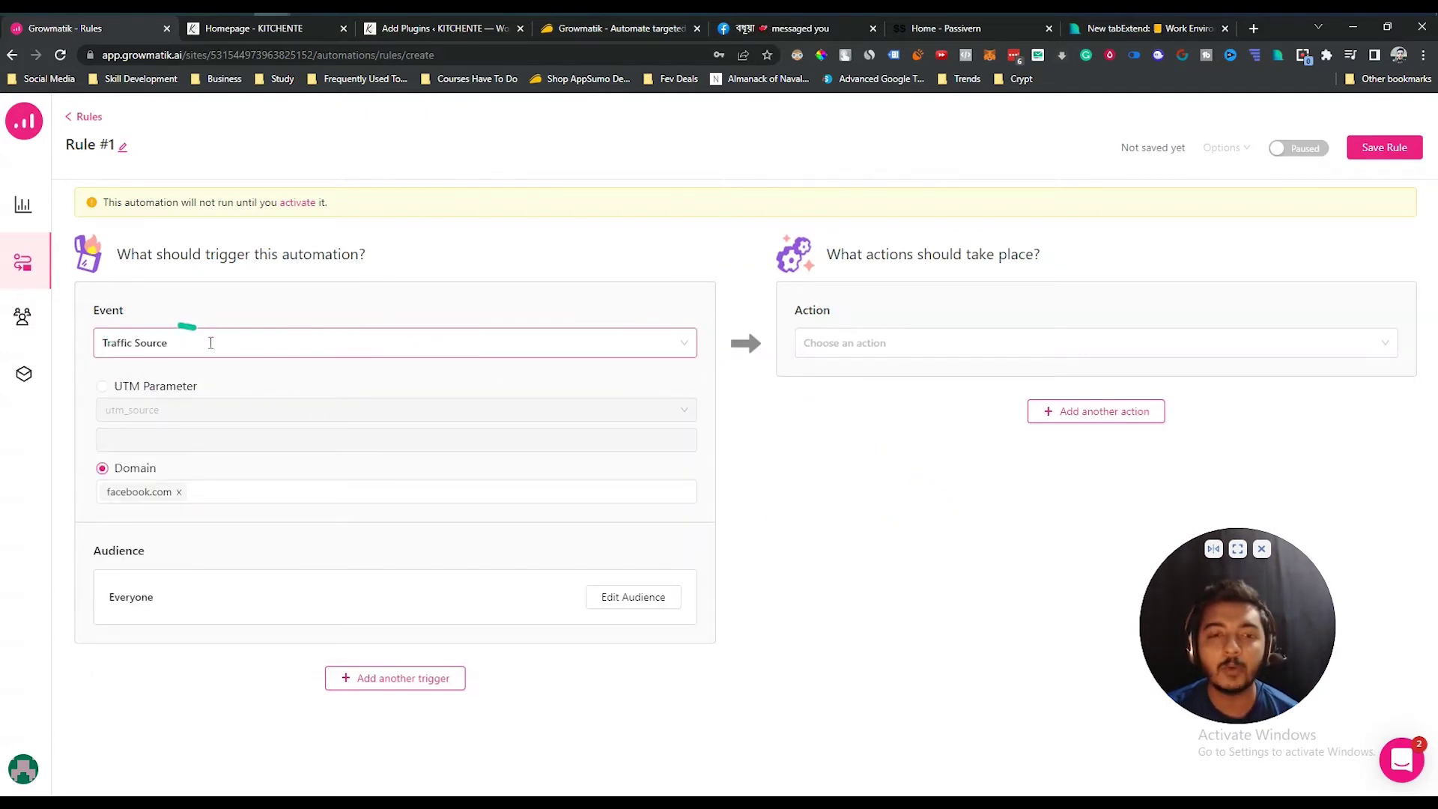
Step: Set the rule's action to Add Tag, using tag1 as the tag name
{"action": "left_click", "coordinate": [118, 493]}
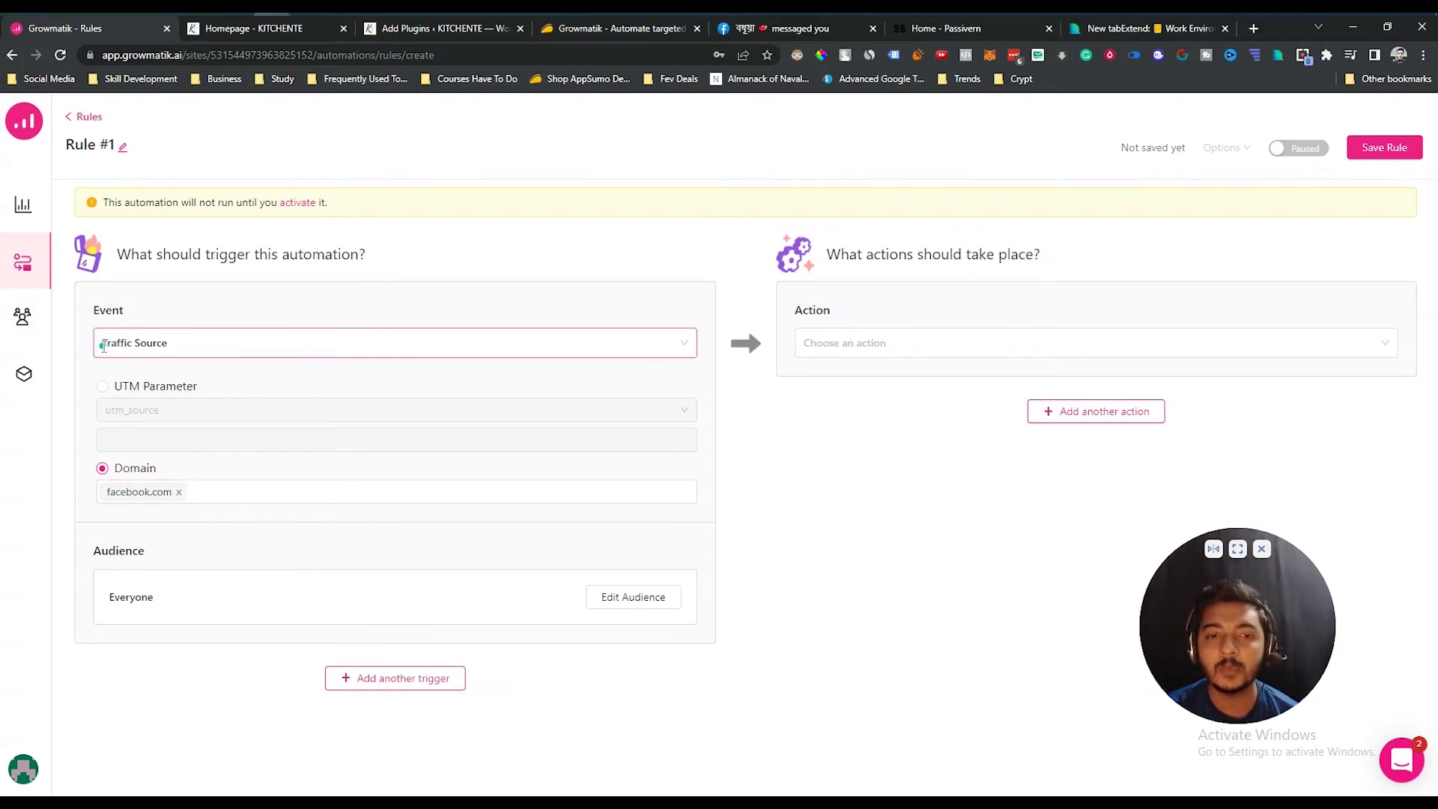
{"action": "left_click", "coordinate": [864, 350]}
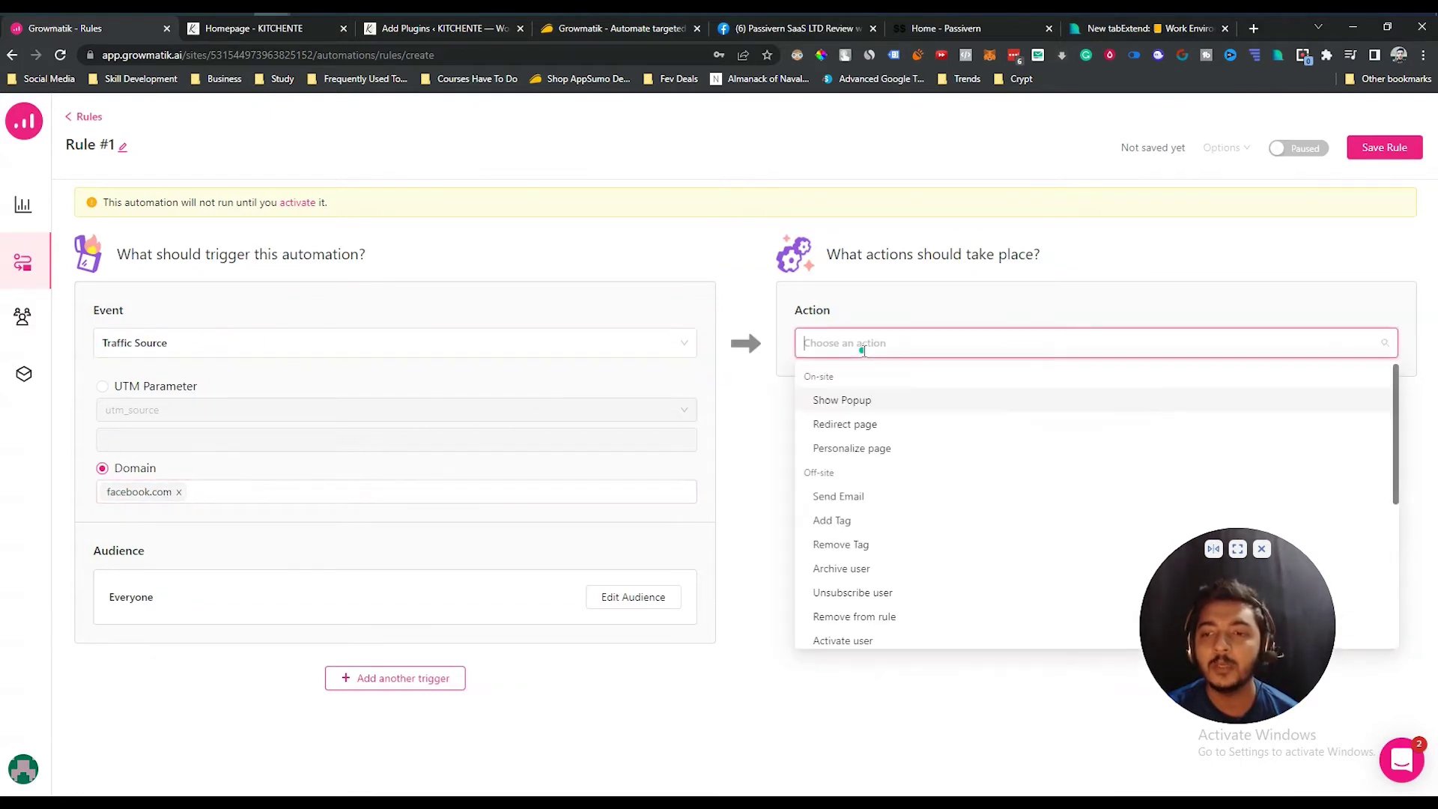
{"action": "left_click", "coordinate": [838, 528]}
{"action": "left_click", "coordinate": [849, 411]}
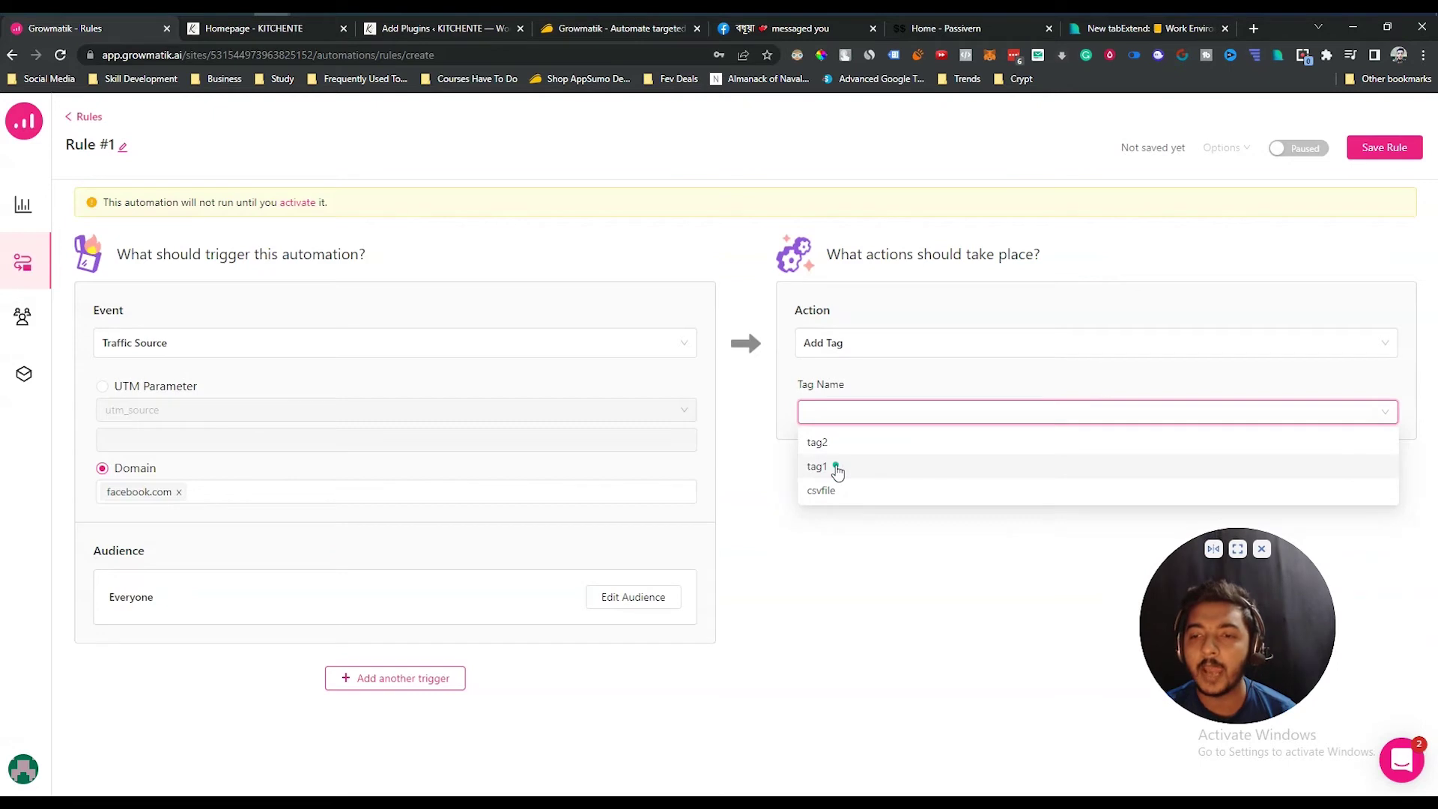
{"action": "left_click", "coordinate": [836, 467]}
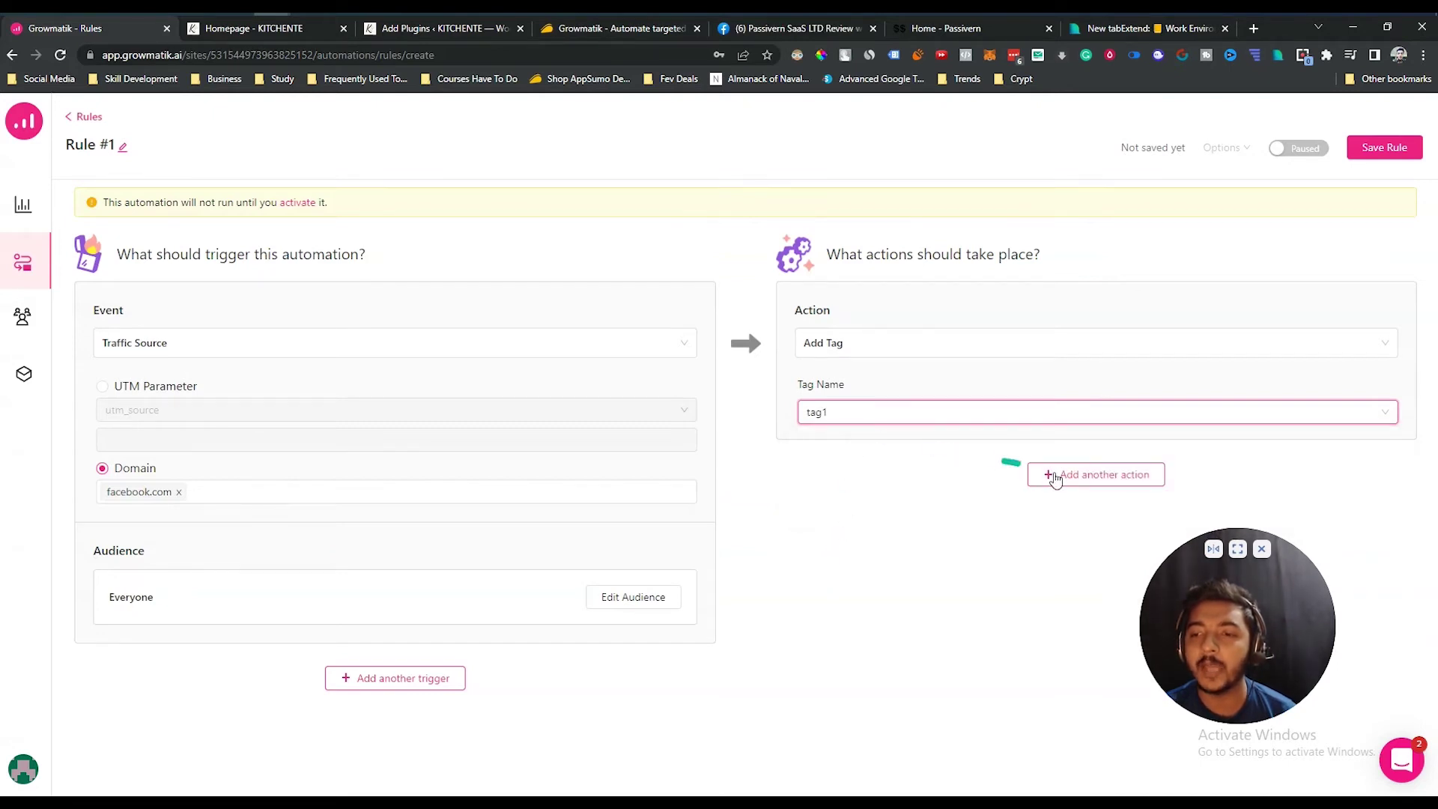
Step: Add a second action to the rule and bring up its available action choices
{"action": "left_click", "coordinate": [1107, 485]}
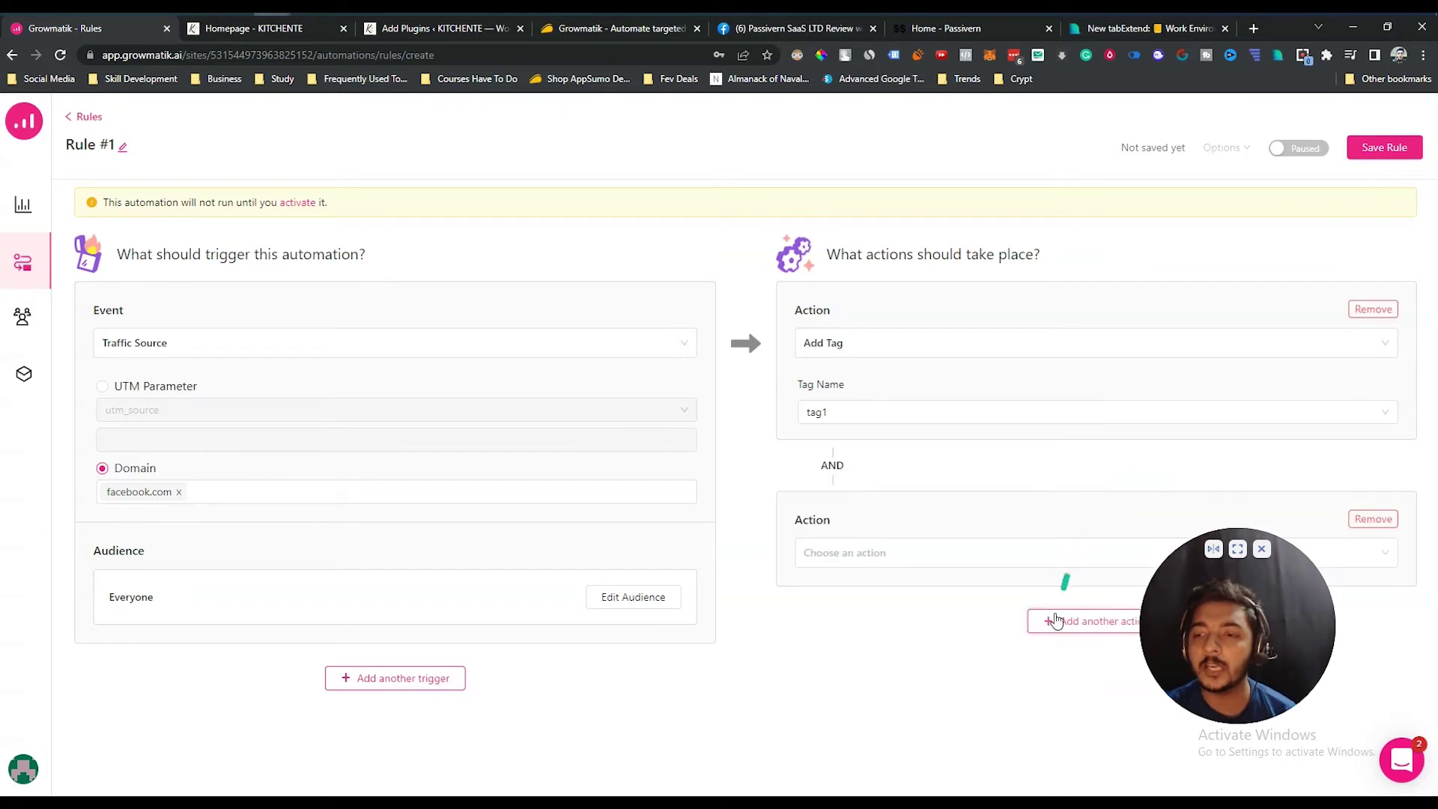
{"action": "left_click_drag", "start_coordinate": [1283, 617], "coordinate": [1320, 160]}
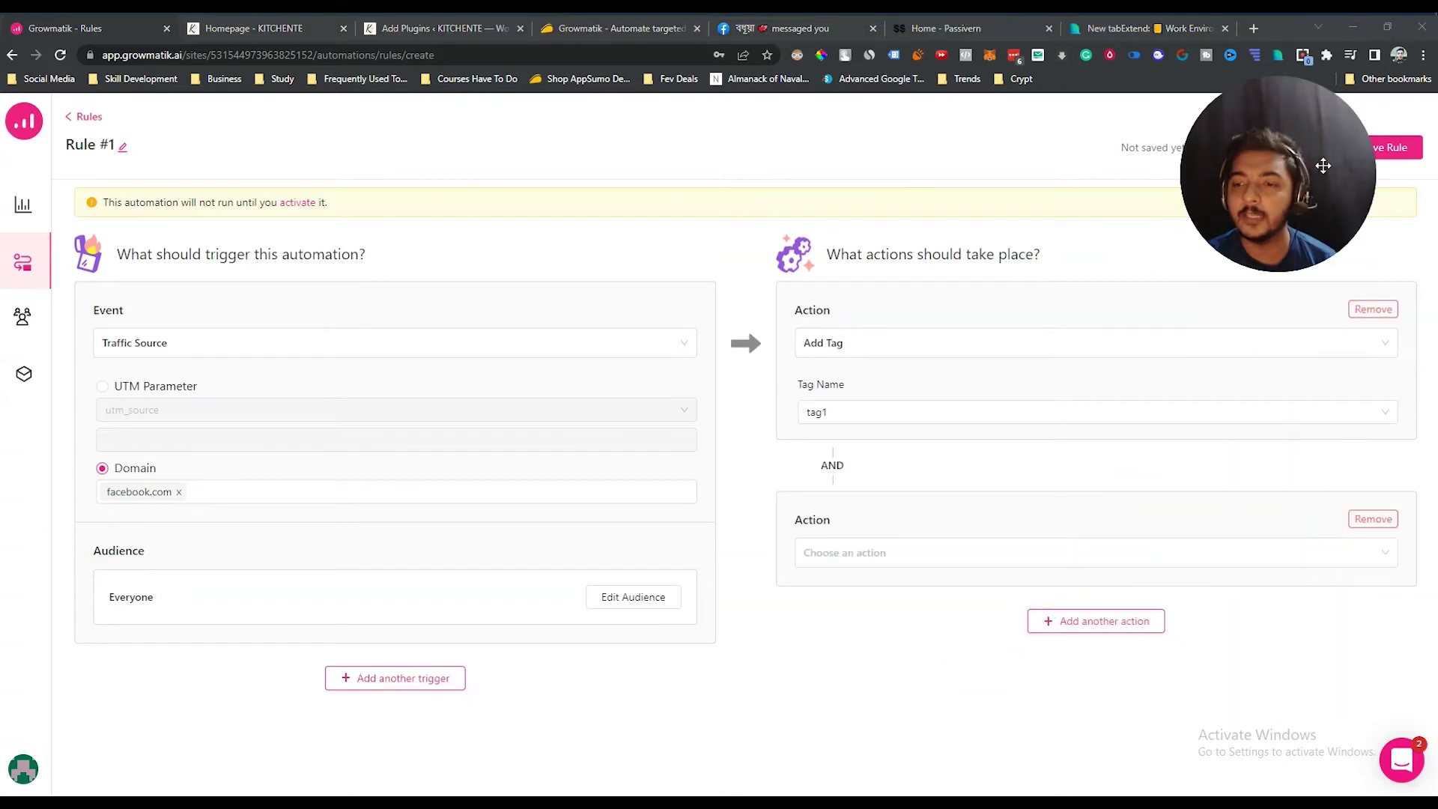
{"action": "left_click", "coordinate": [872, 548]}
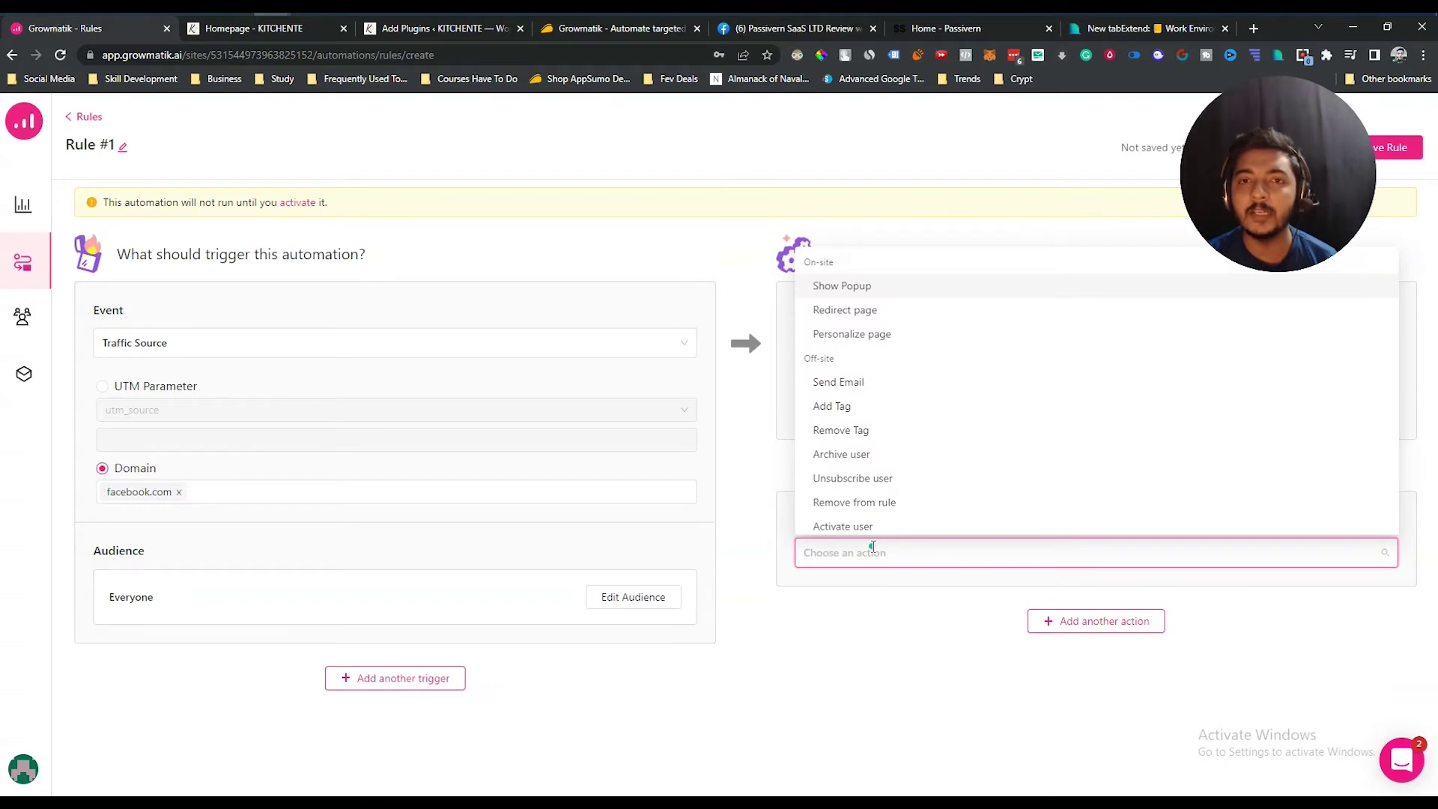
Step: Look over the KITCHENTE store homepage in its browser tab, and return to the Growmatik rule
{"action": "left_click", "coordinate": [256, 29]}
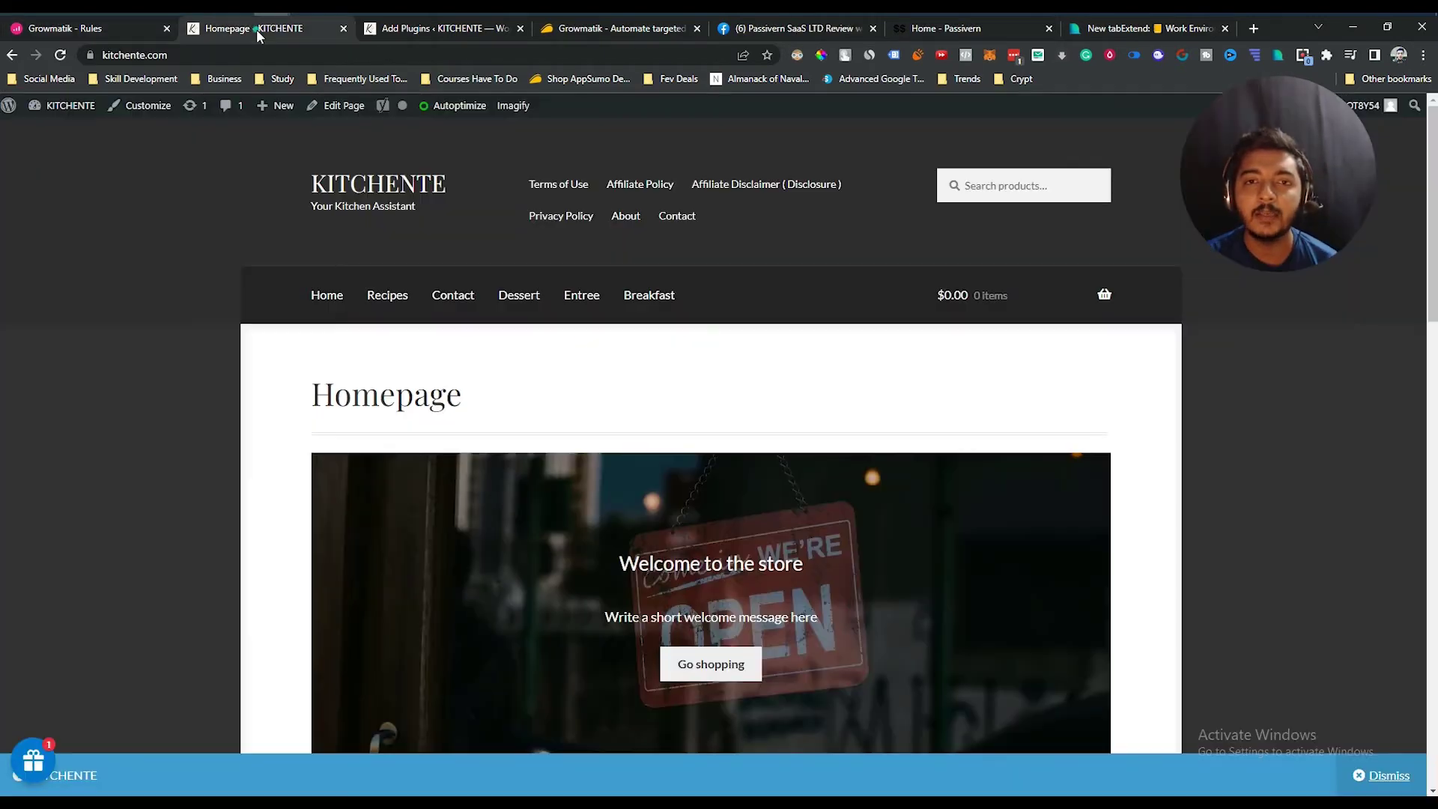
{"action": "scroll", "coordinate": [168, 383], "scroll_direction": "down", "scroll_amount": 3}
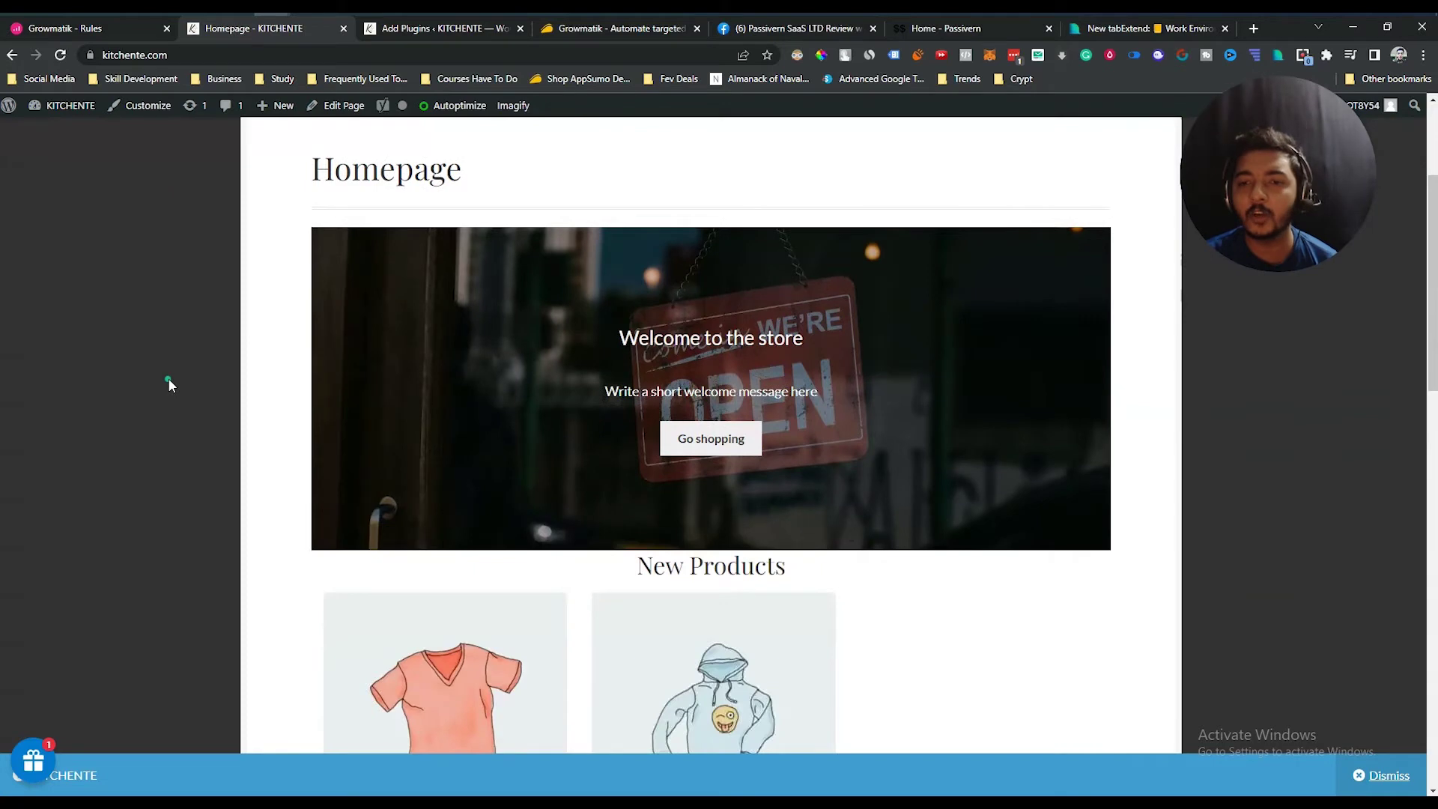
{"action": "scroll", "coordinate": [168, 384], "scroll_direction": "up", "scroll_amount": 3}
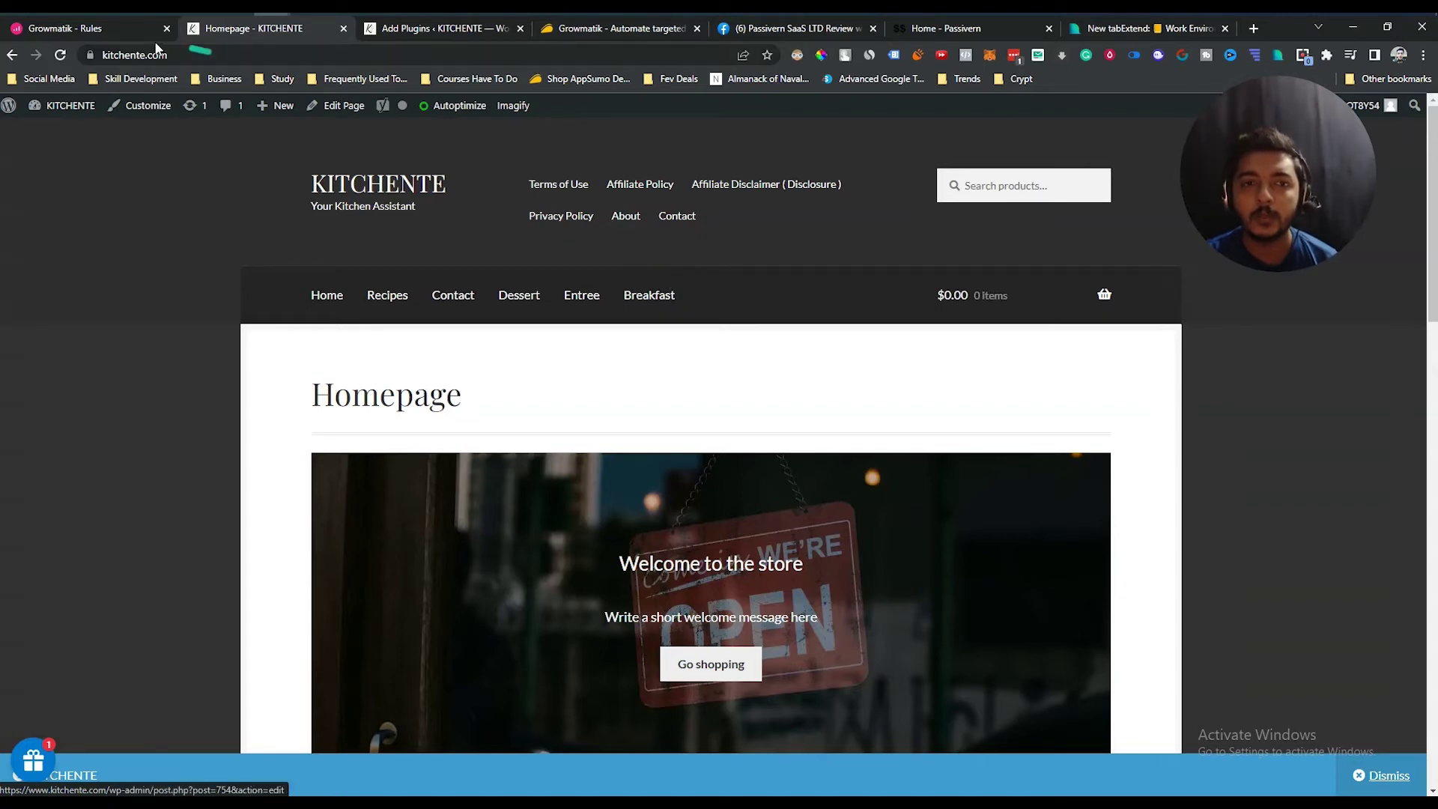
{"action": "left_click", "coordinate": [90, 28]}
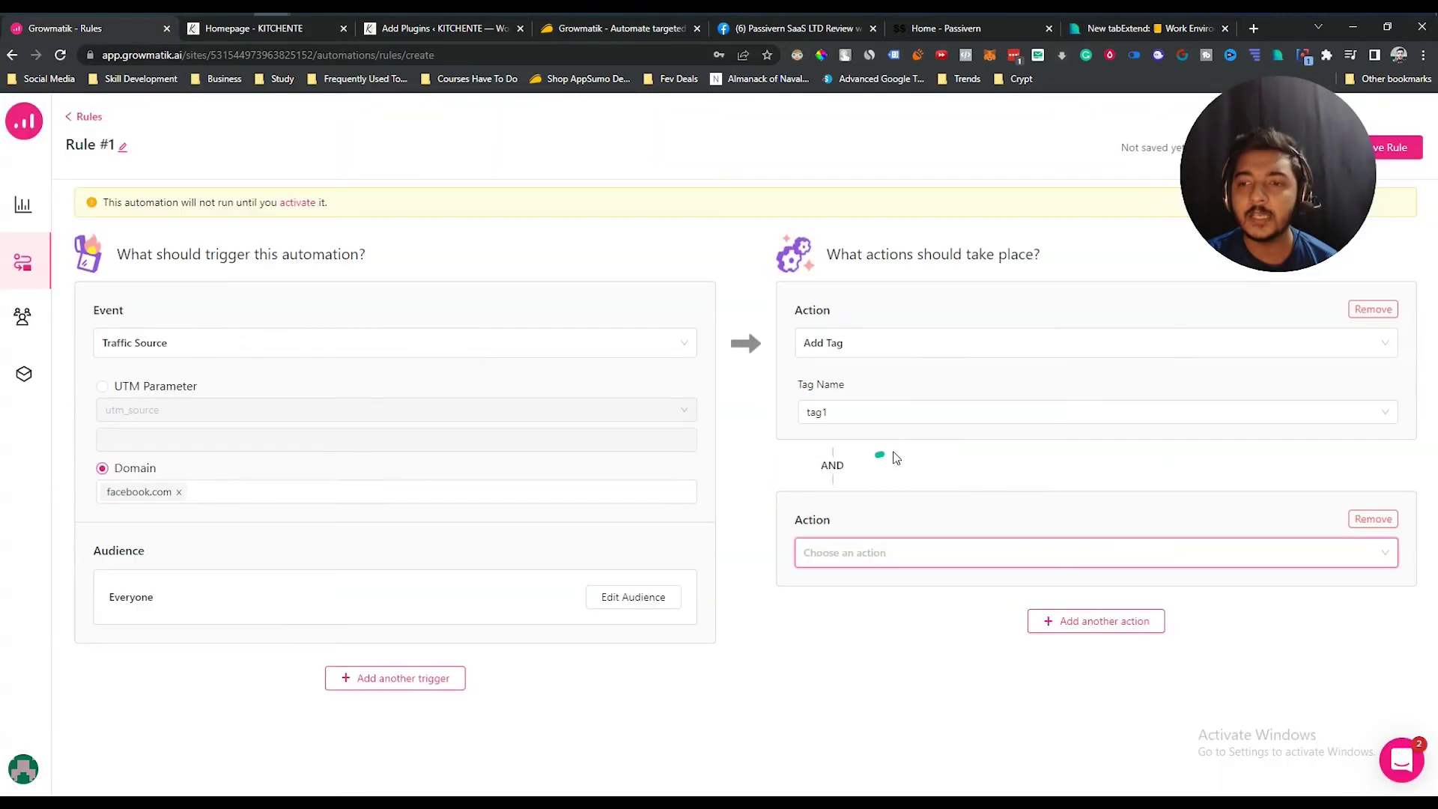
Step: Make the second action Personalize page, with Homepage chosen by page name as the page to personalize
{"action": "left_click", "coordinate": [858, 553]}
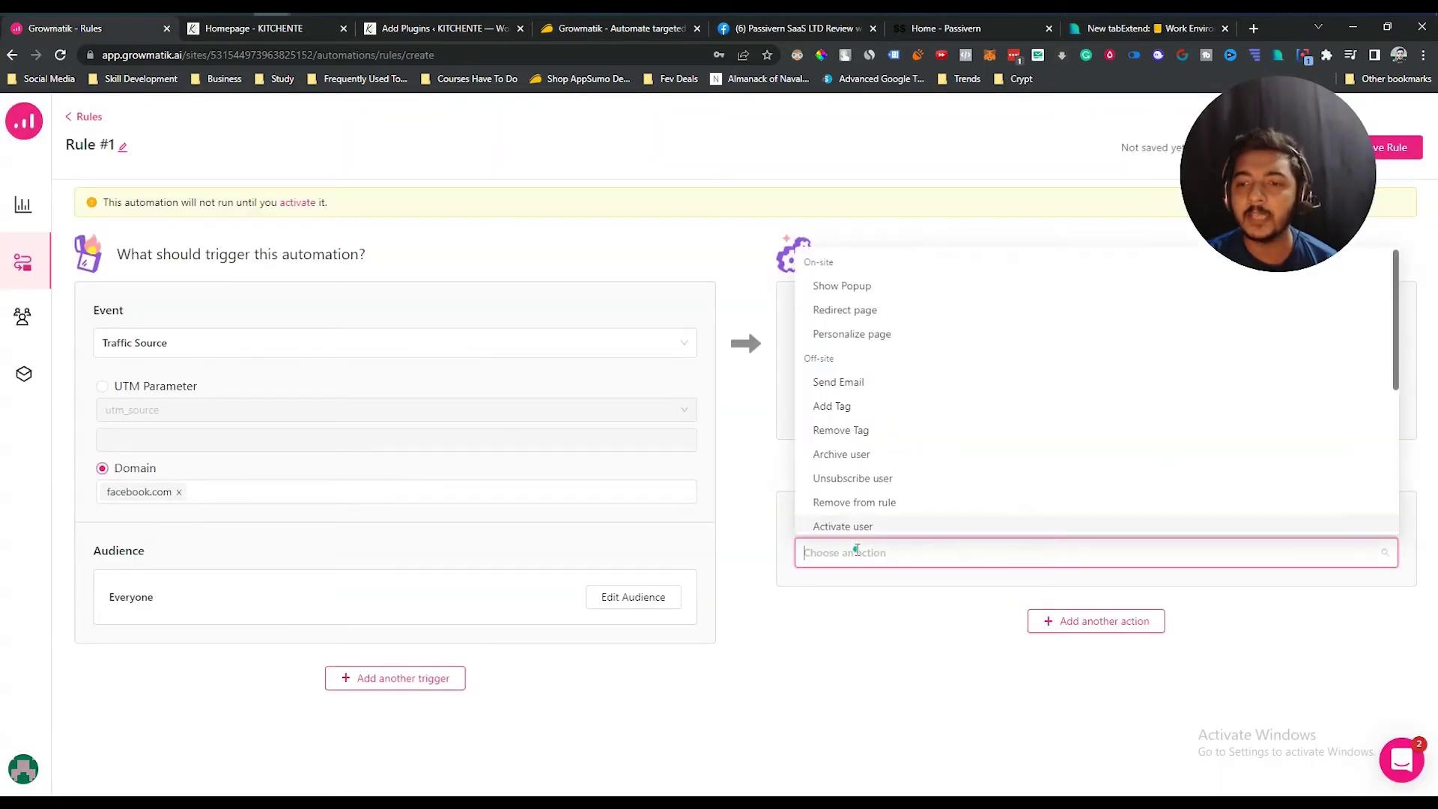
{"action": "left_click", "coordinate": [847, 337]}
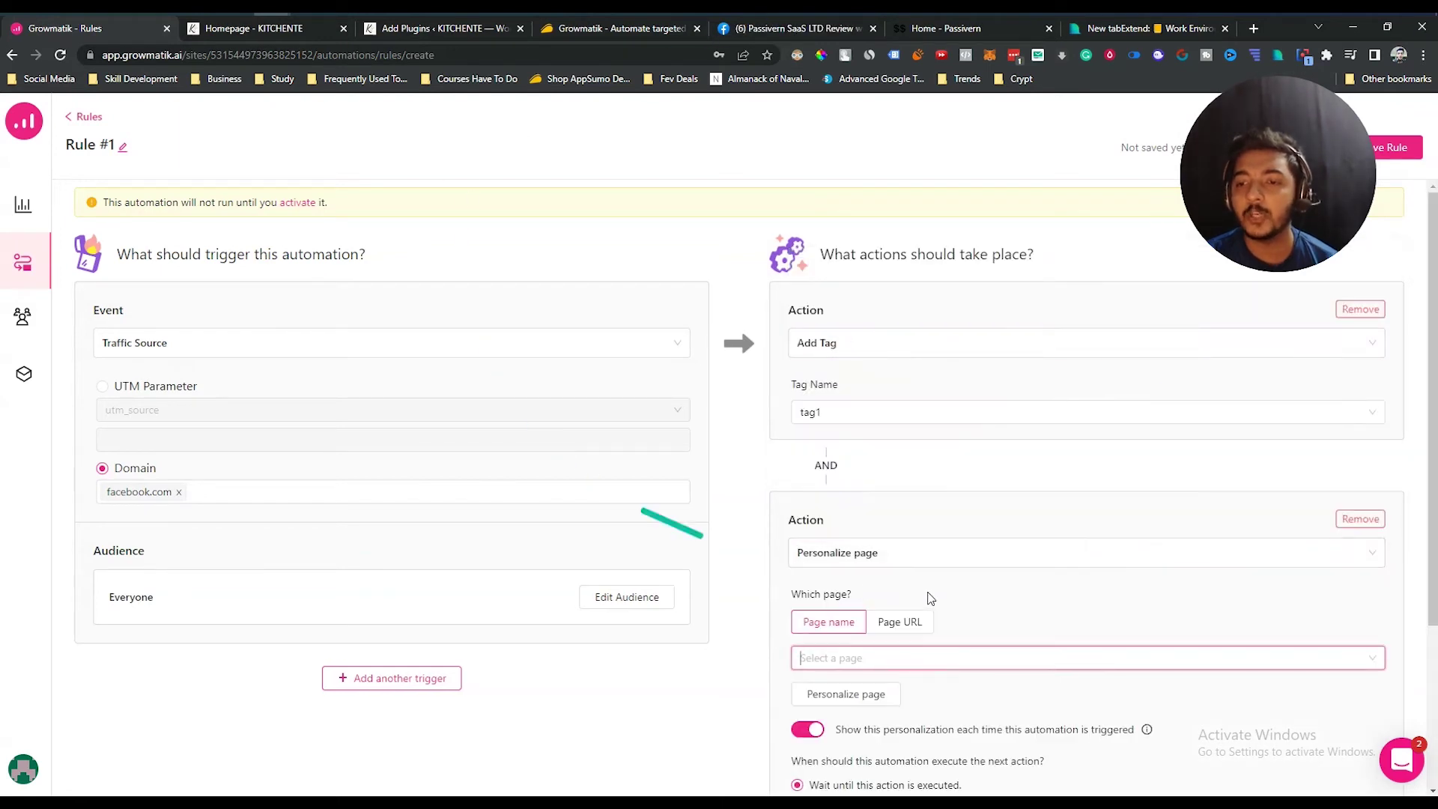
{"action": "scroll", "coordinate": [824, 569], "scroll_direction": "down", "scroll_amount": 1}
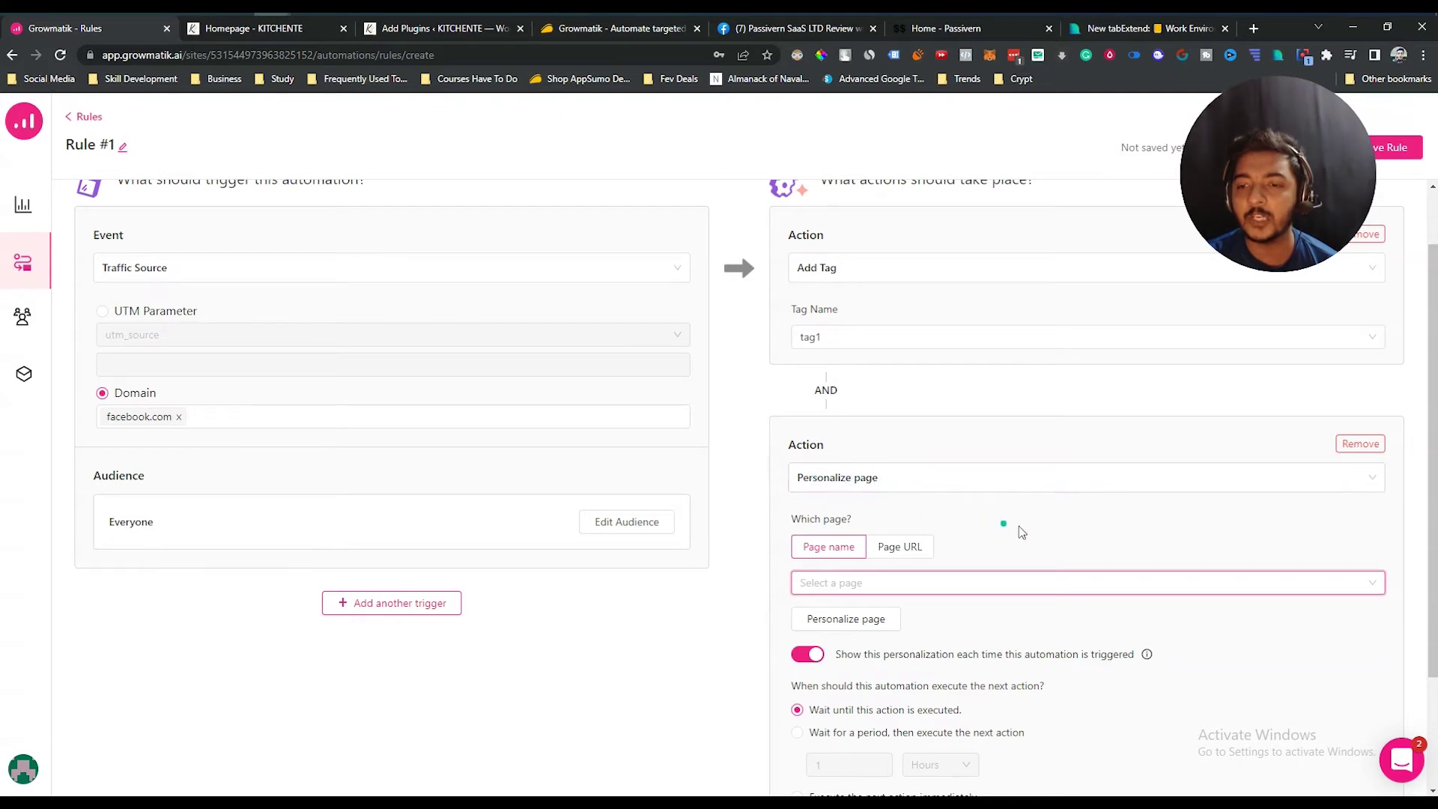
{"action": "scroll", "coordinate": [806, 458], "scroll_direction": "down", "scroll_amount": 2}
{"action": "left_click", "coordinate": [815, 437]}
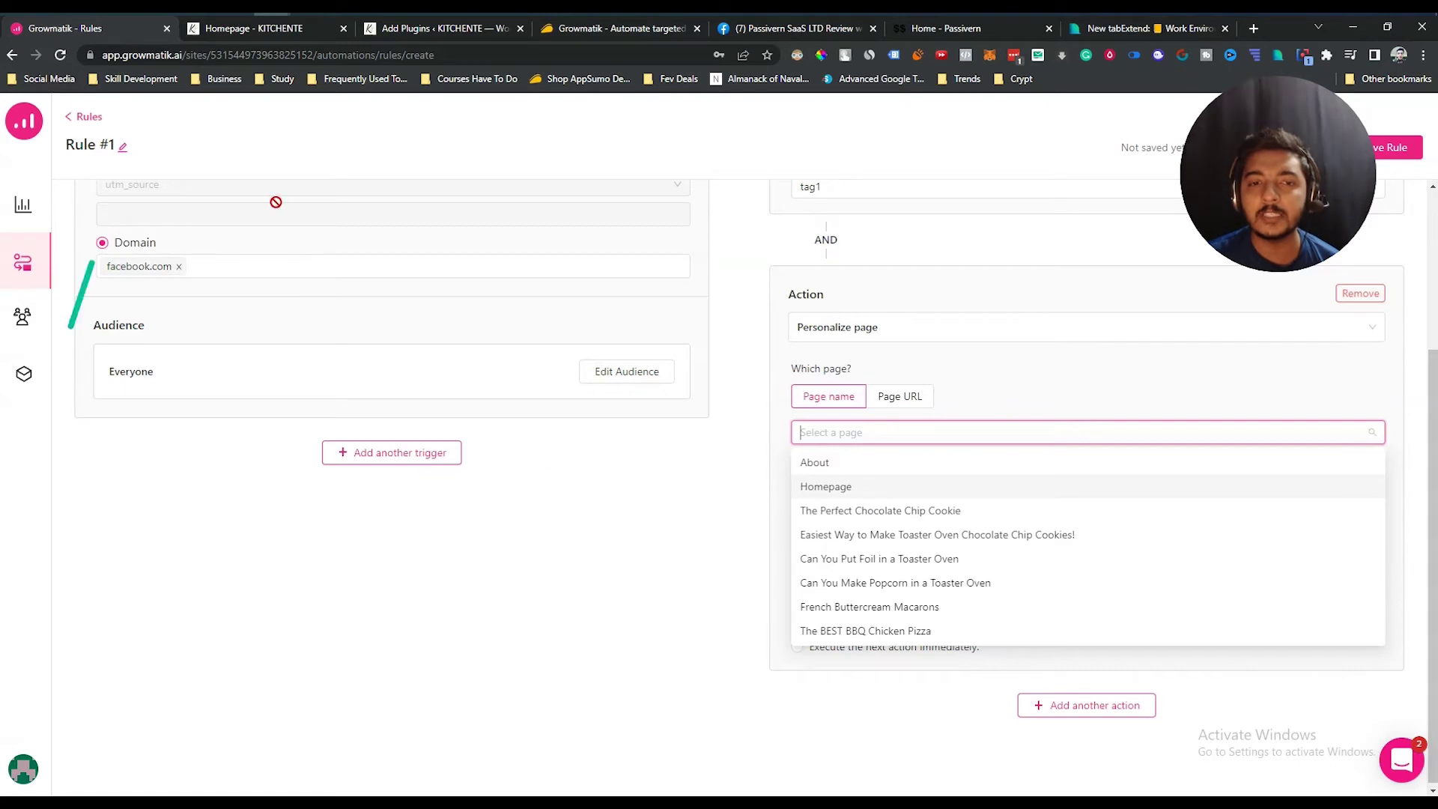
{"action": "left_click", "coordinate": [857, 490]}
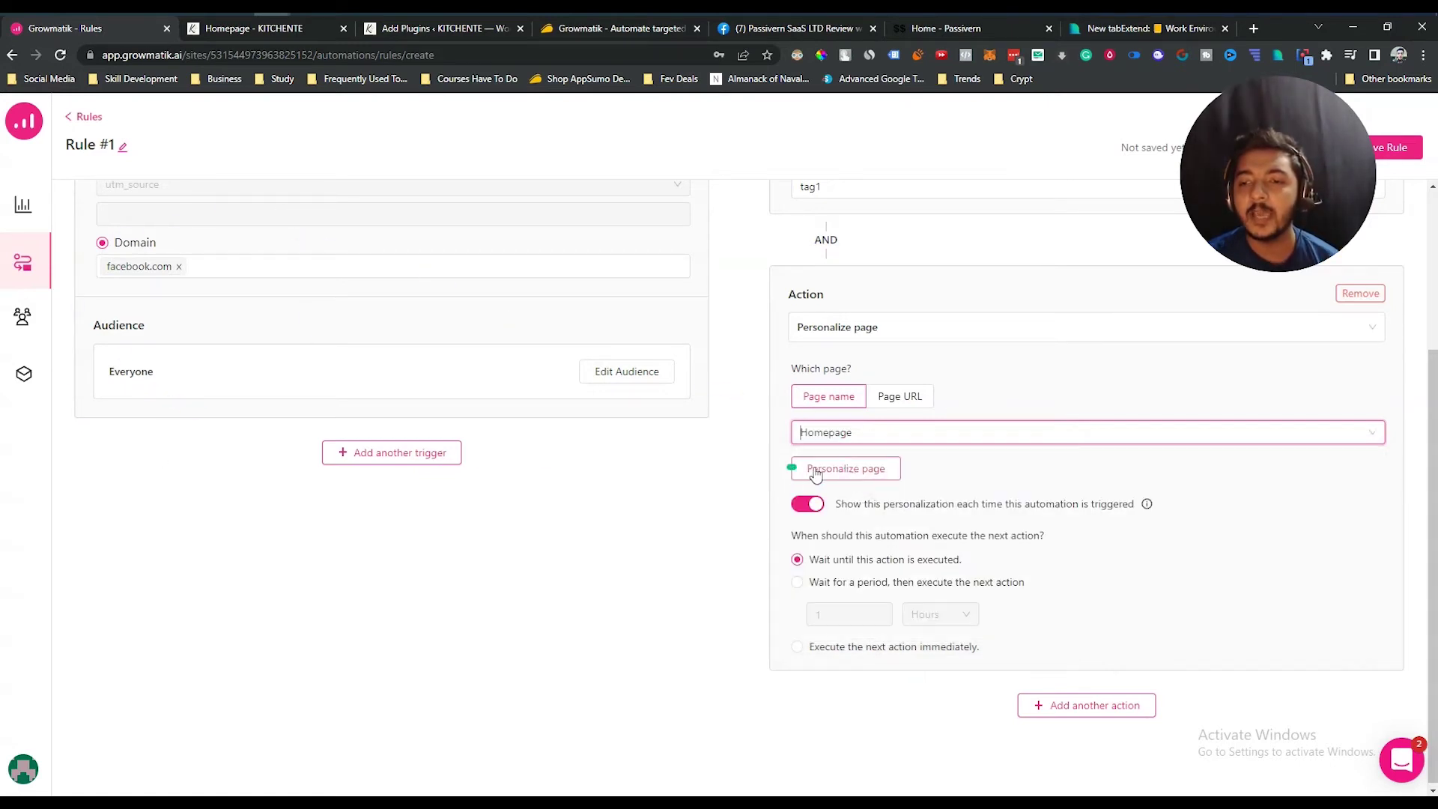
Step: Open the Homepage in the content personalization editor and dismiss the email subscription popup covering the page
{"action": "left_click", "coordinate": [850, 471]}
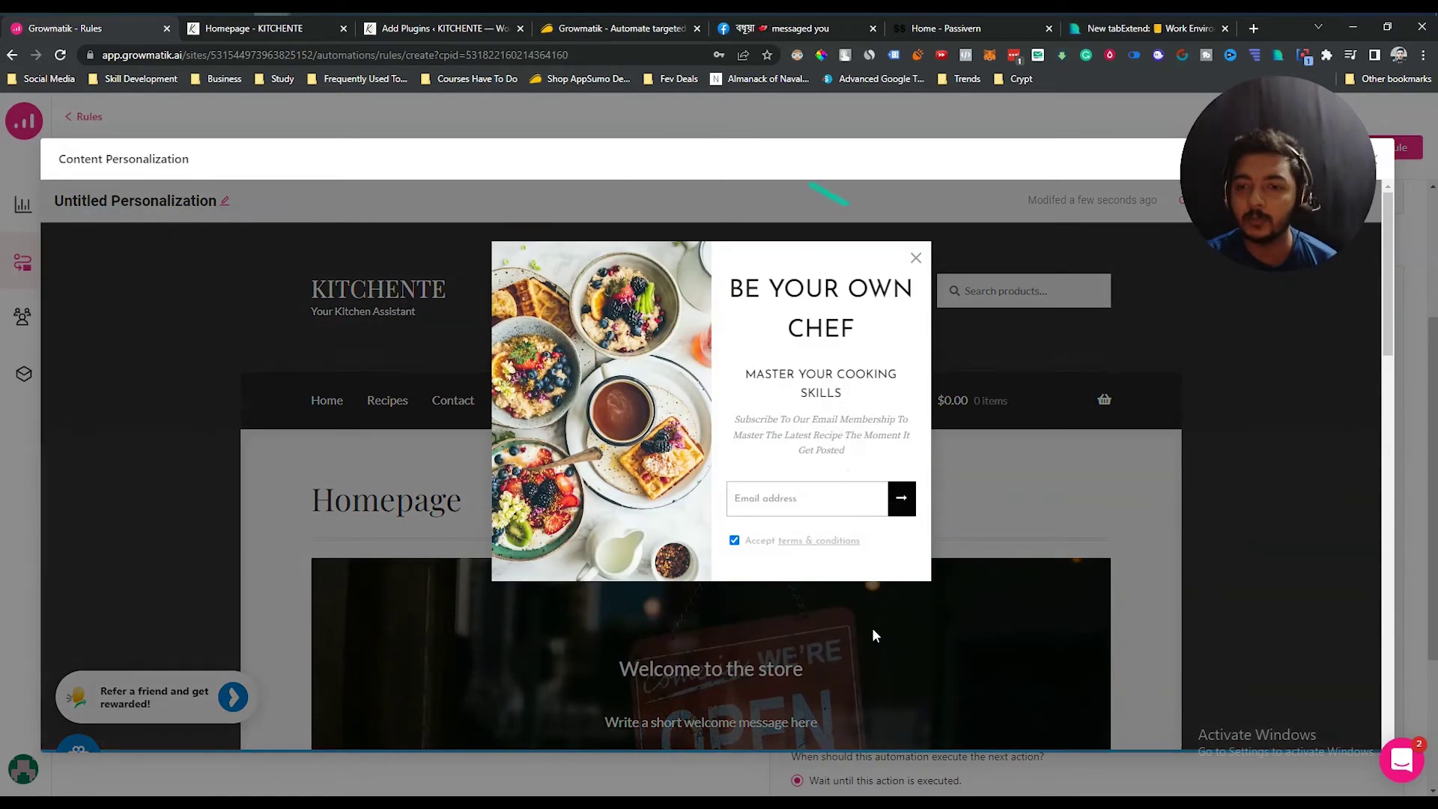
{"action": "left_click", "coordinate": [917, 259]}
{"action": "scroll", "coordinate": [866, 462], "scroll_direction": "down", "scroll_amount": 3}
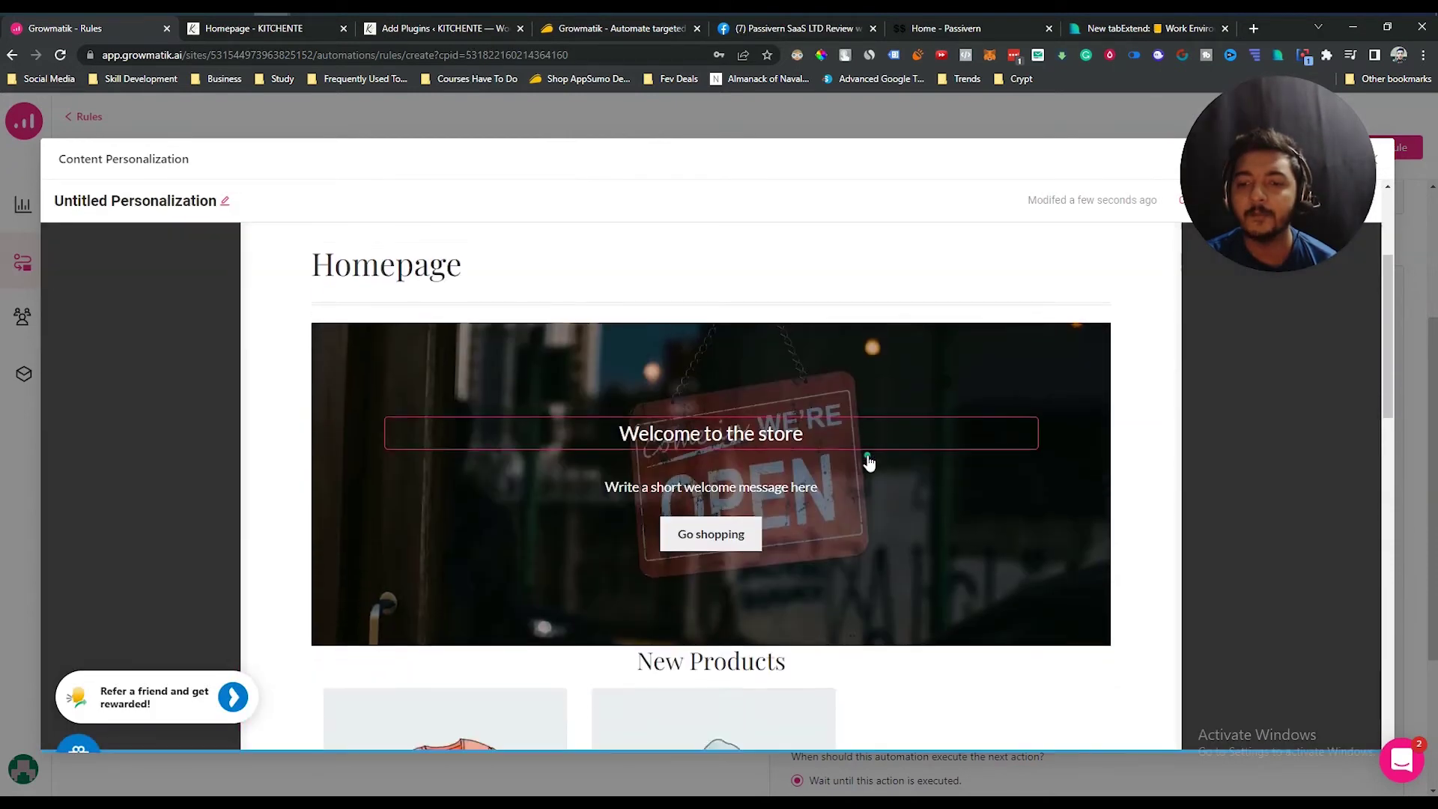
{"action": "scroll", "coordinate": [681, 340], "scroll_direction": "up", "scroll_amount": 1}
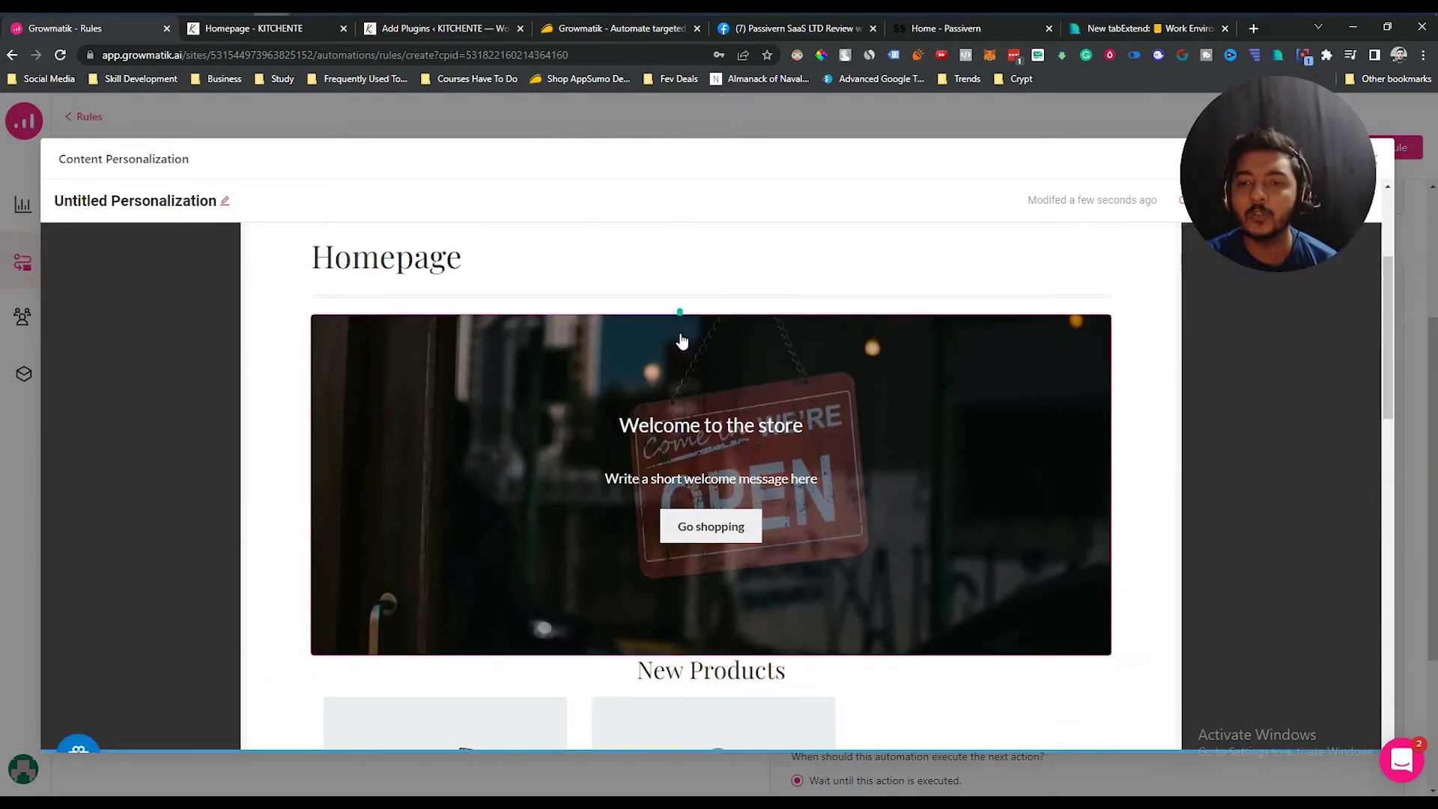
Step: Replace the hero banner's "Welcome to the store" heading with "Hello, Are you from Facebook?"
{"action": "left_click", "coordinate": [703, 448]}
{"action": "left_click", "coordinate": [709, 447]}
{"action": "triple_click", "coordinate": [709, 448]}
{"action": "type", "text": "H"}
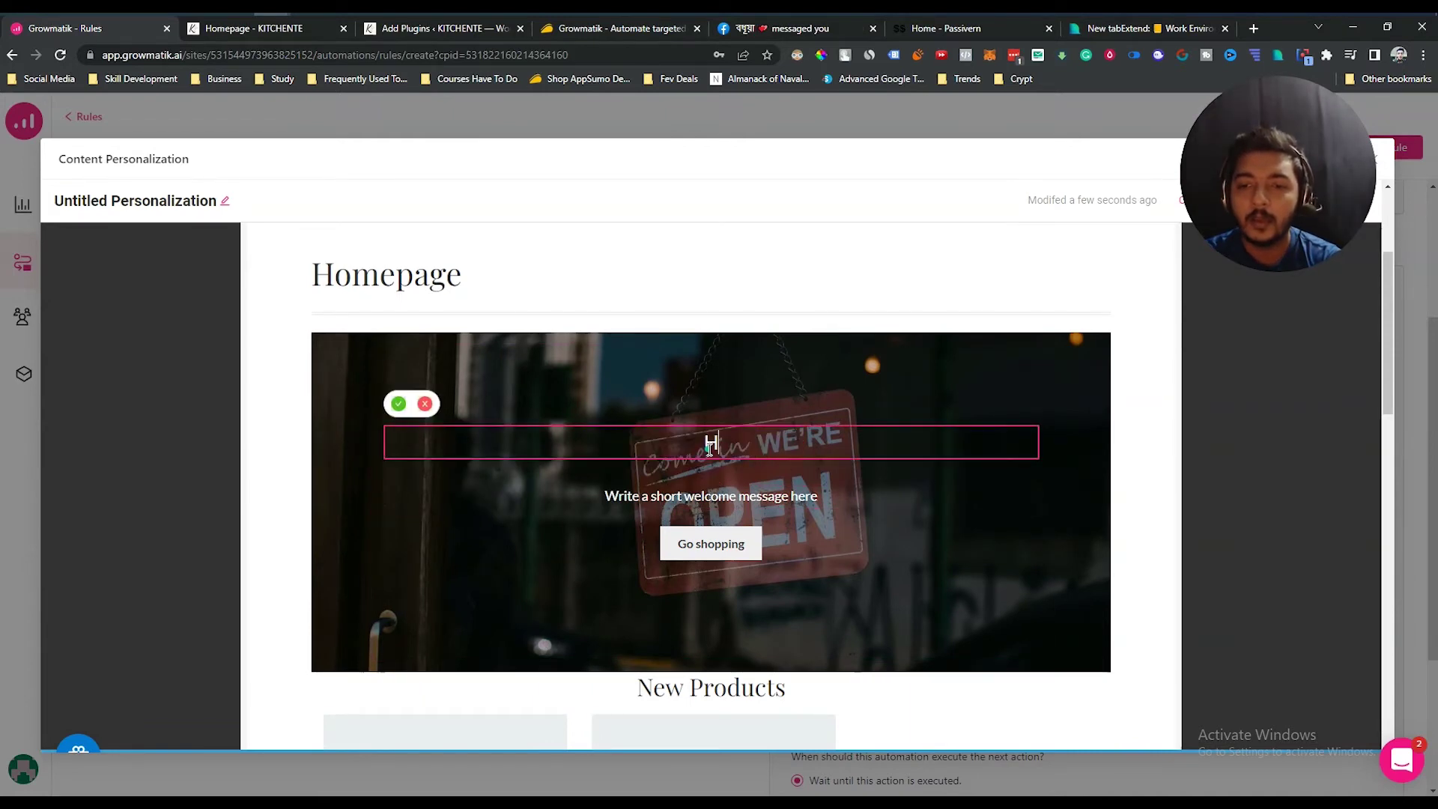
{"action": "type", "text": "ello, Are"}
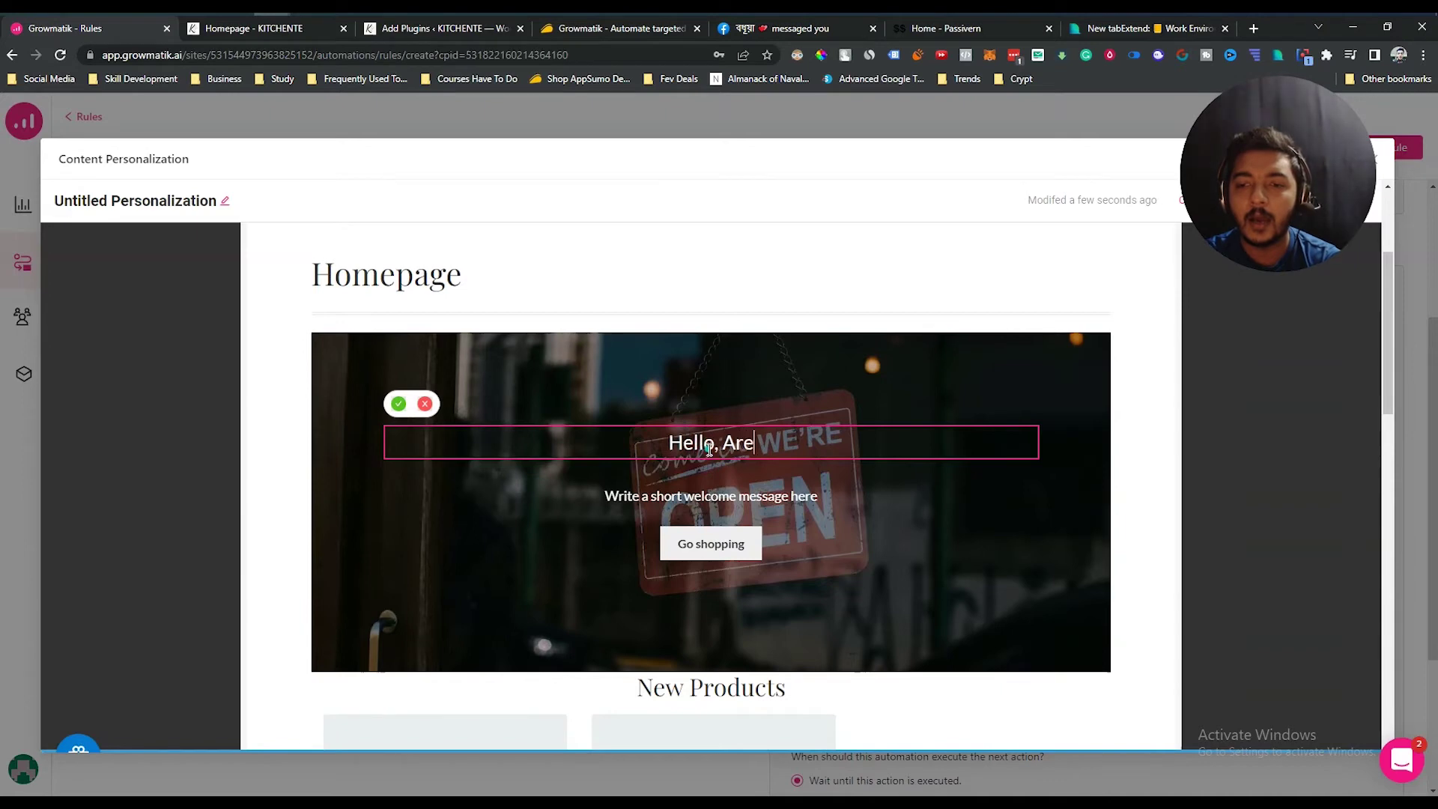
{"action": "type", "text": " you from F"}
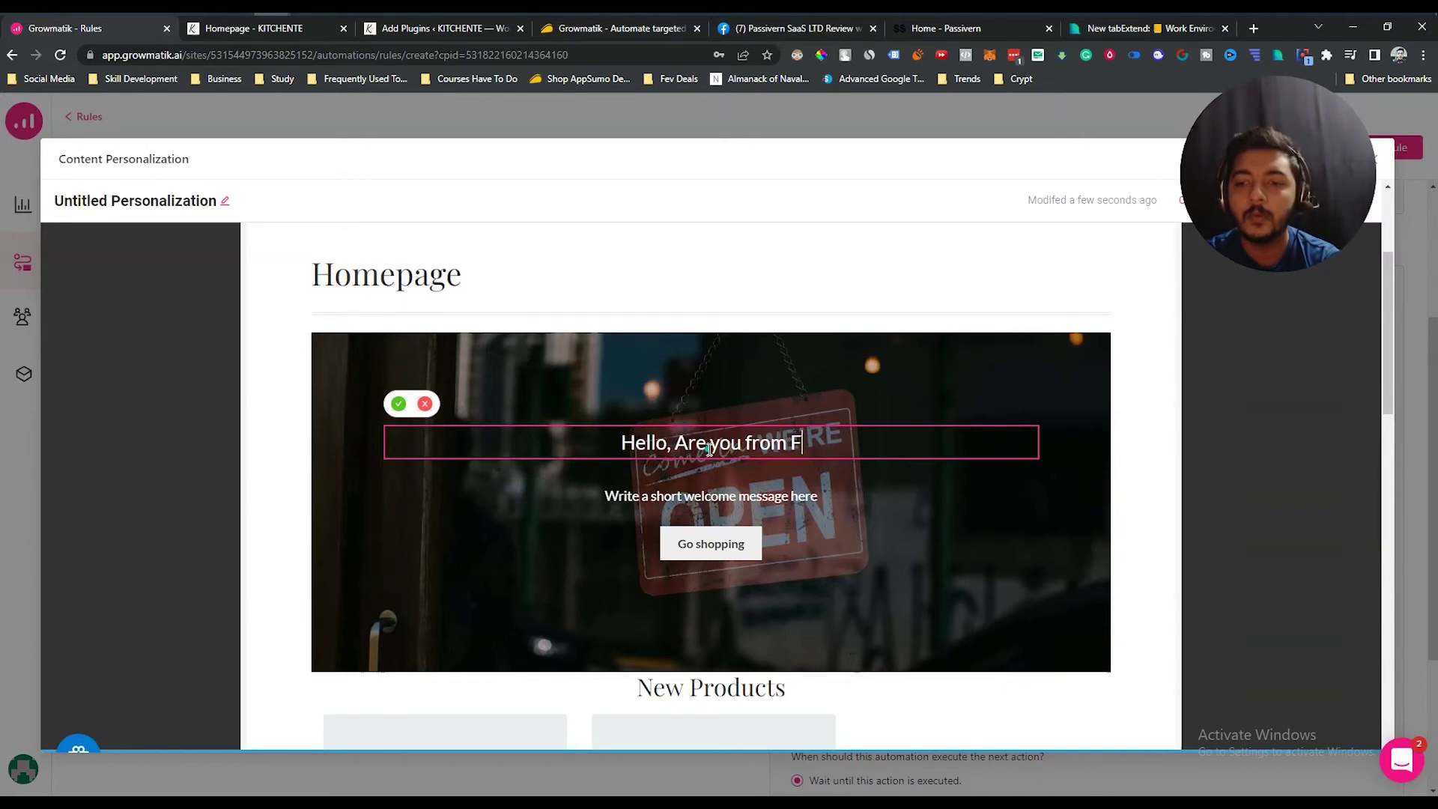
{"action": "type", "text": "acebook?"}
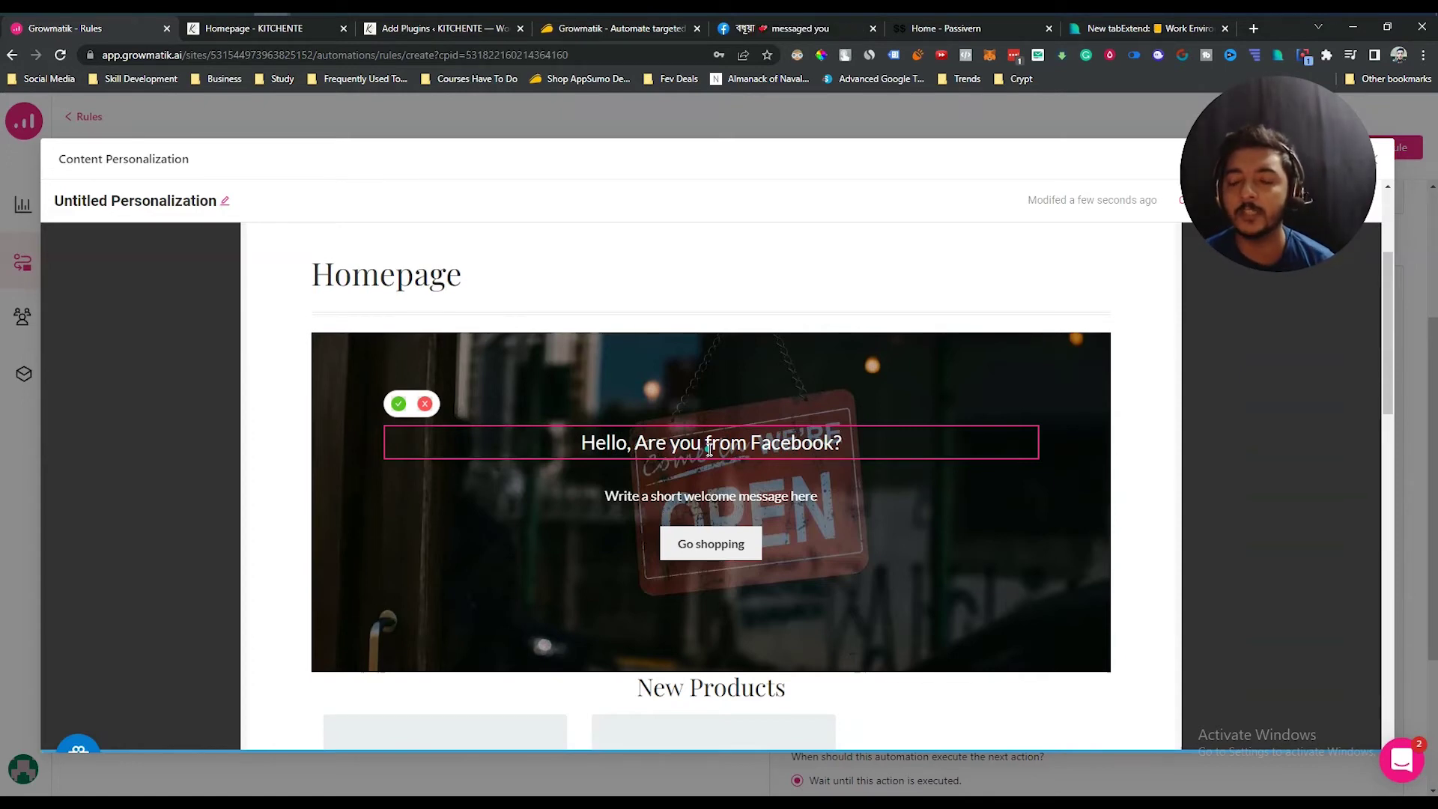
{"action": "key", "text": "ctrl+a"}
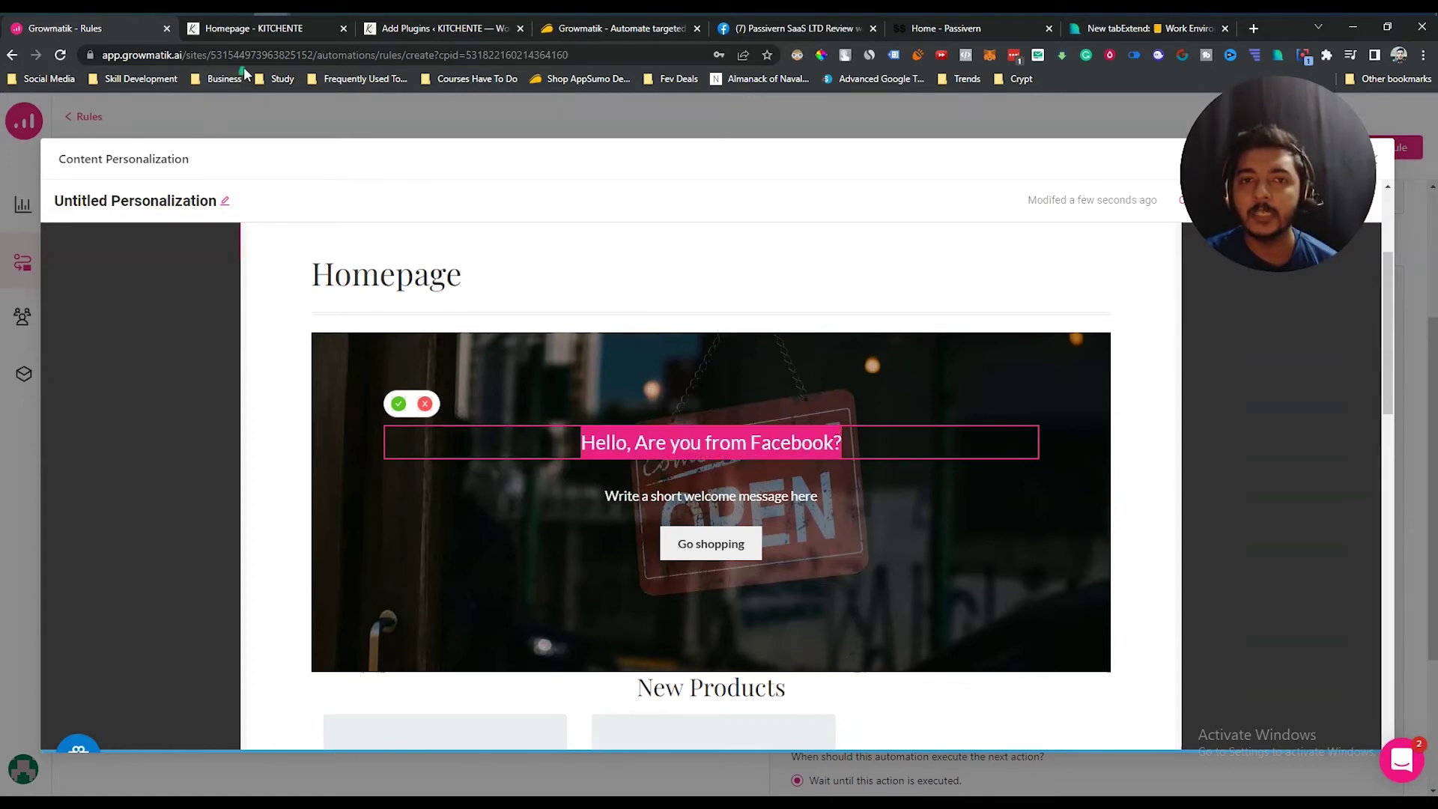
Step: Check the original welcome heading on the live KITCHENTE homepage, and accept the new heading text in the personalization editor
{"action": "left_click", "coordinate": [271, 29]}
{"action": "scroll", "coordinate": [696, 448], "scroll_direction": "down", "scroll_amount": 1}
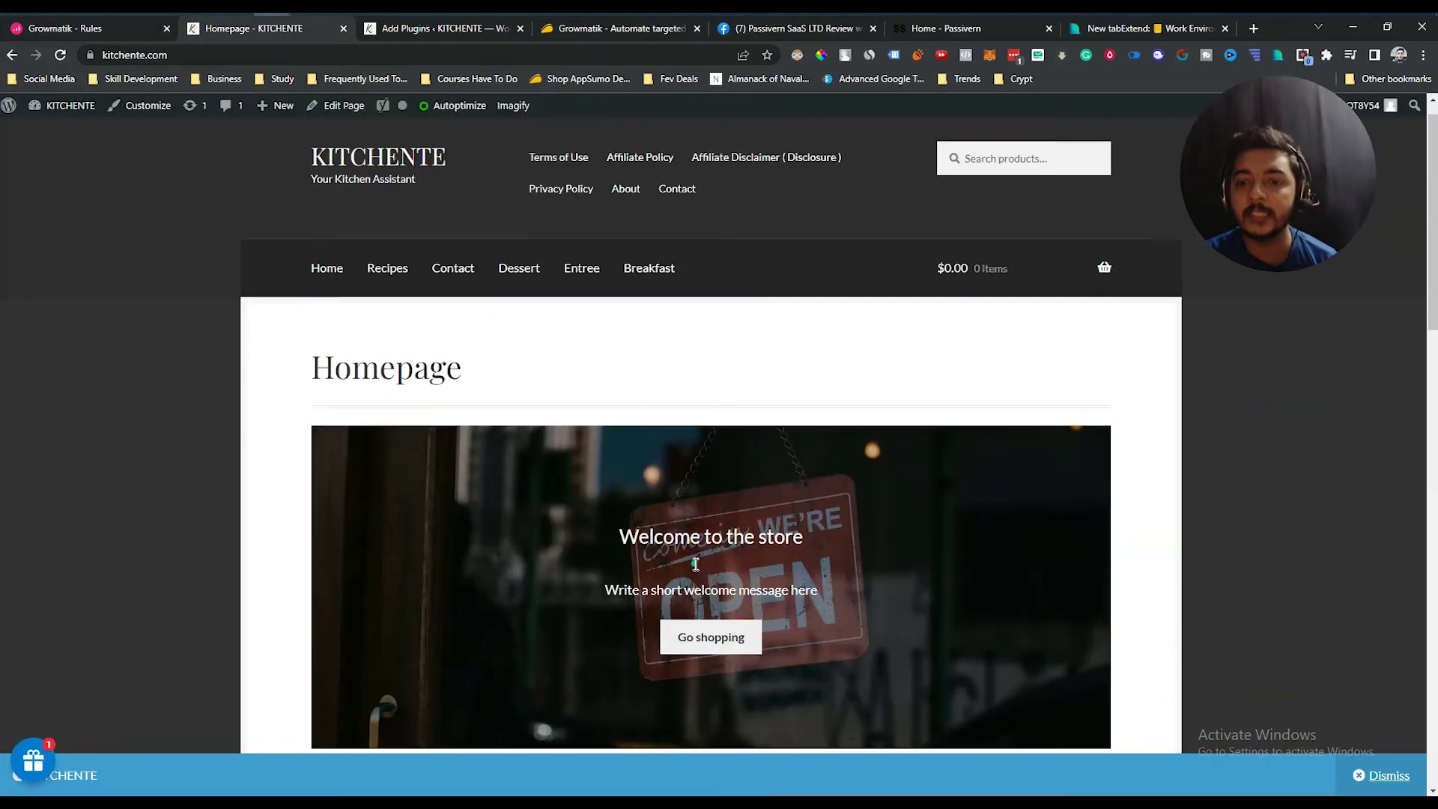
{"action": "left_click_drag", "start_coordinate": [622, 486], "coordinate": [800, 489]}
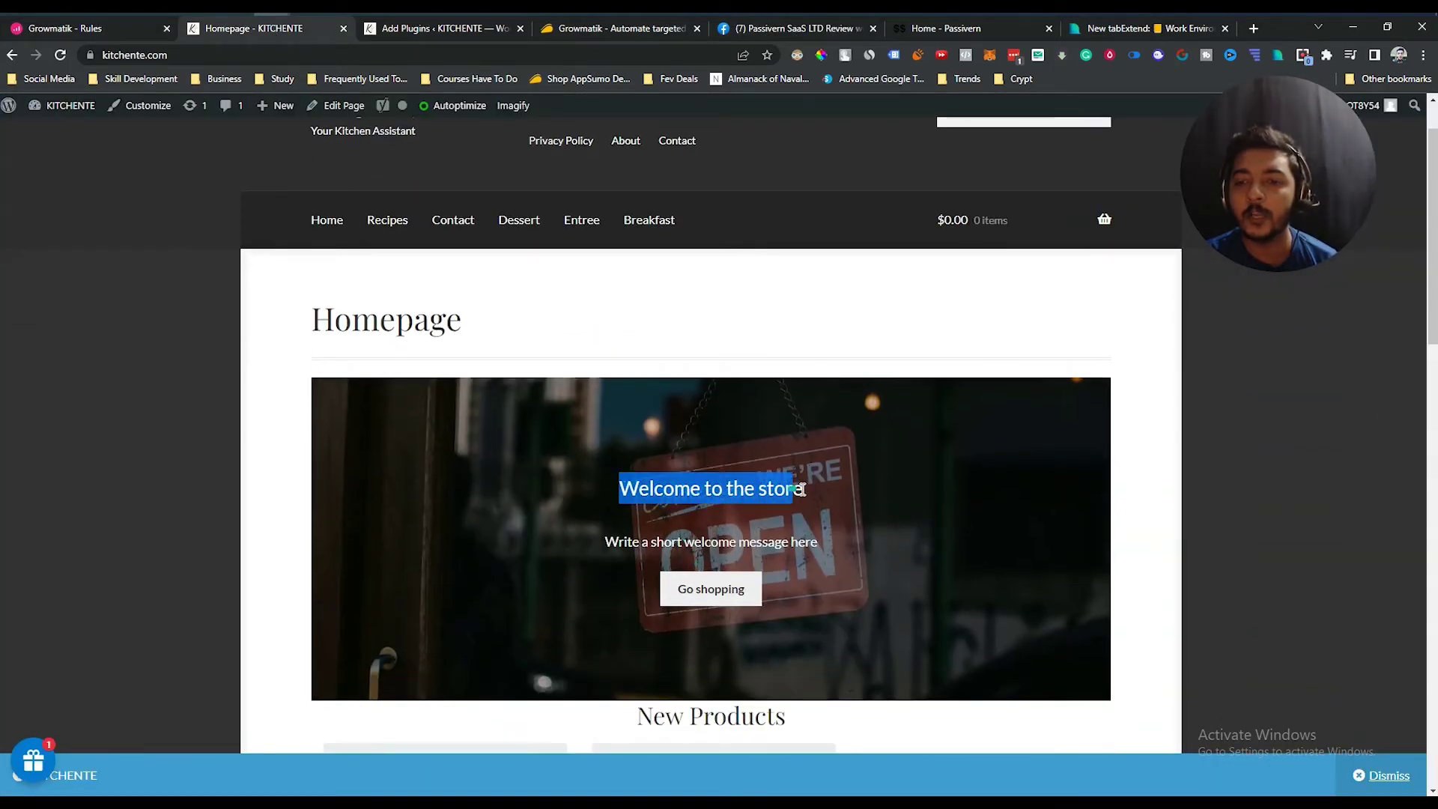
{"action": "left_click", "coordinate": [89, 31]}
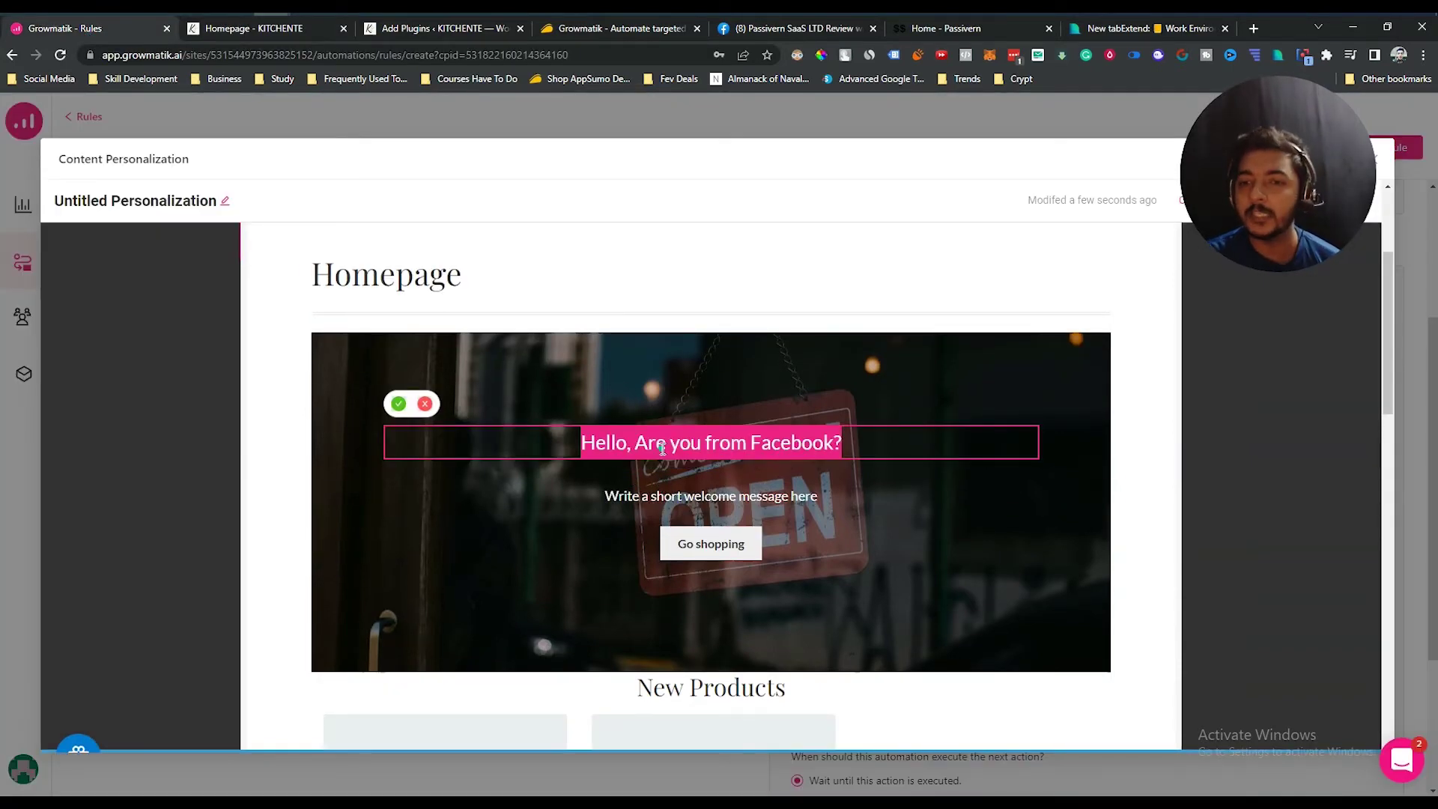
{"action": "left_click", "coordinate": [663, 448]}
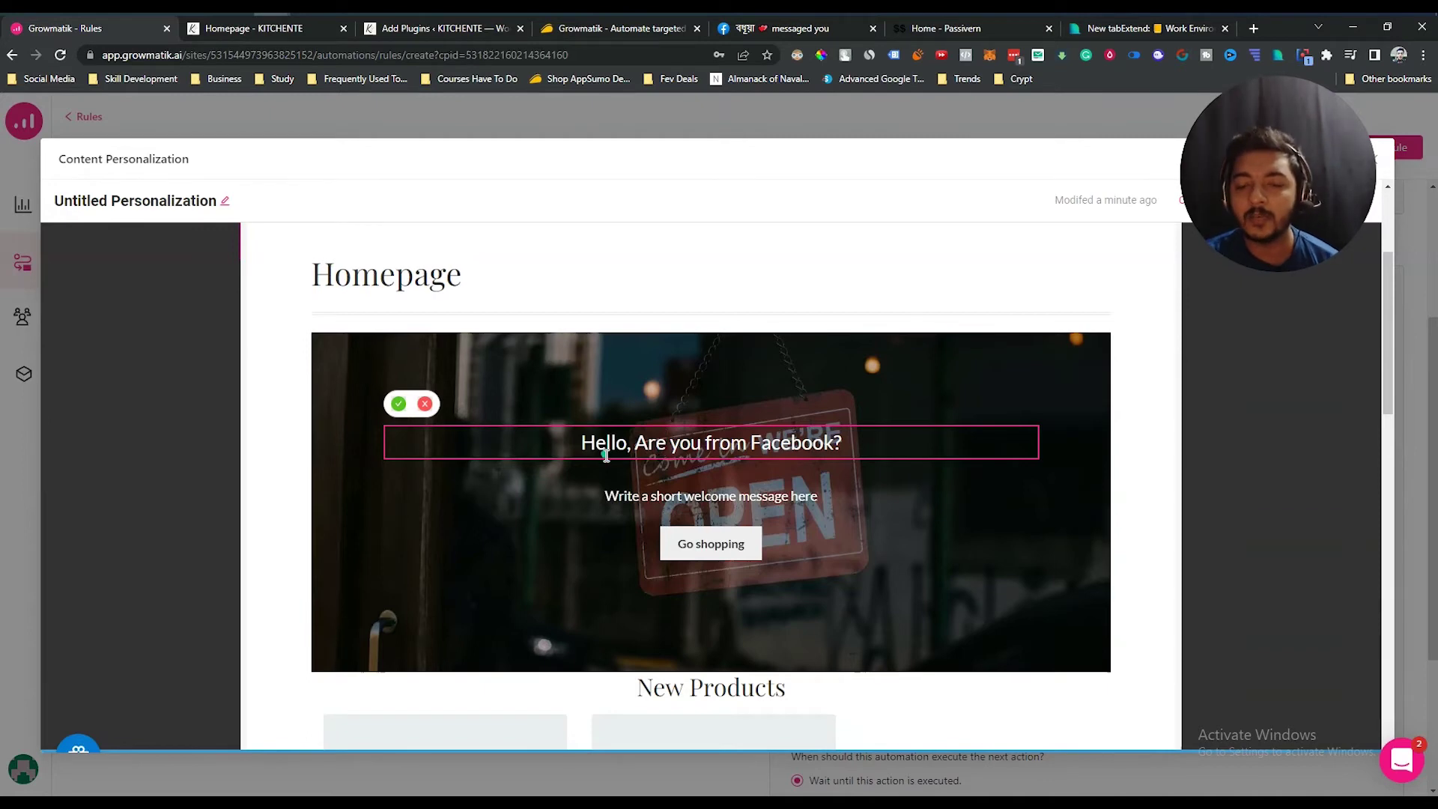
{"action": "left_click", "coordinate": [399, 404]}
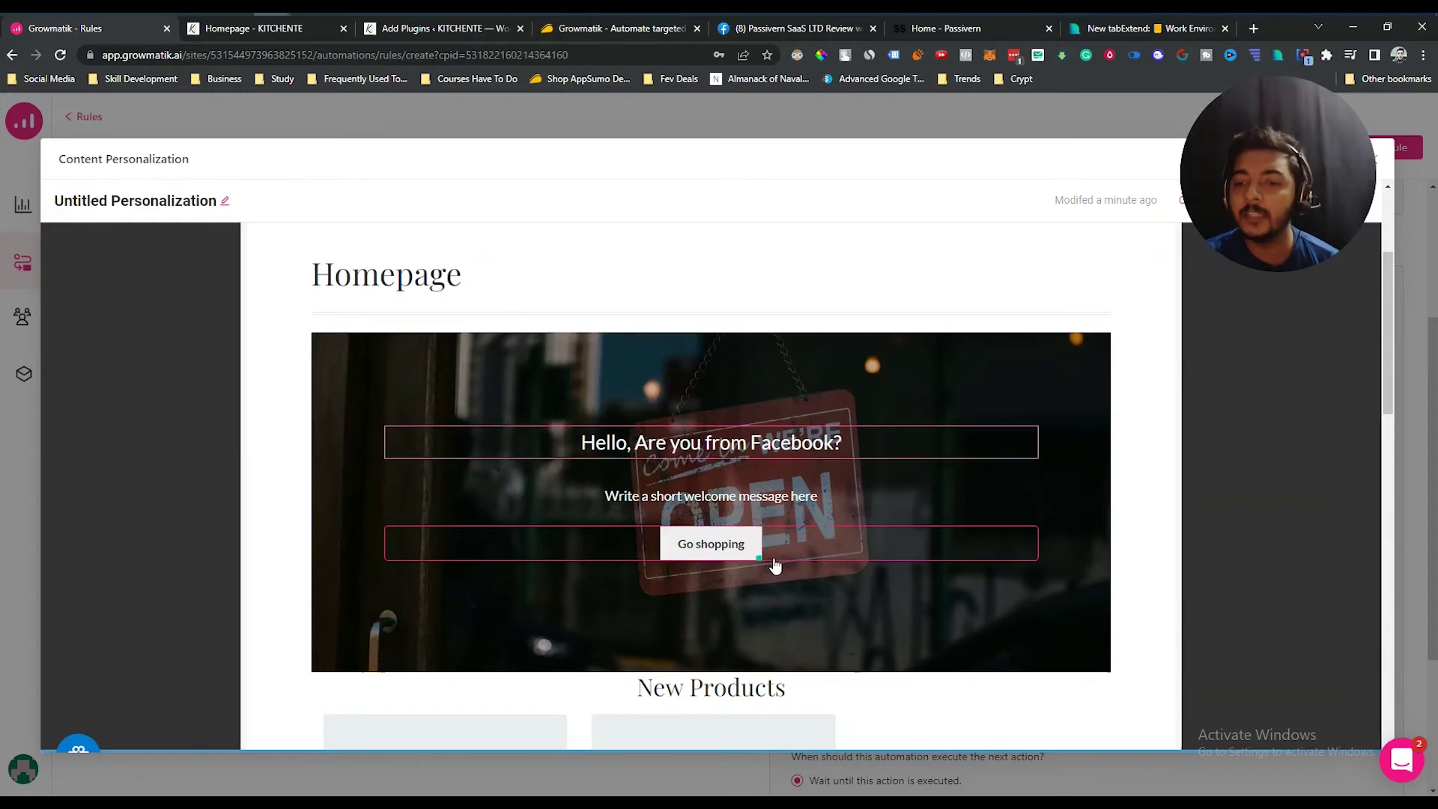
Step: Insert a Products block between the hero banner's heading and its short welcome message
{"action": "mouse_move", "coordinate": [736, 494]}
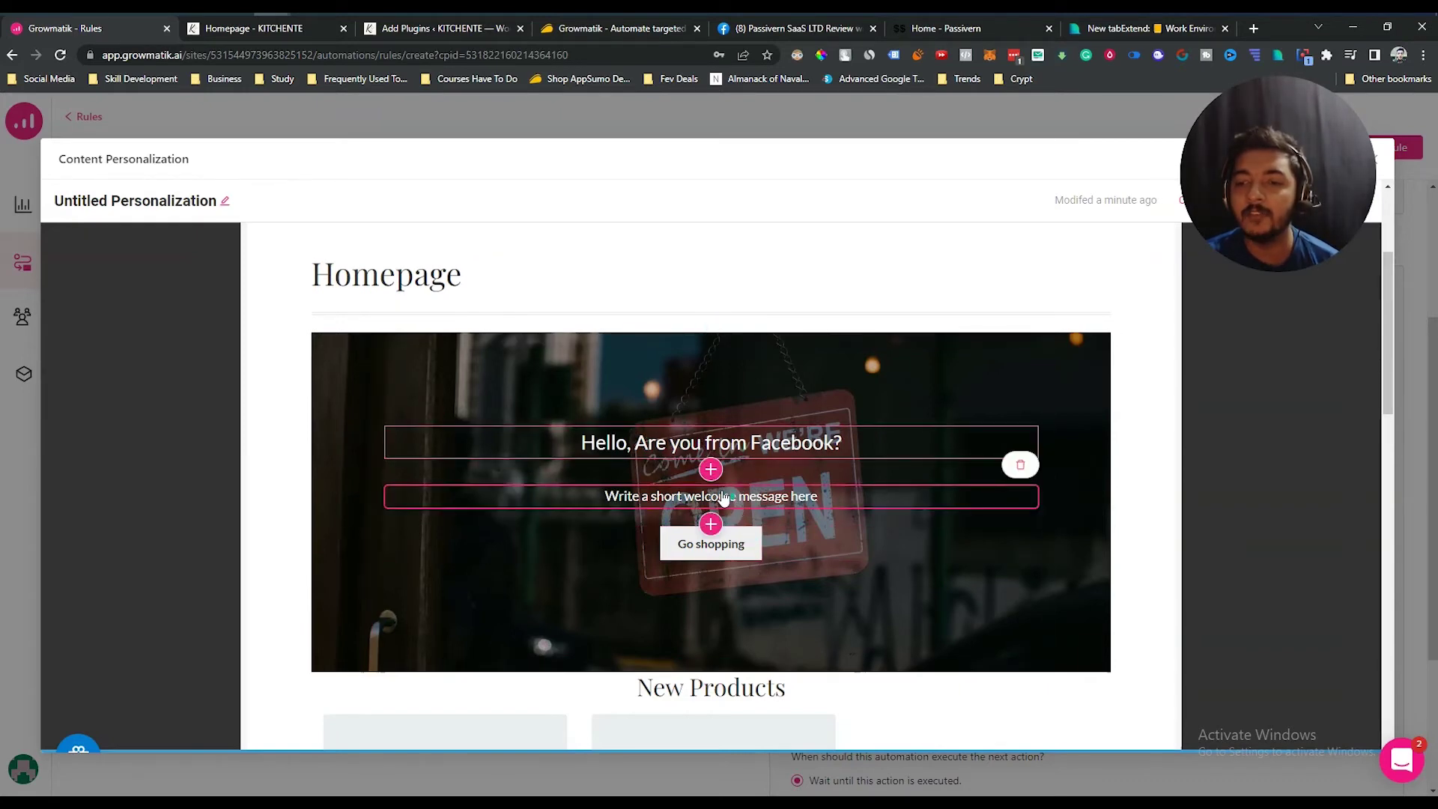
{"action": "left_click", "coordinate": [711, 469]}
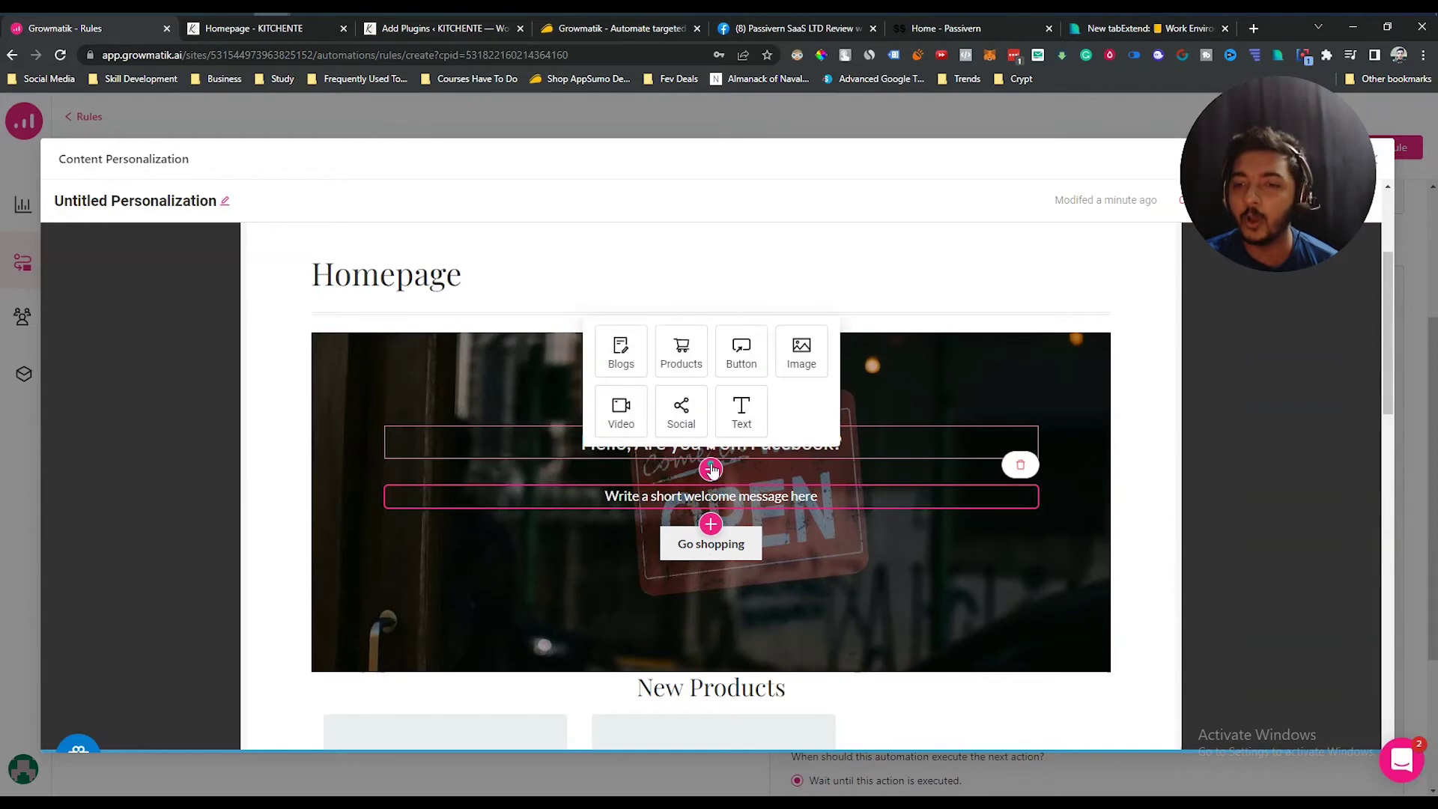
{"action": "left_click", "coordinate": [682, 358]}
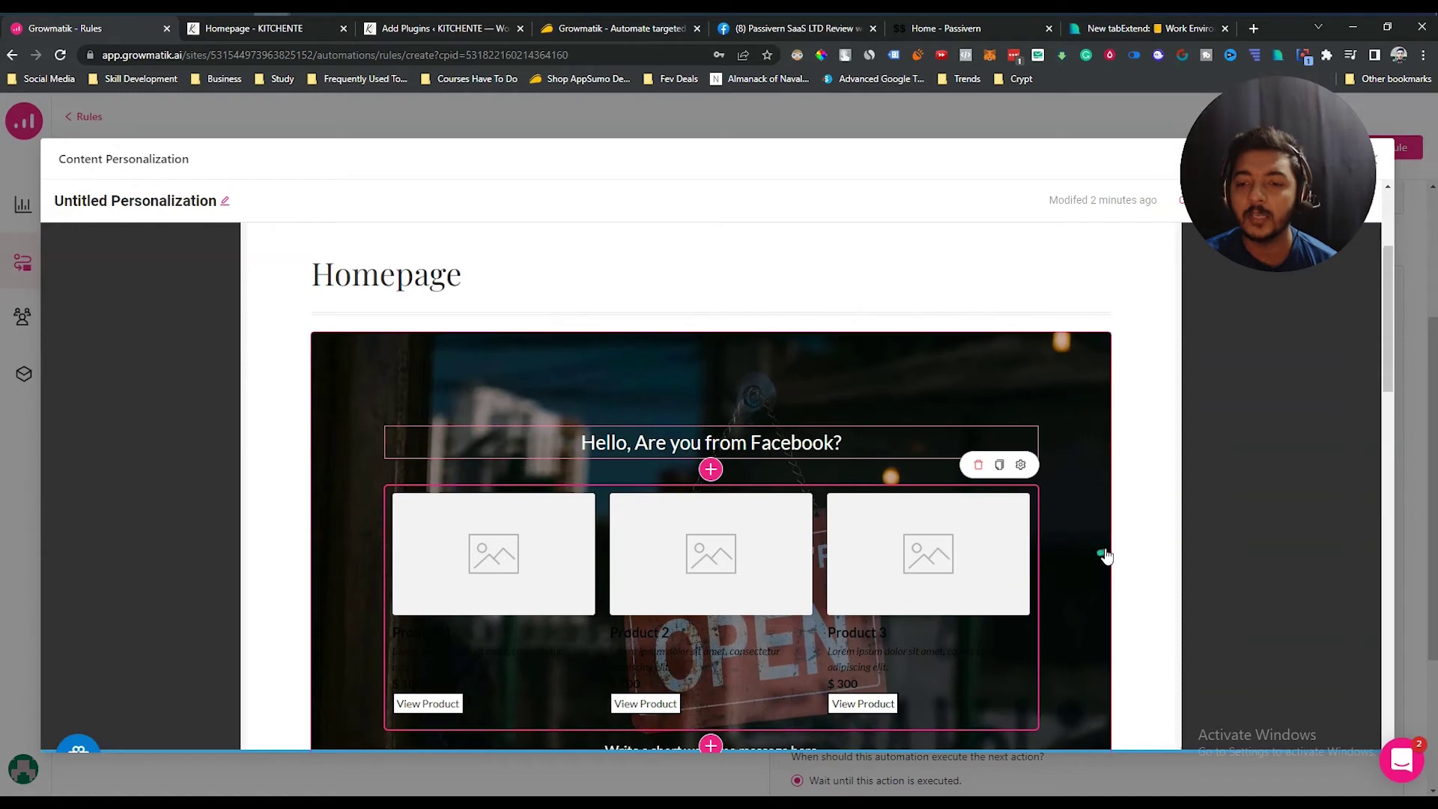
{"action": "scroll", "coordinate": [677, 519], "scroll_direction": "down", "scroll_amount": 2}
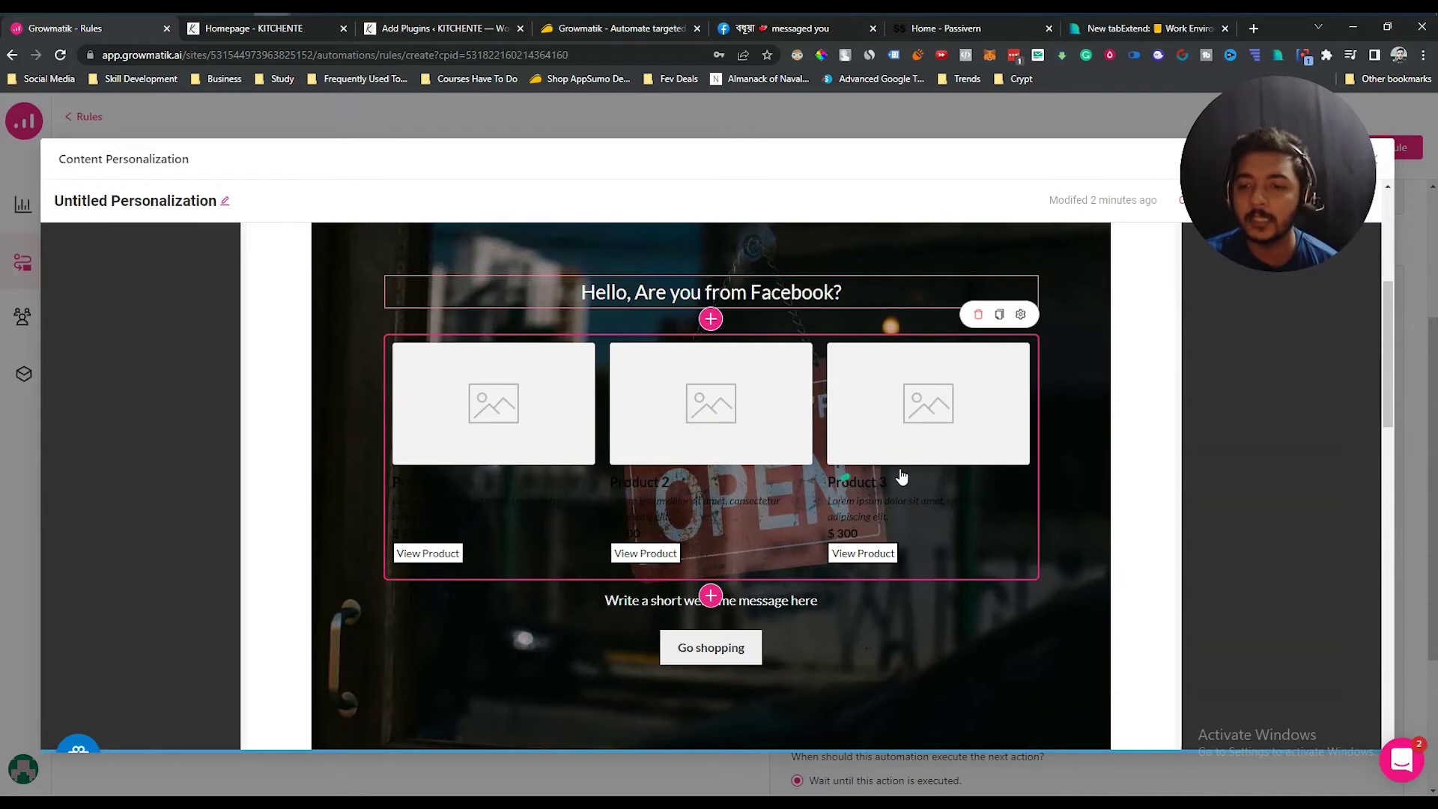
Step: Examine the Products block's settings, including its filters, sorting, quantity and the title and price text styling
{"action": "left_click", "coordinate": [1022, 314]}
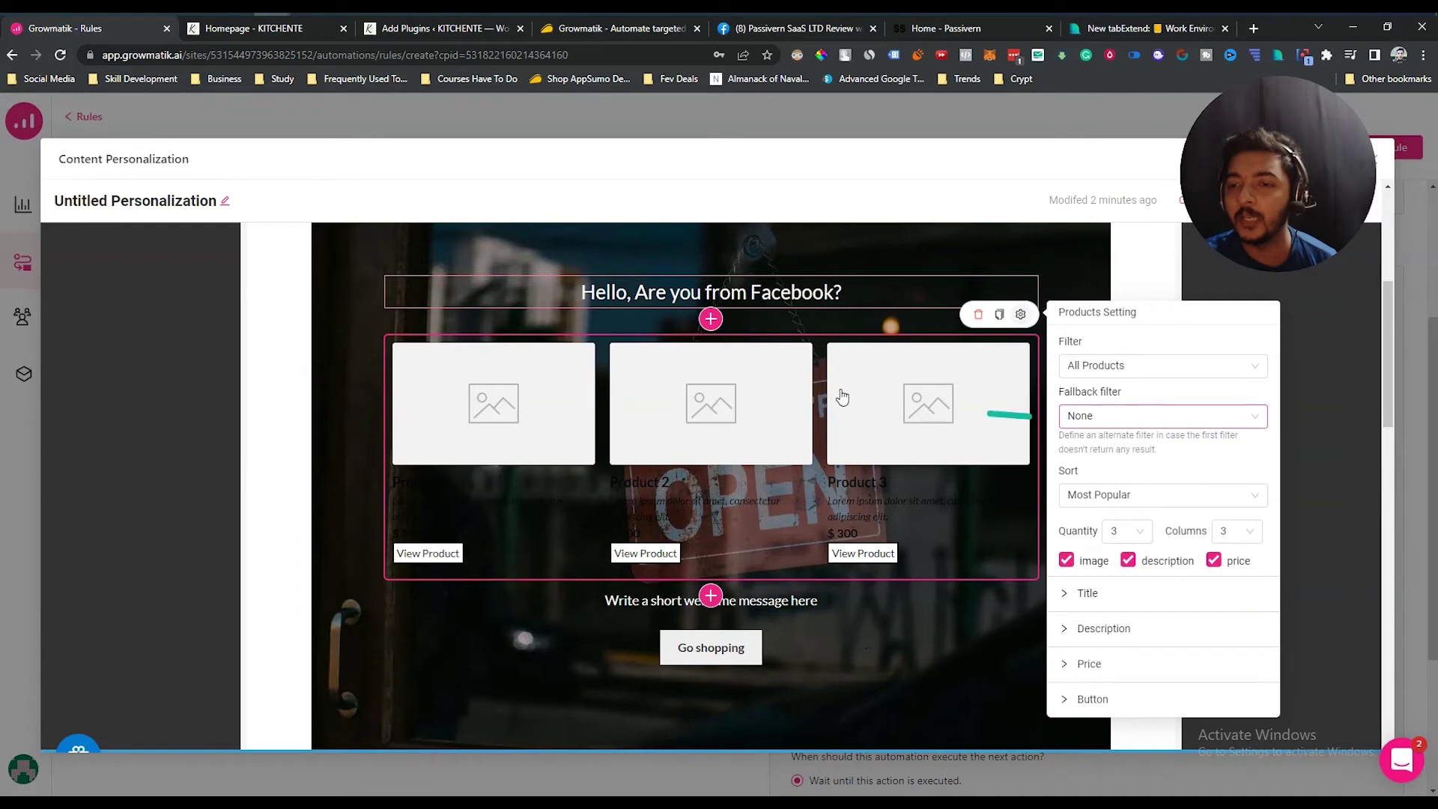
{"action": "left_click", "coordinate": [1087, 594]}
{"action": "scroll", "coordinate": [1126, 686], "scroll_direction": "down", "scroll_amount": 2}
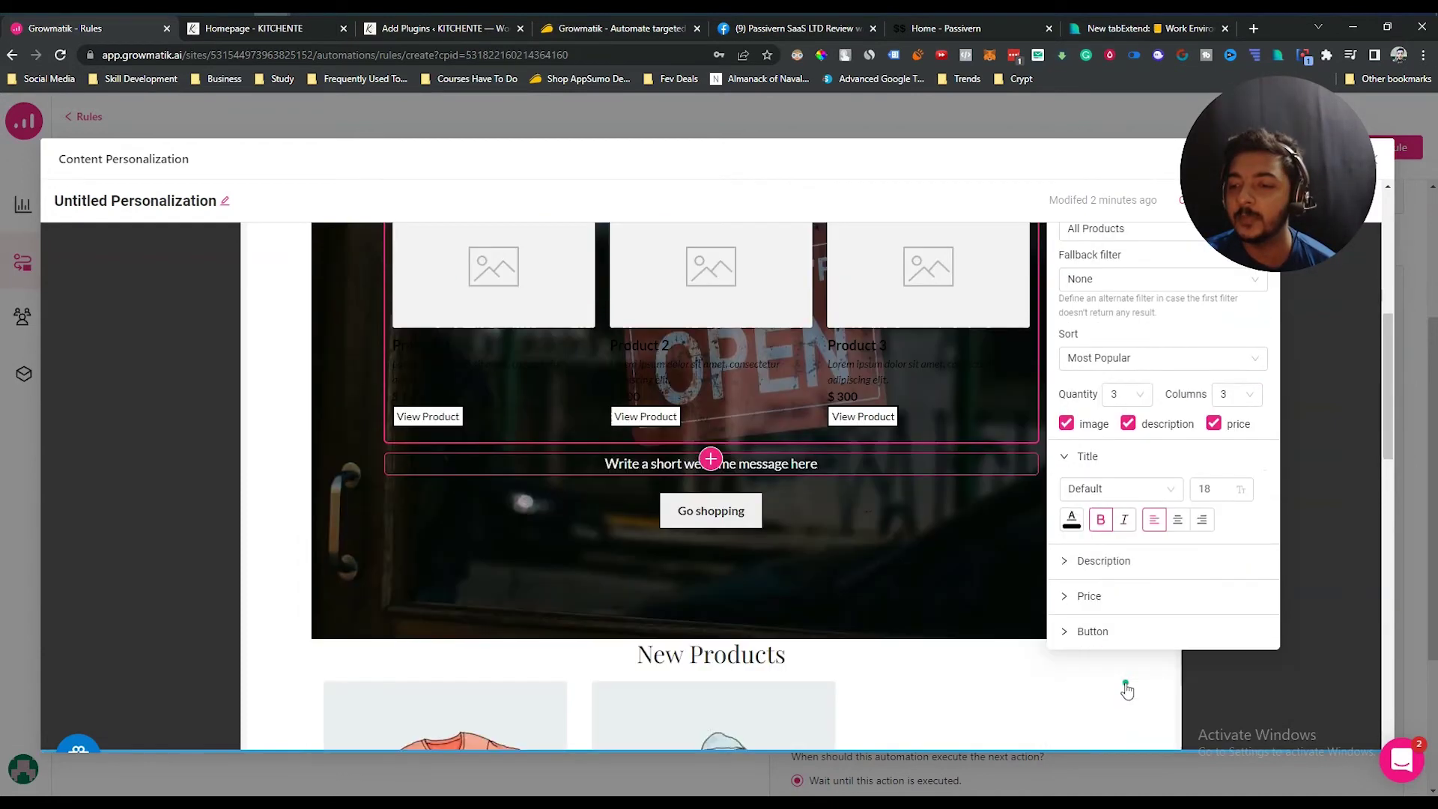
{"action": "scroll", "coordinate": [1127, 689], "scroll_direction": "down", "scroll_amount": 1}
{"action": "left_click", "coordinate": [1079, 508]}
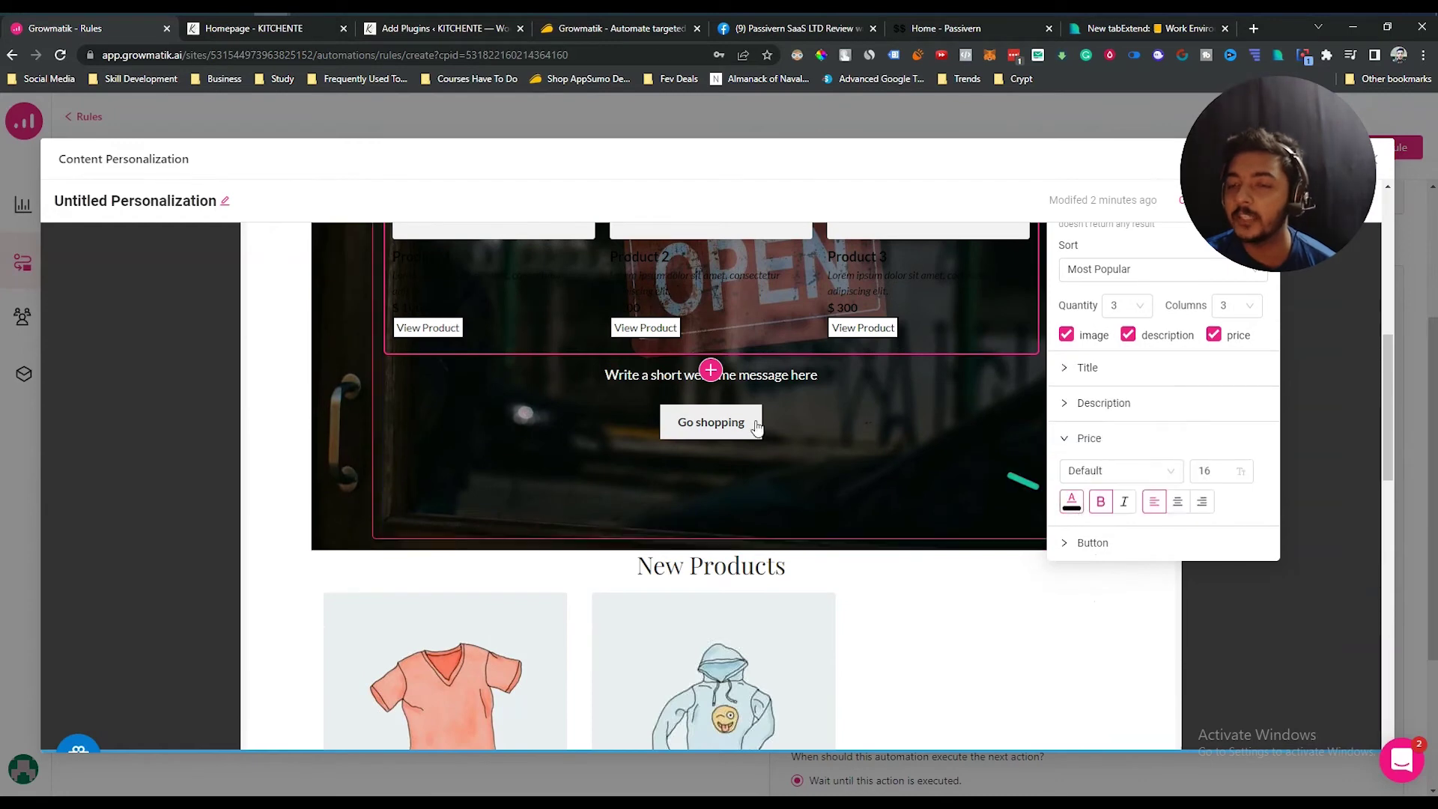
{"action": "scroll", "coordinate": [764, 498], "scroll_direction": "up", "scroll_amount": 3}
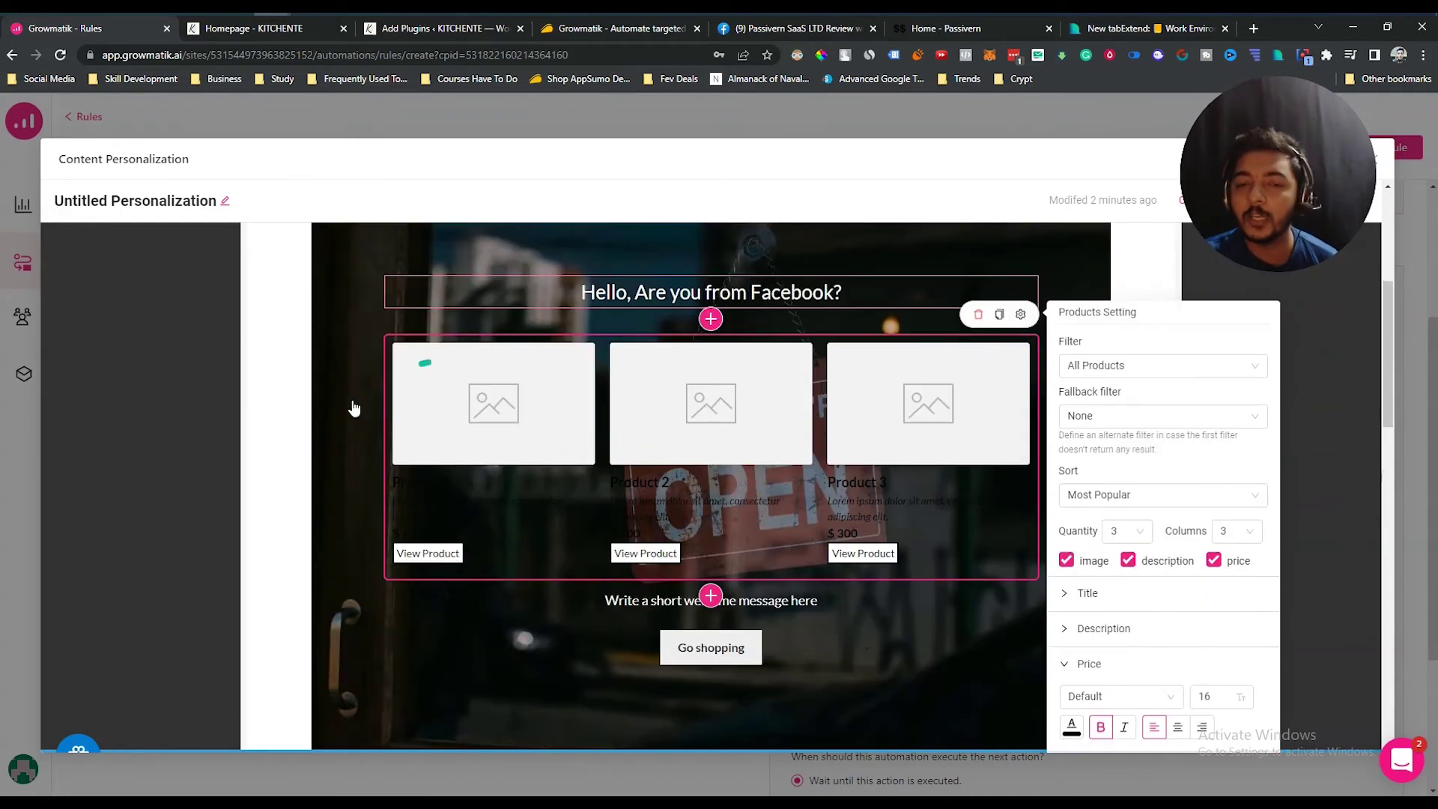
{"action": "left_click", "coordinate": [341, 434]}
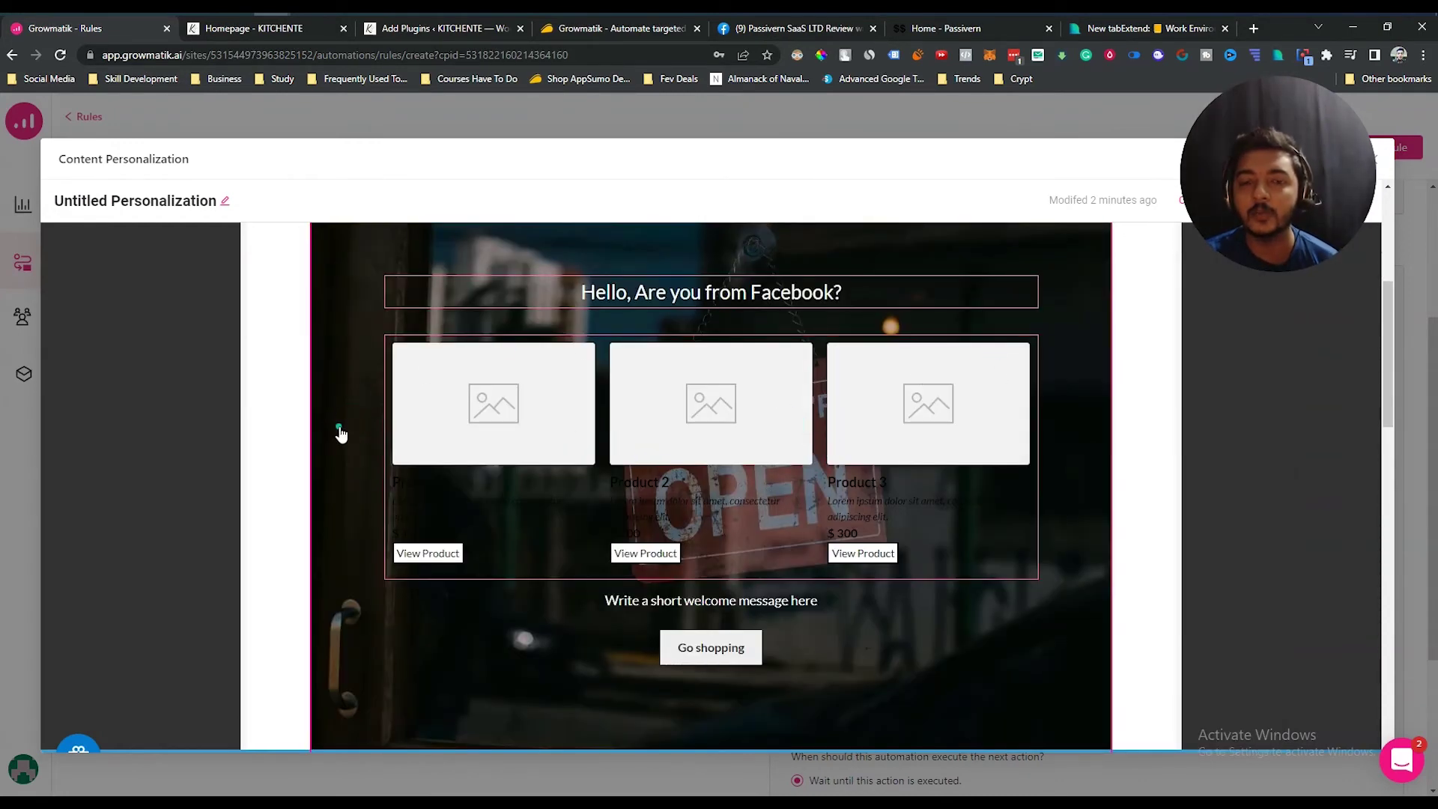
Step: Review the rest of the homepage in the editor and save the content personalization
{"action": "scroll", "coordinate": [537, 520], "scroll_direction": "down", "scroll_amount": 5}
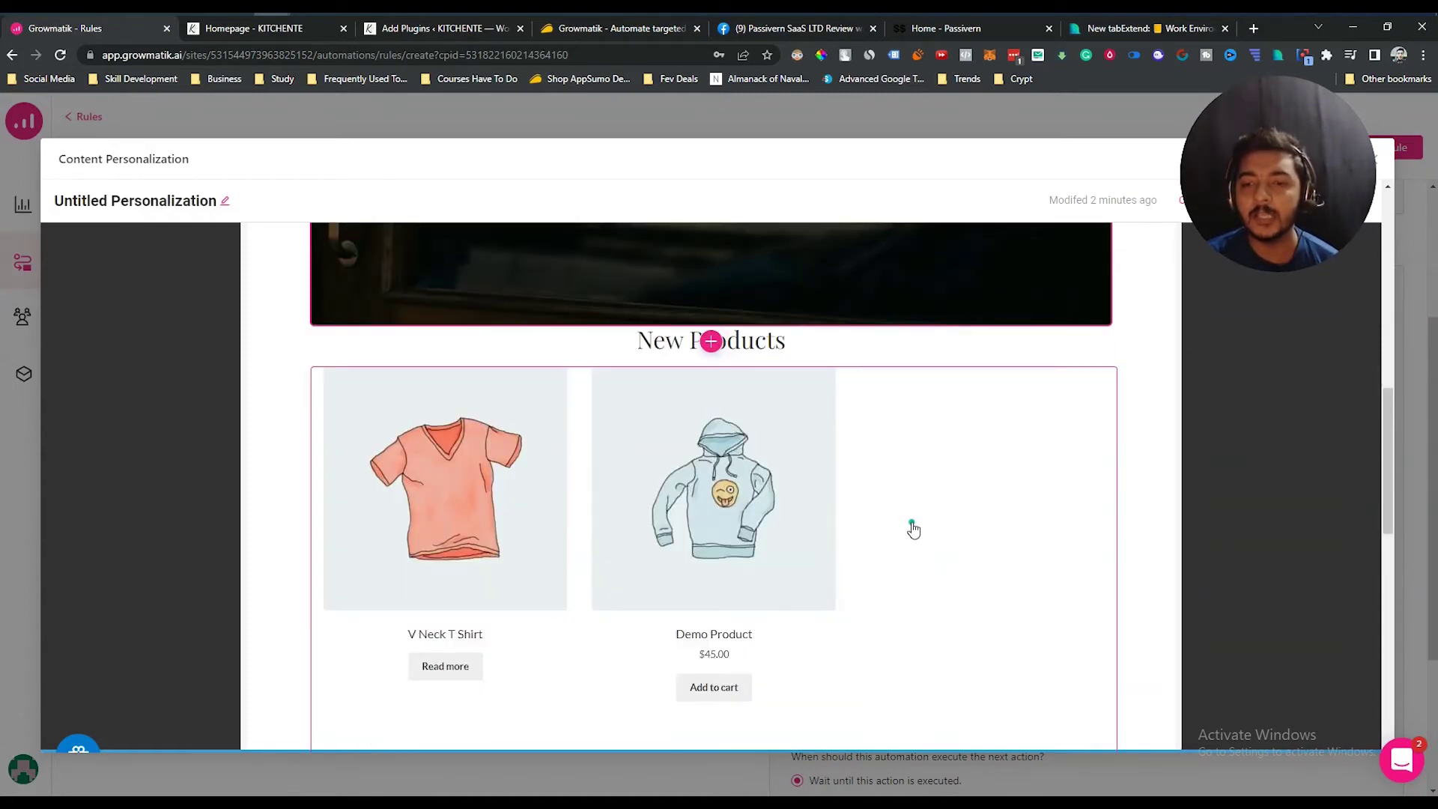
{"action": "scroll", "coordinate": [912, 529], "scroll_direction": "down", "scroll_amount": 3}
{"action": "left_click_drag", "start_coordinate": [1272, 191], "coordinate": [902, 191]}
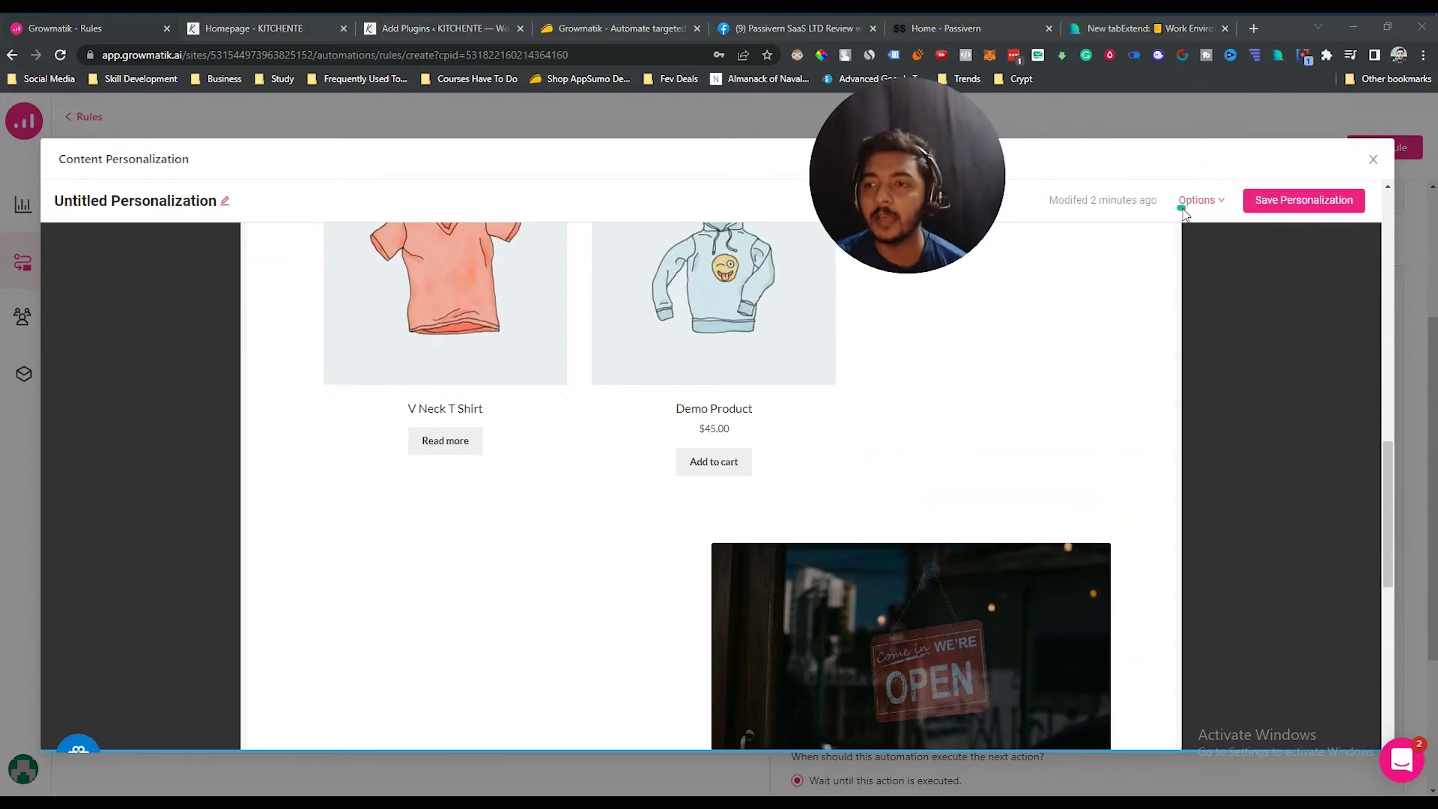
{"action": "scroll", "coordinate": [964, 517], "scroll_direction": "down", "scroll_amount": 3}
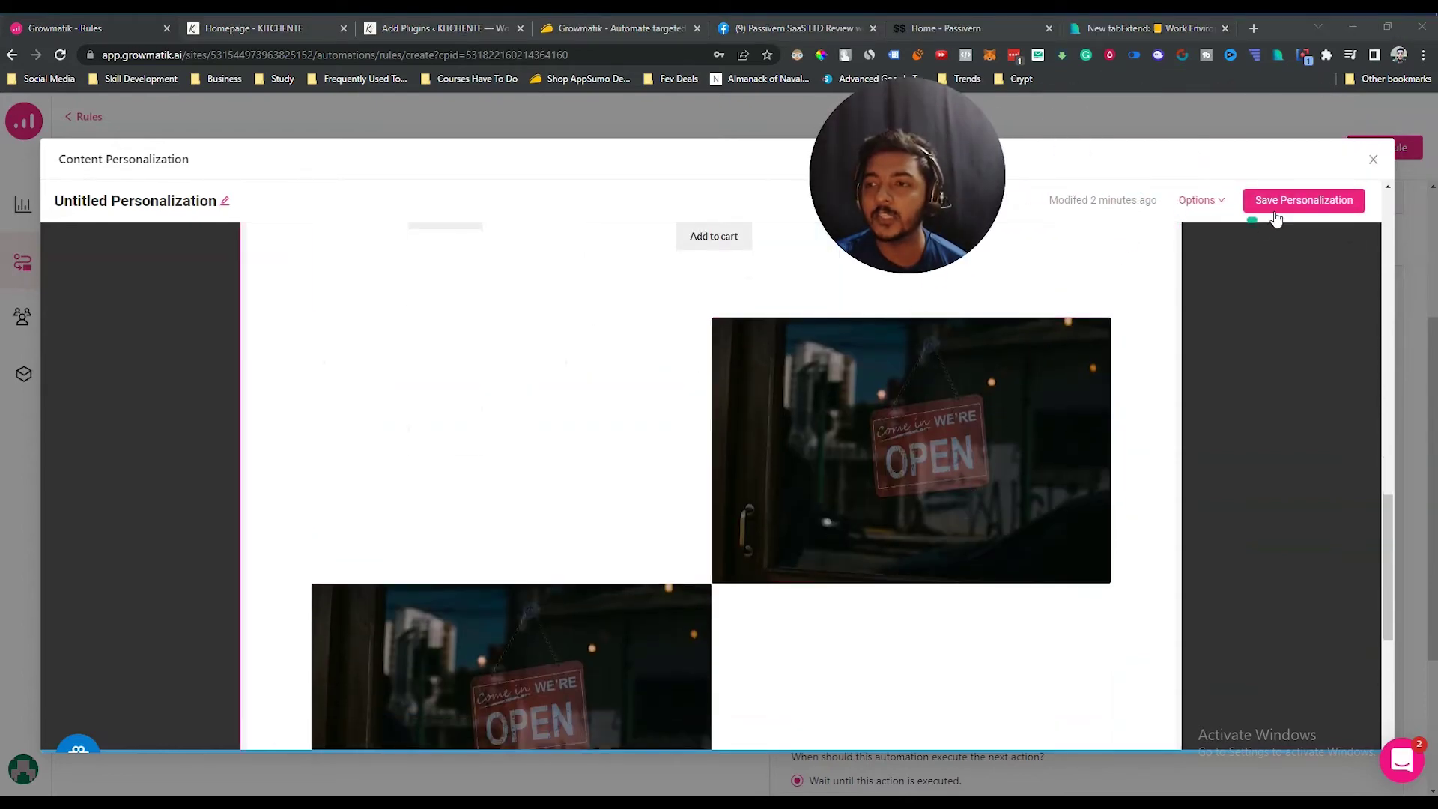
{"action": "scroll", "coordinate": [840, 539], "scroll_direction": "down", "scroll_amount": 8}
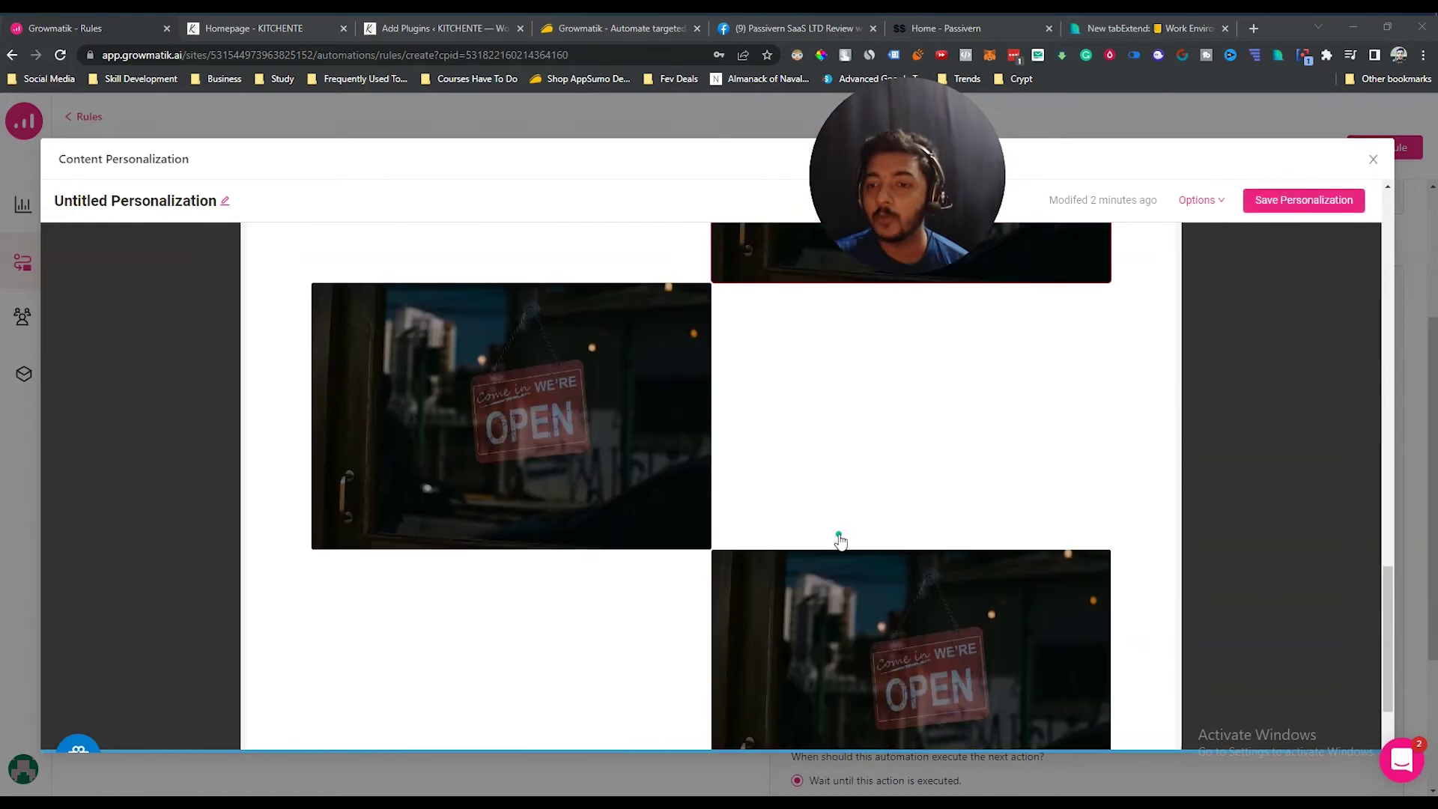
{"action": "scroll", "coordinate": [841, 539], "scroll_direction": "up", "scroll_amount": 10}
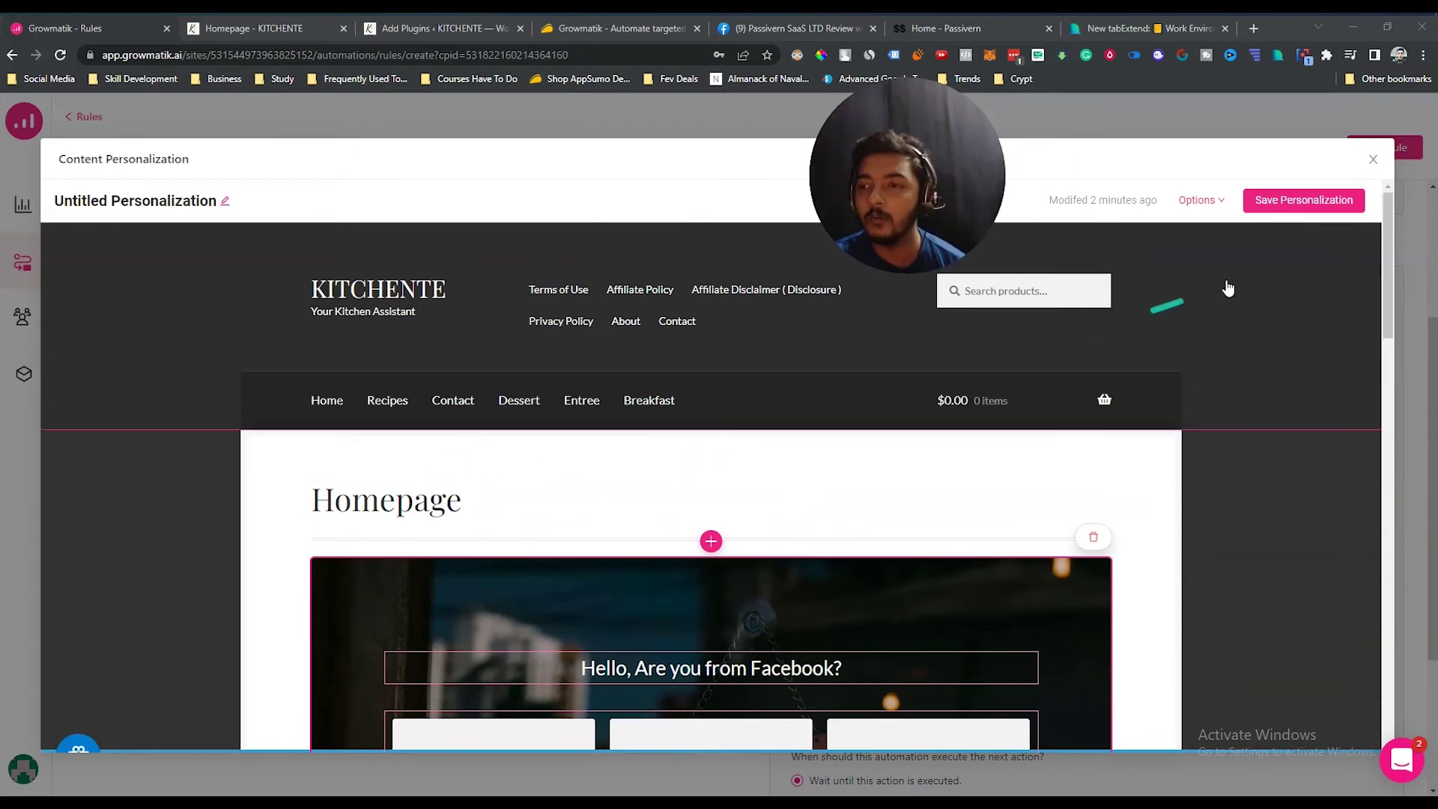
{"action": "left_click", "coordinate": [1299, 210]}
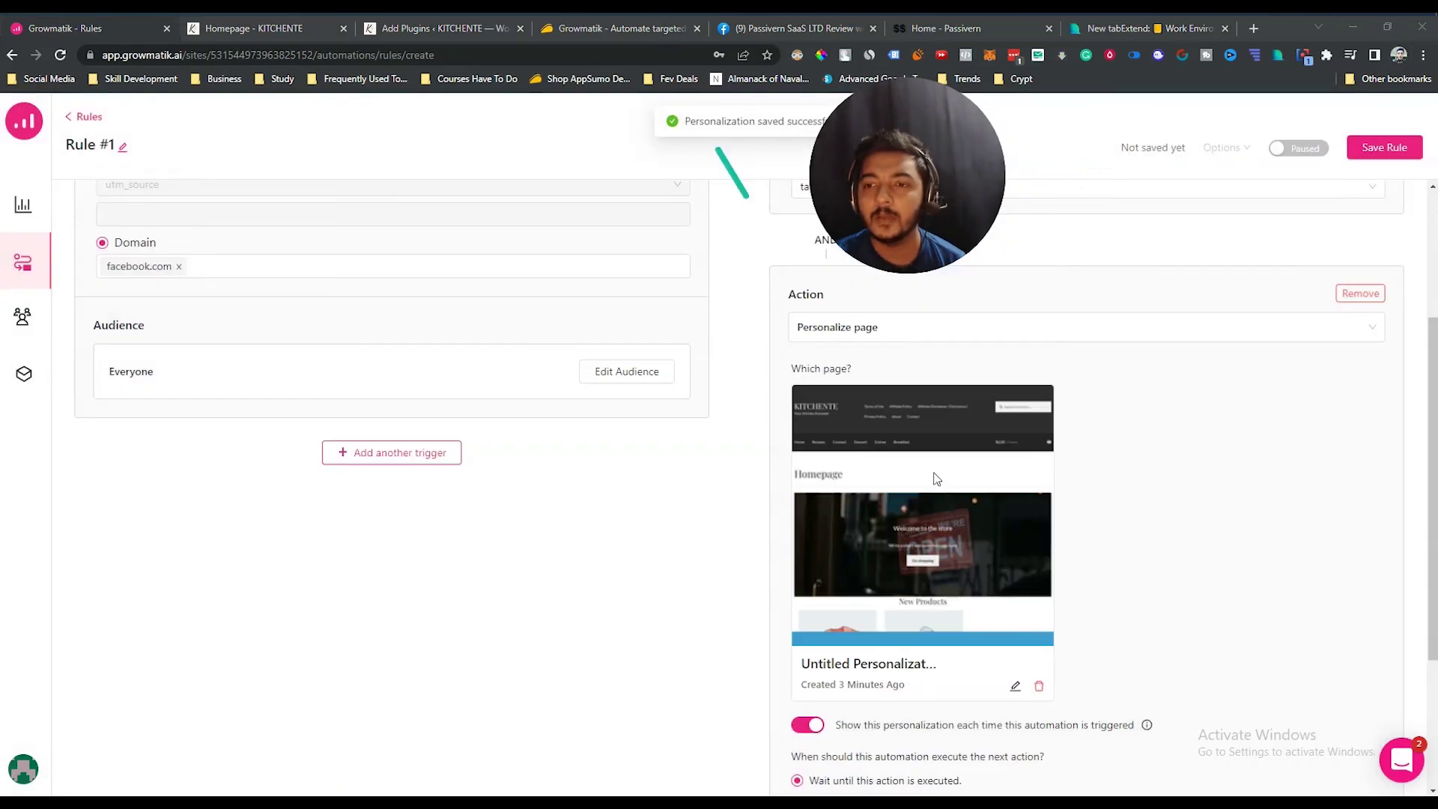
Step: Add a third action to the rule and look through the available on-site and off-site action types without choosing one
{"action": "left_click_drag", "start_coordinate": [931, 215], "coordinate": [1283, 209]}
{"action": "scroll", "coordinate": [1132, 615], "scroll_direction": "down", "scroll_amount": 3}
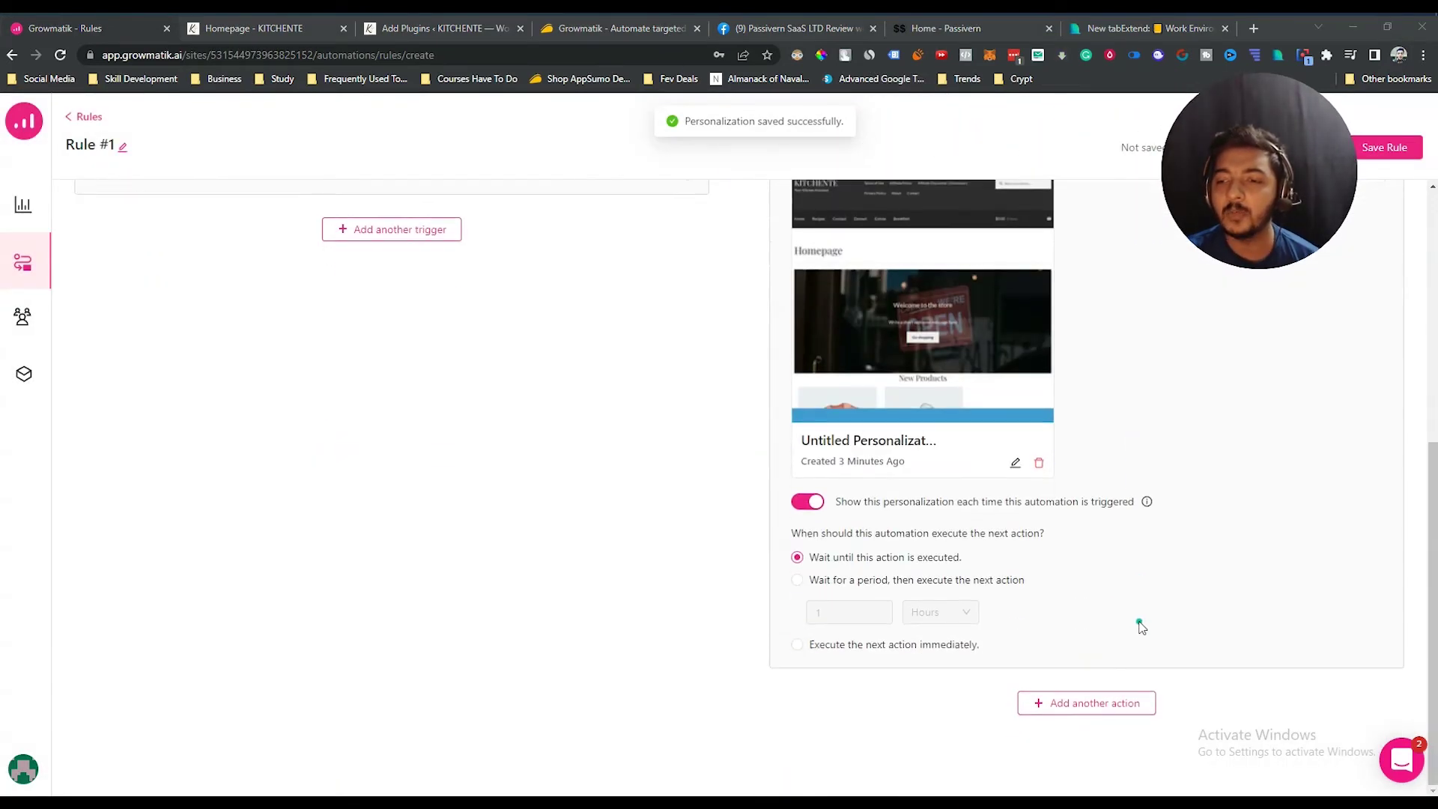
{"action": "left_click", "coordinate": [1072, 703]}
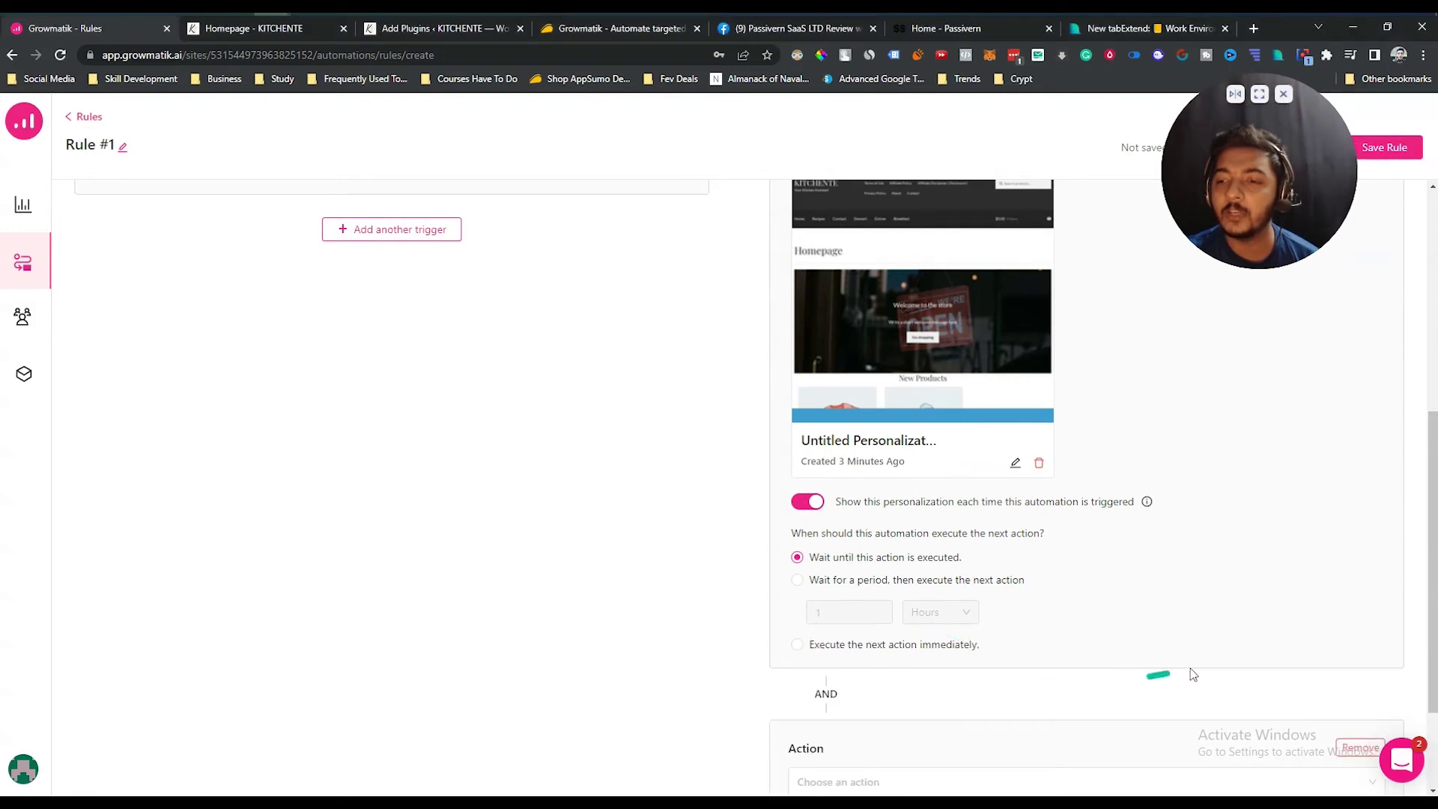
{"action": "scroll", "coordinate": [1188, 674], "scroll_direction": "down", "scroll_amount": 2}
{"action": "left_click", "coordinate": [828, 642]}
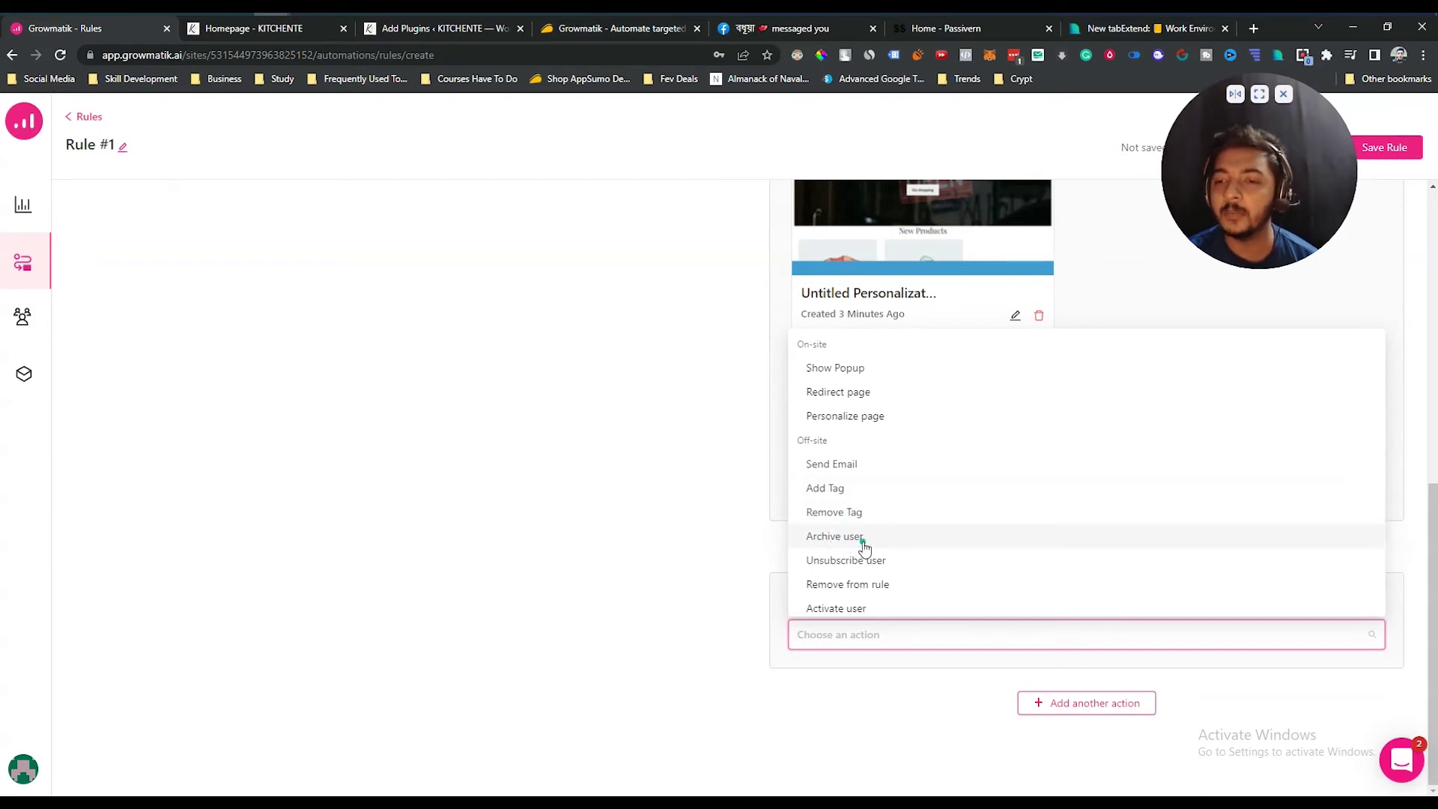
{"action": "scroll", "coordinate": [891, 569], "scroll_direction": "down", "scroll_amount": 1}
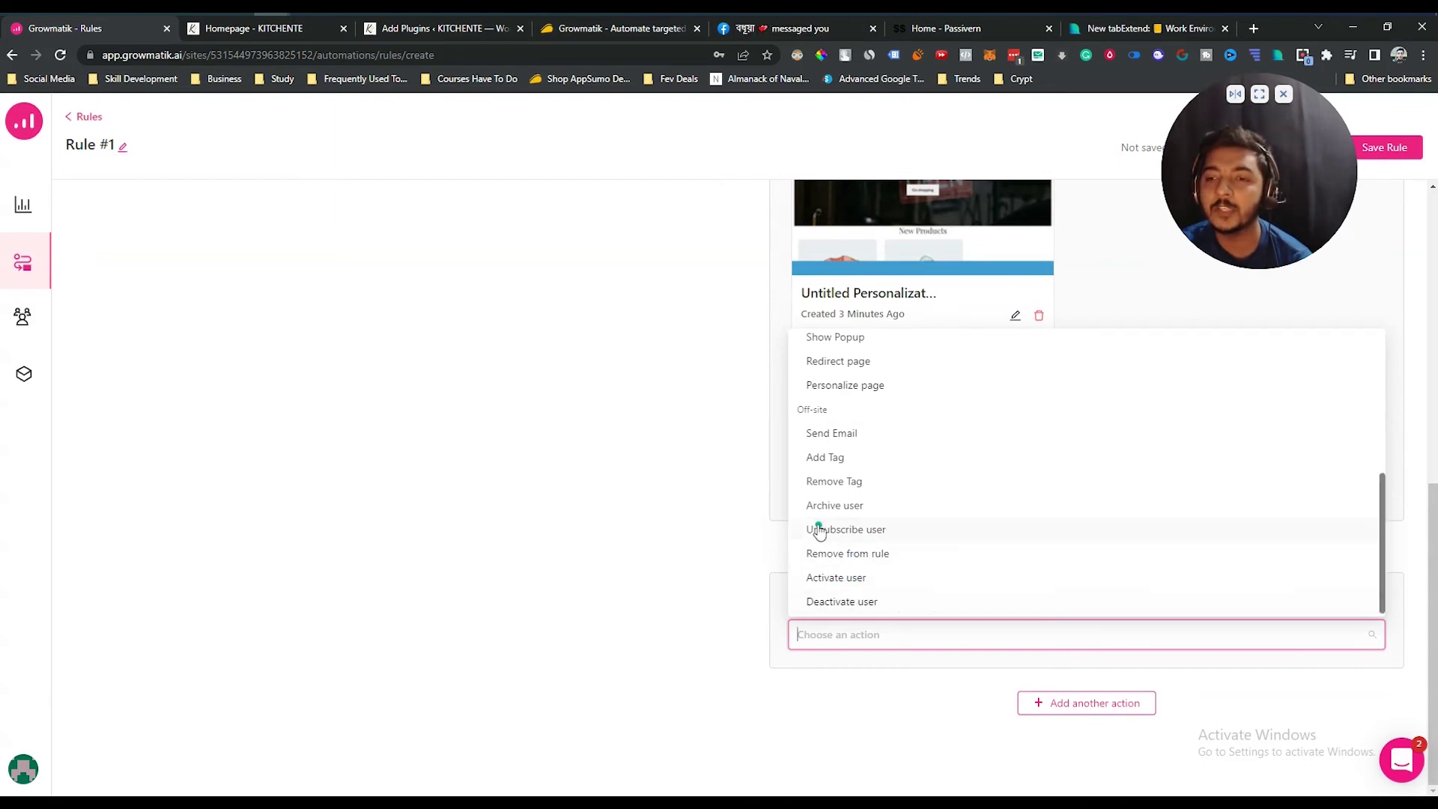
{"action": "scroll", "coordinate": [824, 524], "scroll_direction": "up", "scroll_amount": 3}
{"action": "left_click", "coordinate": [664, 517]}
{"action": "scroll", "coordinate": [684, 518], "scroll_direction": "down", "scroll_amount": 2}
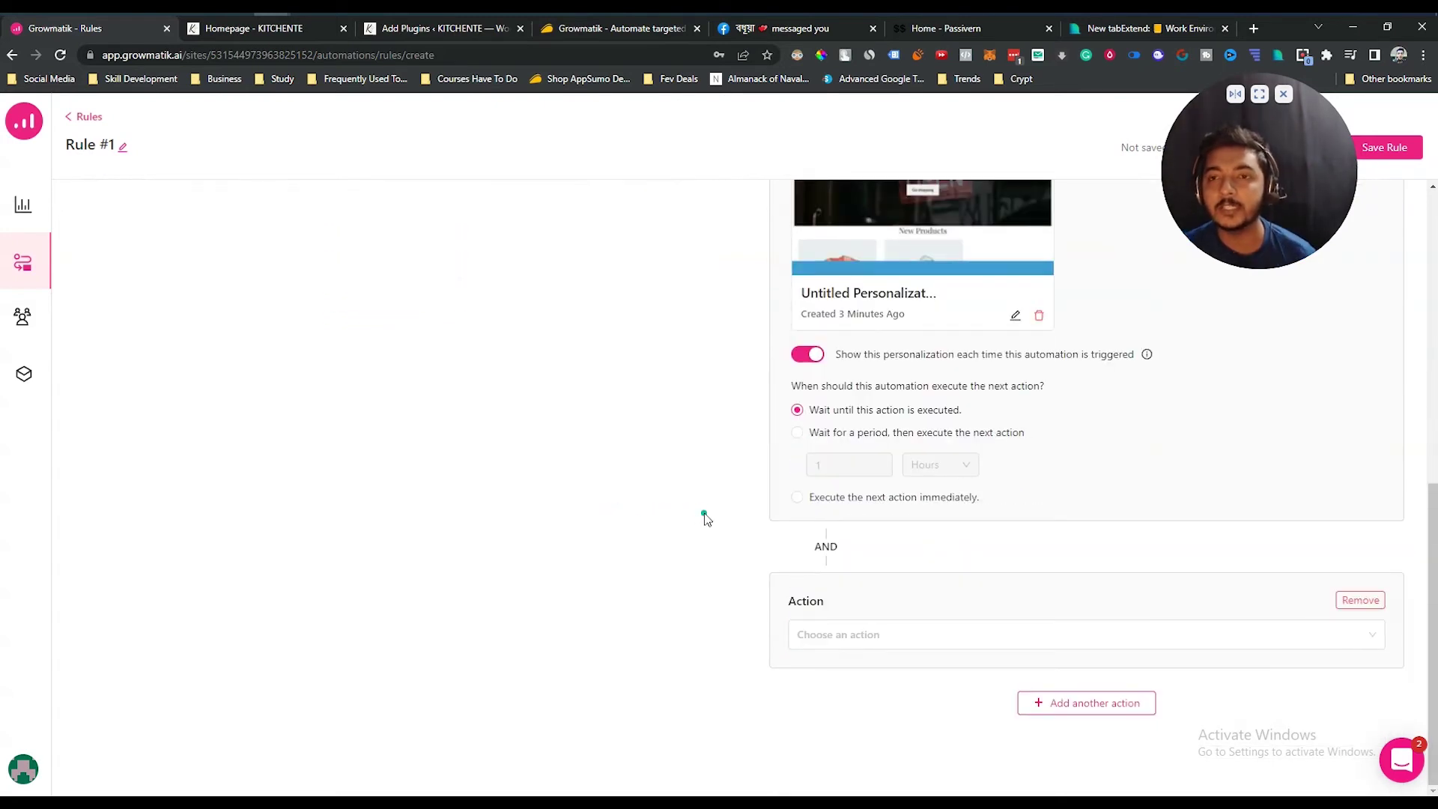
{"action": "left_click", "coordinate": [869, 635]}
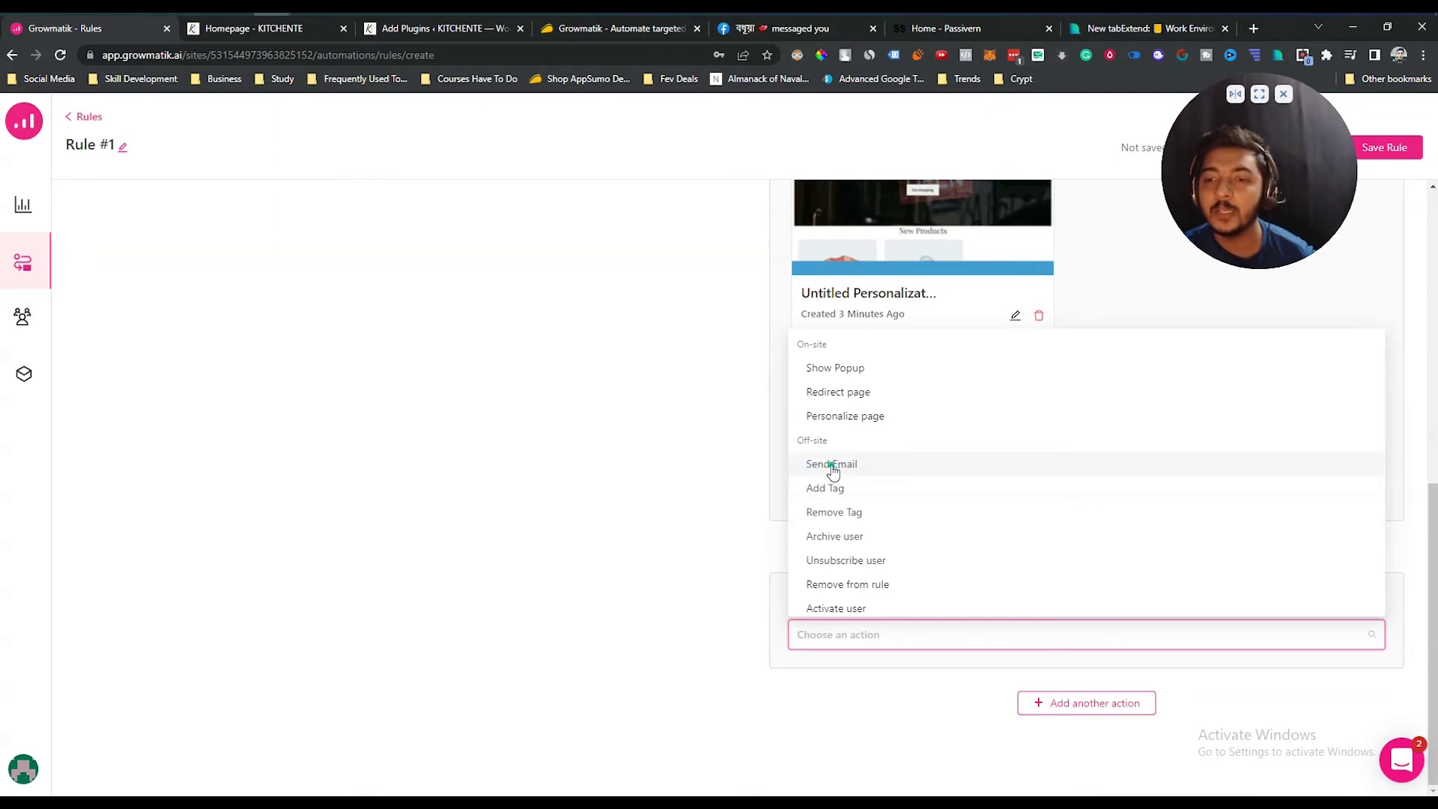
{"action": "left_click", "coordinate": [667, 470]}
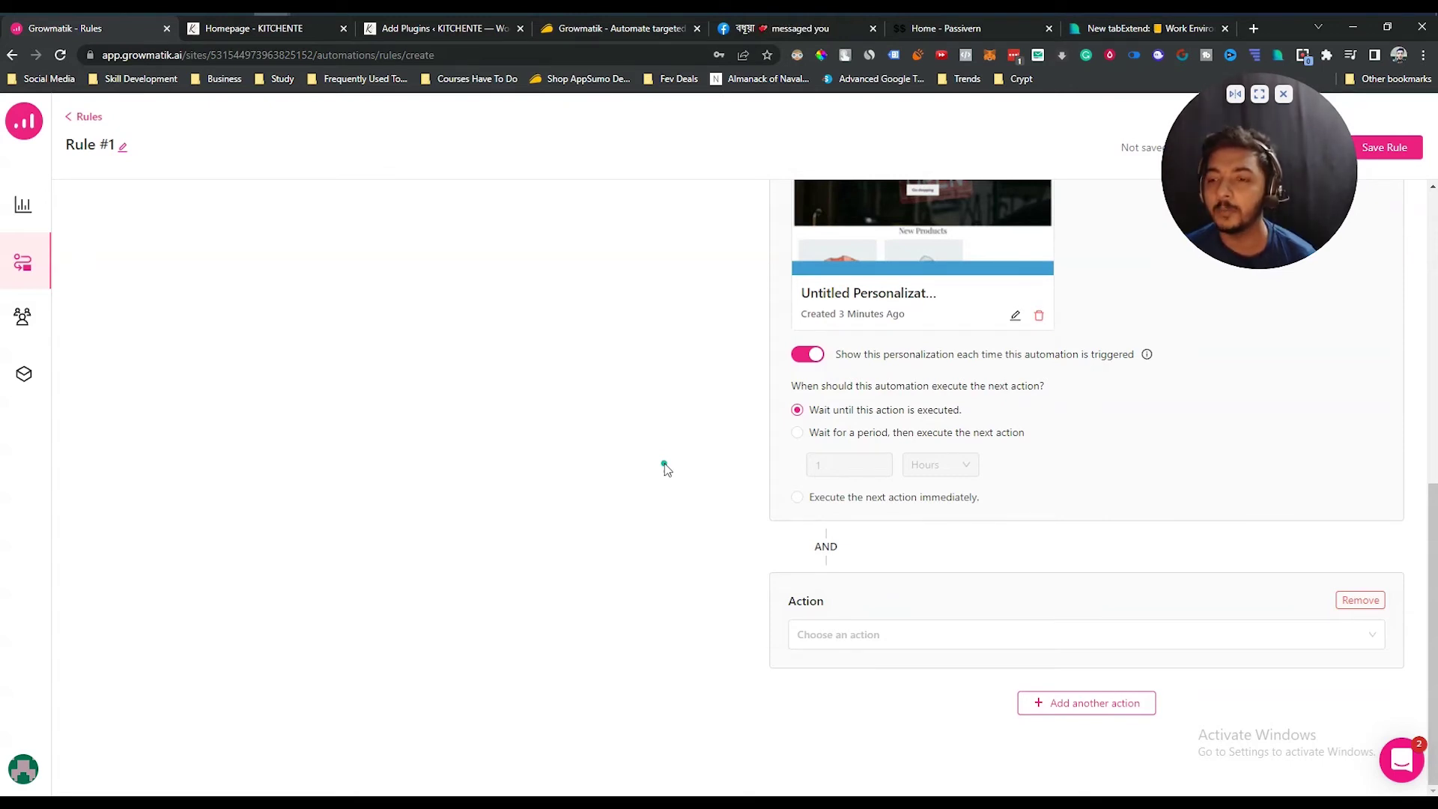
Step: Try to save the rule with its third action left unset
{"action": "scroll", "coordinate": [665, 465], "scroll_direction": "up", "scroll_amount": 10}
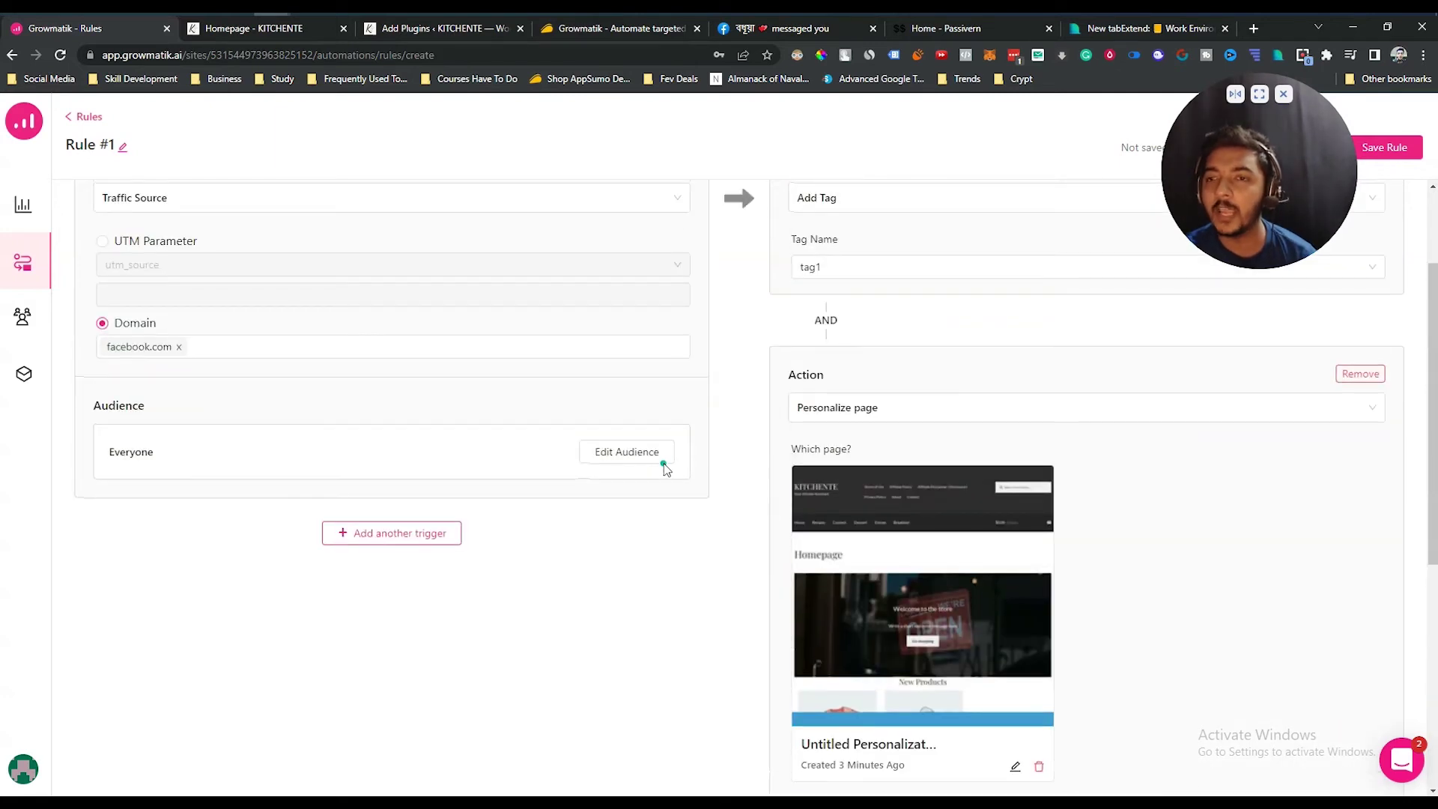
{"action": "left_click_drag", "start_coordinate": [1309, 168], "coordinate": [293, 150]}
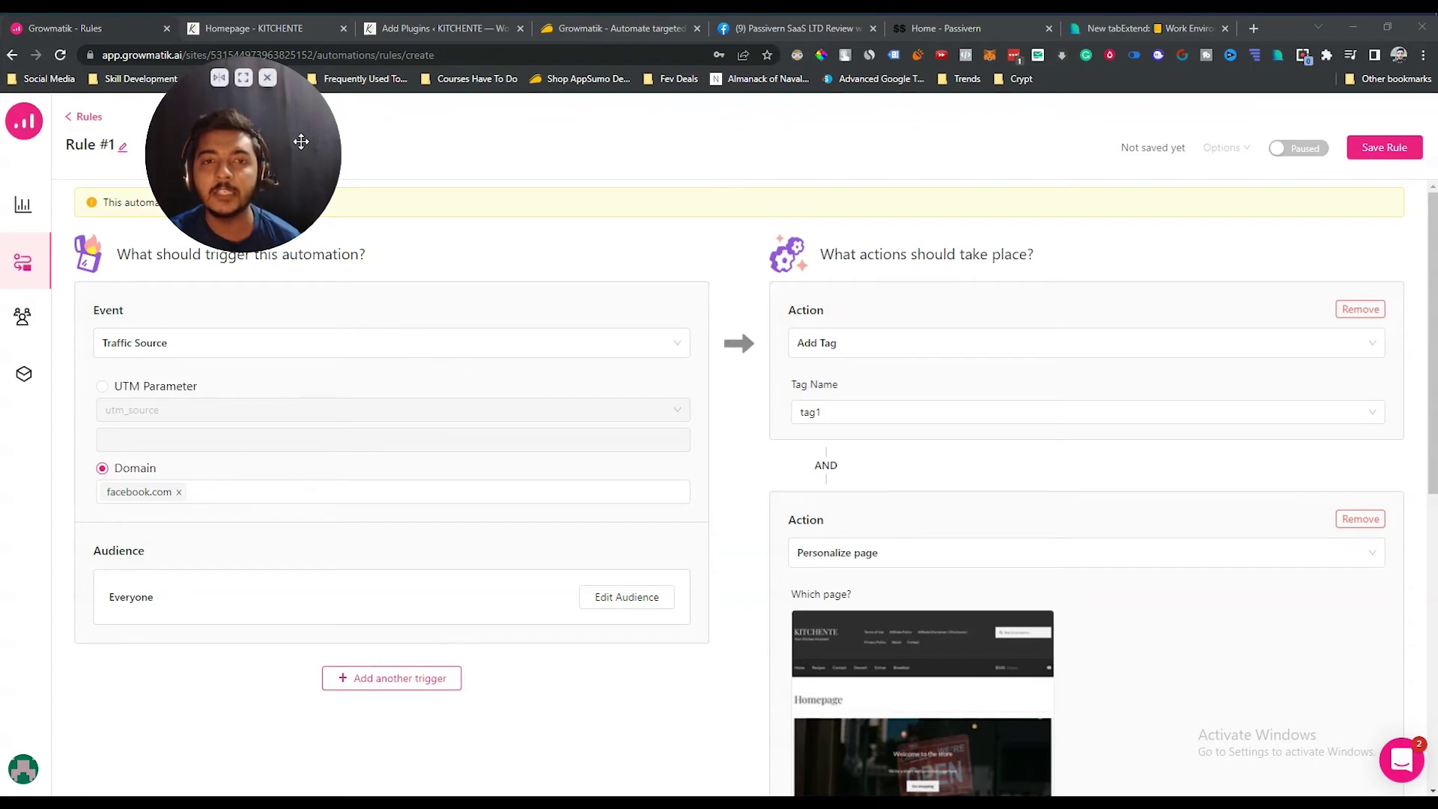
{"action": "left_click", "coordinate": [1391, 148]}
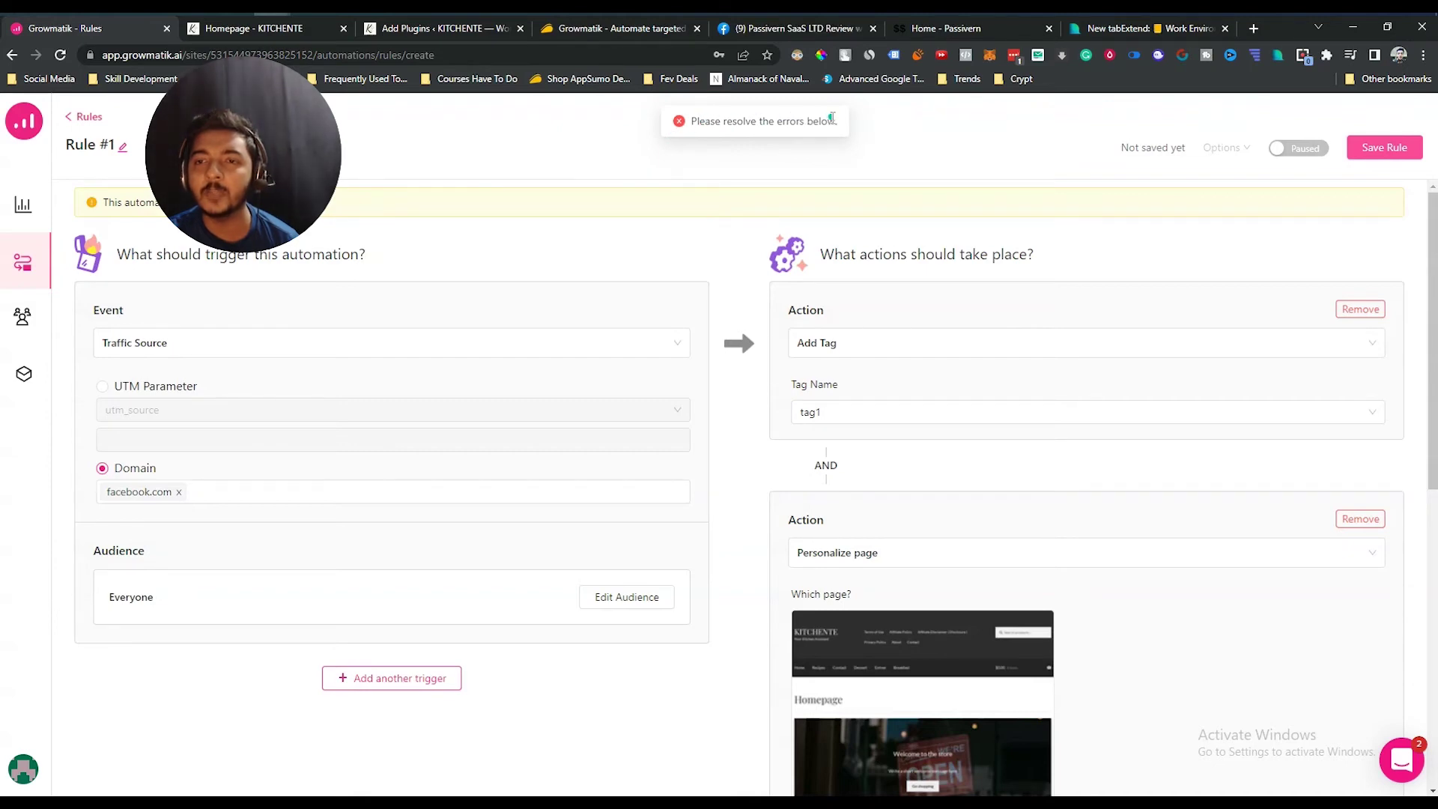
Step: Remove the empty third action from the rule and save the rule
{"action": "scroll", "coordinate": [1156, 348], "scroll_direction": "down", "scroll_amount": 5}
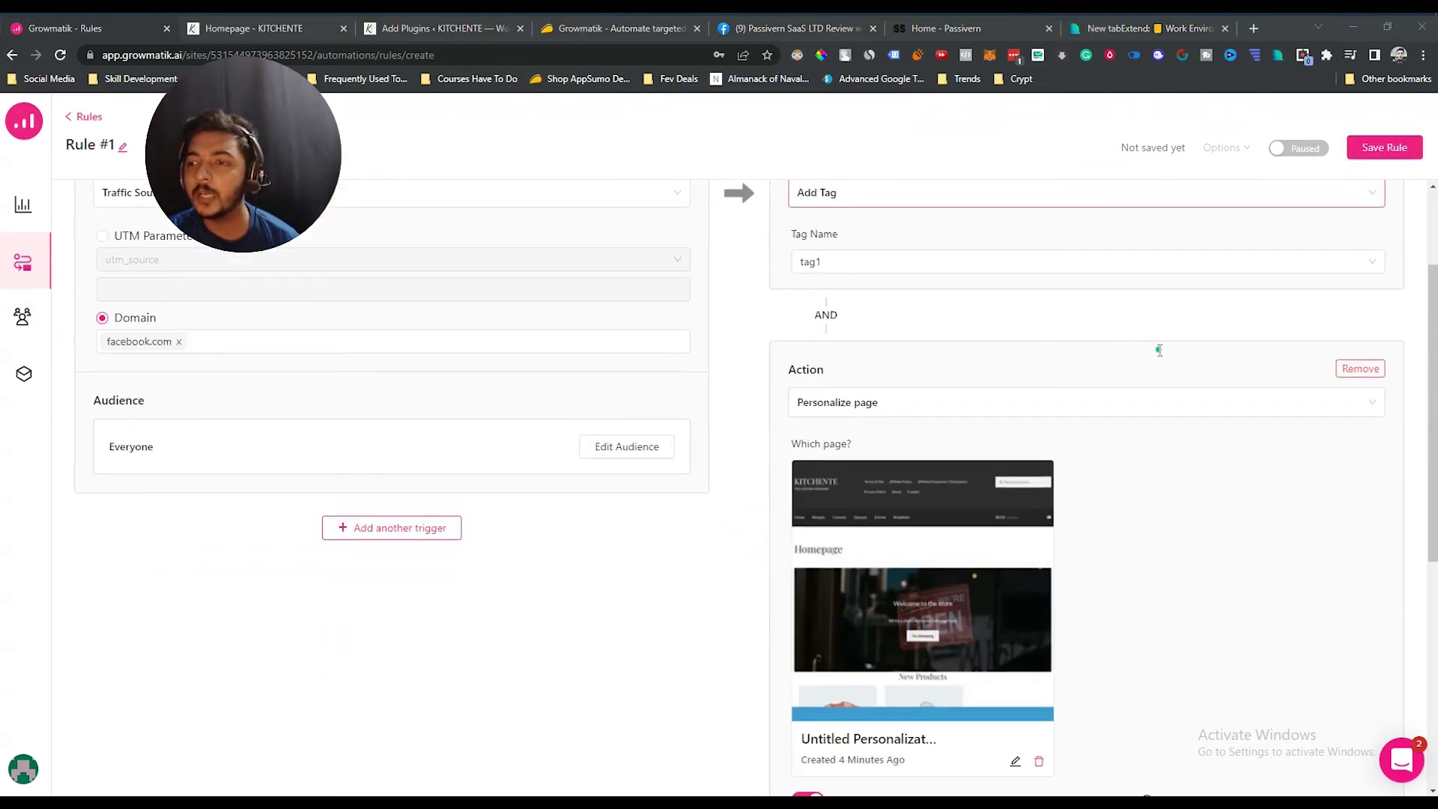
{"action": "scroll", "coordinate": [937, 569], "scroll_direction": "down", "scroll_amount": 3}
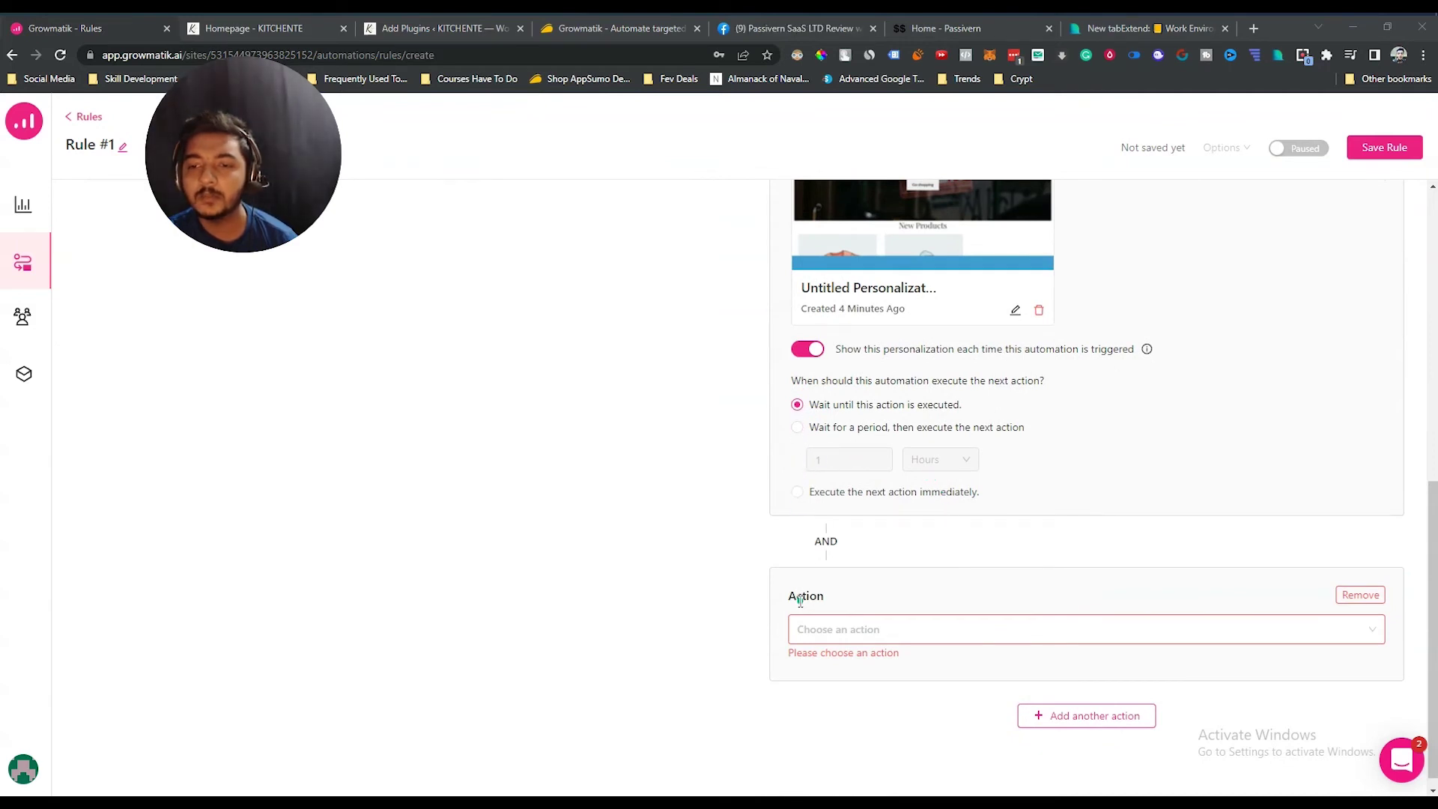
{"action": "left_click", "coordinate": [822, 630]}
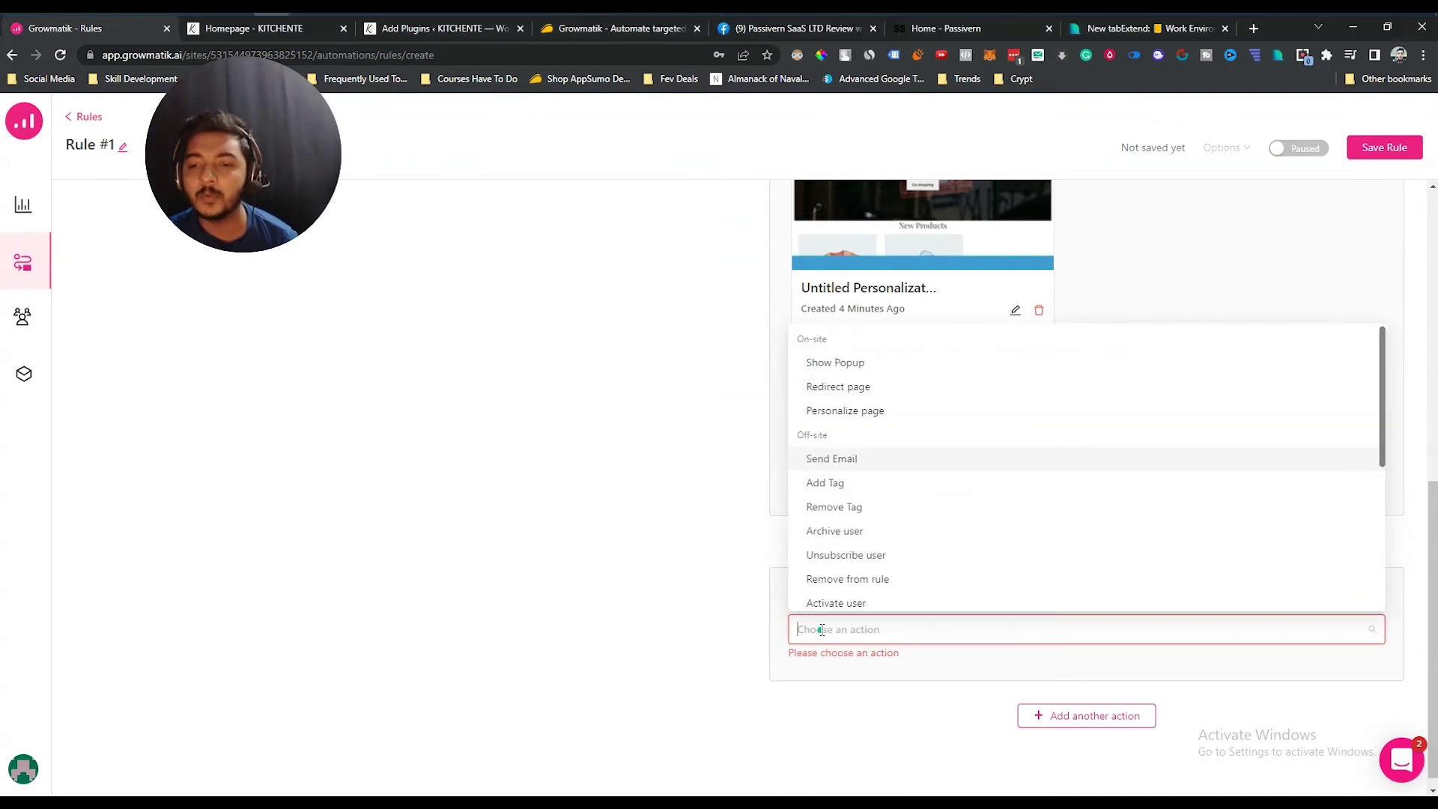
{"action": "left_click", "coordinate": [642, 619]}
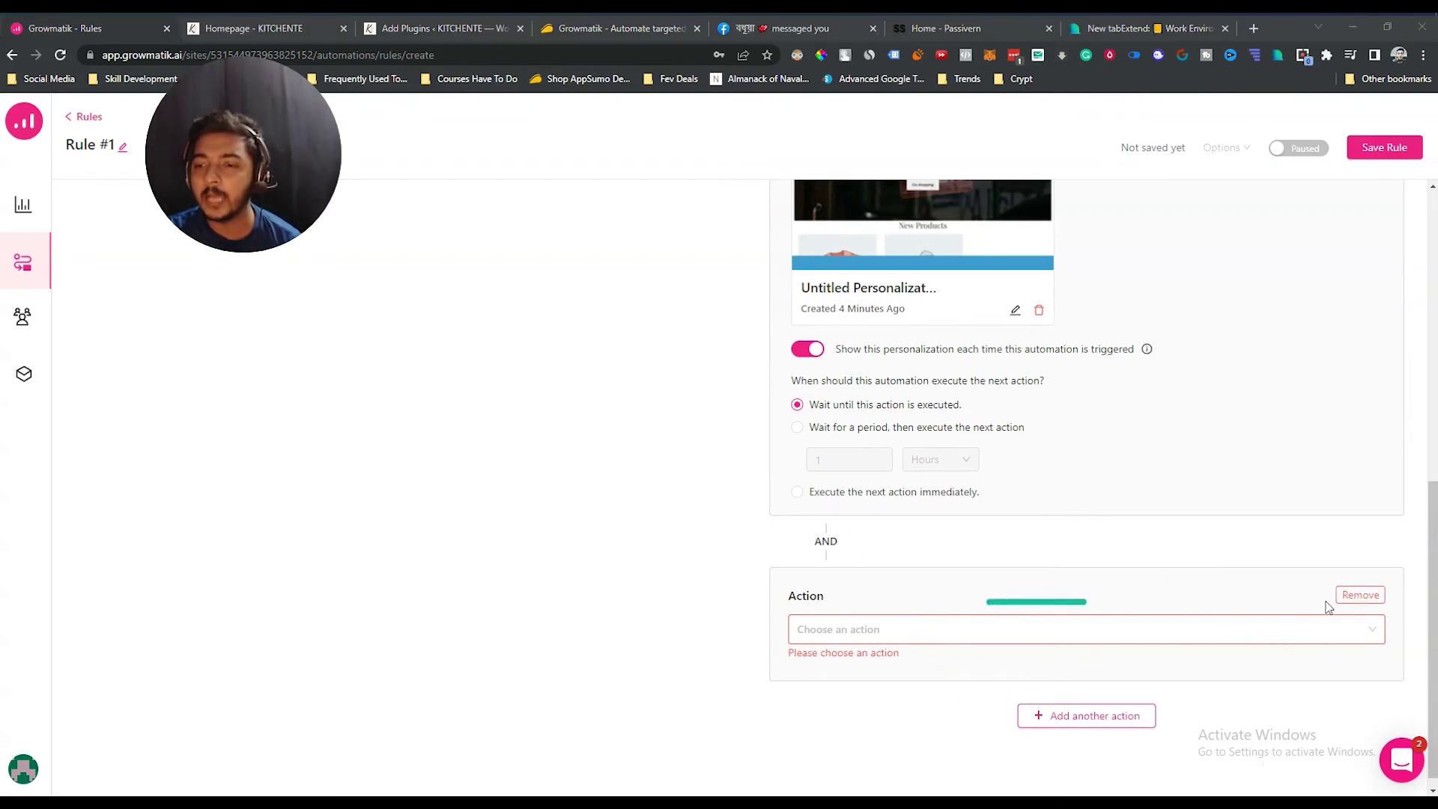
{"action": "left_click", "coordinate": [1367, 595]}
{"action": "scroll", "coordinate": [1323, 600], "scroll_direction": "up", "scroll_amount": 5}
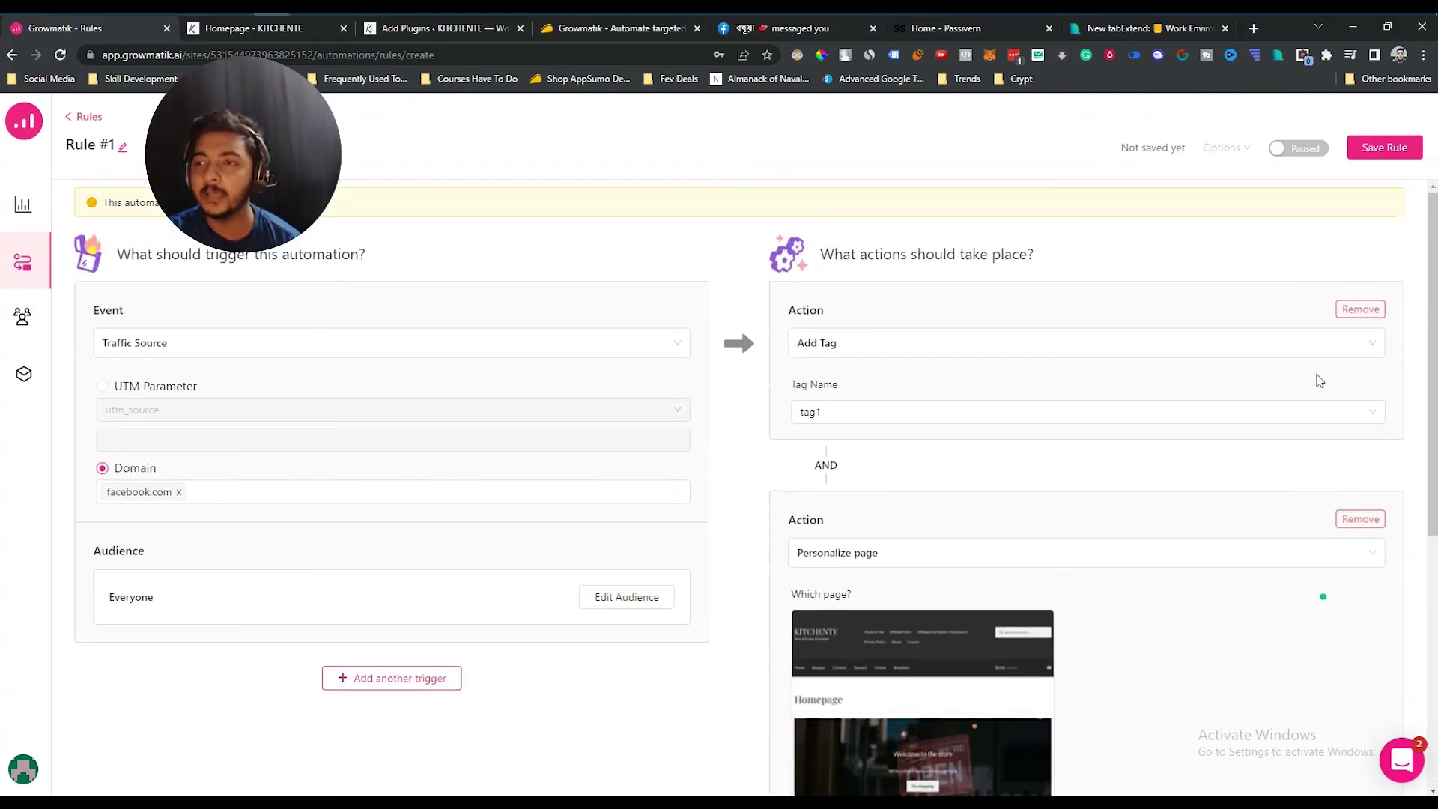
{"action": "left_click", "coordinate": [1382, 147]}
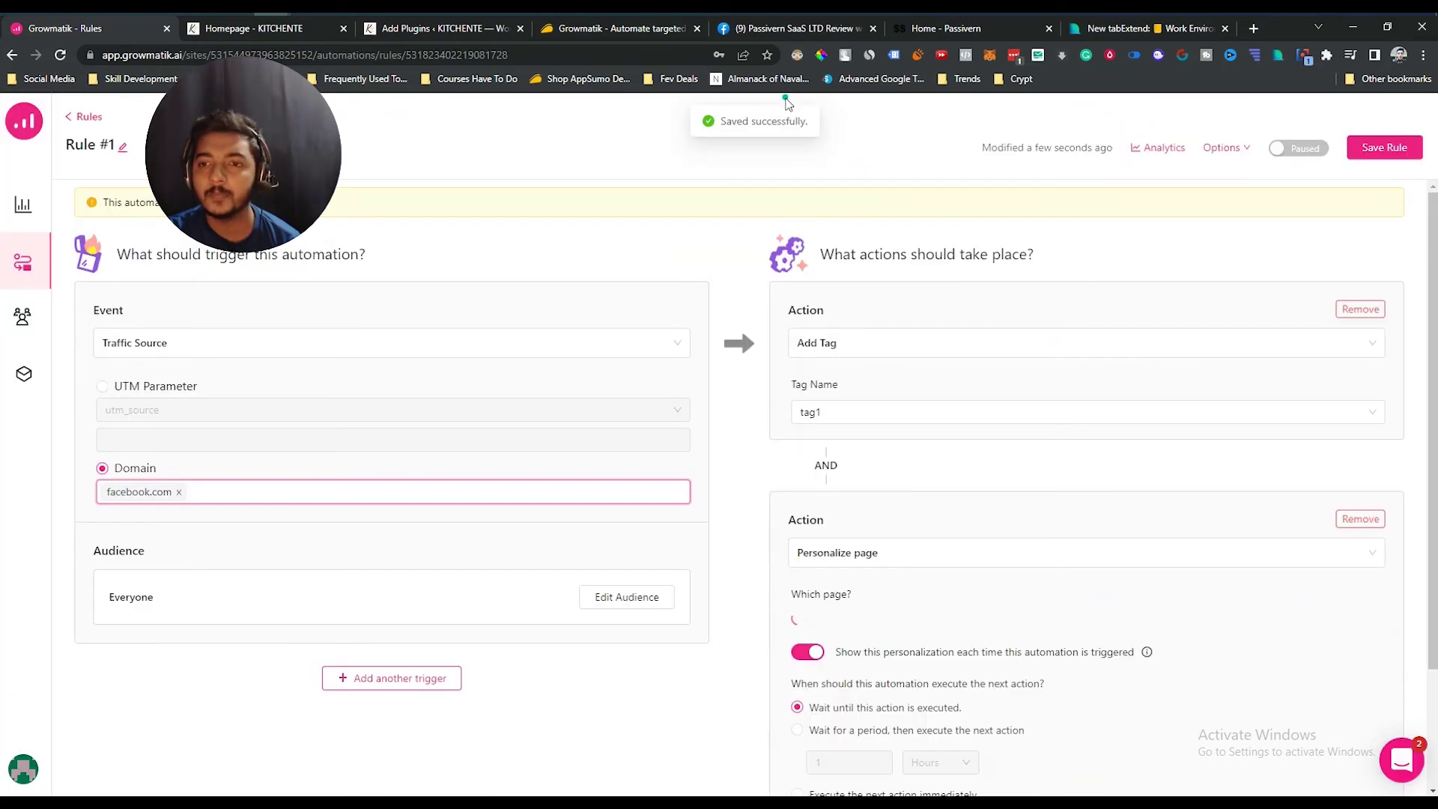
Step: Return to the list of automation rules and activate Rule #1
{"action": "left_click", "coordinate": [30, 266]}
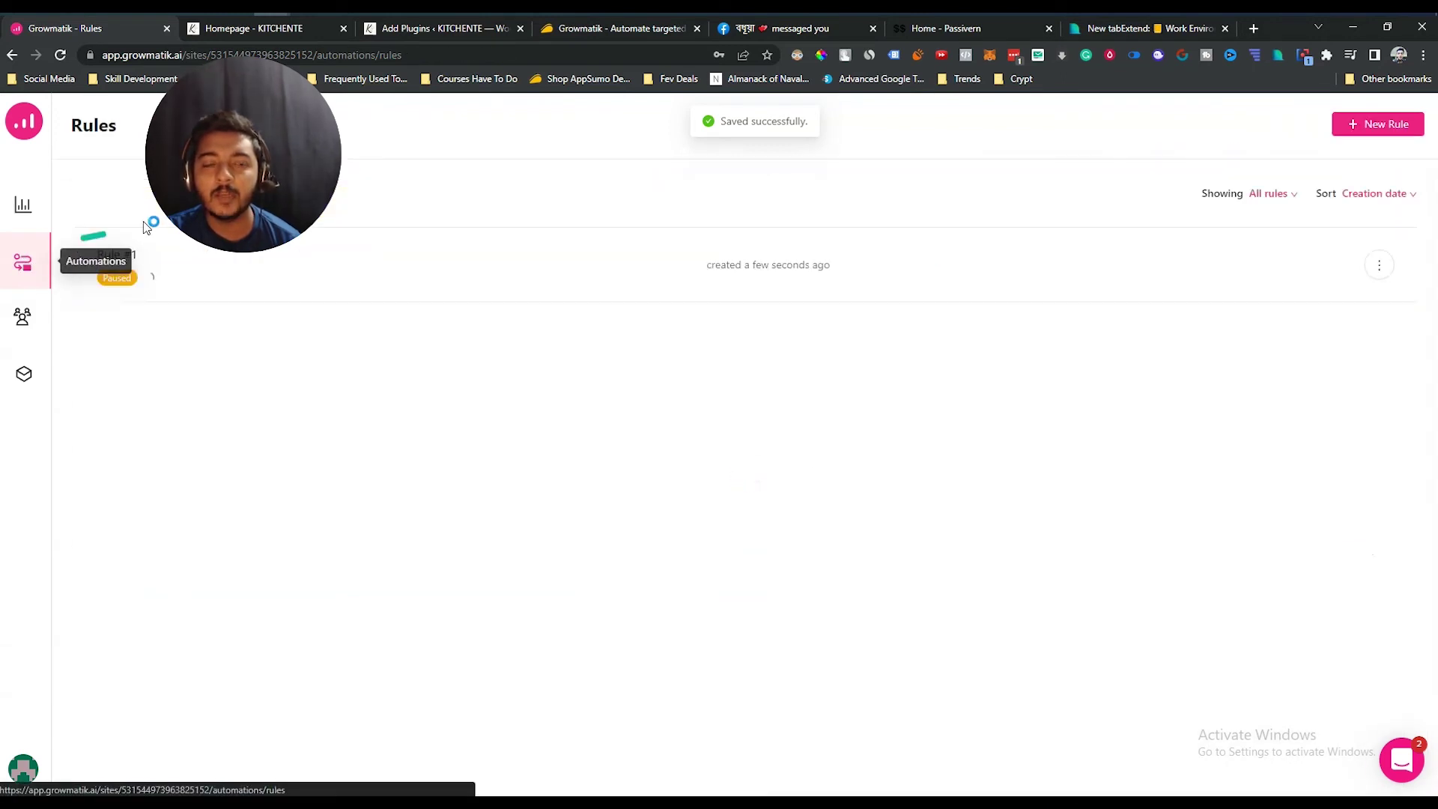
{"action": "left_click_drag", "start_coordinate": [225, 204], "coordinate": [1312, 597]}
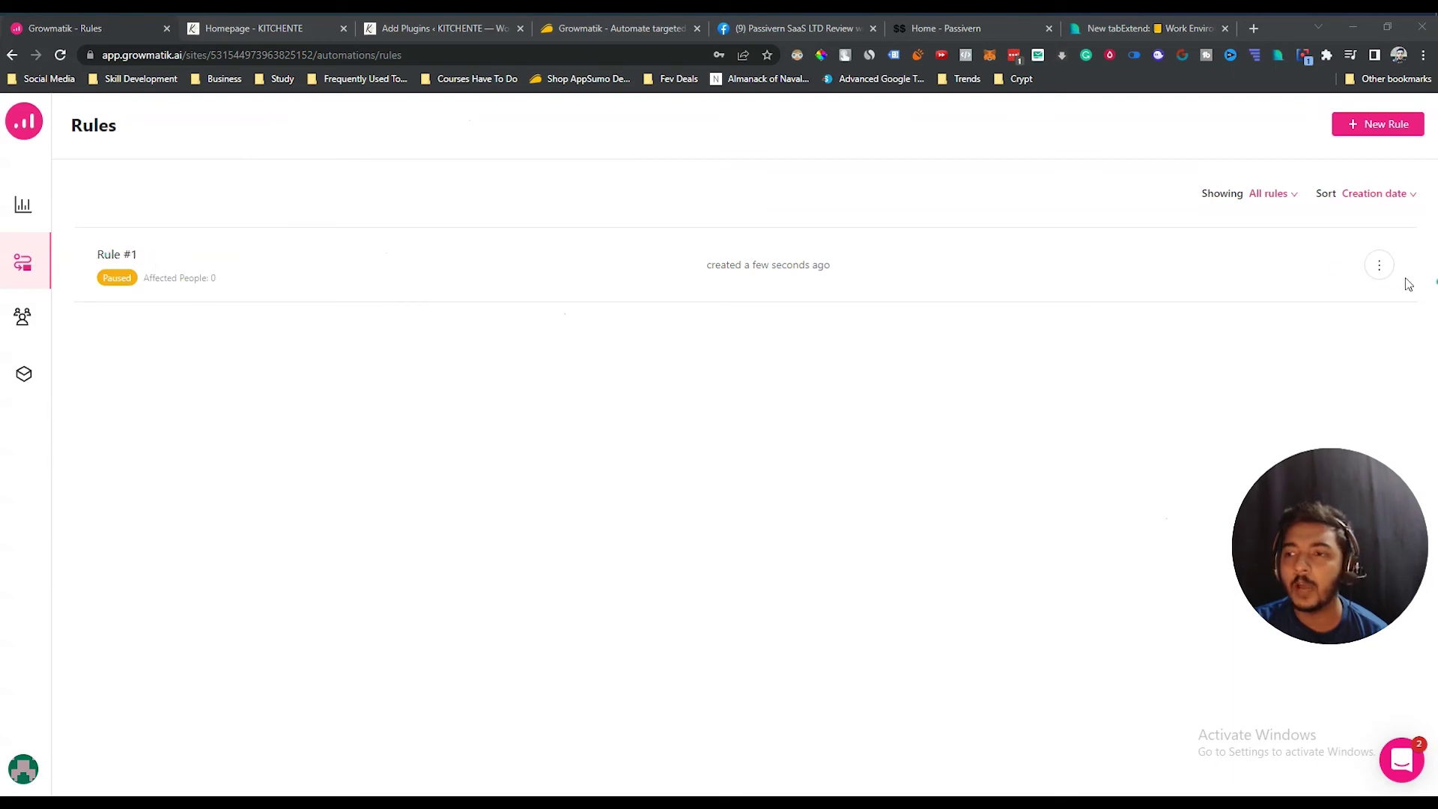
{"action": "left_click", "coordinate": [1381, 267]}
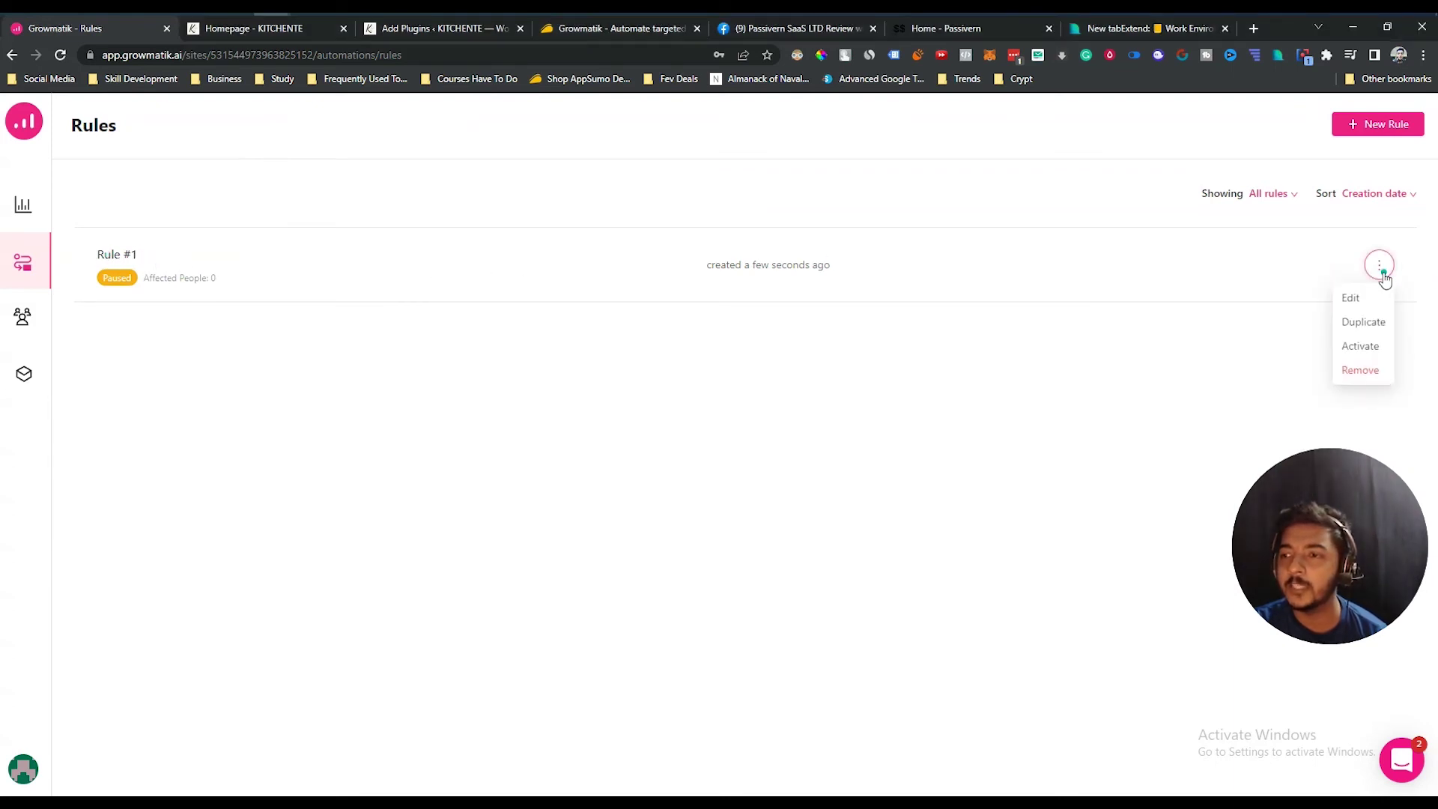
{"action": "left_click", "coordinate": [1360, 347]}
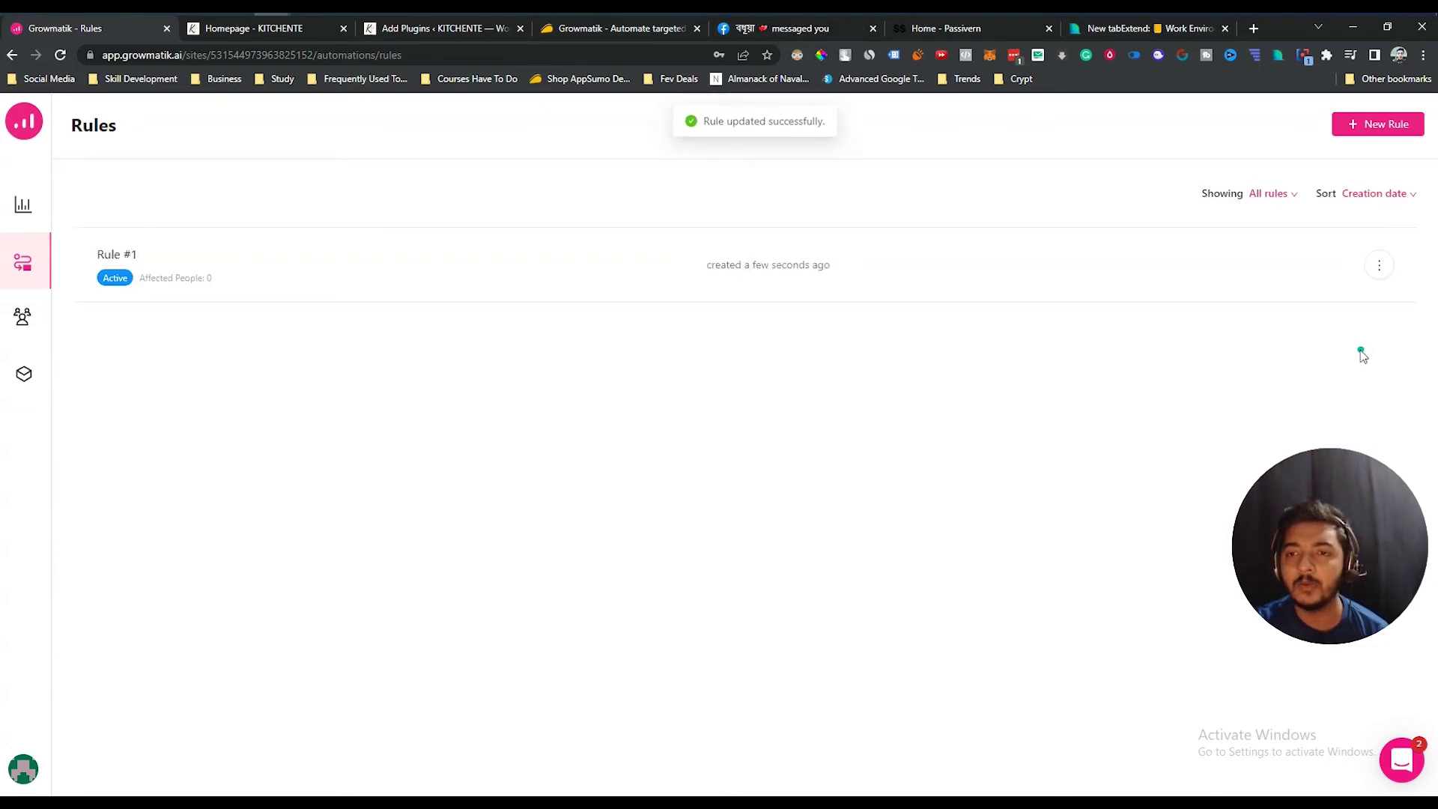
{"action": "left_click", "coordinate": [1381, 269]}
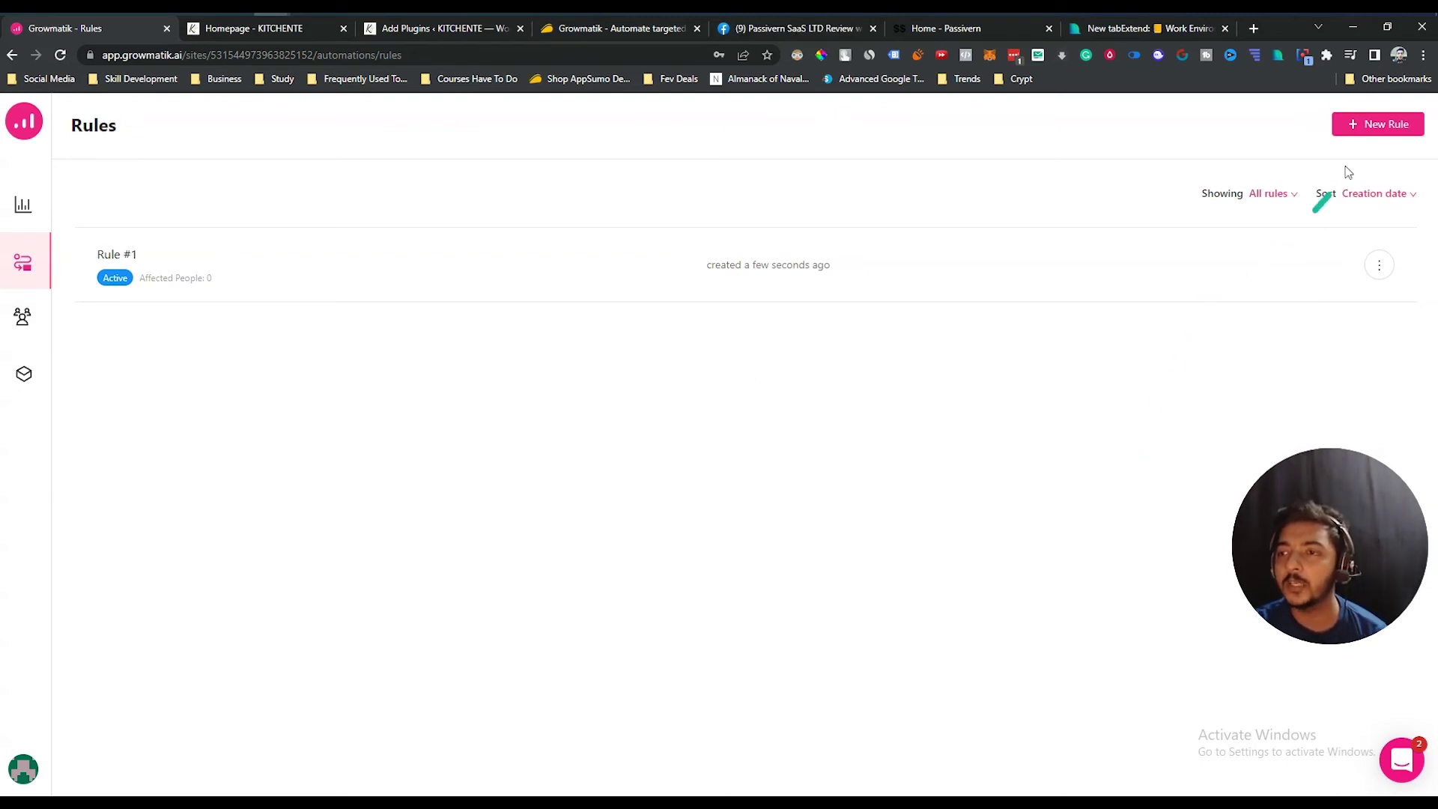
Step: Start a new rule from a template, look through the starting templates and category filter, and return to the rules list
{"action": "left_click", "coordinate": [1376, 133]}
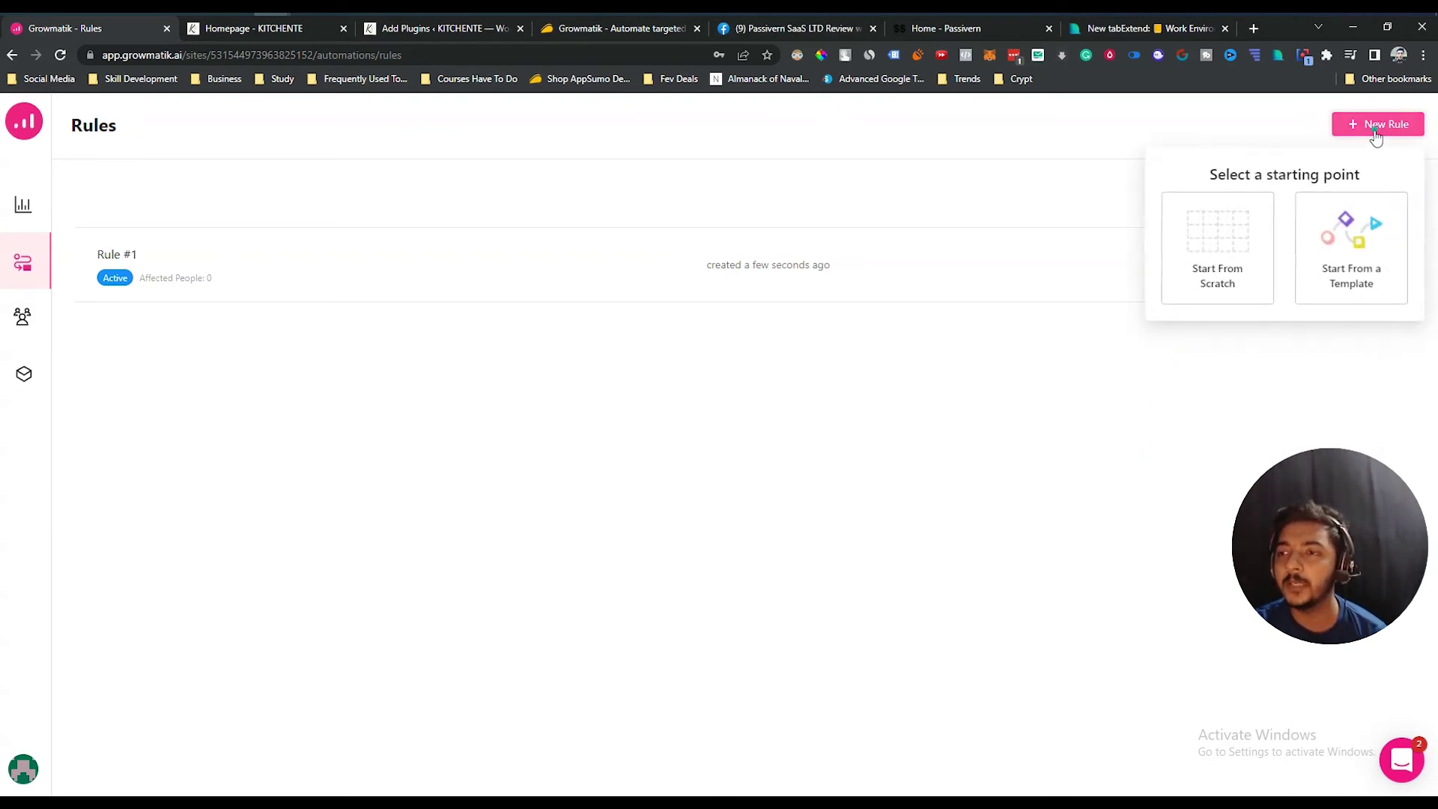
{"action": "left_click", "coordinate": [1339, 286]}
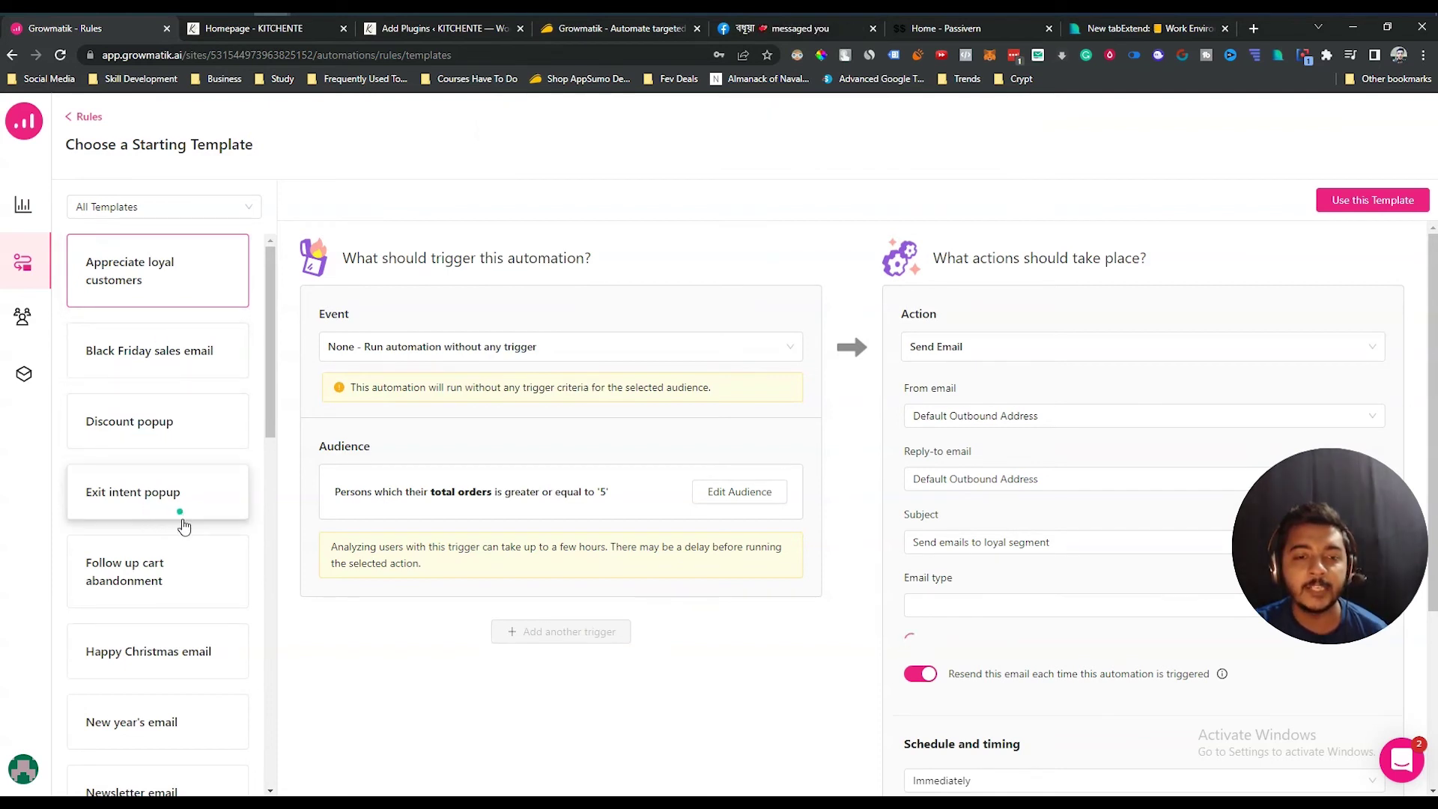
{"action": "scroll", "coordinate": [183, 527], "scroll_direction": "down", "scroll_amount": 1}
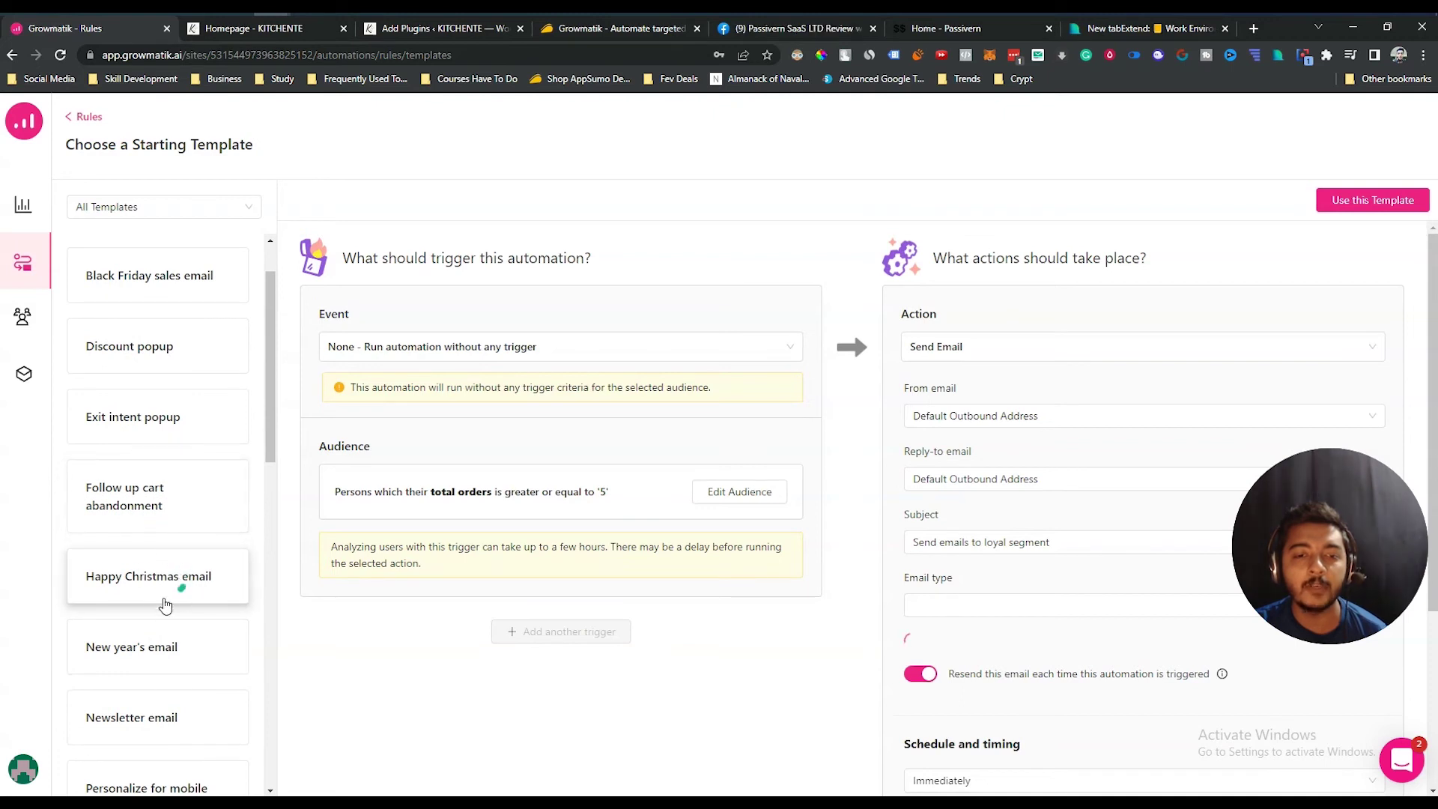
{"action": "scroll", "coordinate": [191, 592], "scroll_direction": "down", "scroll_amount": 1}
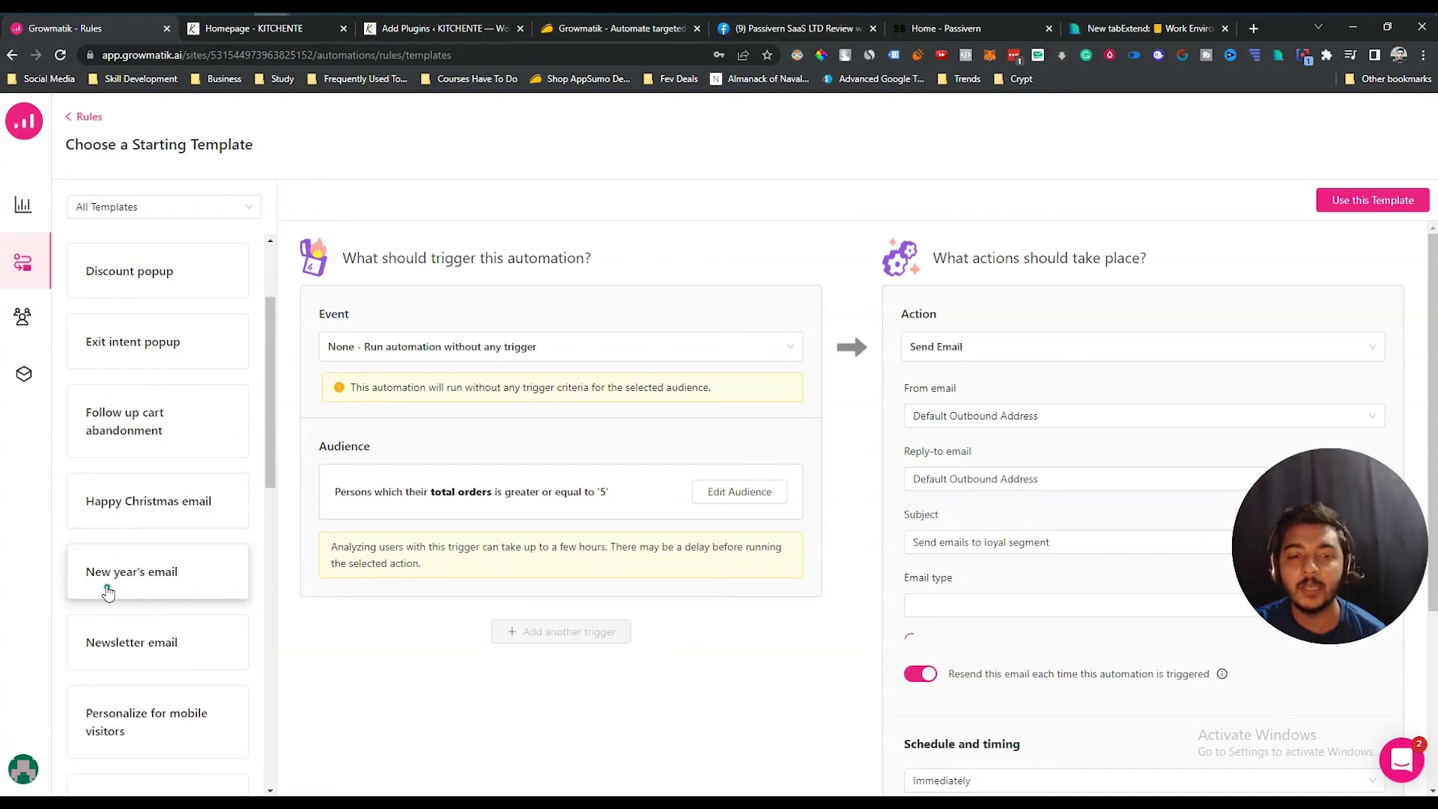
{"action": "scroll", "coordinate": [185, 598], "scroll_direction": "down", "scroll_amount": 2}
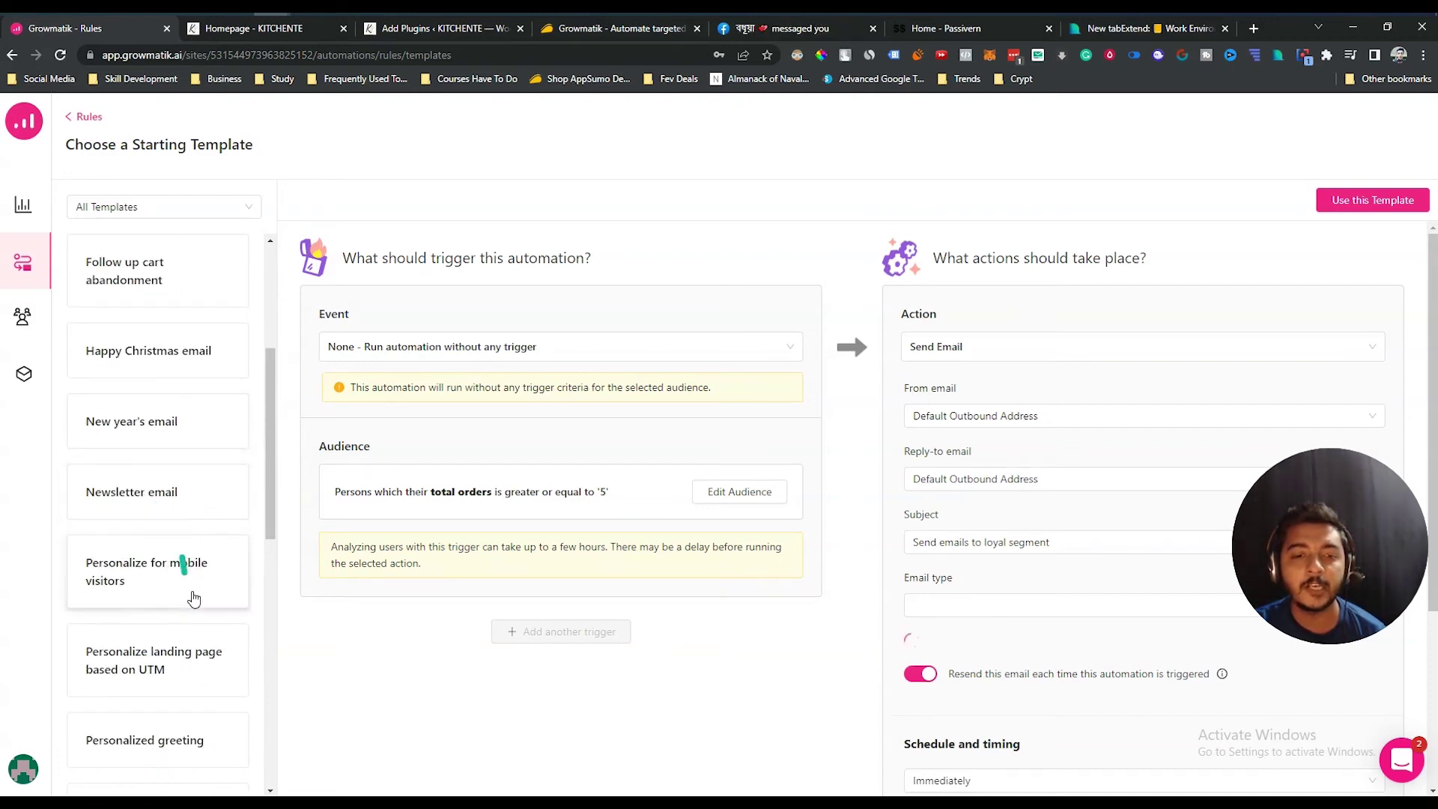
{"action": "scroll", "coordinate": [193, 594], "scroll_direction": "down", "scroll_amount": 2}
{"action": "scroll", "coordinate": [178, 552], "scroll_direction": "down", "scroll_amount": 2}
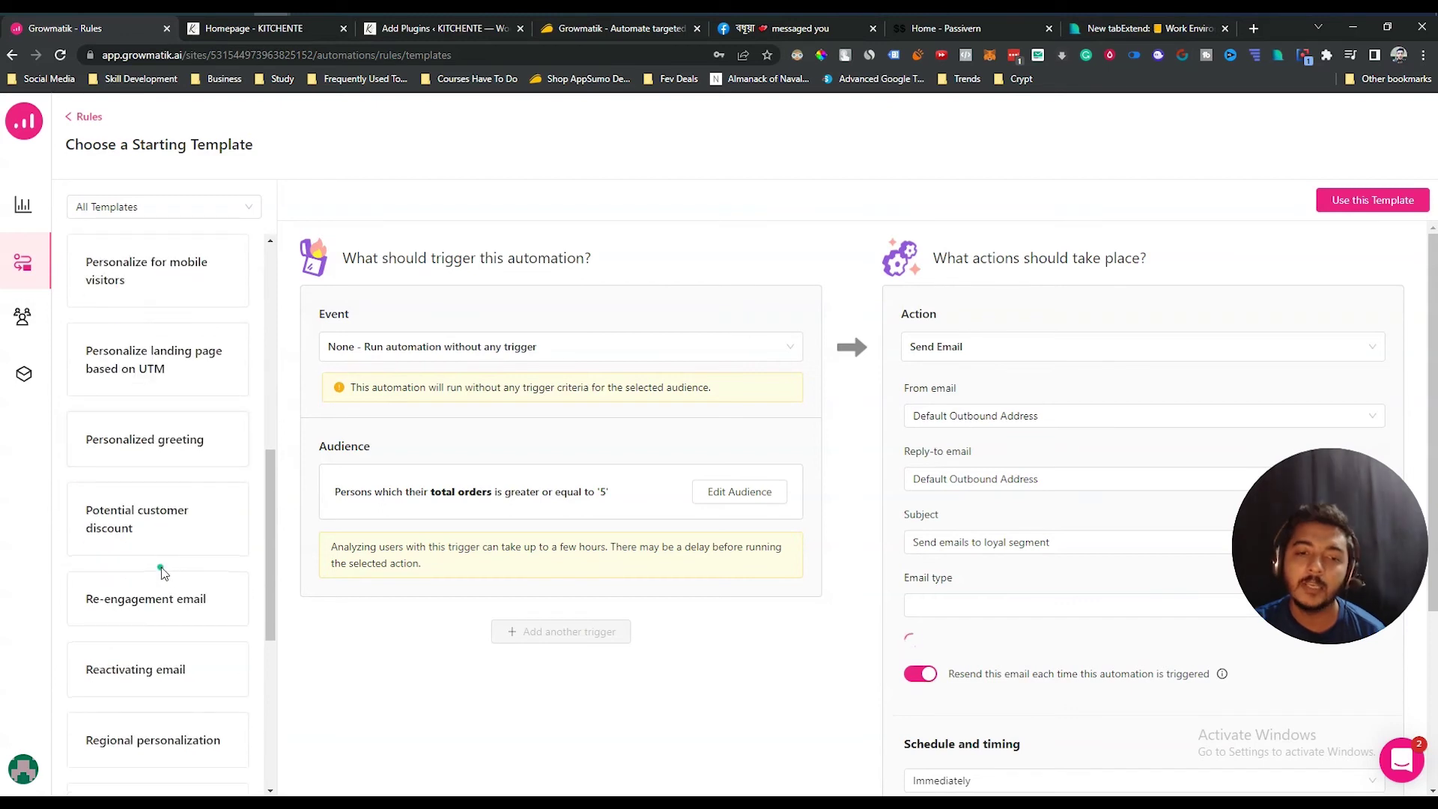
{"action": "scroll", "coordinate": [160, 591], "scroll_direction": "down", "scroll_amount": 3}
{"action": "scroll", "coordinate": [160, 610], "scroll_direction": "down", "scroll_amount": 3}
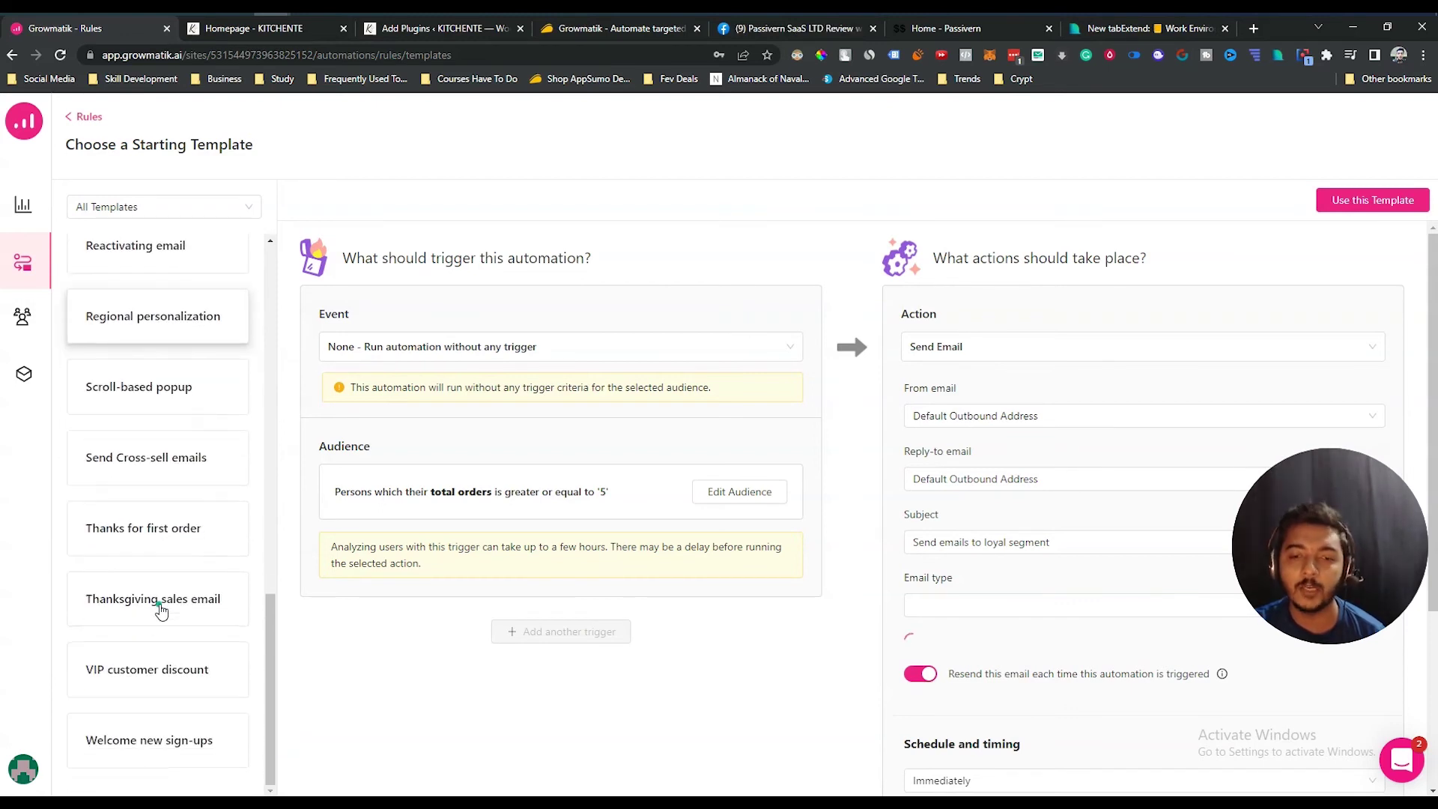
{"action": "scroll", "coordinate": [160, 595], "scroll_direction": "up", "scroll_amount": 12}
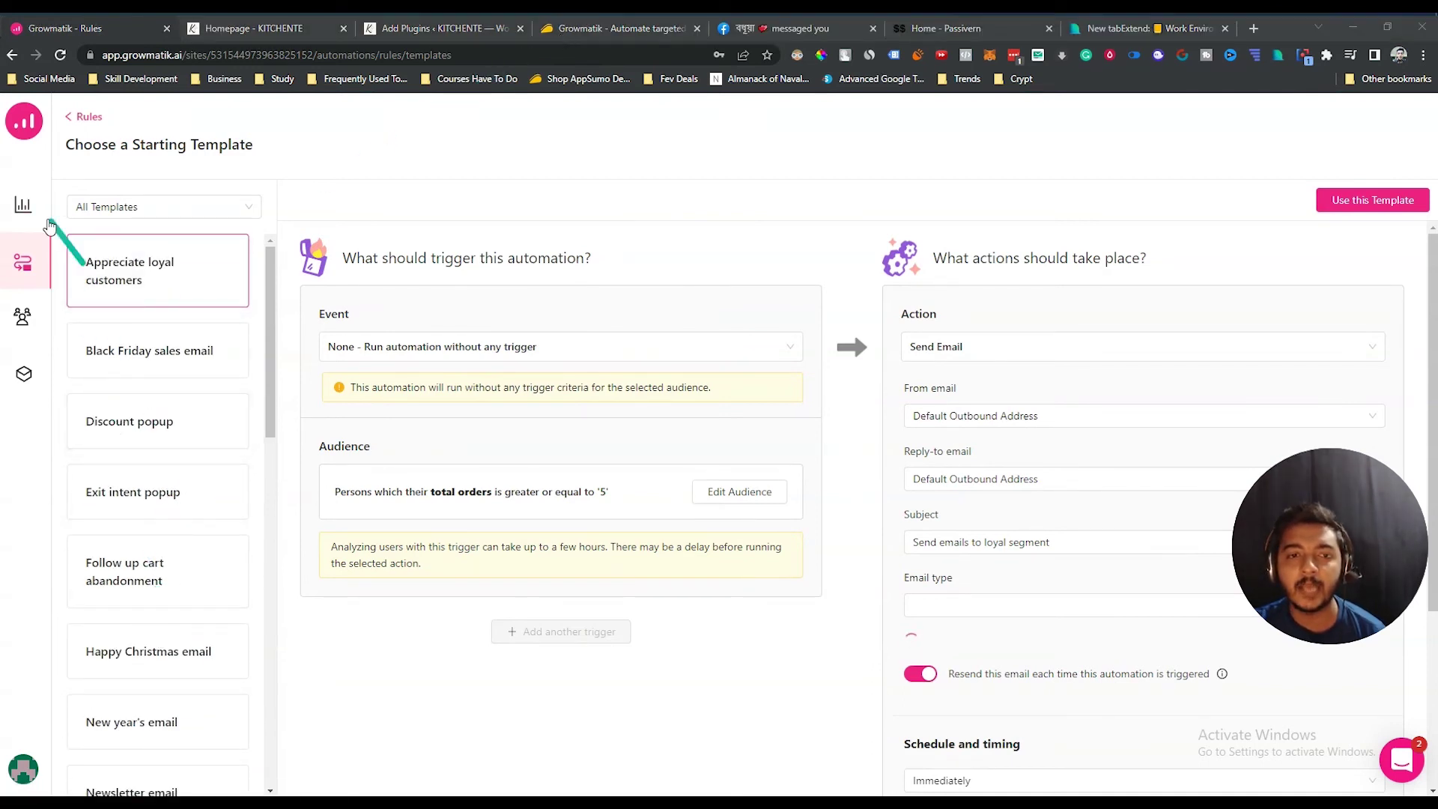
{"action": "left_click", "coordinate": [96, 210]}
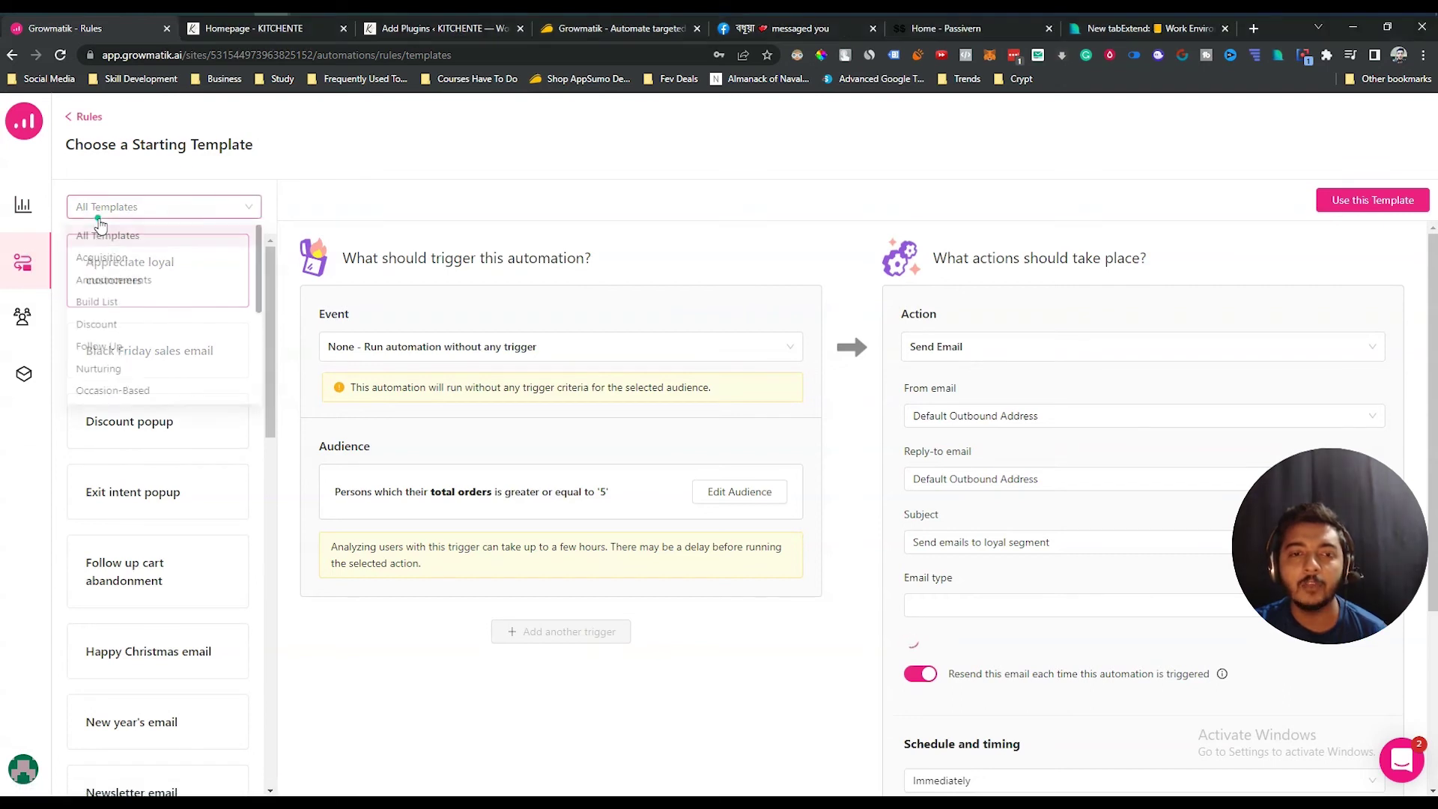
{"action": "left_click", "coordinate": [23, 262]}
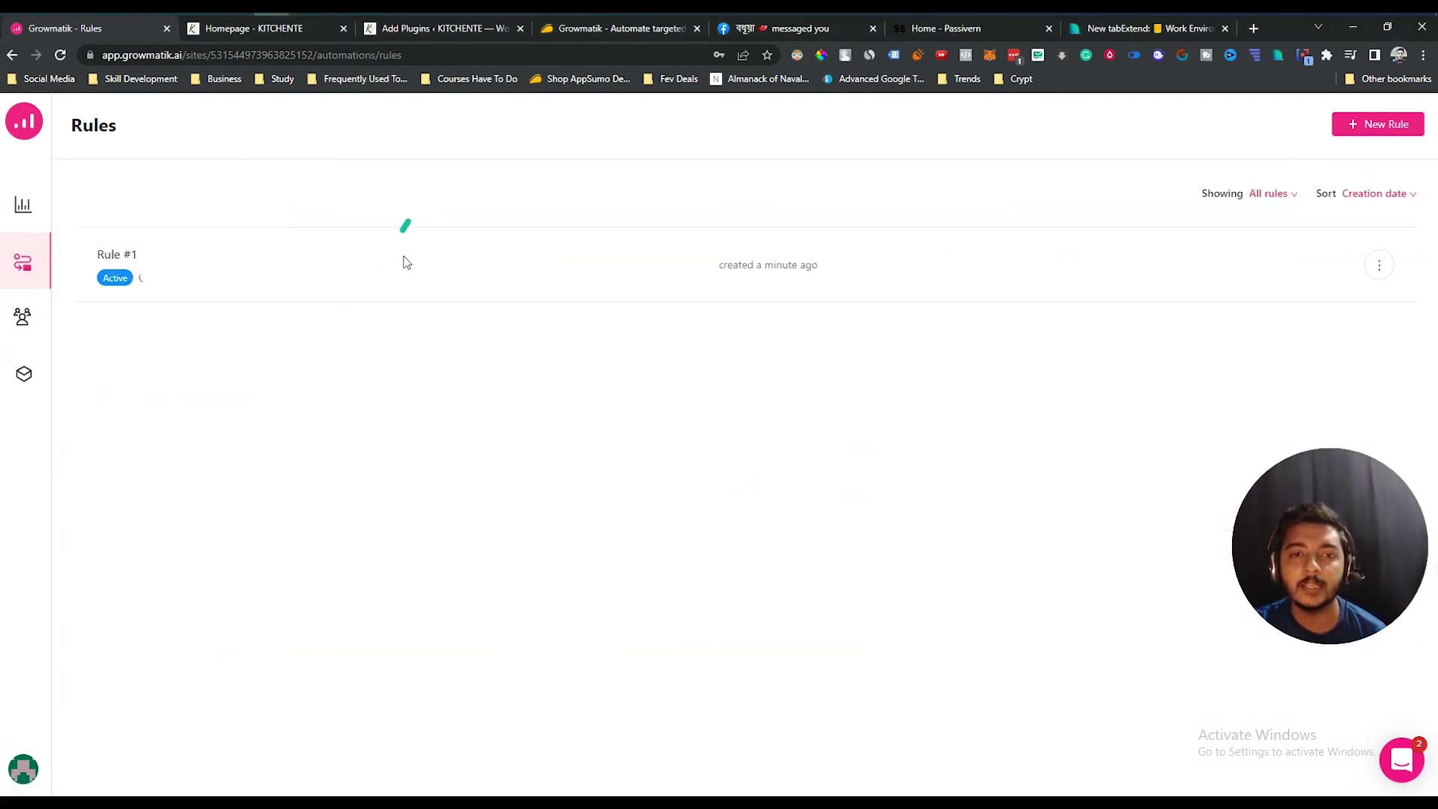
Step: Review this month's analytics for campaigns, site engagement, sales, customers and email engagement
{"action": "left_click", "coordinate": [38, 213]}
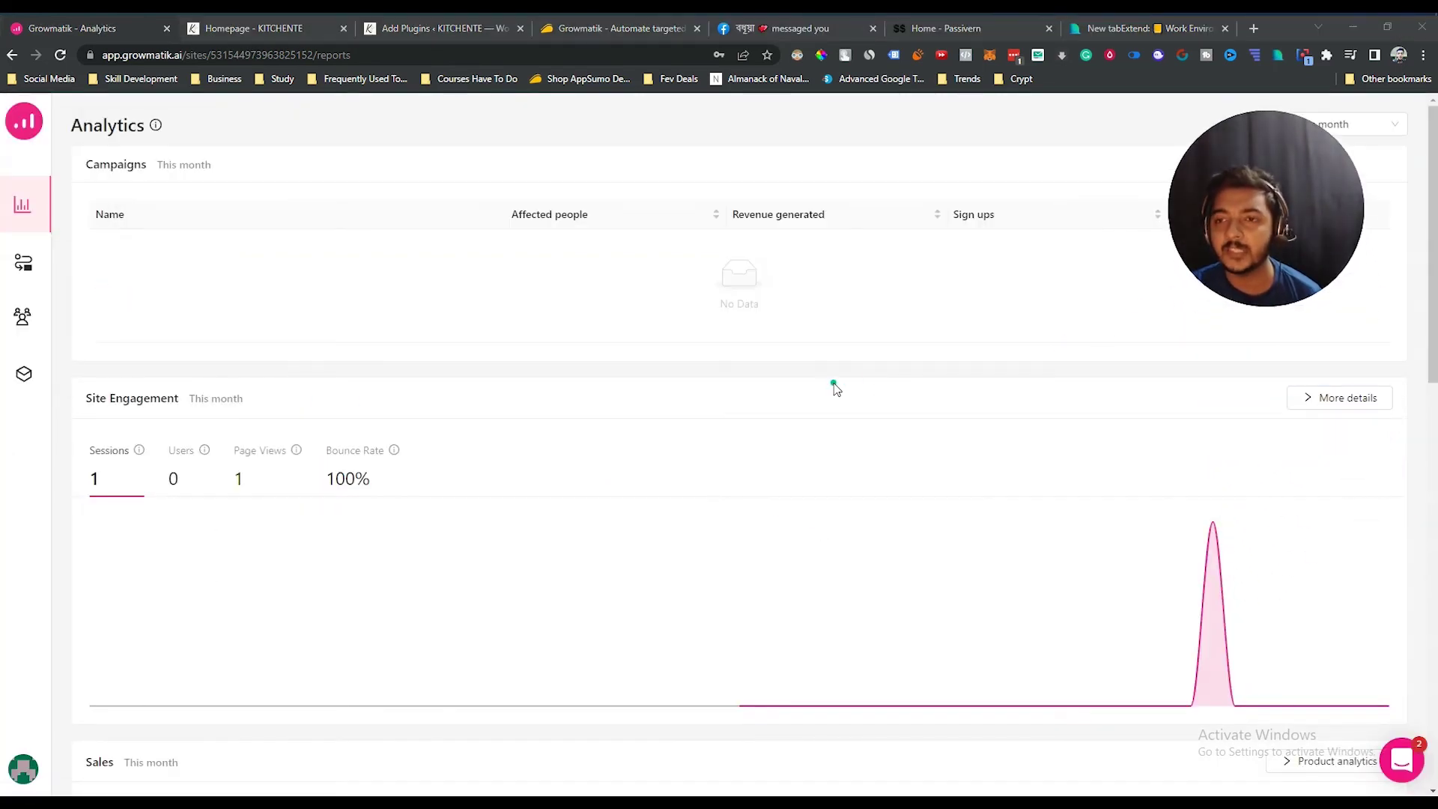
{"action": "scroll", "coordinate": [837, 389], "scroll_direction": "down", "scroll_amount": 2}
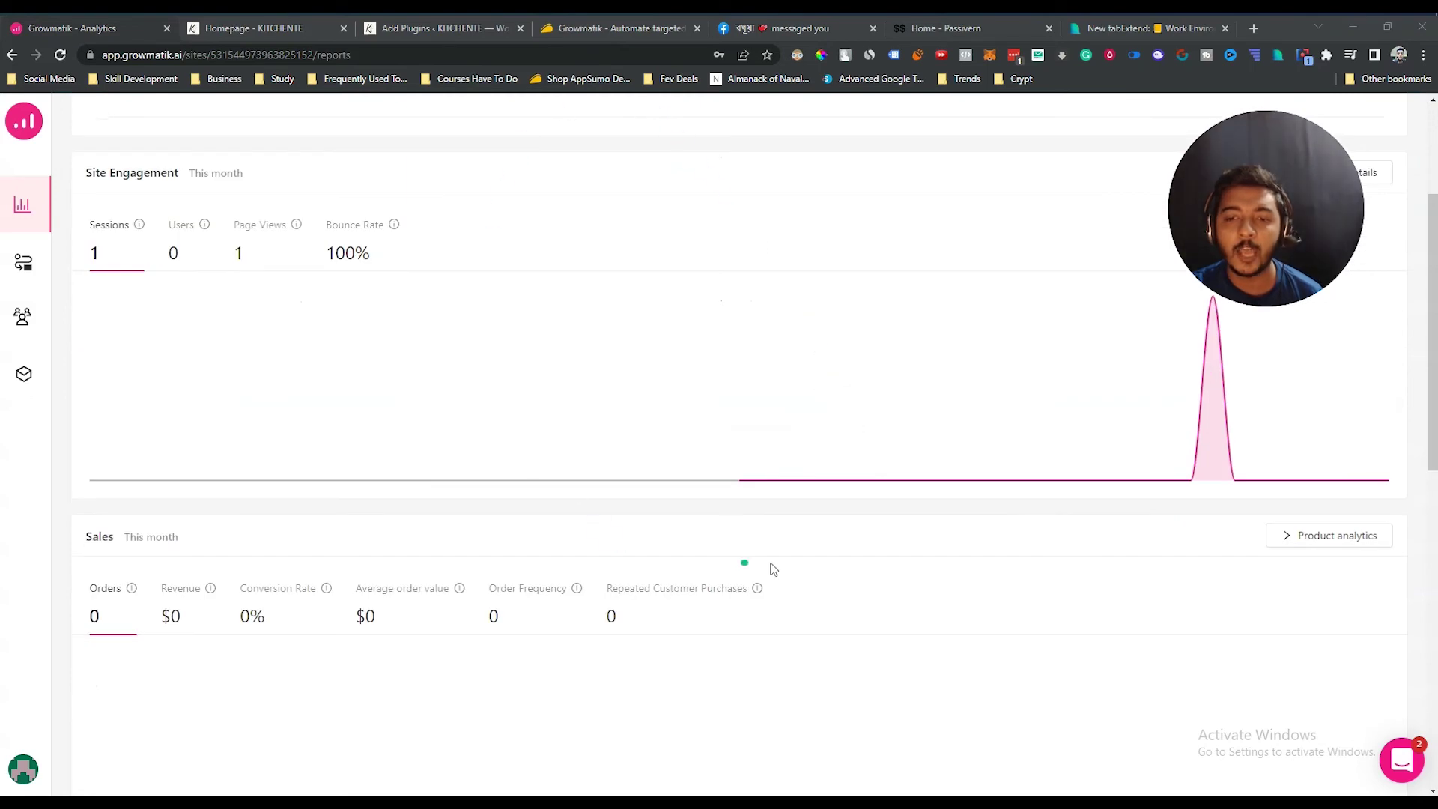
{"action": "scroll", "coordinate": [771, 568], "scroll_direction": "down", "scroll_amount": 7}
{"action": "scroll", "coordinate": [771, 567], "scroll_direction": "down", "scroll_amount": 4}
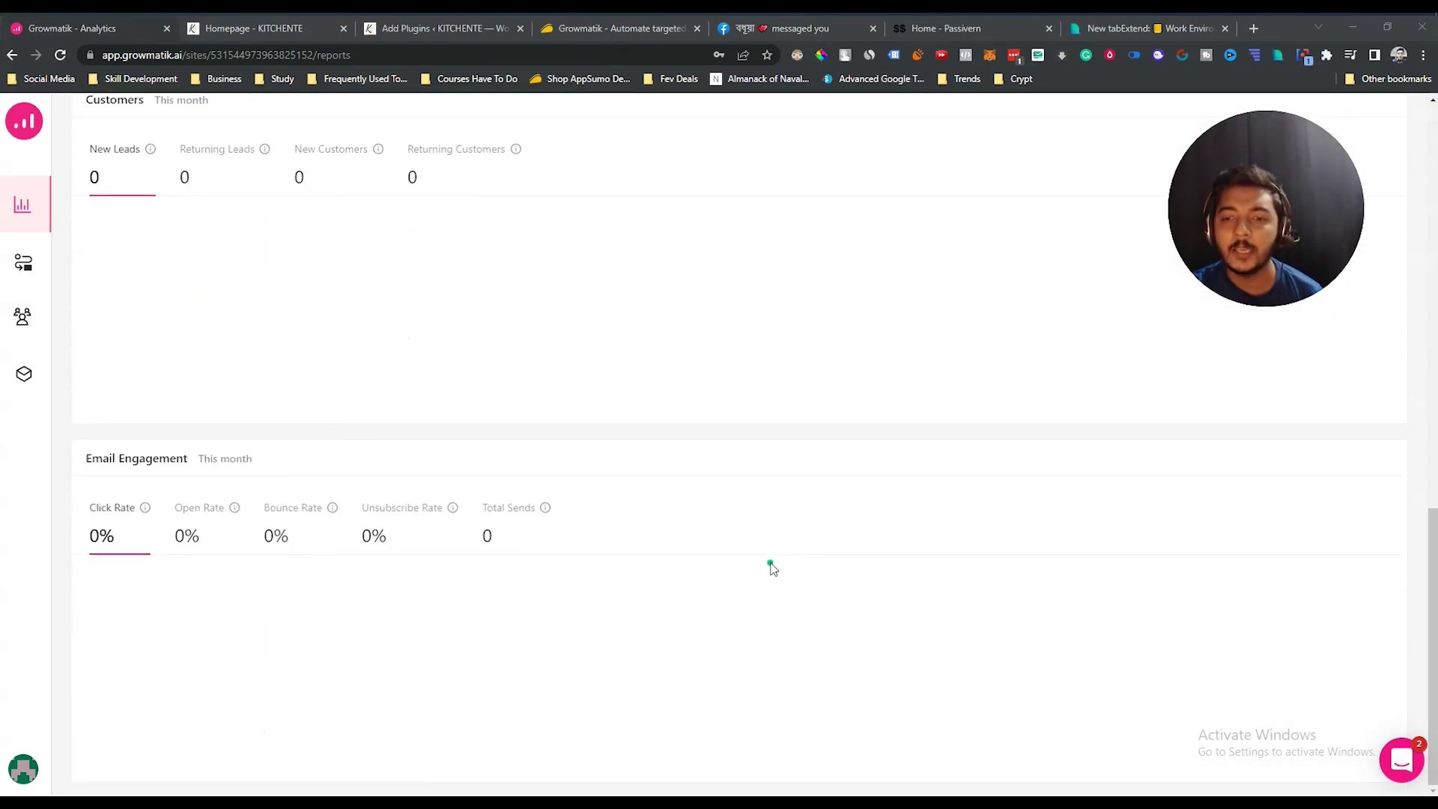
{"action": "scroll", "coordinate": [771, 567], "scroll_direction": "up", "scroll_amount": 14}
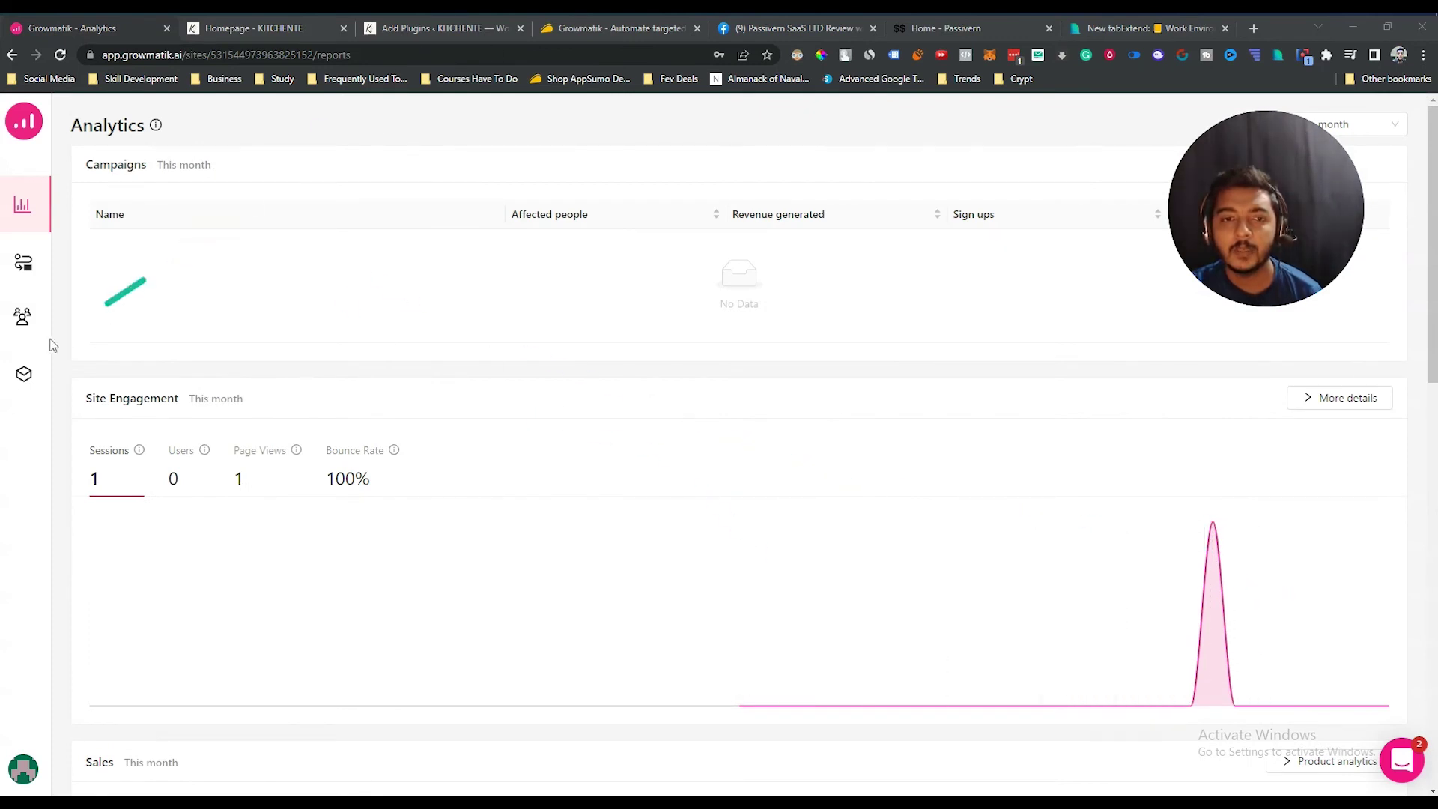
Step: Browse the pre-designed emails in the Workshop and create an email named email1 from the Social Proof Milestone template
{"action": "left_click", "coordinate": [22, 376]}
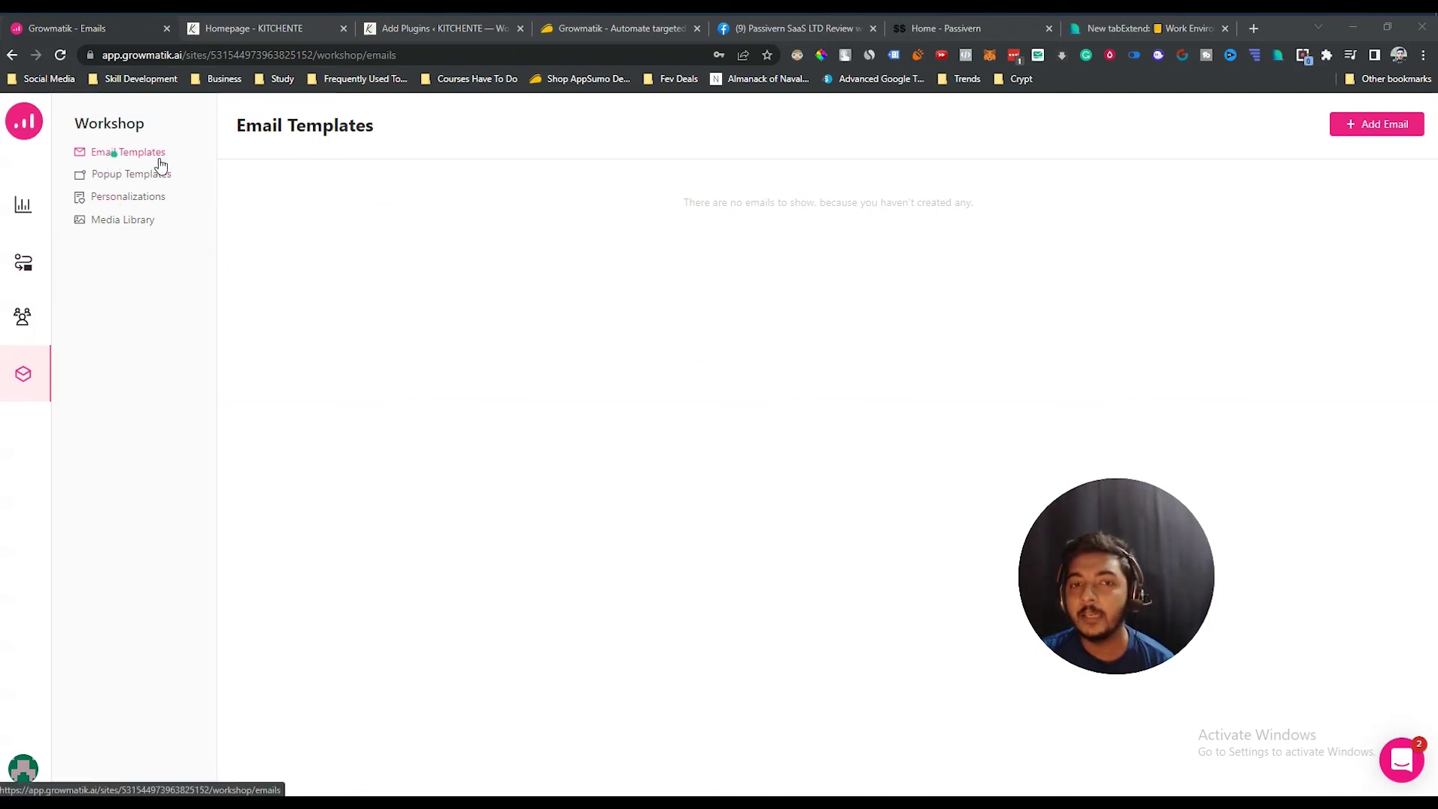
{"action": "left_click", "coordinate": [1383, 127]}
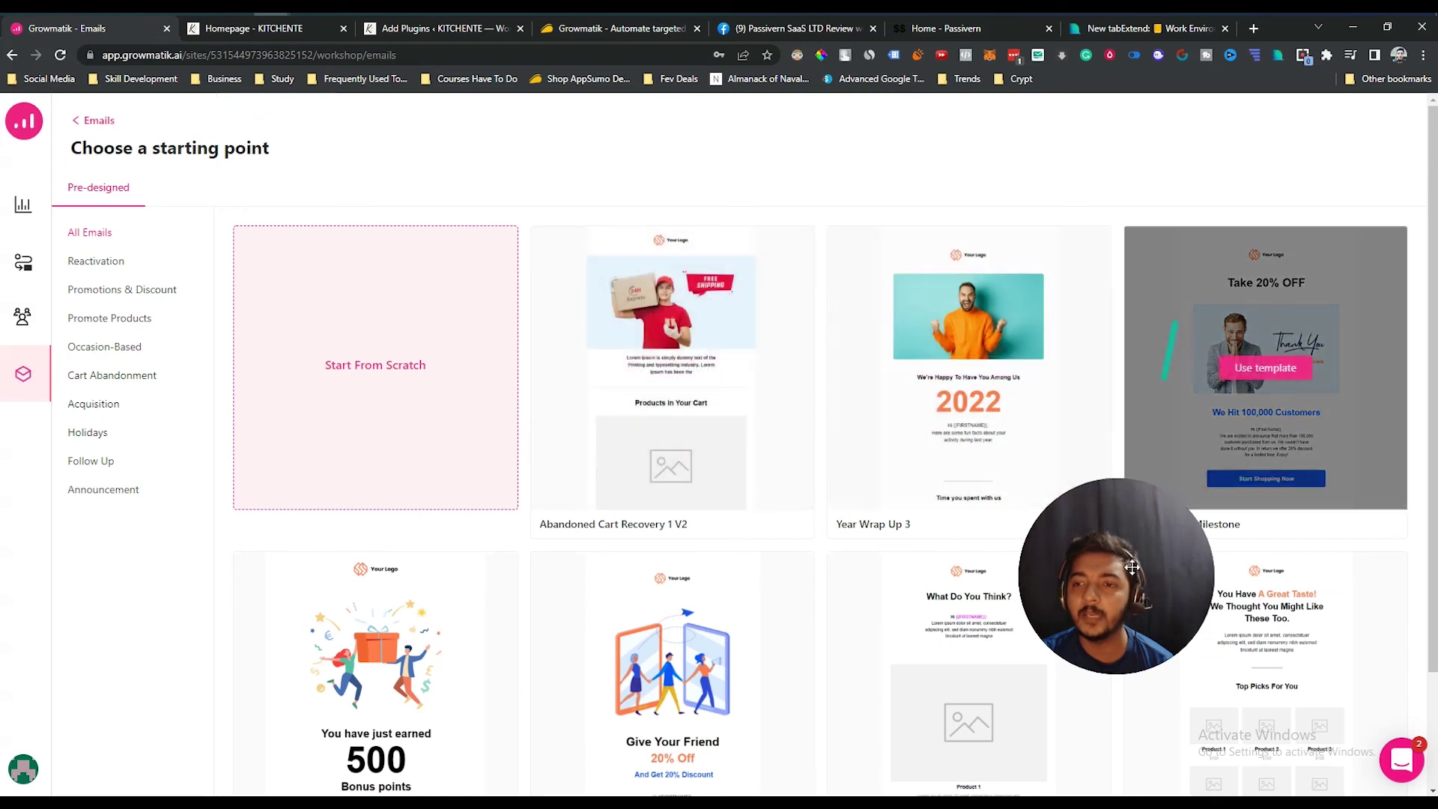
{"action": "left_click_drag", "start_coordinate": [1132, 568], "coordinate": [1236, 165]}
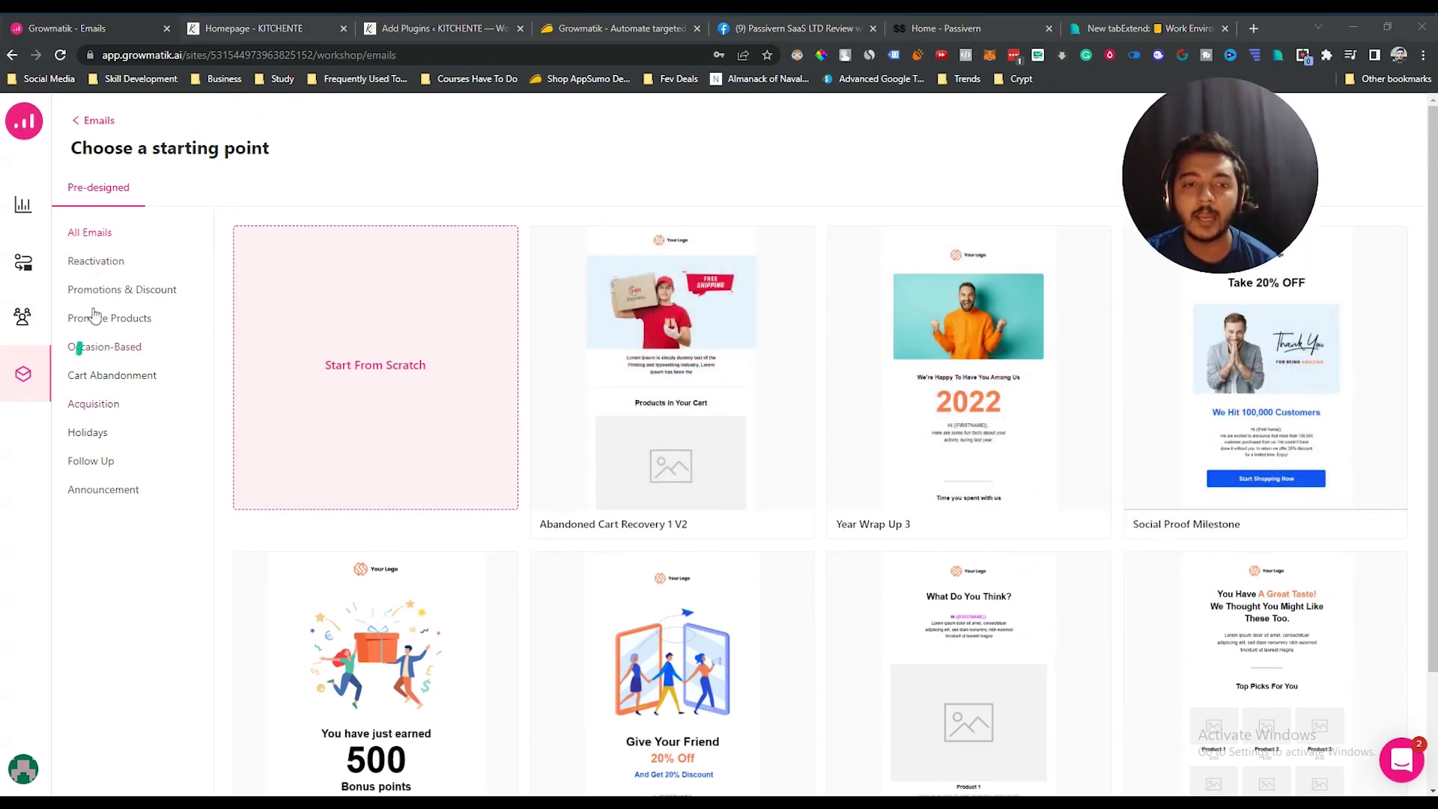
{"action": "scroll", "coordinate": [910, 620], "scroll_direction": "down", "scroll_amount": 2}
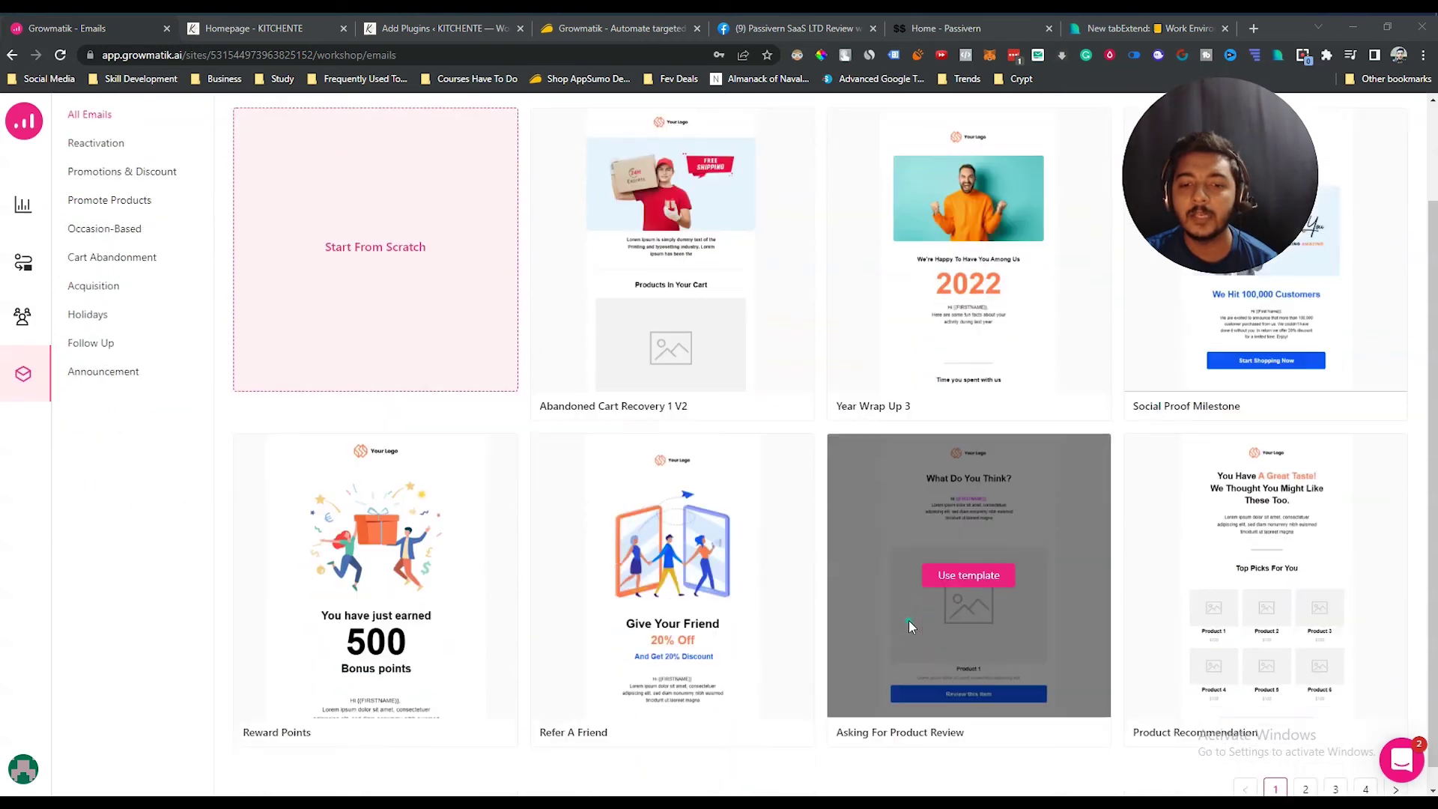
{"action": "scroll", "coordinate": [910, 620], "scroll_direction": "down", "scroll_amount": 1}
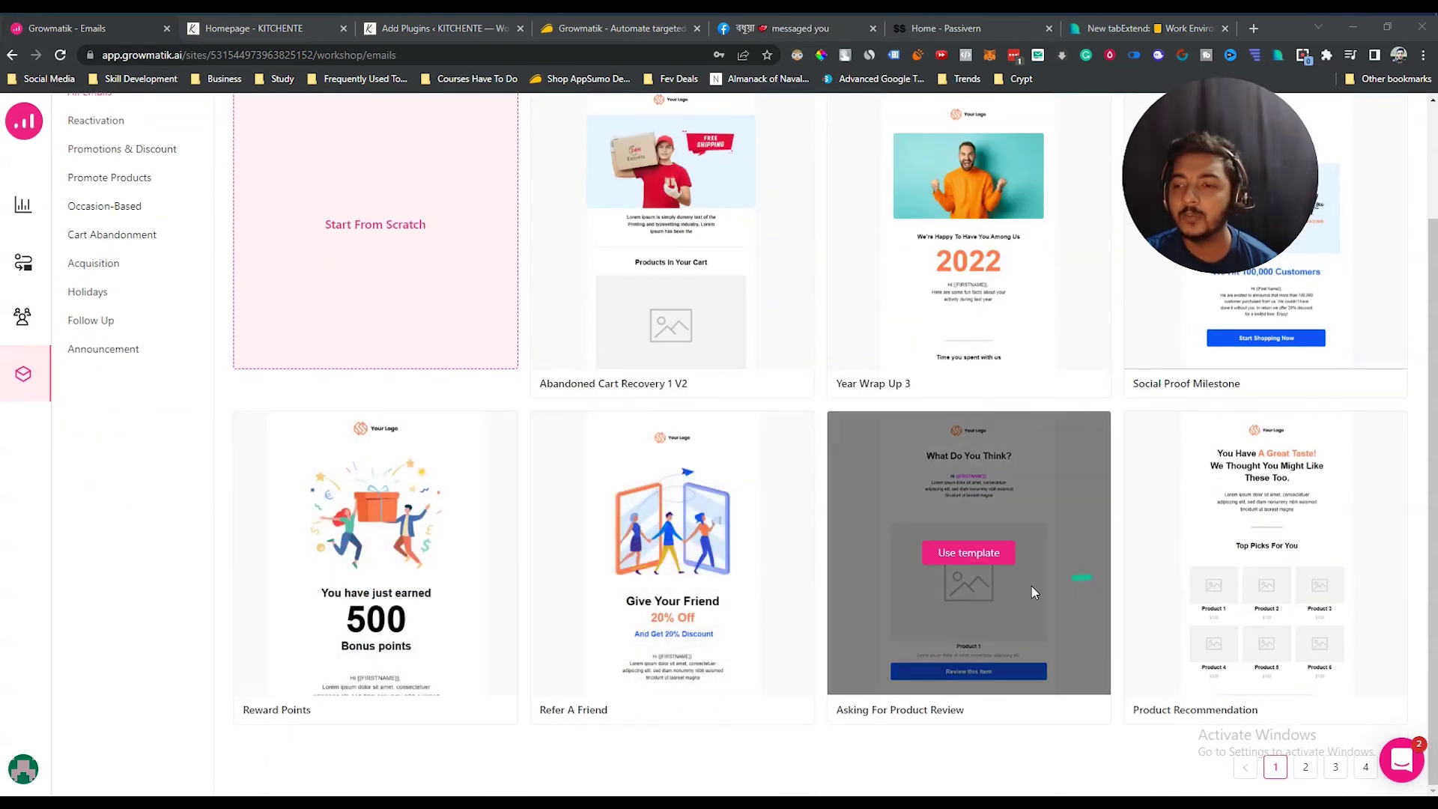
{"action": "scroll", "coordinate": [1032, 587], "scroll_direction": "up", "scroll_amount": 3}
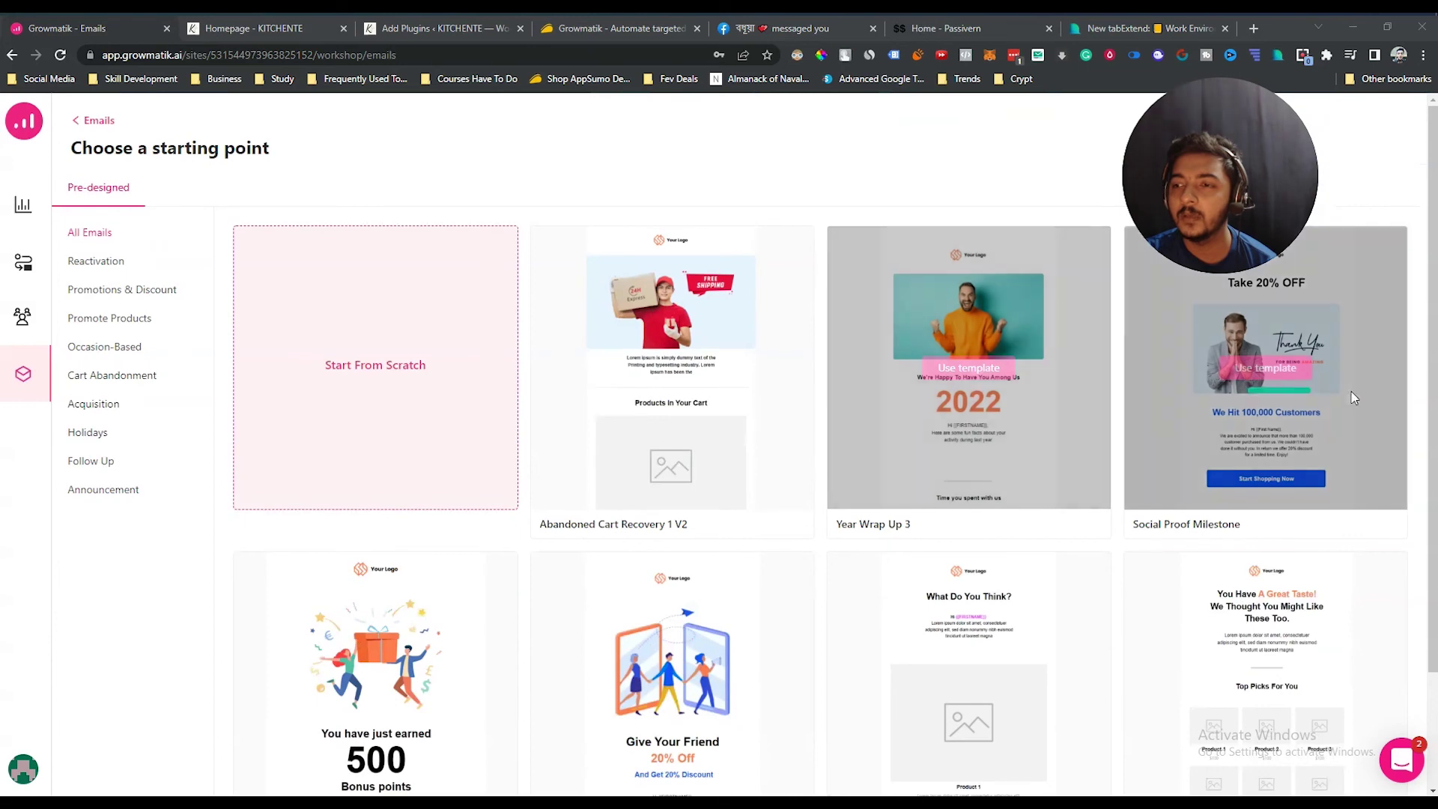
{"action": "left_click", "coordinate": [375, 365]}
{"action": "left_click", "coordinate": [640, 290]}
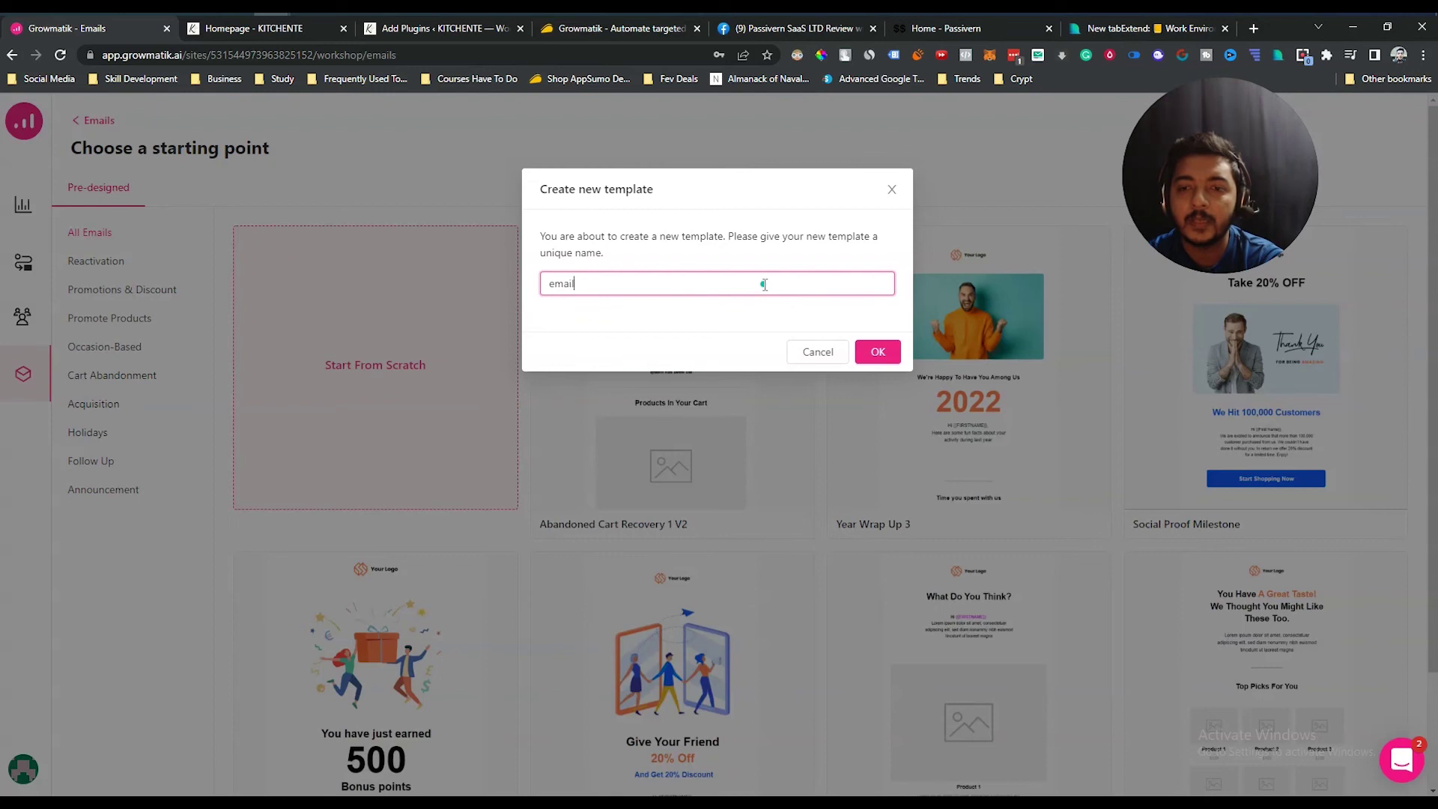
{"action": "left_click", "coordinate": [892, 356]}
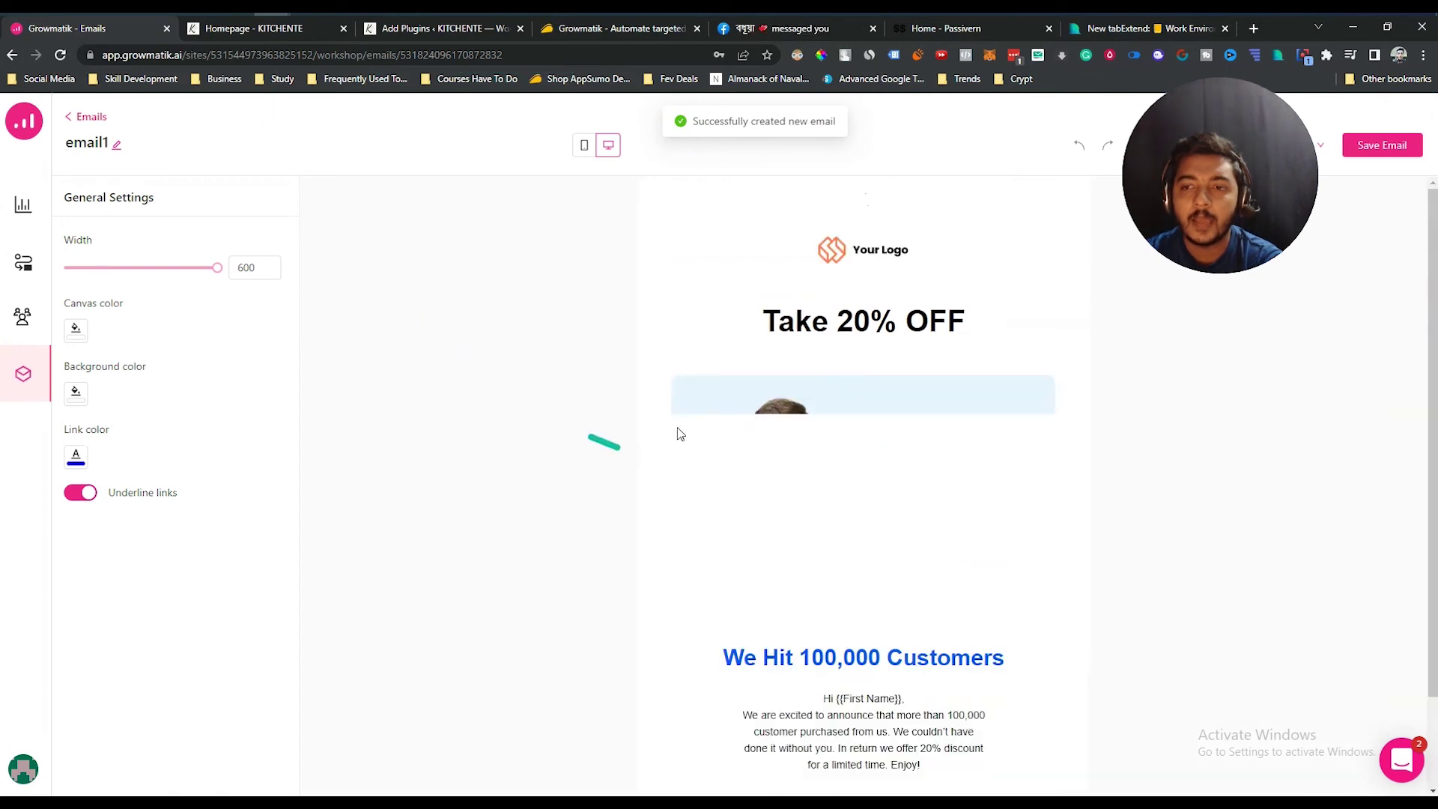
Step: Examine the editing settings of the email's logo, thank-you image, customer milestone heading and body text
{"action": "left_click", "coordinate": [883, 255]}
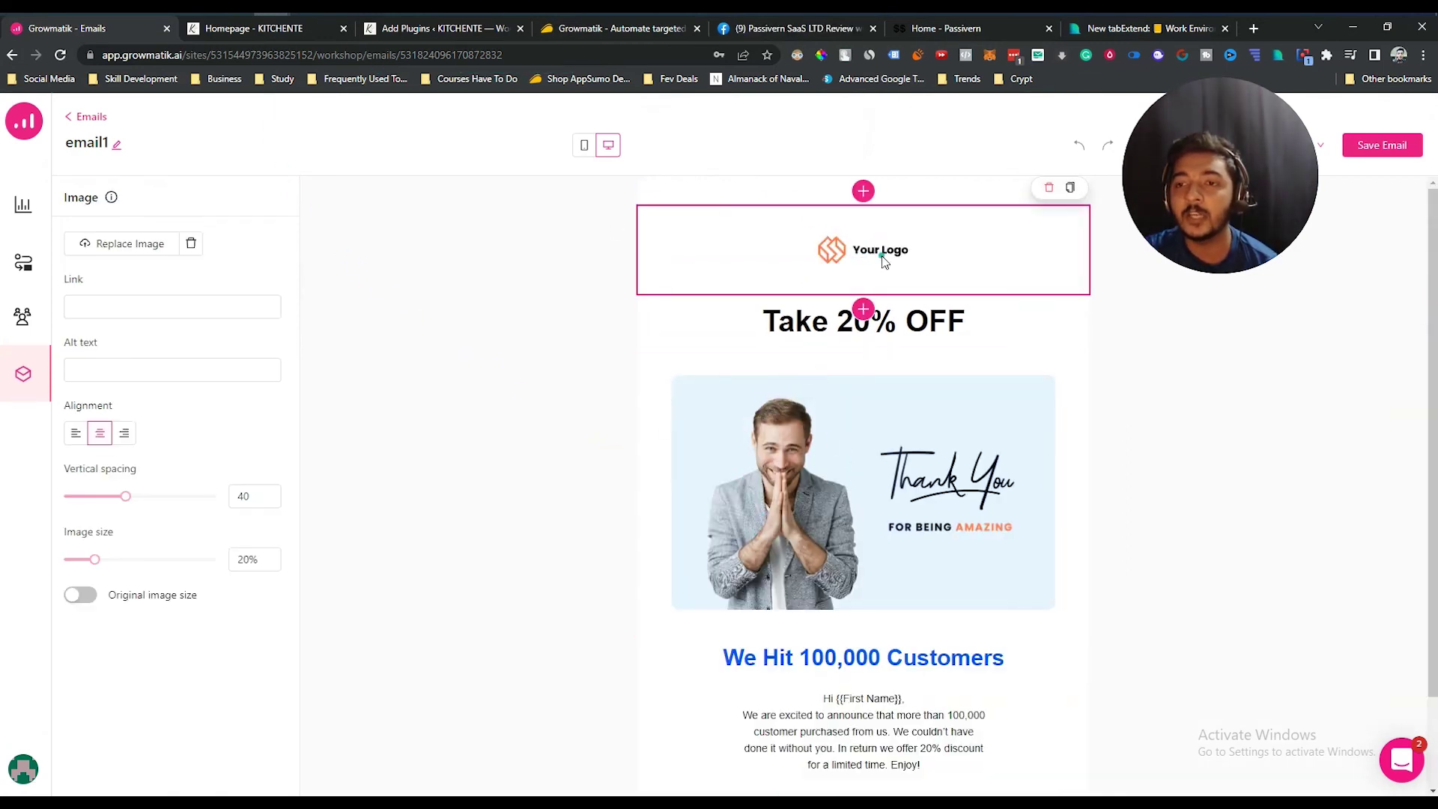
{"action": "left_click", "coordinate": [979, 240]}
{"action": "left_click", "coordinate": [972, 240]}
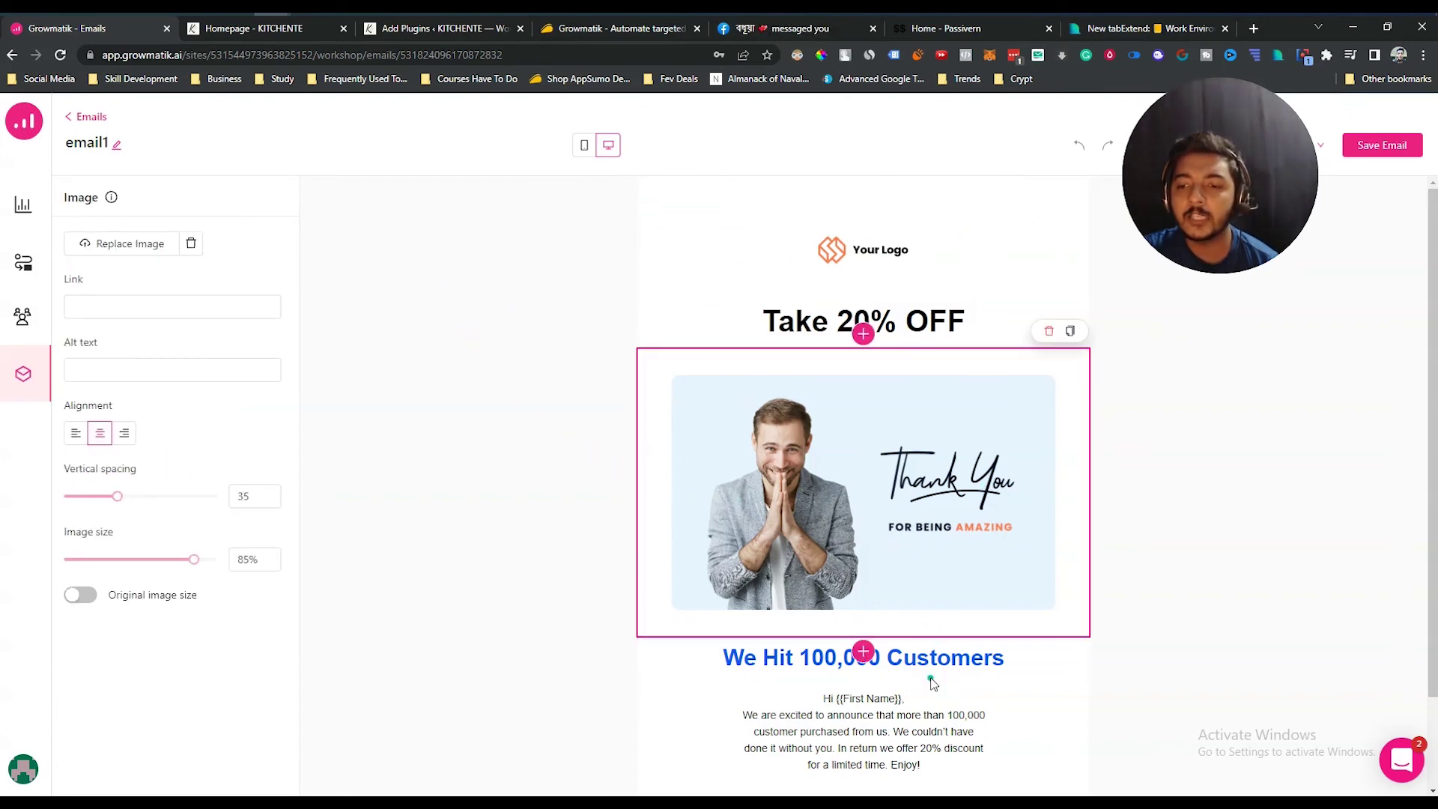
{"action": "left_click", "coordinate": [946, 656]}
{"action": "scroll", "coordinate": [1225, 656], "scroll_direction": "down", "scroll_amount": 1}
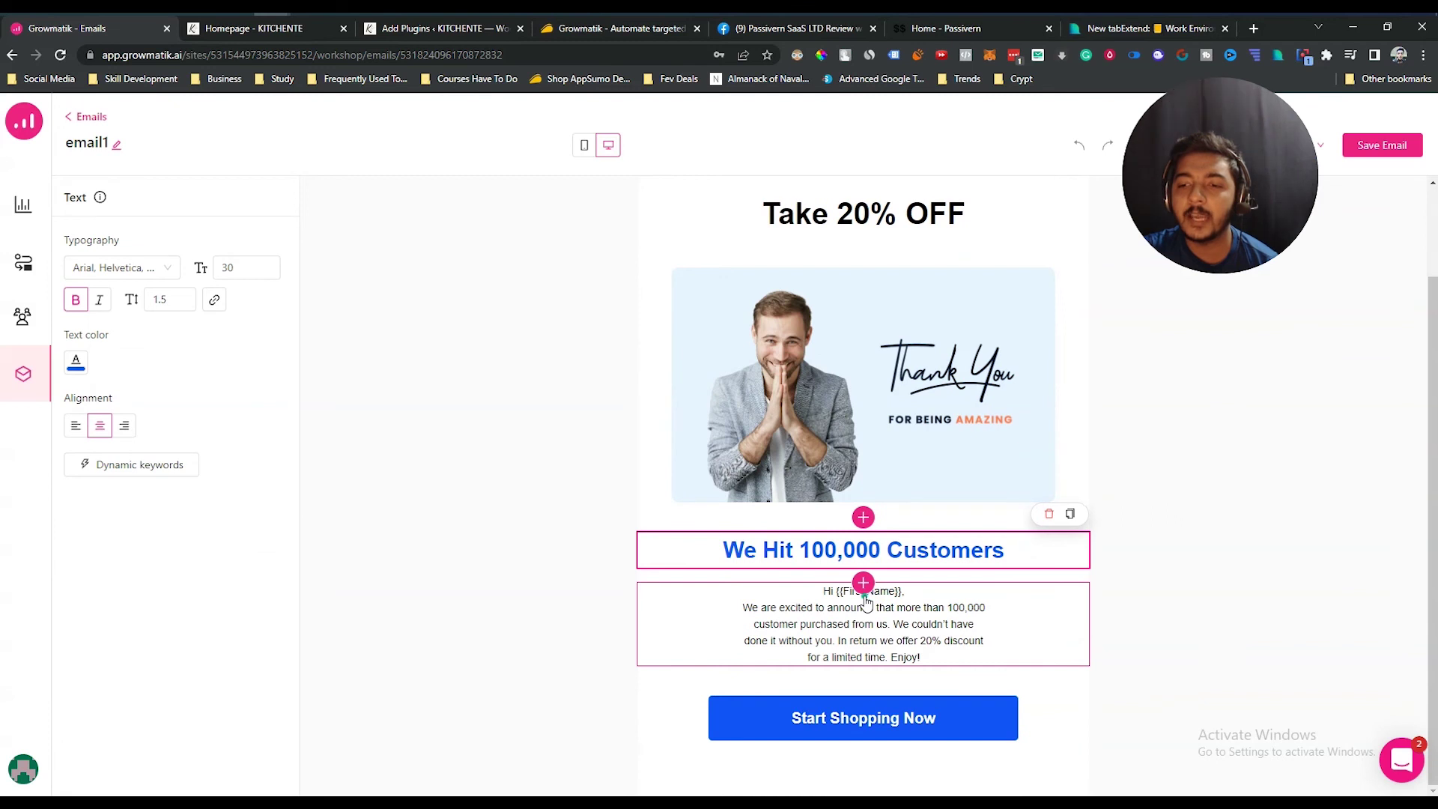
{"action": "left_click", "coordinate": [887, 602]}
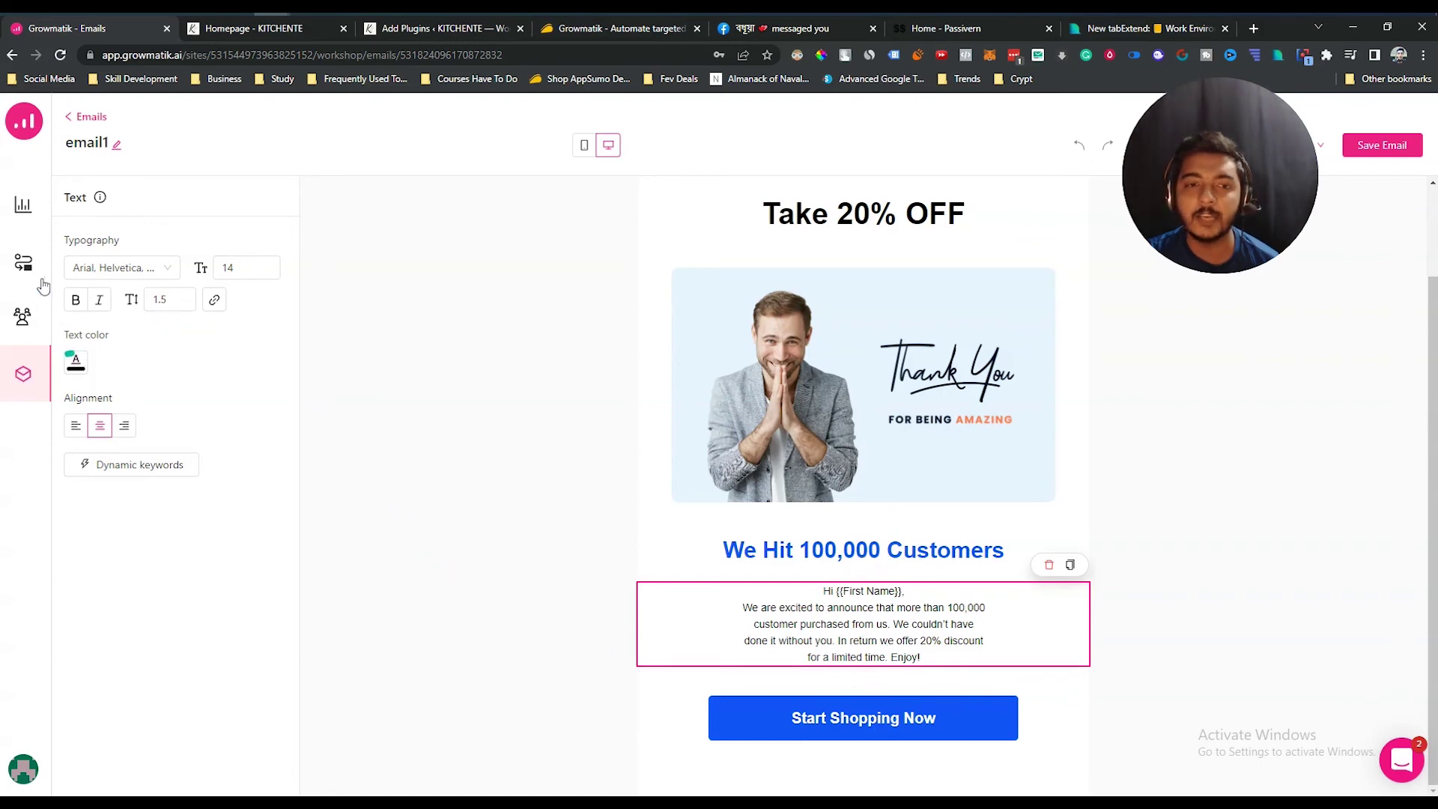
{"action": "scroll", "coordinate": [1271, 503], "scroll_direction": "up", "scroll_amount": 2}
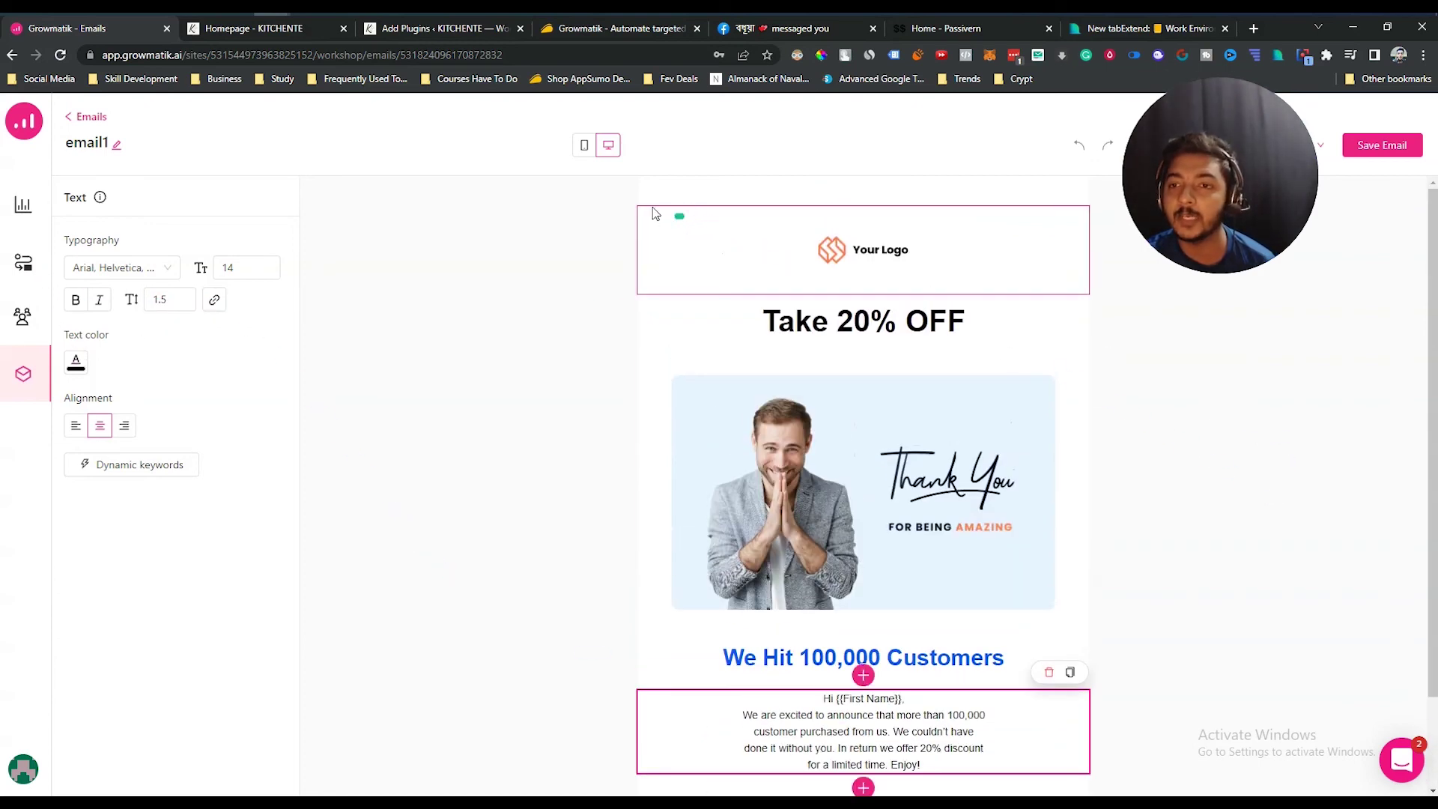
Step: Preview the email in mobile view, return to the desktop view and look over the full layout
{"action": "left_click", "coordinate": [581, 146]}
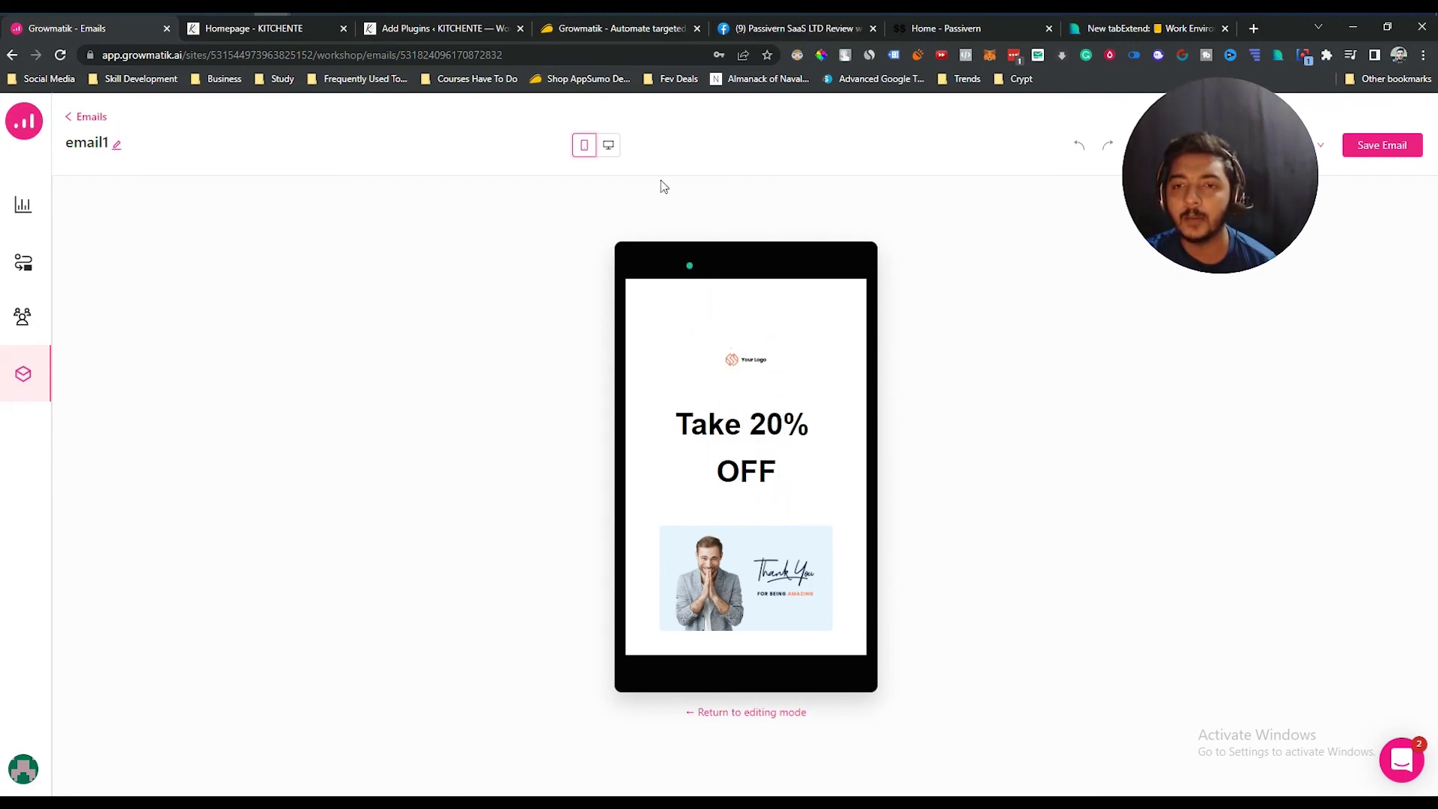
{"action": "left_click", "coordinate": [609, 147]}
{"action": "scroll", "coordinate": [1213, 568], "scroll_direction": "down", "scroll_amount": 2}
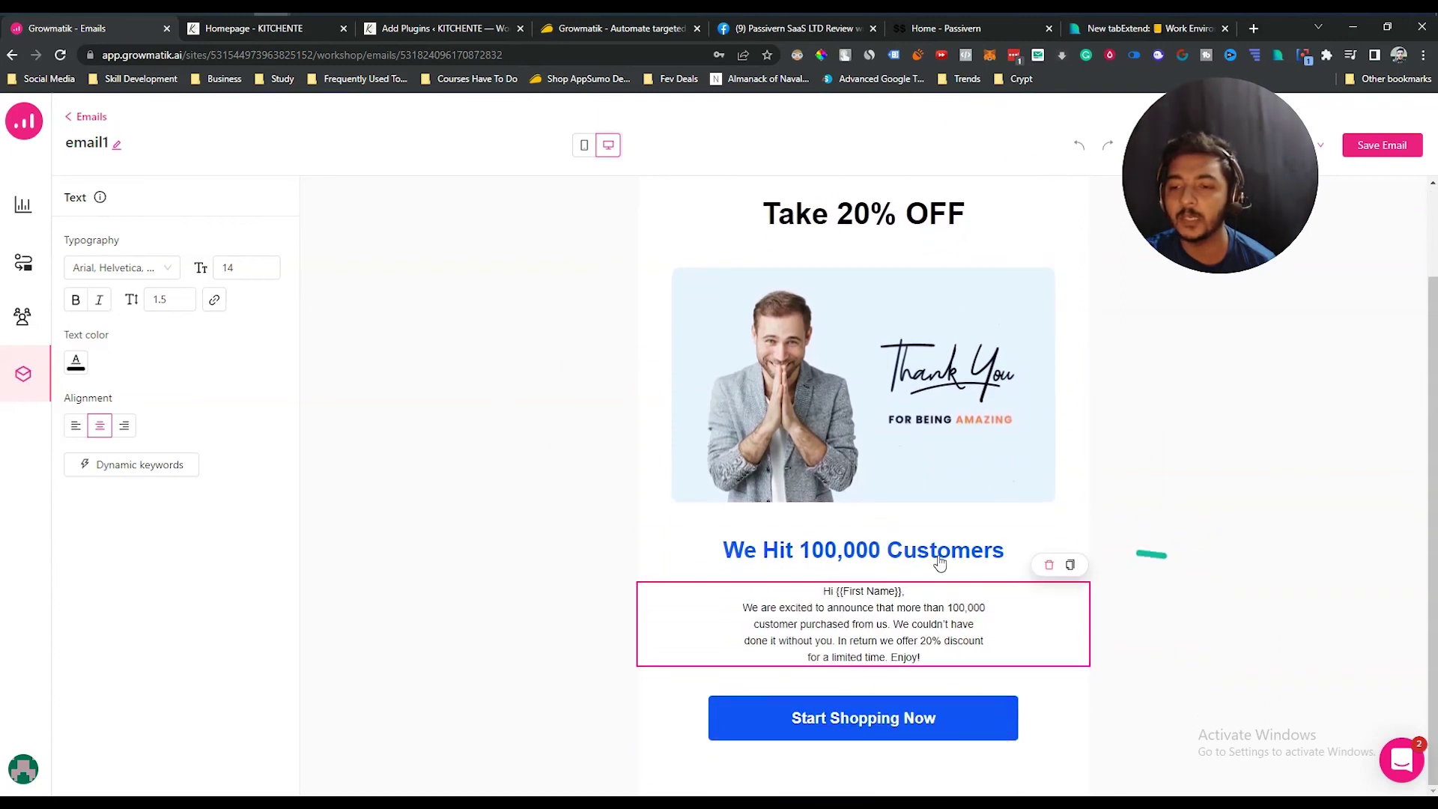
{"action": "scroll", "coordinate": [845, 211], "scroll_direction": "up", "scroll_amount": 2}
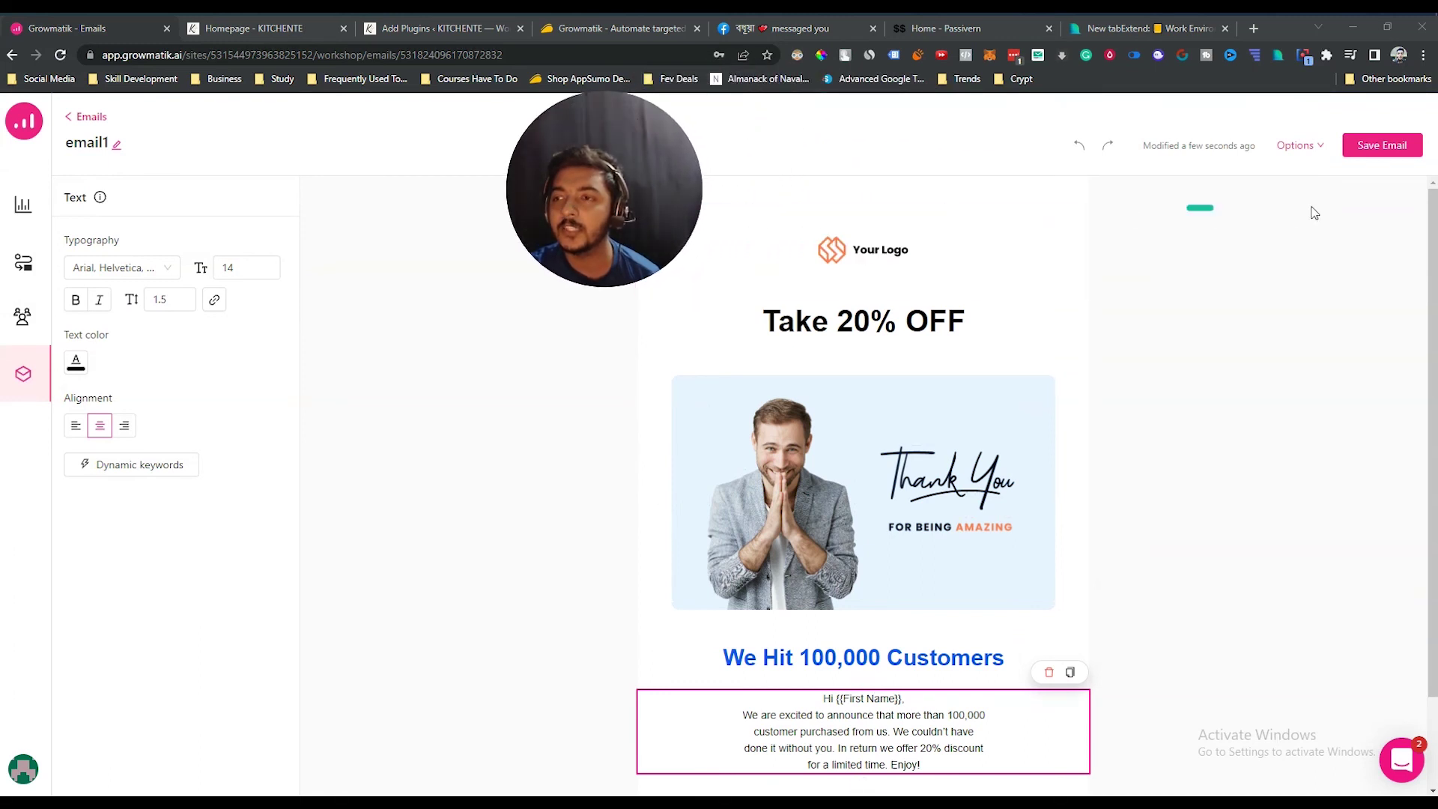
Step: Save the email and return to the list of email templates
{"action": "left_click", "coordinate": [1386, 145]}
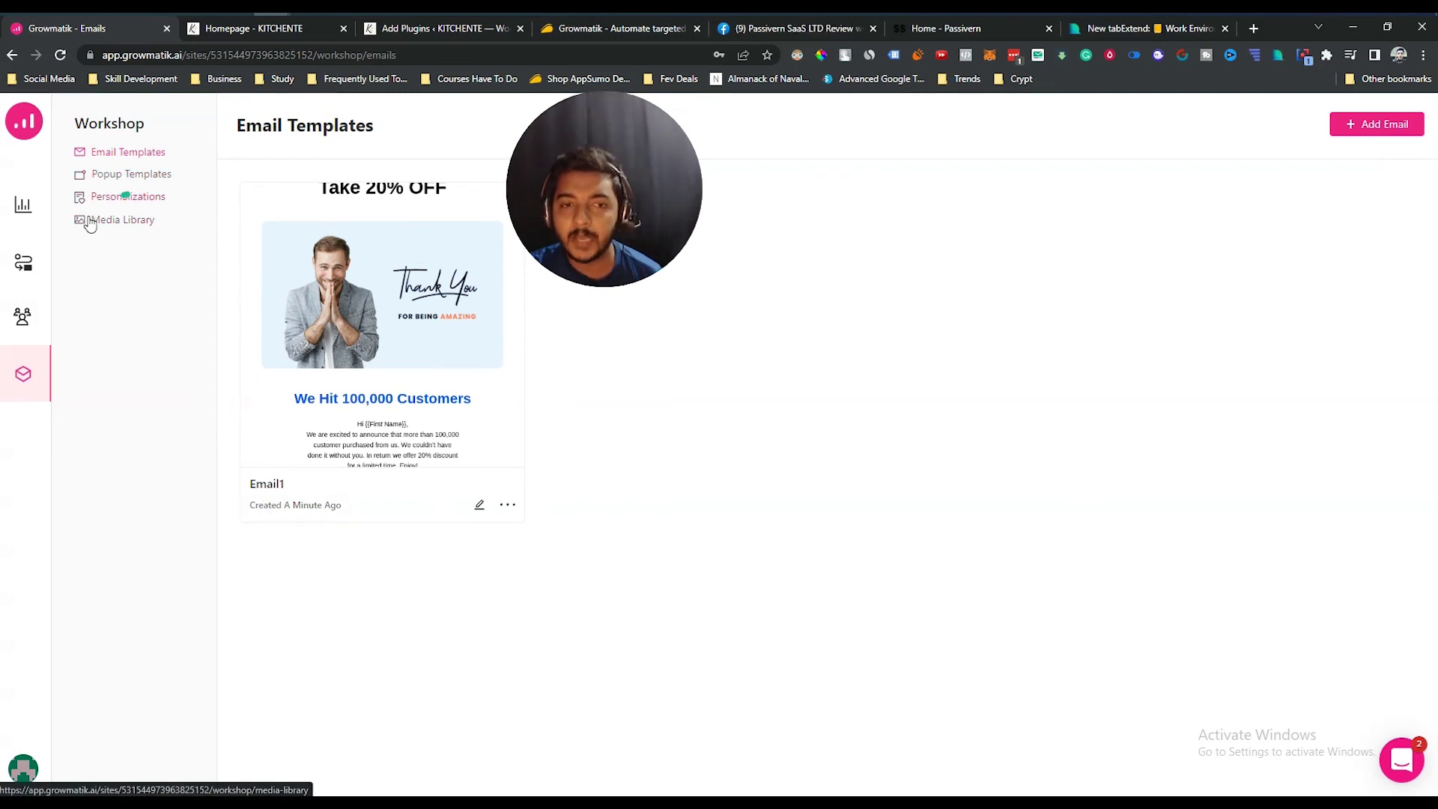
{"action": "left_click", "coordinate": [24, 262]}
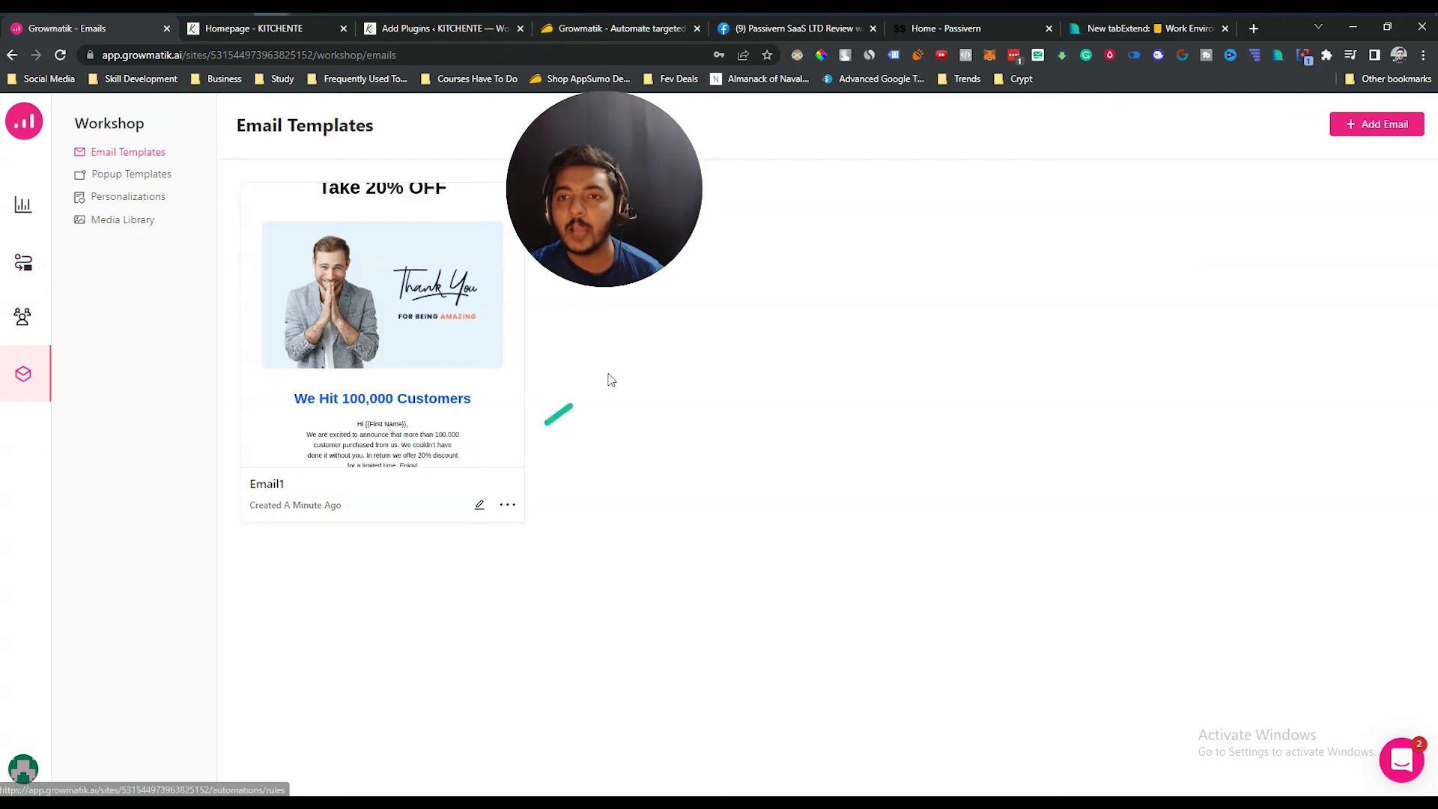
{"action": "left_click_drag", "start_coordinate": [583, 222], "coordinate": [1250, 394]}
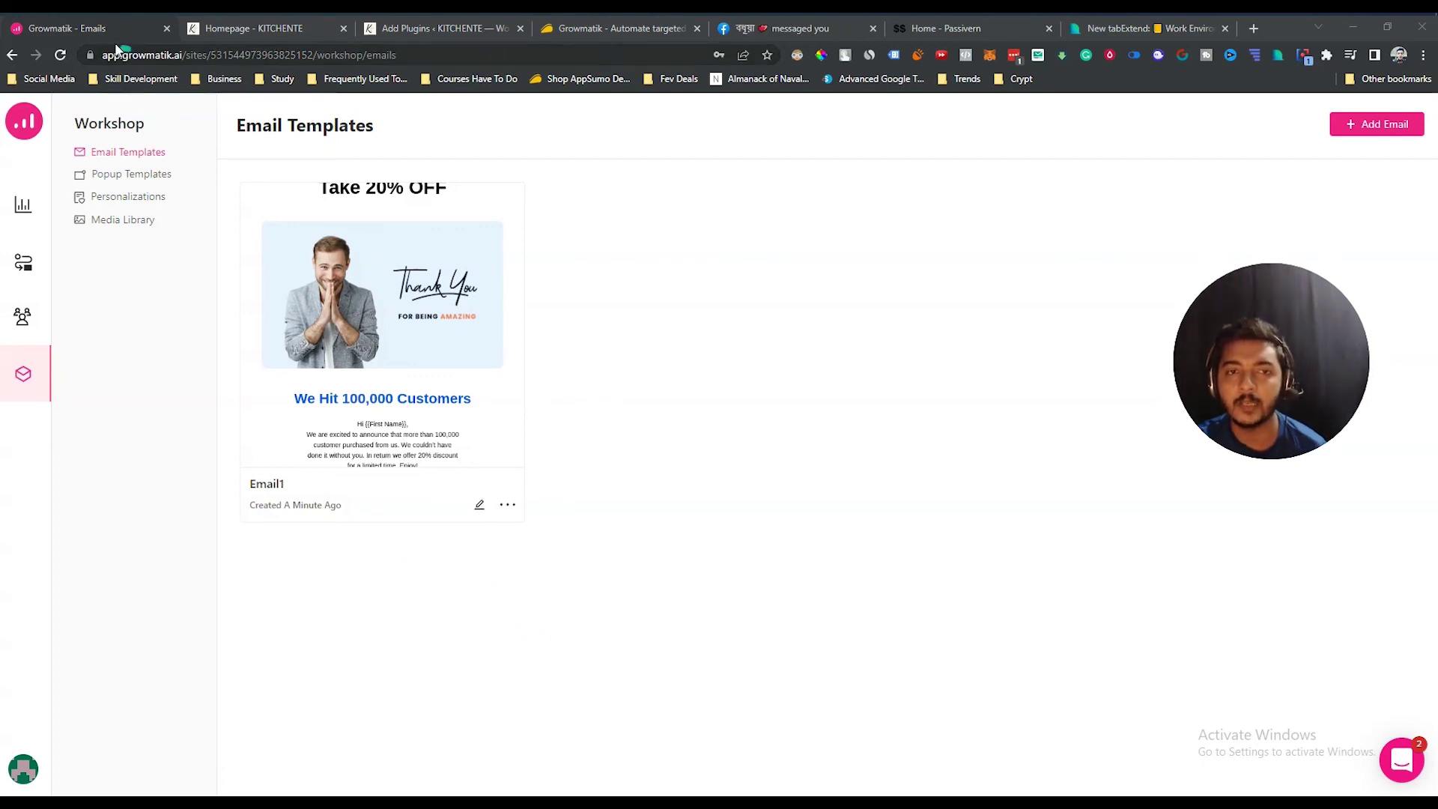
Step: Switch to Growmatik's AppSumo deal page and read the customer review titled Fastest Purchase
{"action": "left_click", "coordinate": [606, 27]}
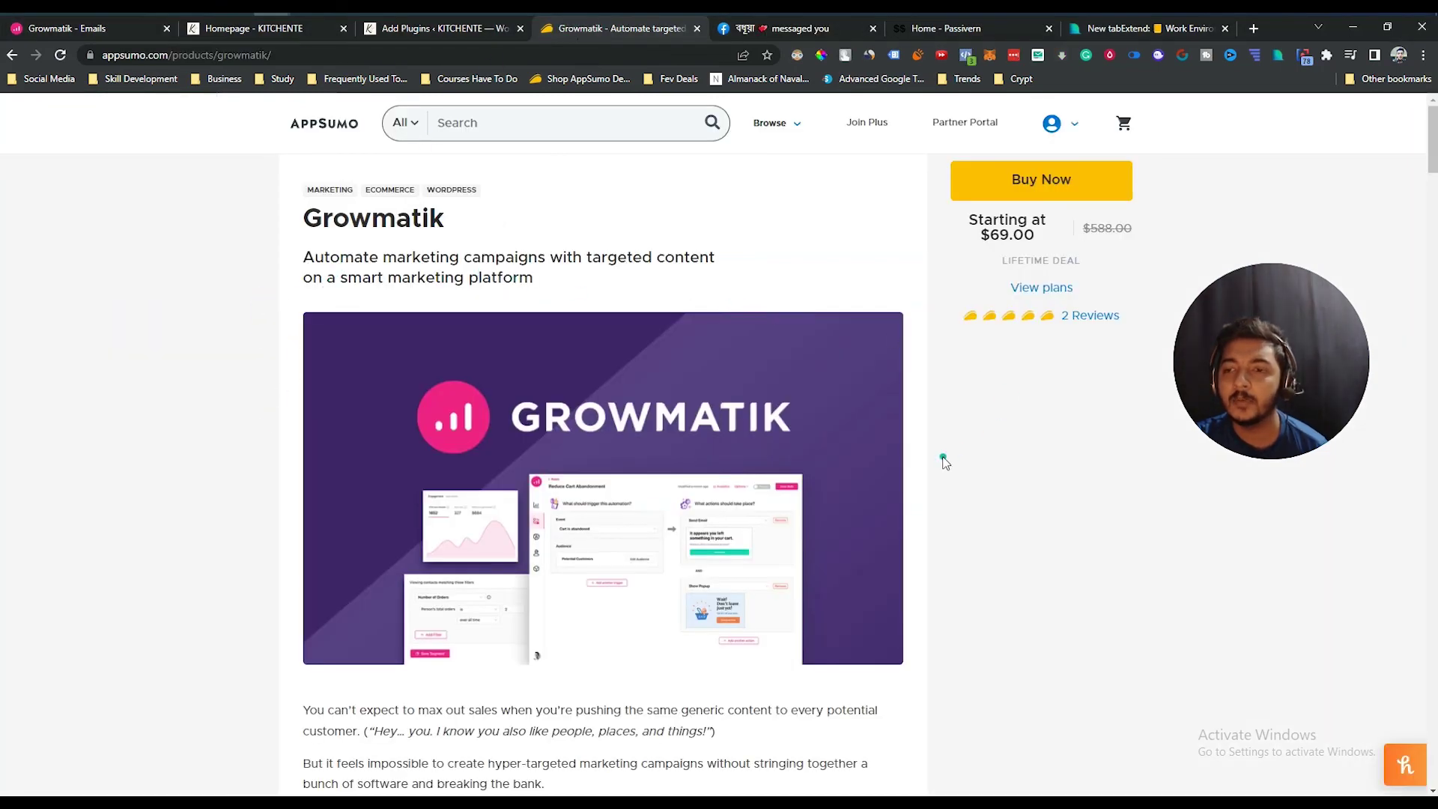
{"action": "scroll", "coordinate": [944, 461], "scroll_direction": "down", "scroll_amount": 12}
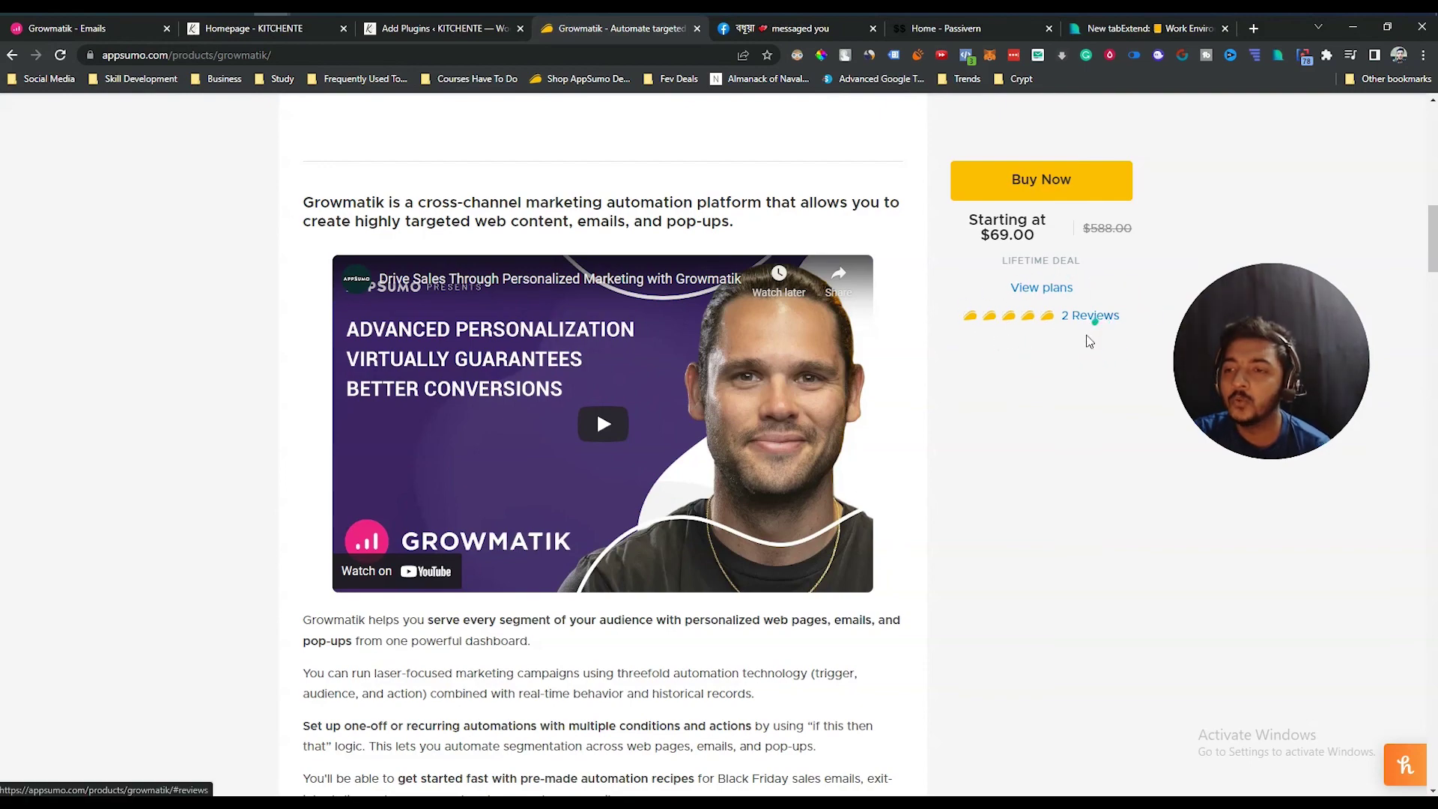
{"action": "scroll", "coordinate": [1008, 374], "scroll_direction": "down", "scroll_amount": 20}
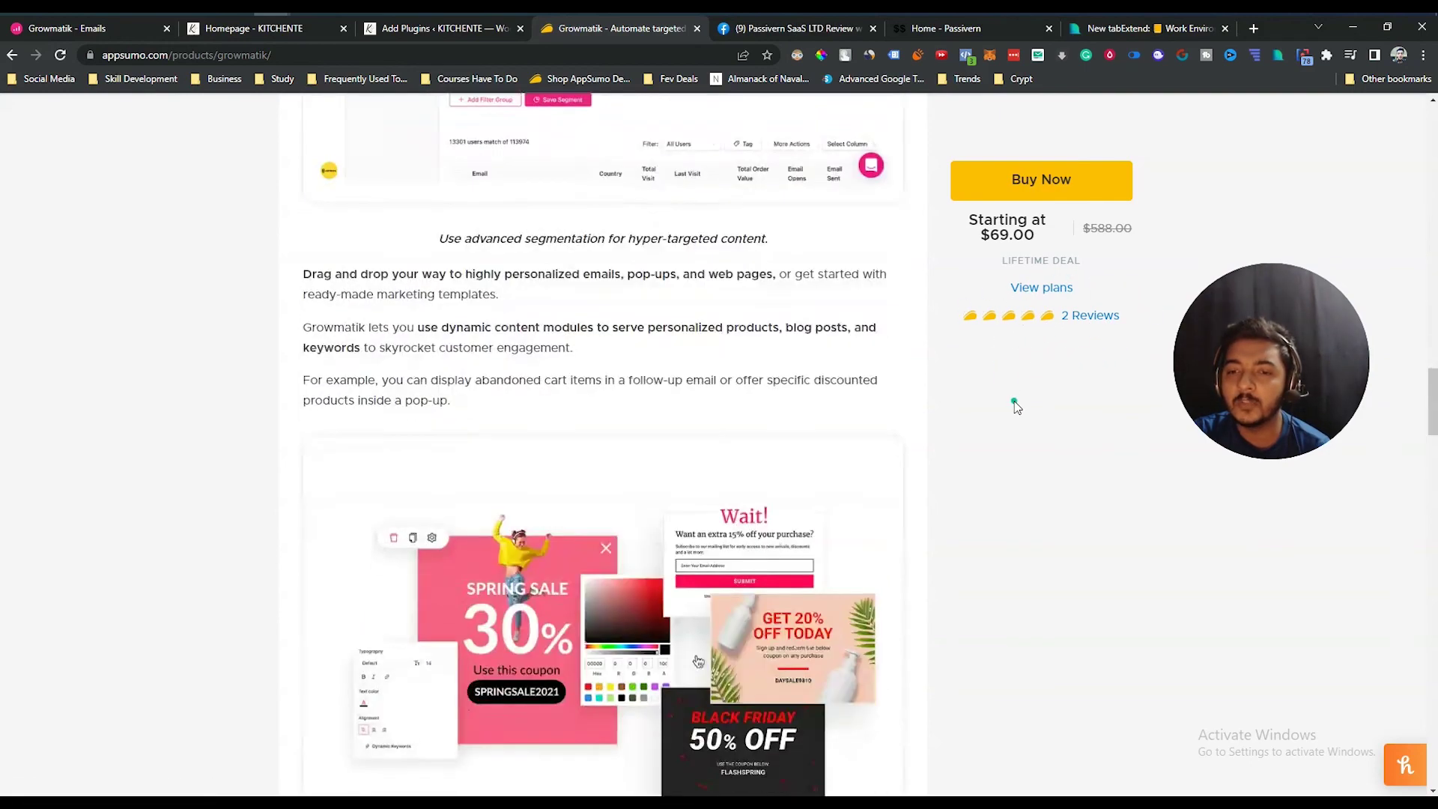
{"action": "scroll", "coordinate": [1015, 405], "scroll_direction": "down", "scroll_amount": 10}
{"action": "scroll", "coordinate": [1015, 405], "scroll_direction": "up", "scroll_amount": 5}
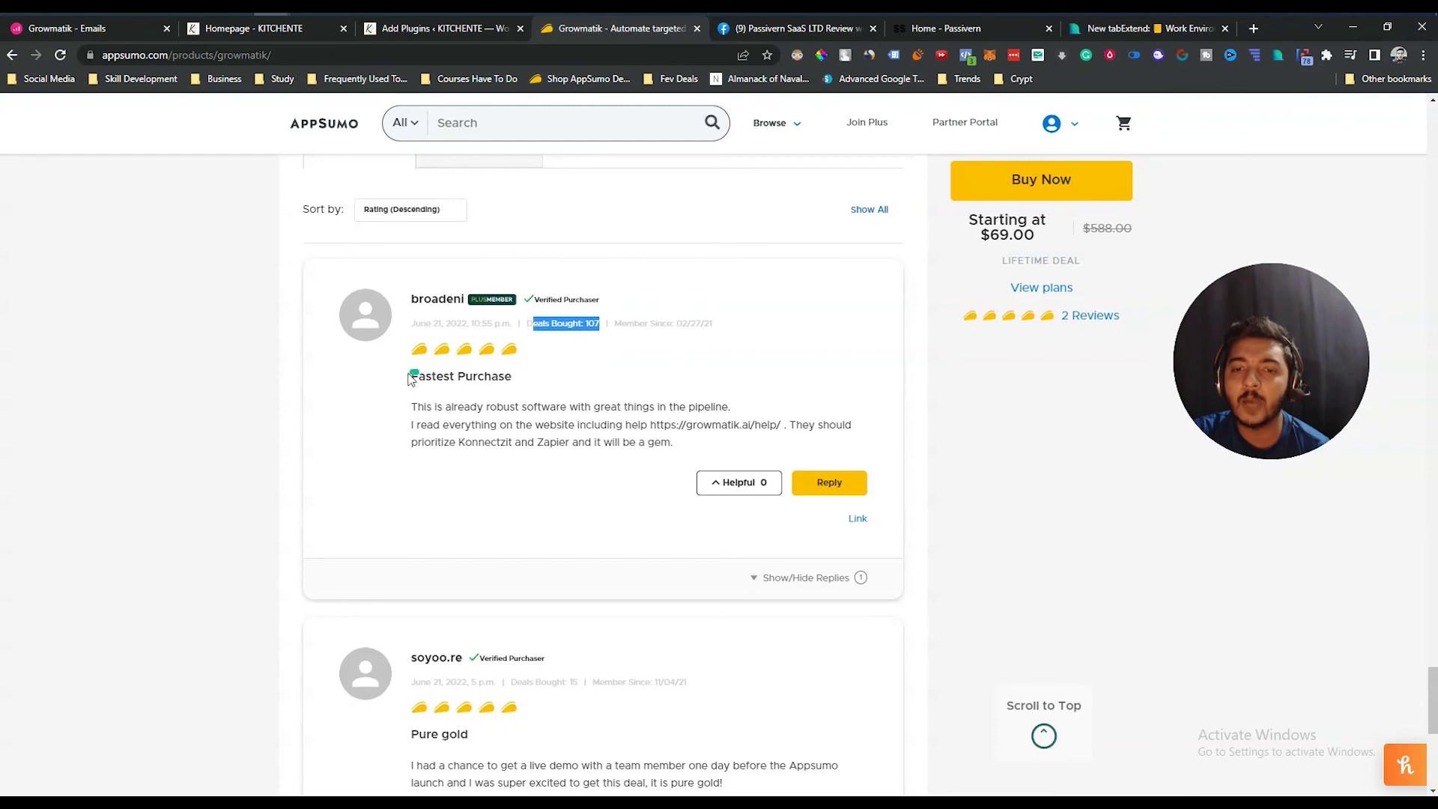
{"action": "left_click_drag", "start_coordinate": [411, 380], "coordinate": [510, 372]}
{"action": "left_click", "coordinate": [519, 377]}
Step: Read the review titled Pure gold, including the reviewer's number of deals bought, and return to the start of the deal page
{"action": "scroll", "coordinate": [509, 390], "scroll_direction": "down", "scroll_amount": 4}
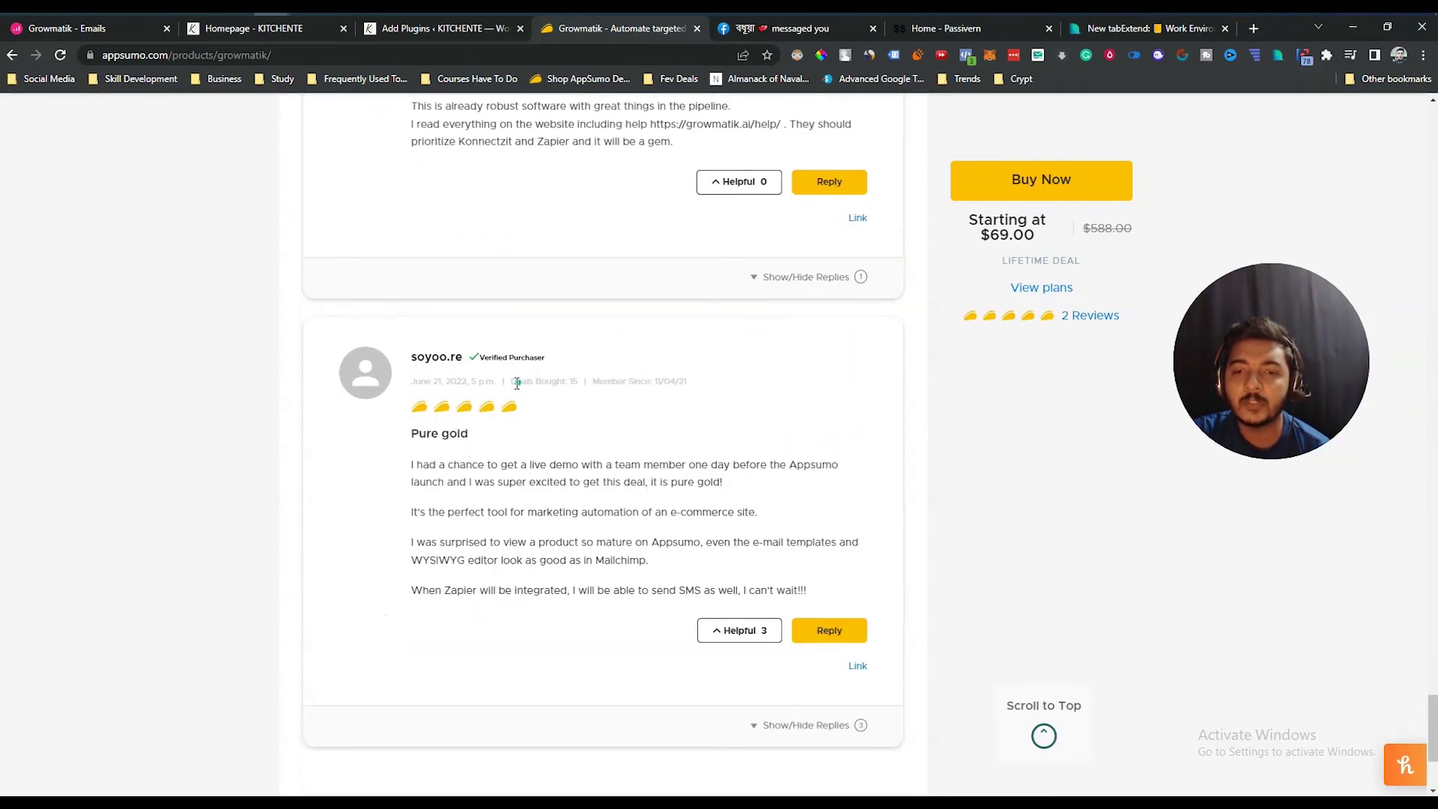
{"action": "left_click_drag", "start_coordinate": [518, 384], "coordinate": [576, 384]}
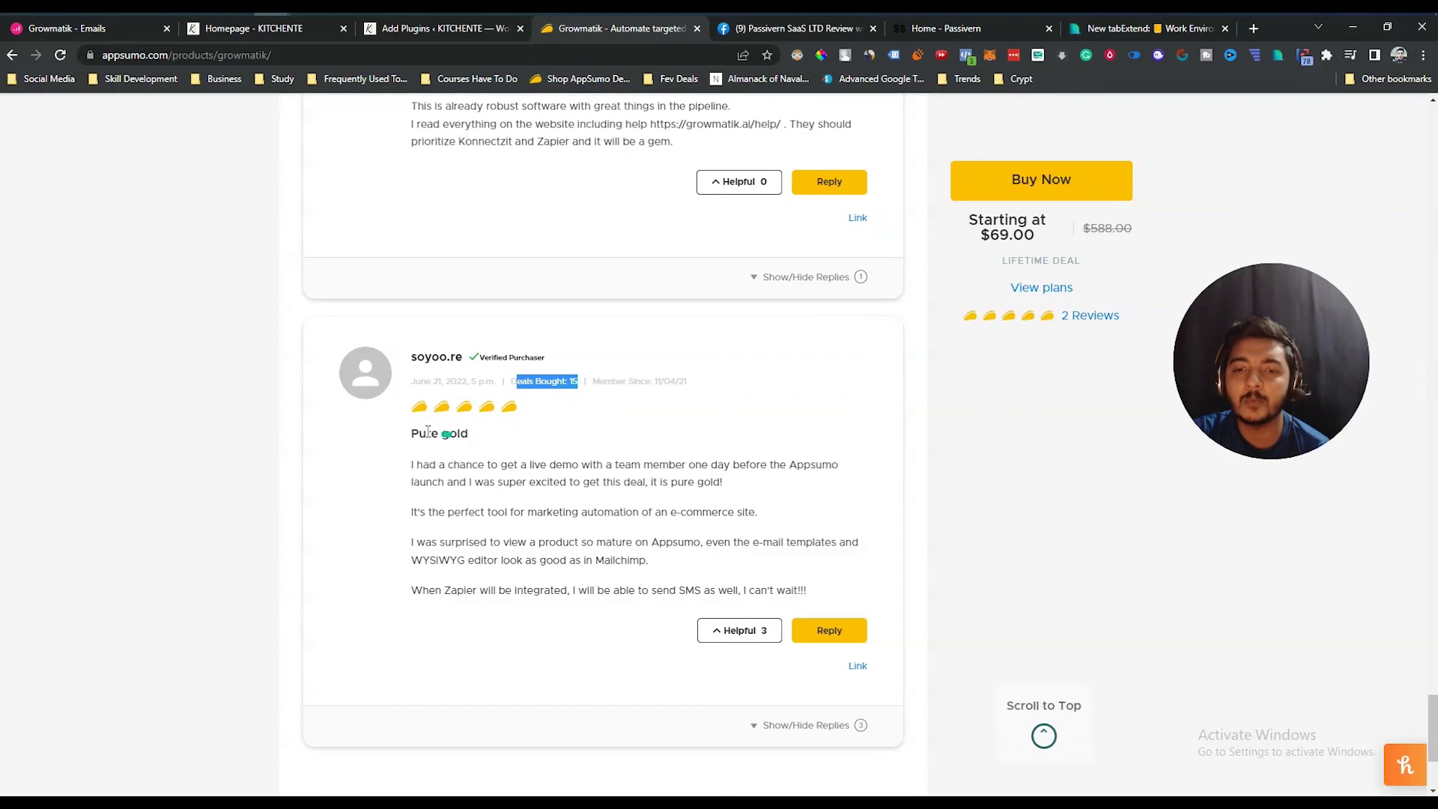
{"action": "left_click_drag", "start_coordinate": [410, 434], "coordinate": [499, 433]}
{"action": "left_click", "coordinate": [523, 488]}
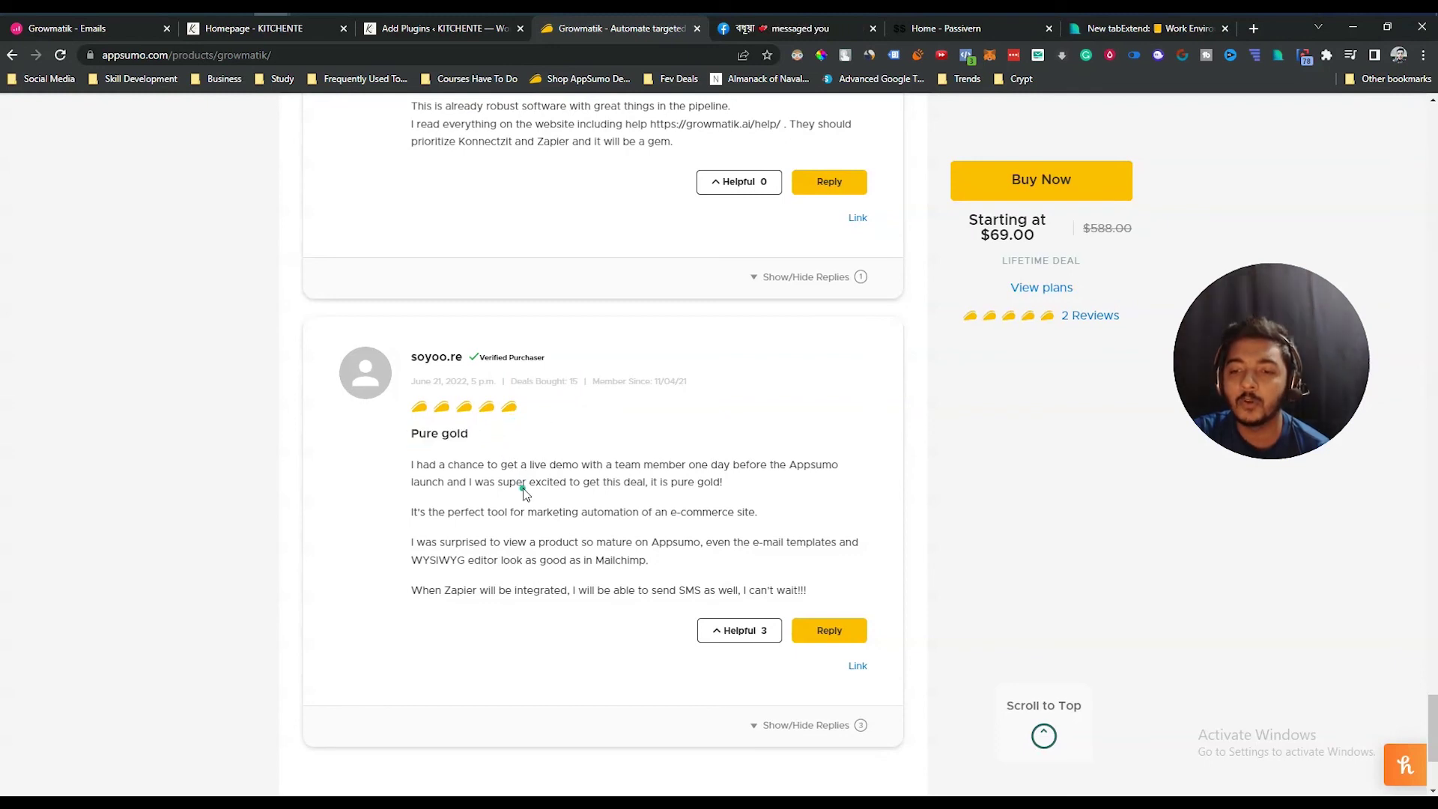
{"action": "scroll", "coordinate": [986, 649], "scroll_direction": "up", "scroll_amount": 6}
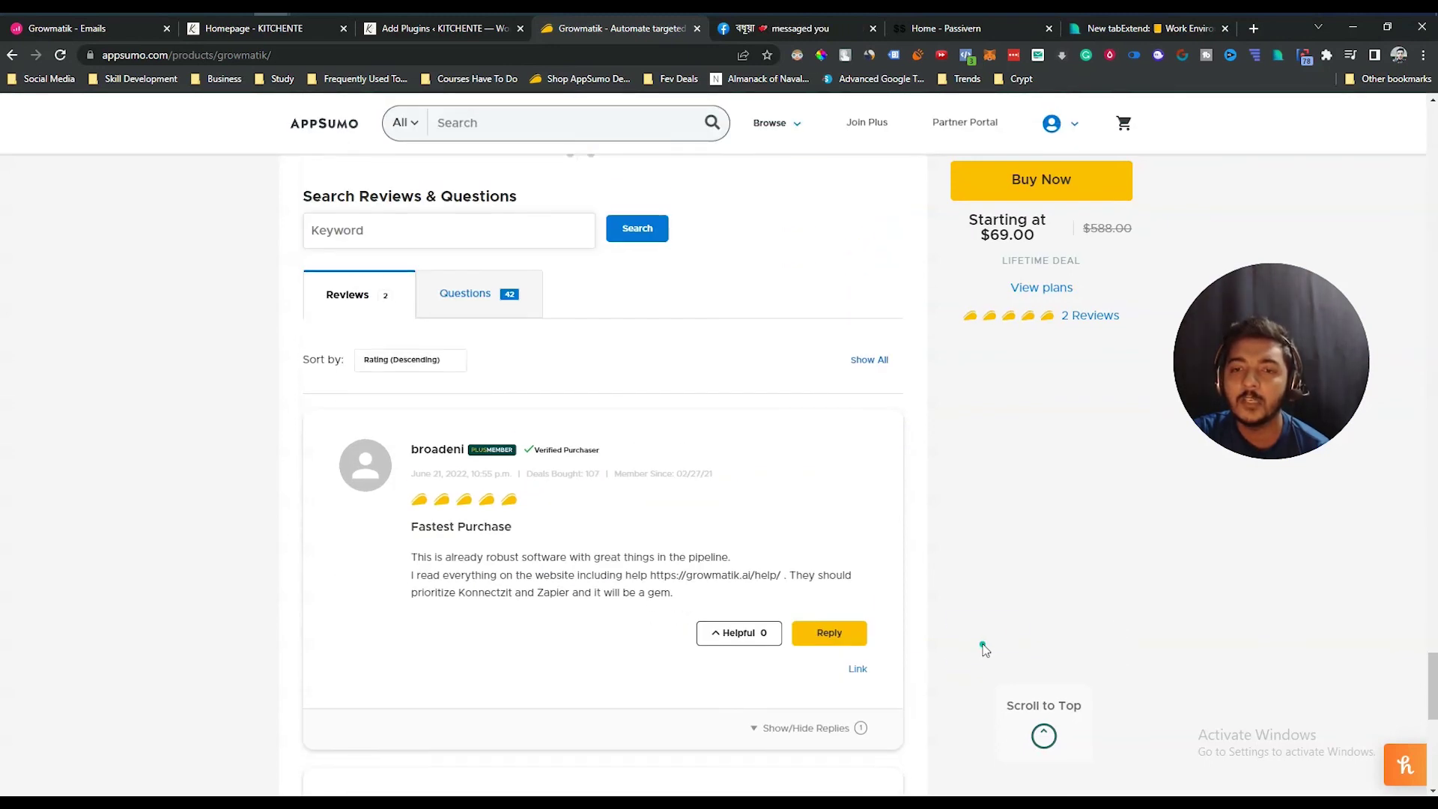
{"action": "scroll", "coordinate": [986, 649], "scroll_direction": "up", "scroll_amount": 10}
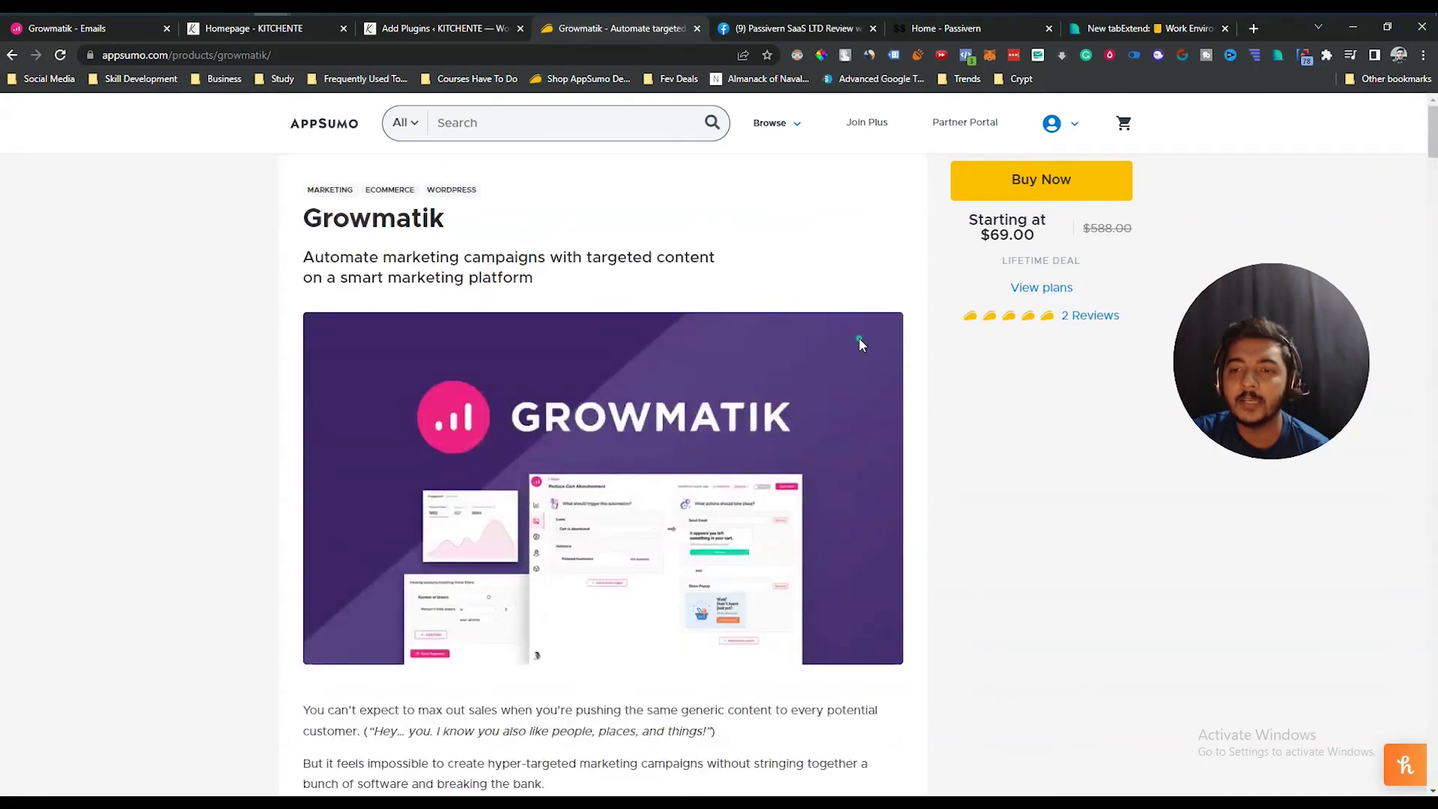
Step: Compare the prices and included features of License Tiers 1, 2 and 3, checking the one-time price of Tier 3
{"action": "scroll", "coordinate": [859, 337], "scroll_direction": "down", "scroll_amount": 15}
{"action": "scroll", "coordinate": [862, 344], "scroll_direction": "down", "scroll_amount": 20}
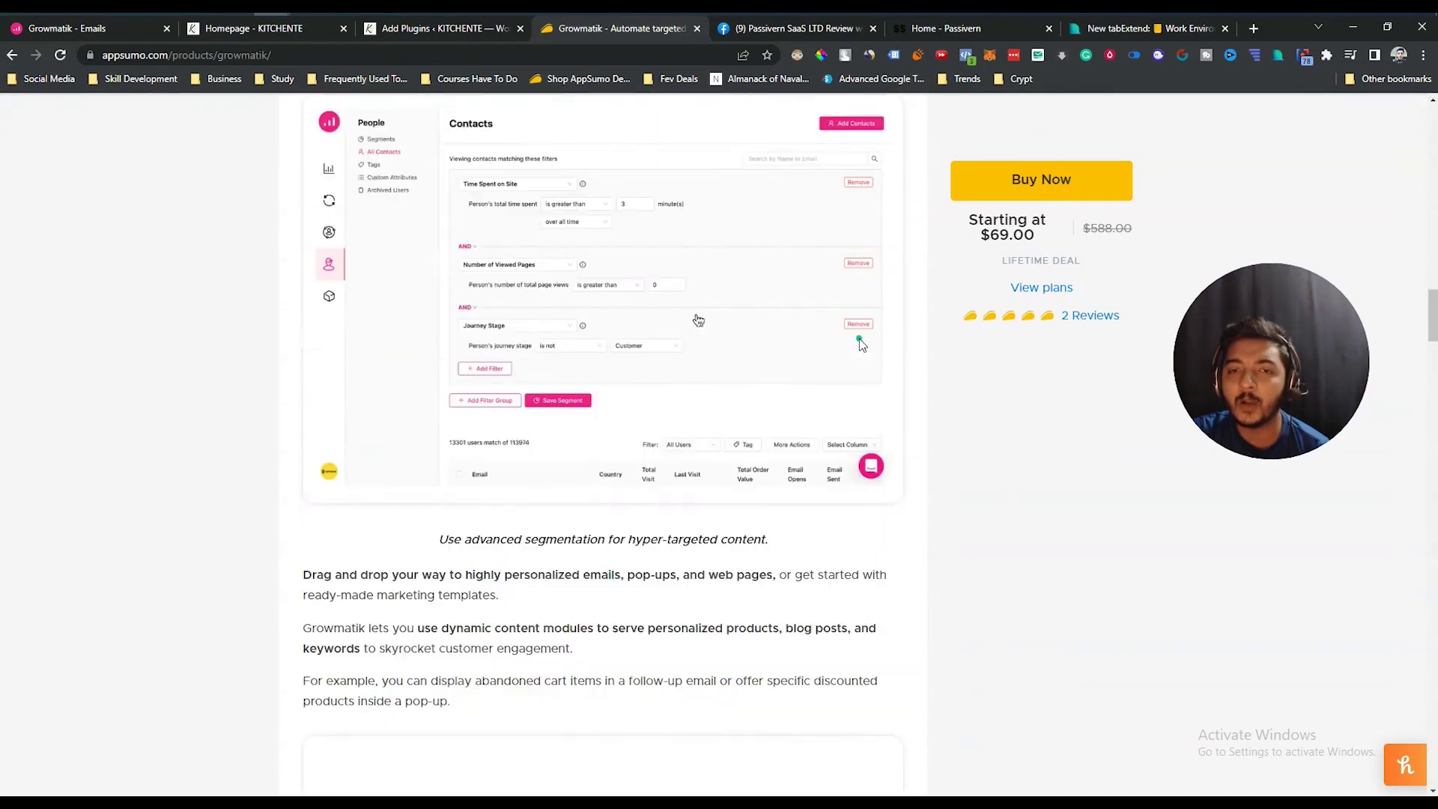
{"action": "scroll", "coordinate": [860, 339], "scroll_direction": "down", "scroll_amount": 8}
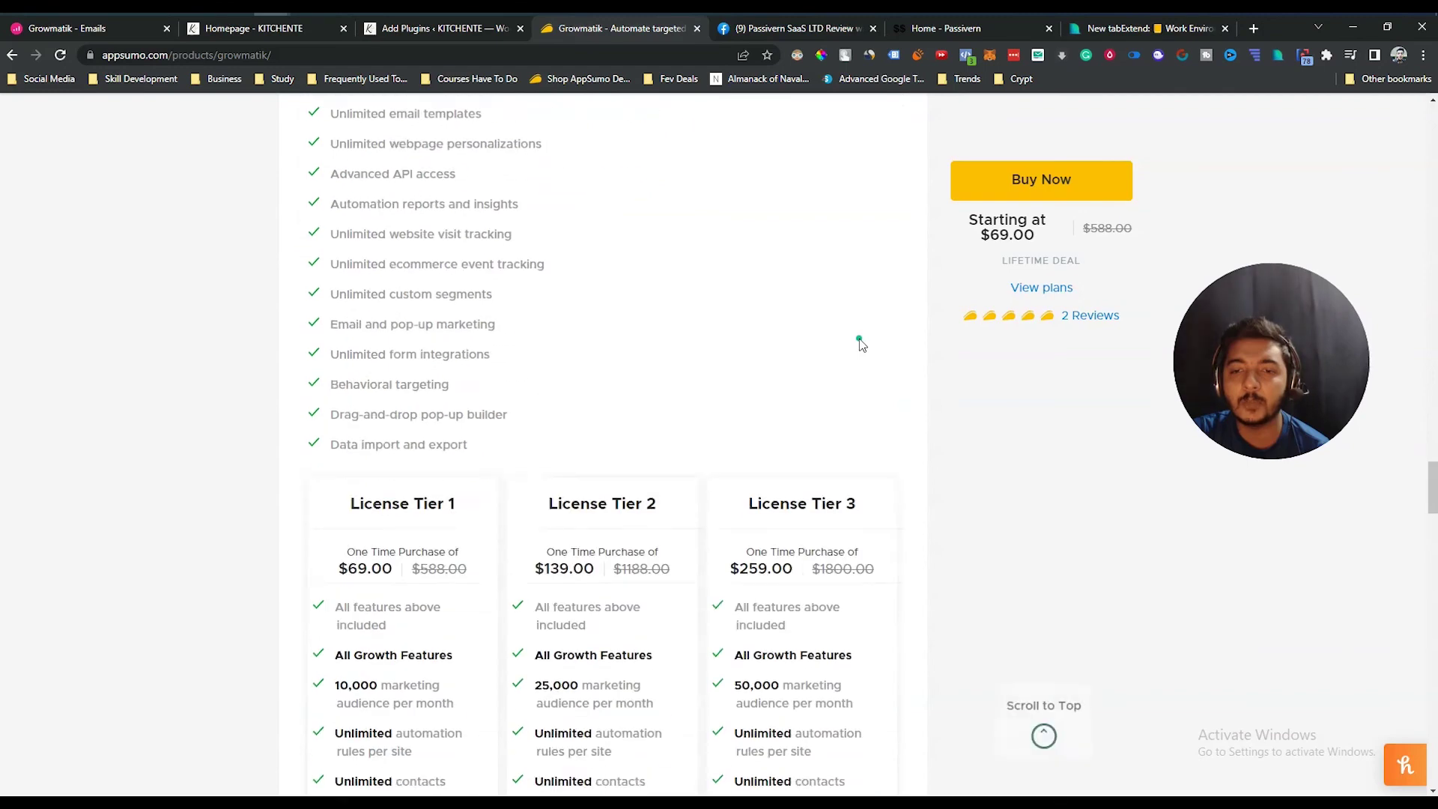
{"action": "left_click_drag", "start_coordinate": [751, 343], "coordinate": [795, 351]}
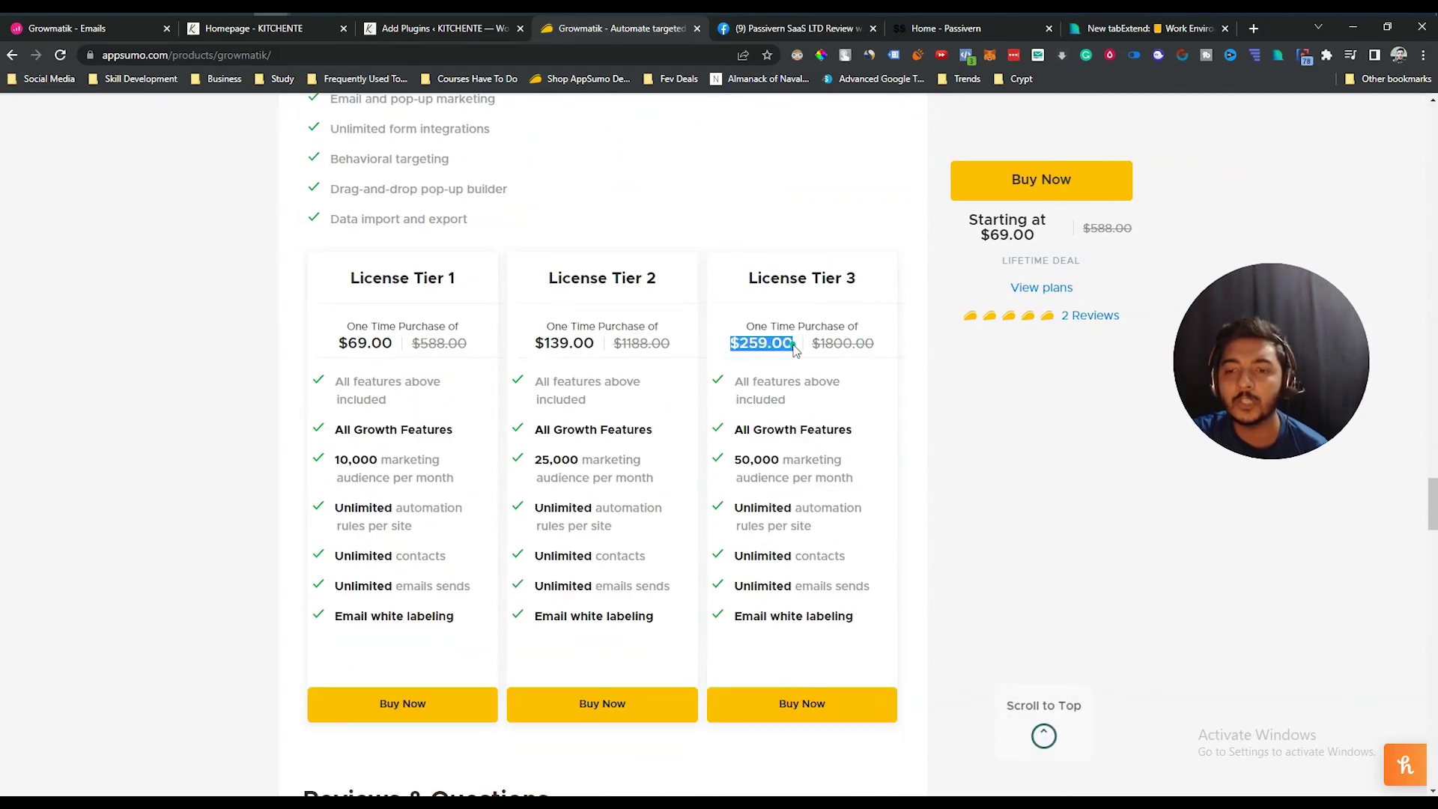
{"action": "left_click", "coordinate": [795, 350]}
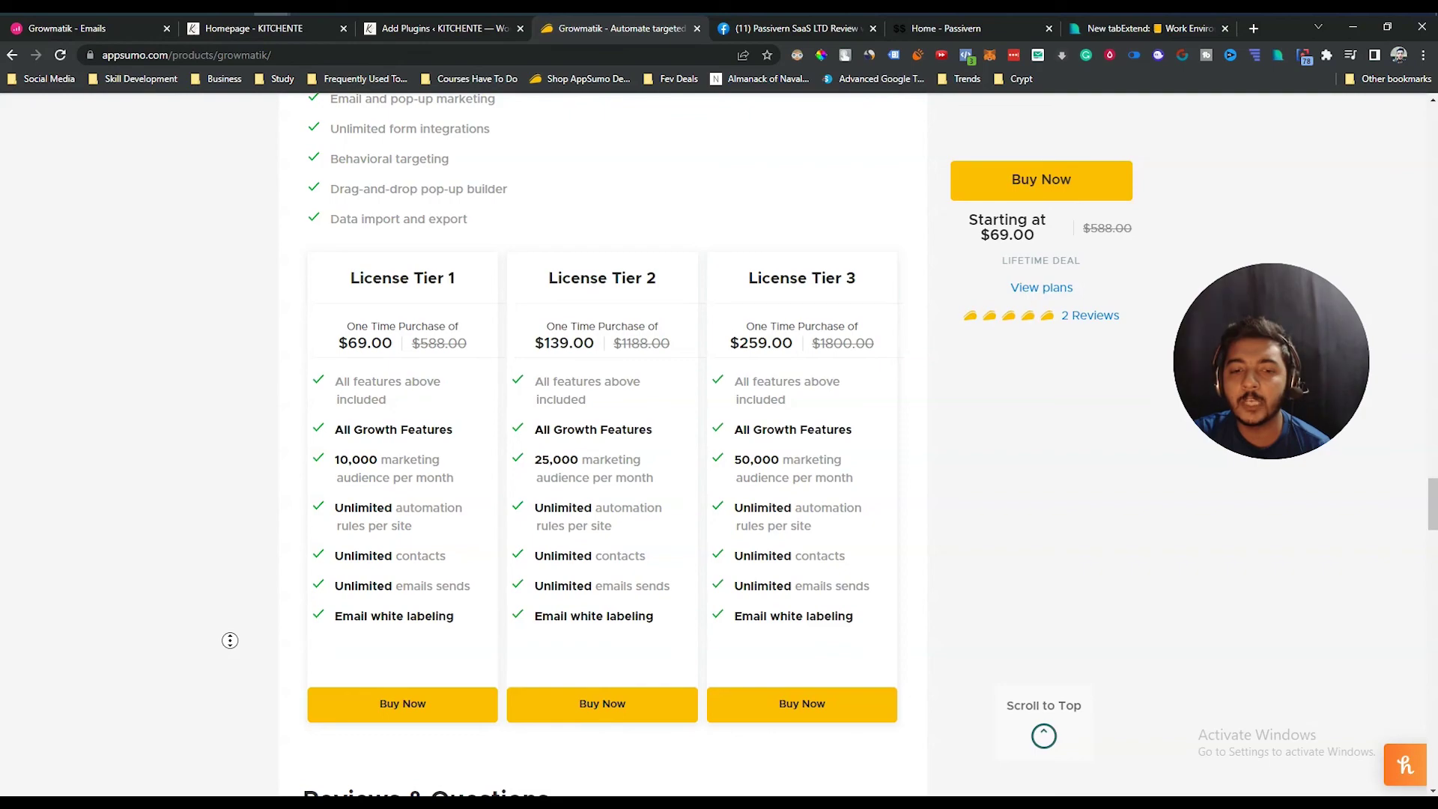
{"action": "scroll", "coordinate": [230, 641], "scroll_direction": "up", "scroll_amount": 20}
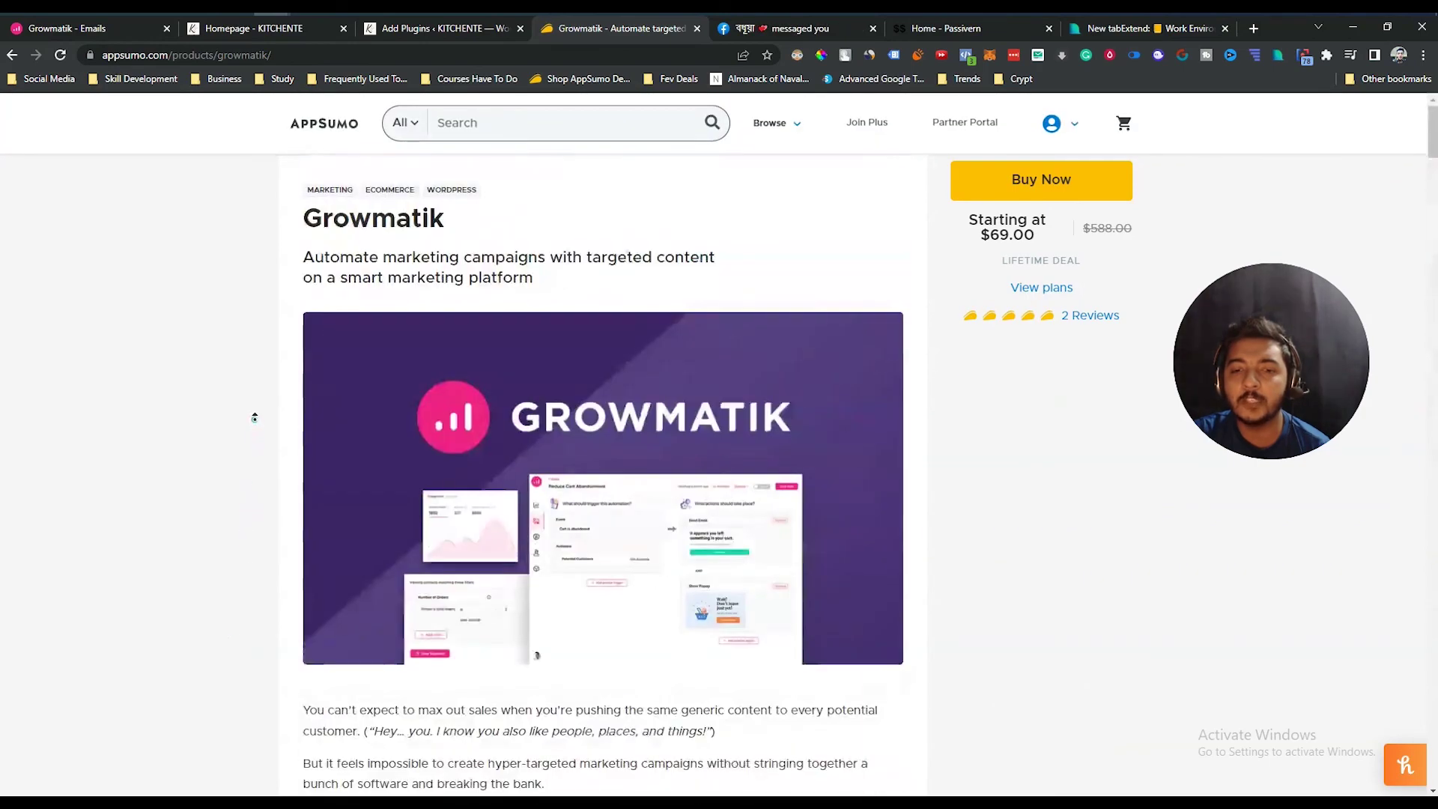
{"action": "left_click", "coordinate": [198, 423]}
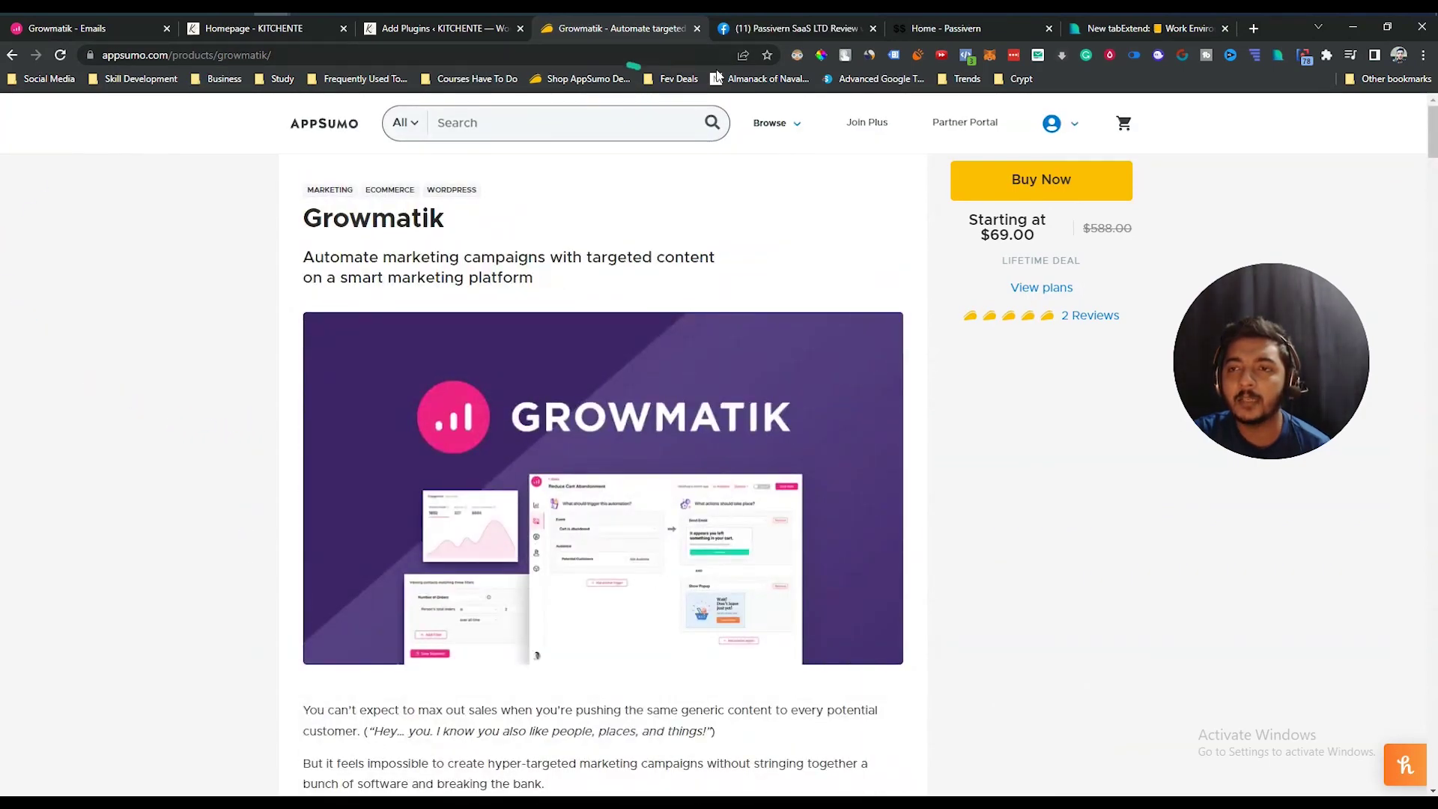
Step: View the Passivern home page and the featured posts in the Passivern SaaS LTD Review with Giveaway Facebook group, and return to the AppSumo deal page
{"action": "left_click", "coordinate": [992, 33]}
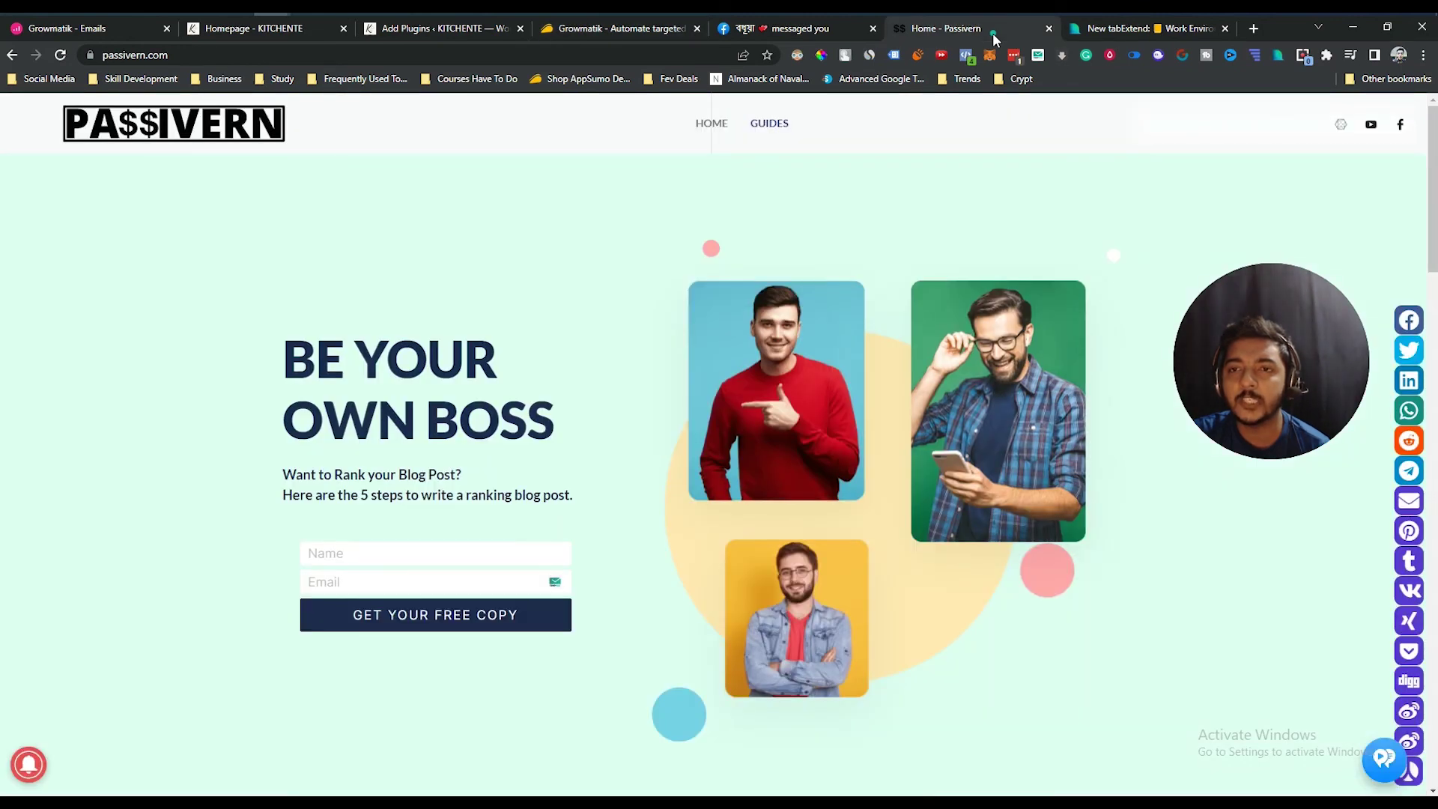
{"action": "left_click", "coordinate": [805, 35]}
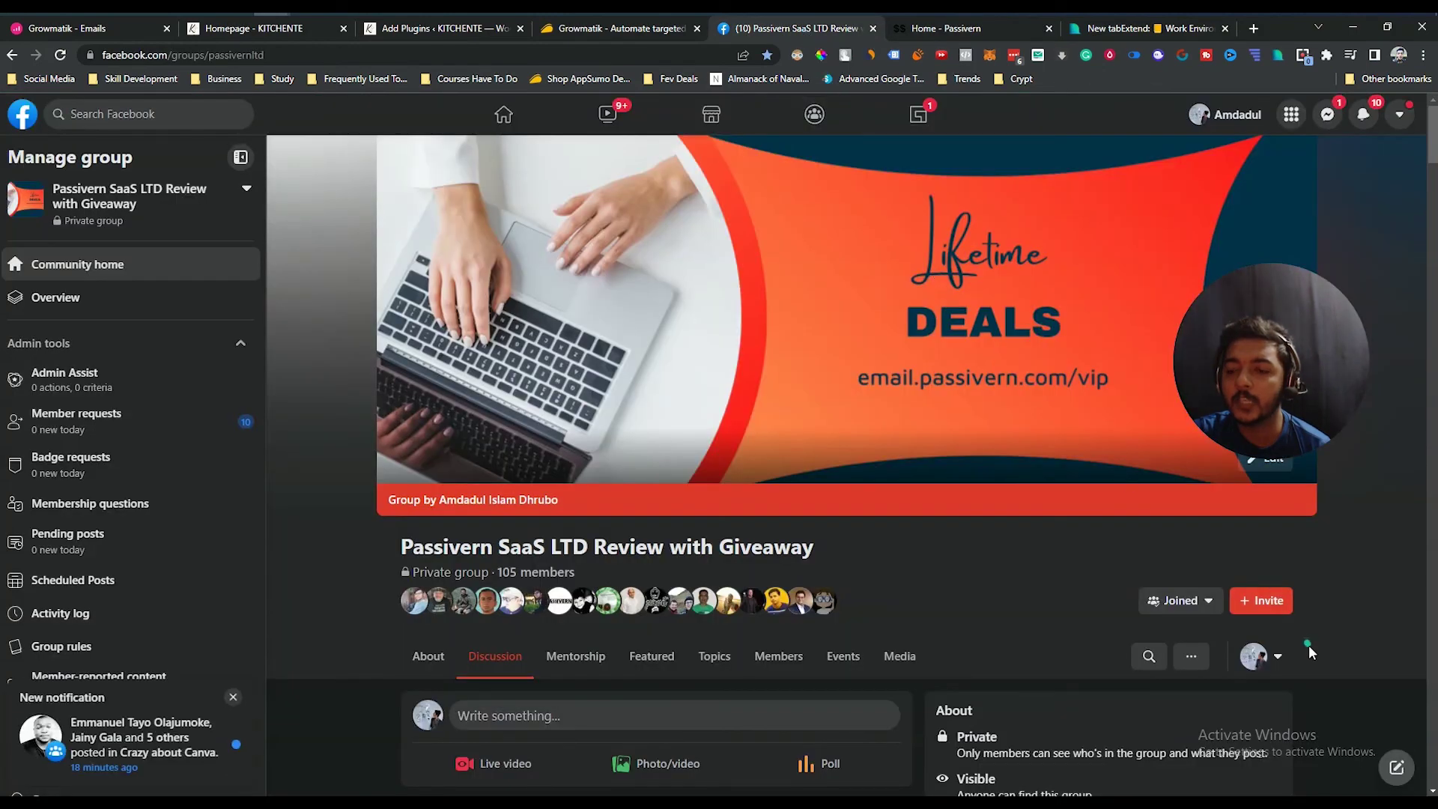
{"action": "scroll", "coordinate": [1310, 645], "scroll_direction": "down", "scroll_amount": 4}
{"action": "scroll", "coordinate": [1309, 645], "scroll_direction": "down", "scroll_amount": 4}
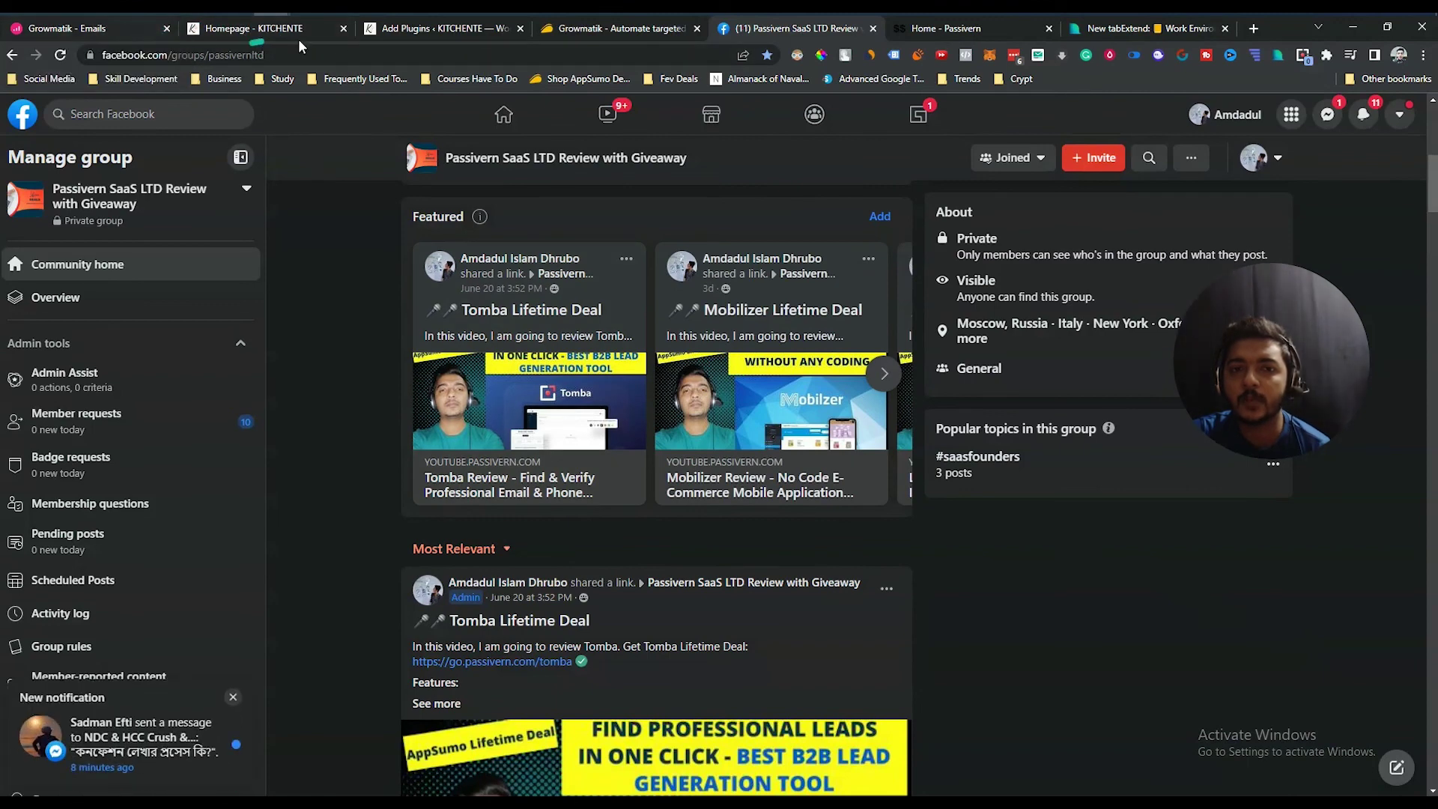
{"action": "left_click", "coordinate": [610, 30]}
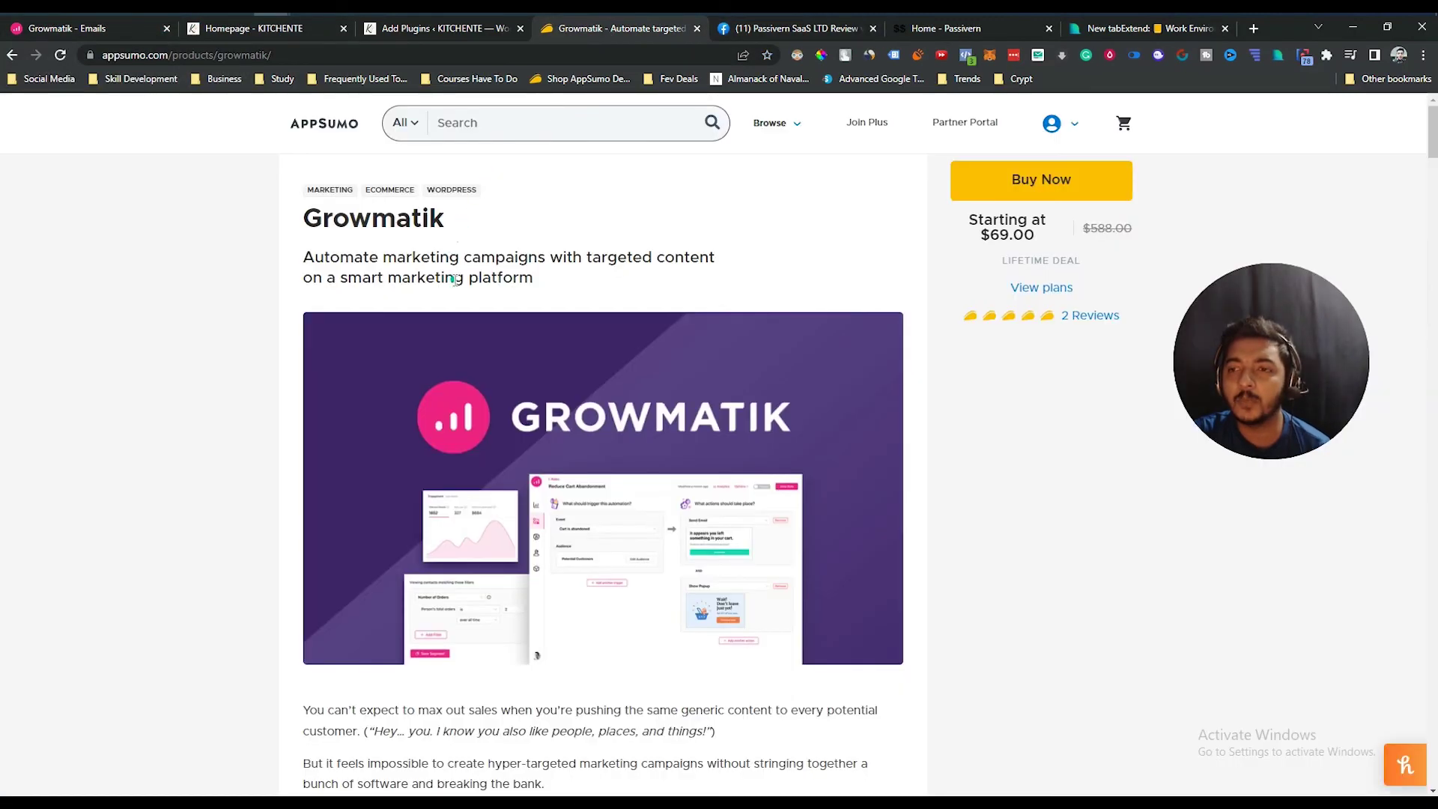